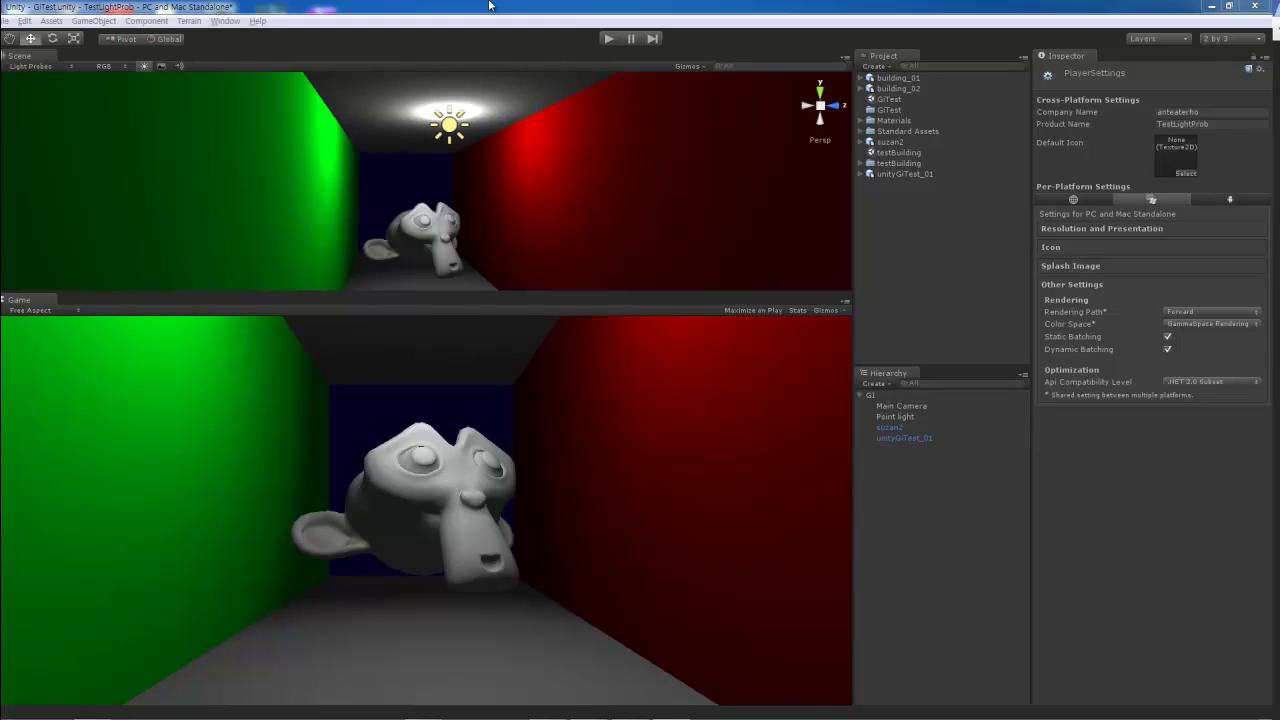
Step: Move the point light to a new spot to relight the room
left_click_drag(611, 140, 457, 148, "alt")
left_click(491, 114)
mouse_move(525, 116)
left_mouse_down()
mouse_move(357, 127)
mouse_move(491, 116)
mouse_move(265, 254)
mouse_move(441, 166)
left_mouse_up()
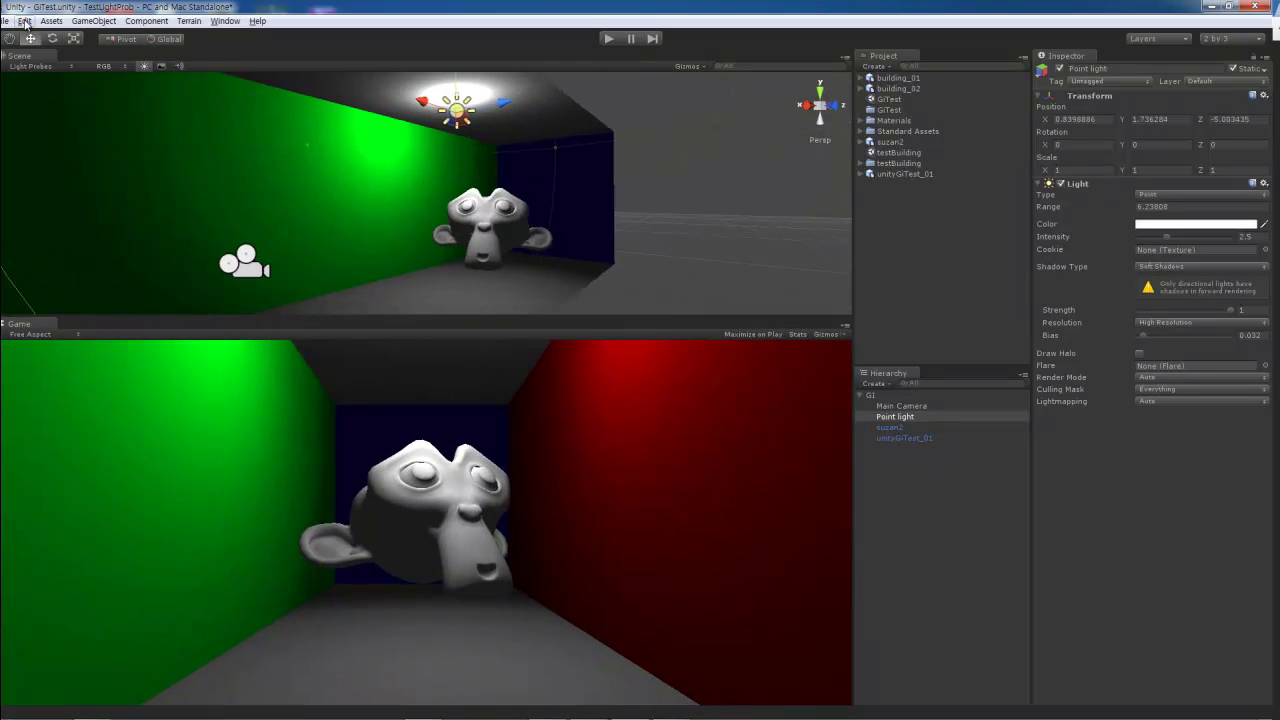
Step: Set the Player rendering path to Deferred Lighting
left_click(24, 21)
mouse_move(60, 309)
left_click(228, 372)
left_click(1195, 314)
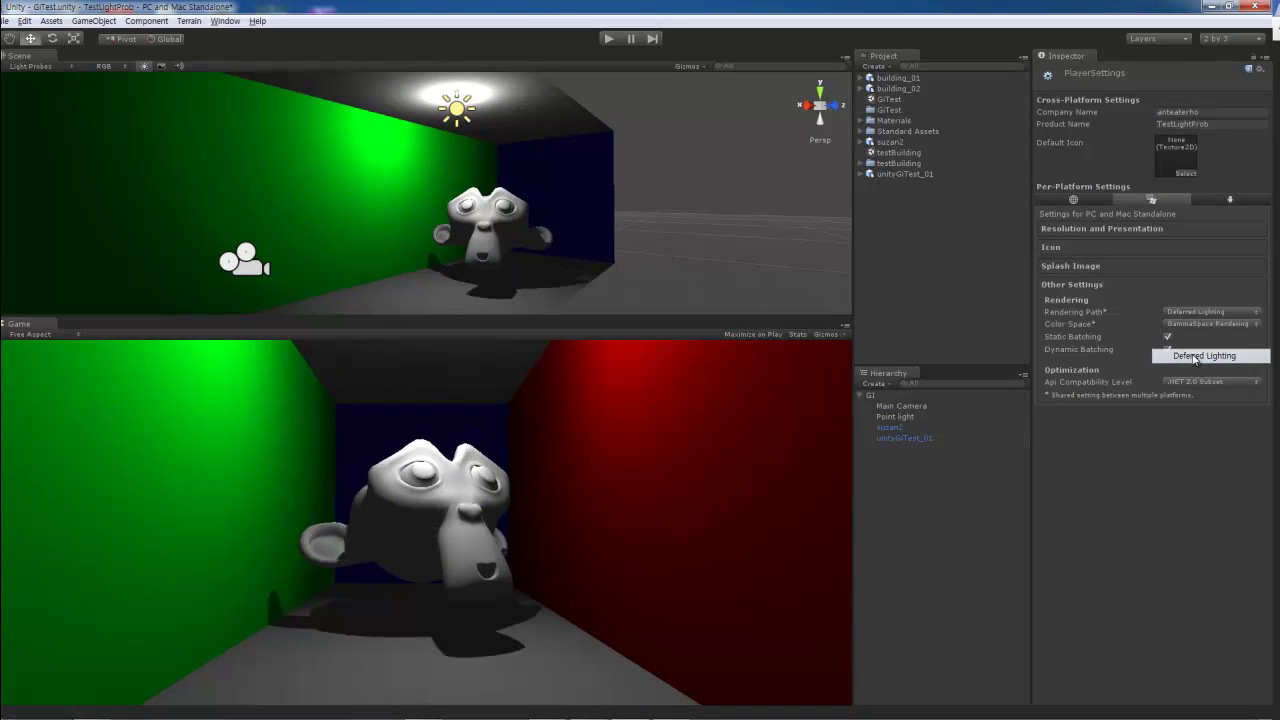
left_click(895, 416)
Step: Give the point light Soft Shadows
left_click(1183, 266)
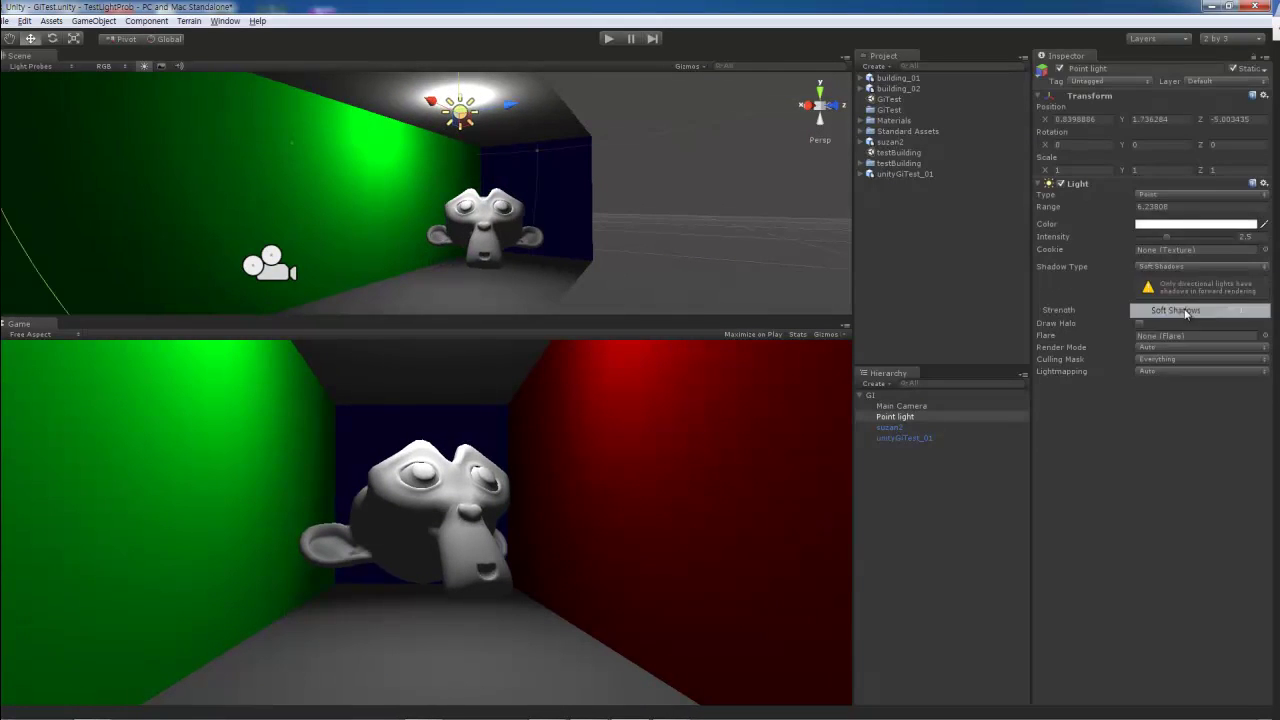
left_click(1186, 310)
left_click_drag(398, 132, 300, 100, "alt")
left_click(24, 21)
Step: Confirm the Player rendering path is Deferred Lighting
mouse_move(48, 309)
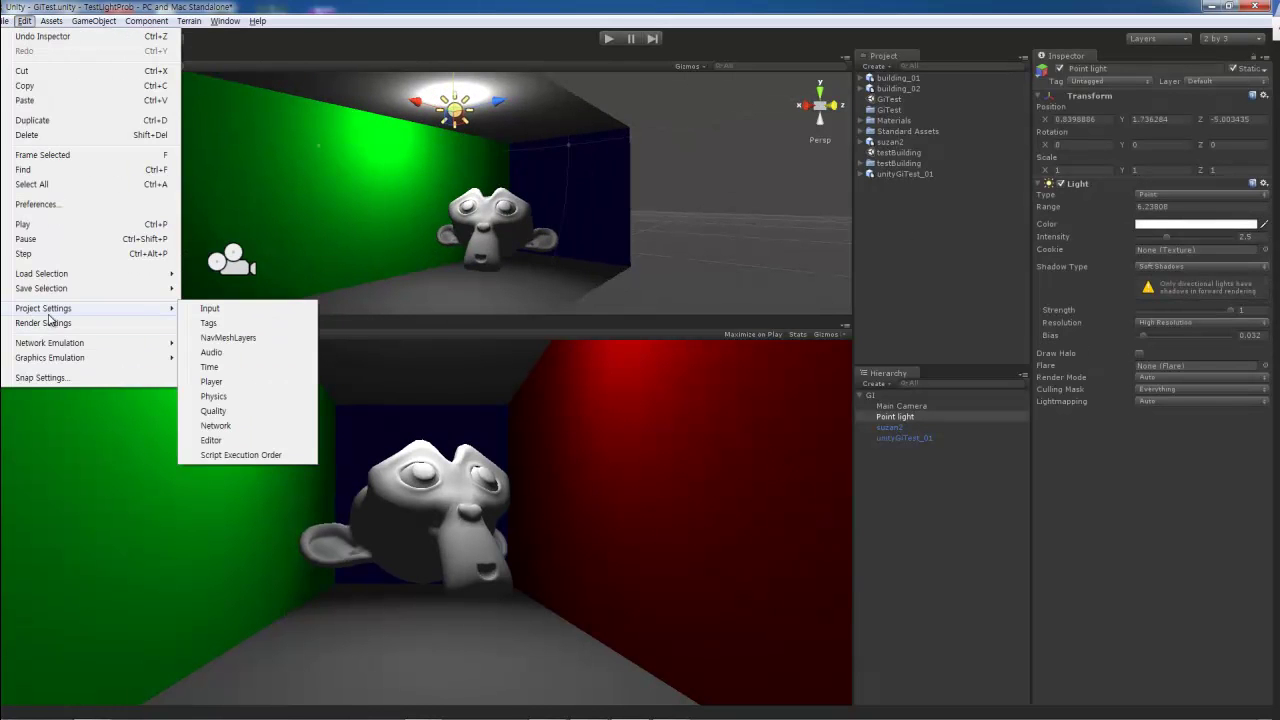
left_click(211, 381)
left_click(1195, 312)
left_click(1200, 357)
mouse_move(632, 156)
left_mouse_down("alt")
mouse_move(414, 139)
mouse_move(645, 170)
mouse_move(480, 130)
mouse_move(562, 134)
mouse_move(506, 141)
mouse_move(323, 218)
left_mouse_up("alt")
left_click(437, 104)
Step: Mark the GI group static and apply the flag to its children
double_click(870, 394)
left_click(1233, 68)
left_click(604, 391)
Step: Open the Lightmapping window and dock it to the right
double_click(895, 416)
left_click_drag(503, 180, 458, 230, "alt")
left_click(225, 20)
left_click(110, 240)
left_click_drag(840, 163, 924, 121)
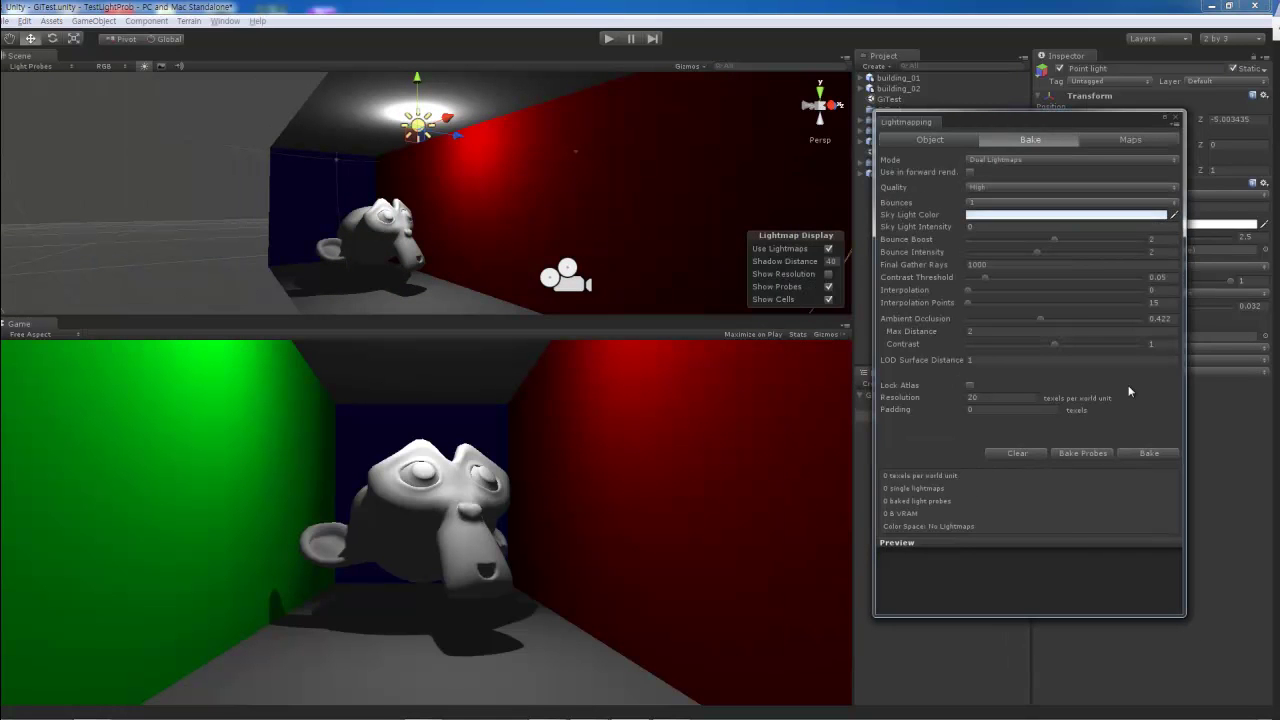
Step: Bake with ambient occlusion 0 and set the point light intensity to 2.2
type("0")
key("Return")
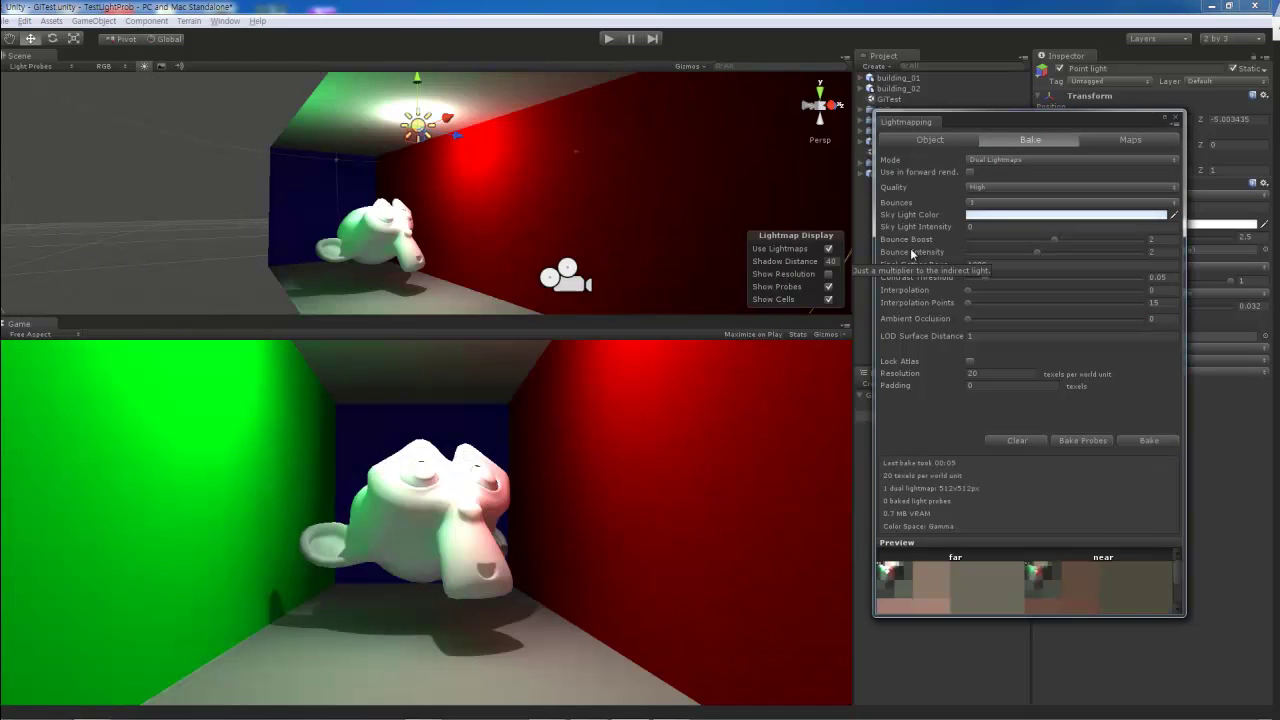
mouse_move(430, 160)
left_mouse_down("alt")
mouse_move(476, 122)
mouse_move(403, 135)
left_mouse_up("alt")
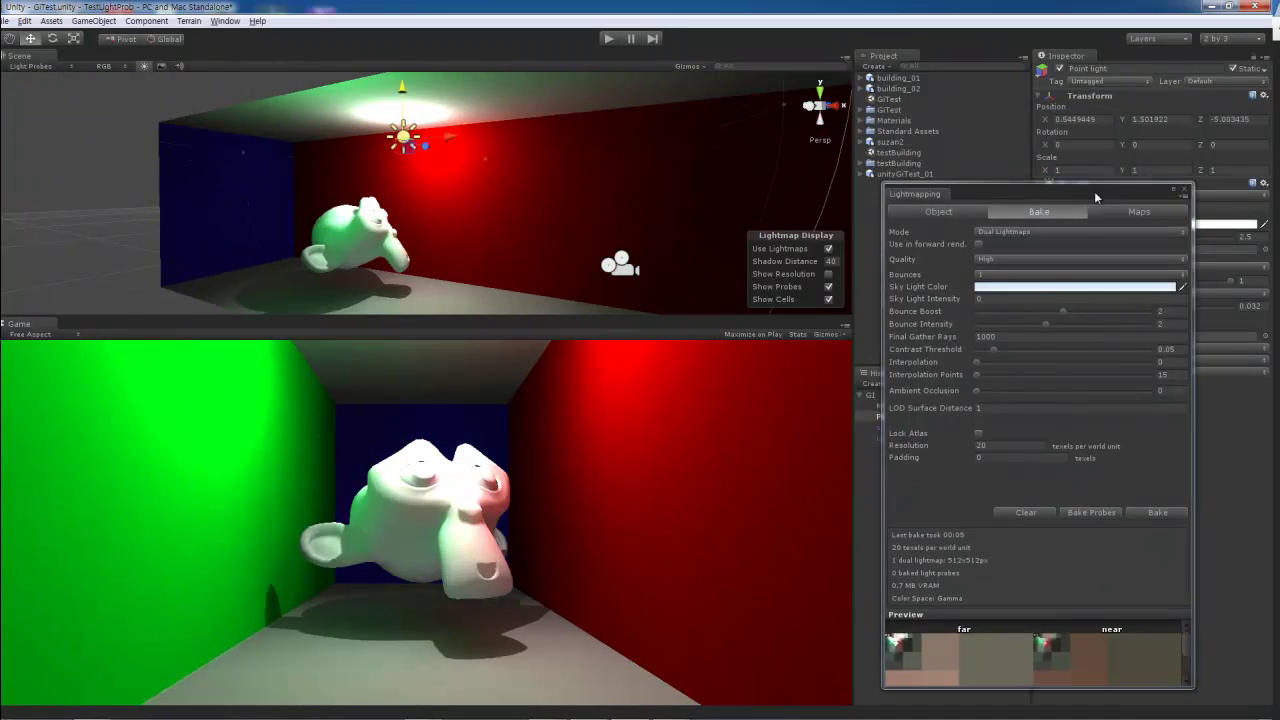
left_click_drag(1094, 191, 964, 316)
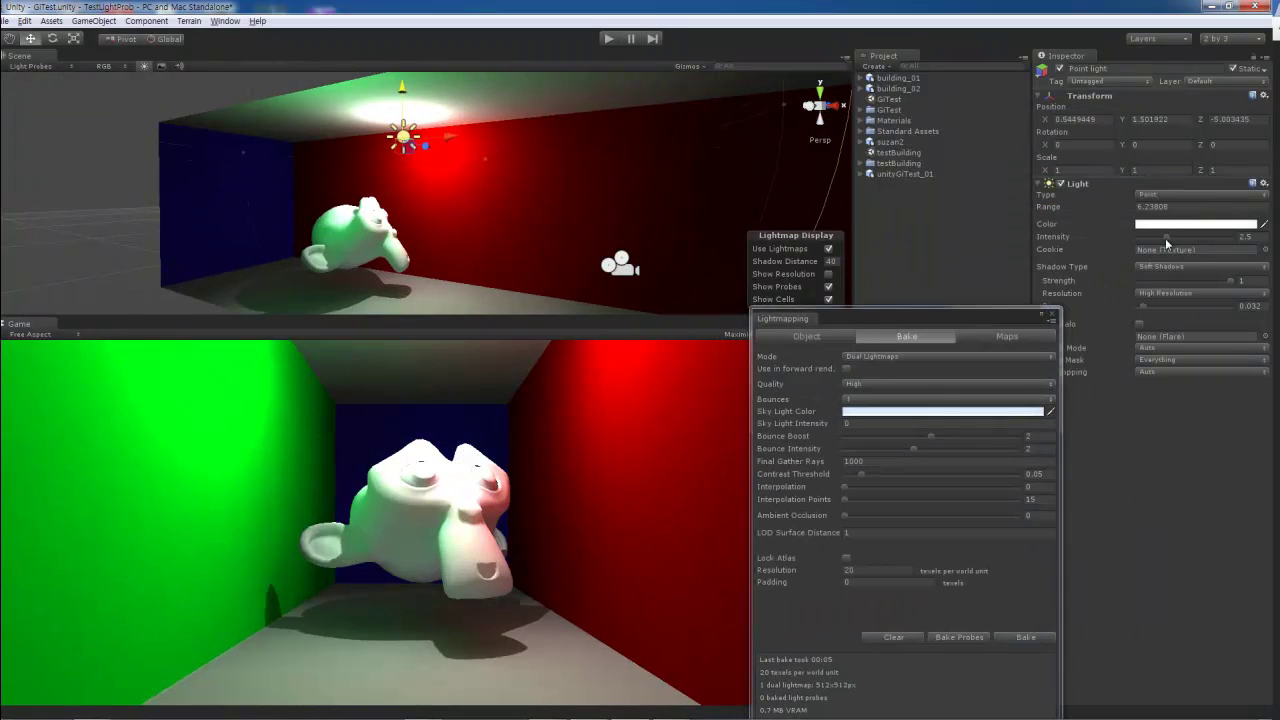
left_click_drag(1165, 238, 1157, 240)
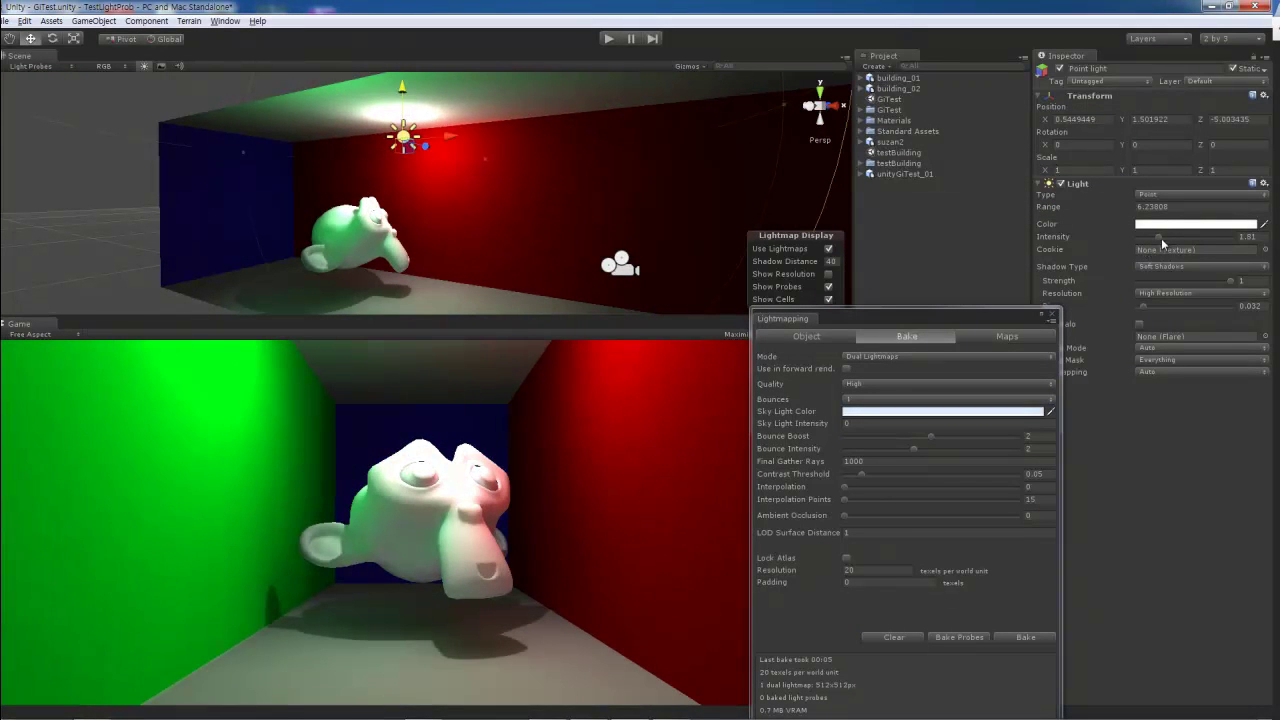
left_click(1167, 237)
Step: Rebake the lightmaps with ambient occlusion 0.7
left_click_drag(890, 317, 1023, 79)
left_click(1131, 274)
type("0.7")
key("Return")
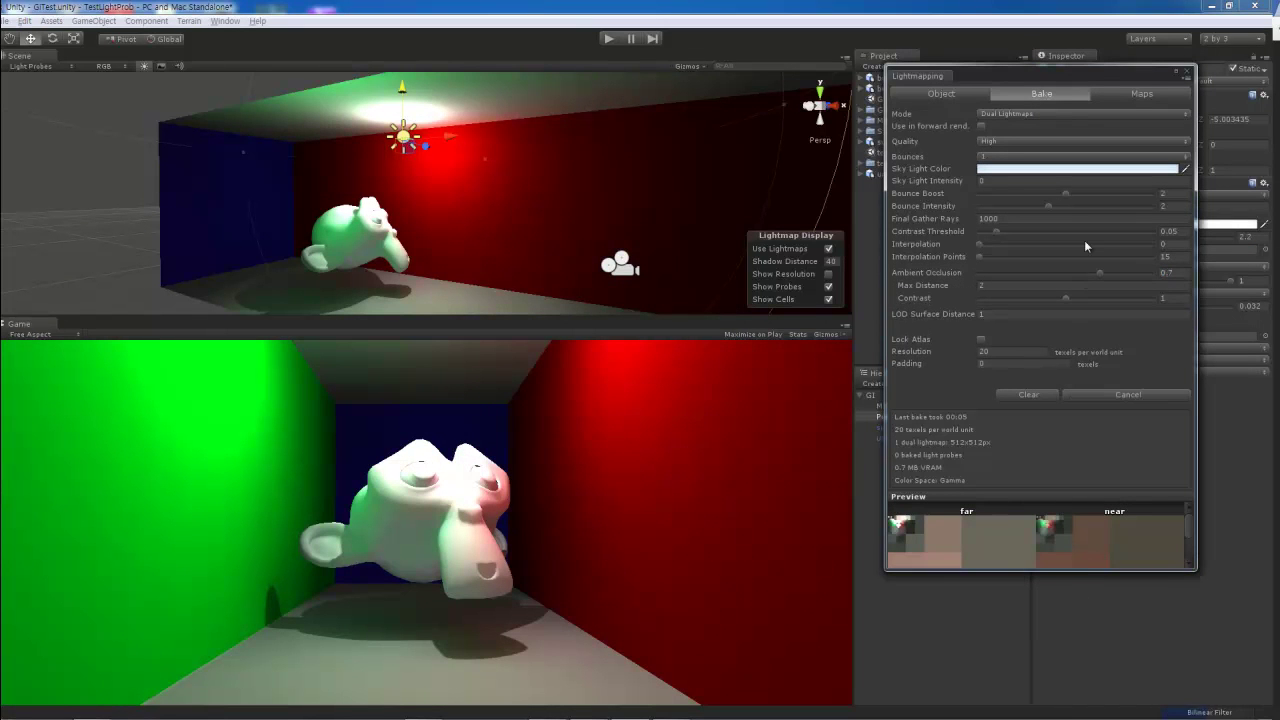
mouse_move(407, 210)
left_mouse_down("alt")
mouse_move(476, 162)
mouse_move(463, 264)
mouse_move(237, 163)
mouse_move(583, 245)
left_mouse_up("alt")
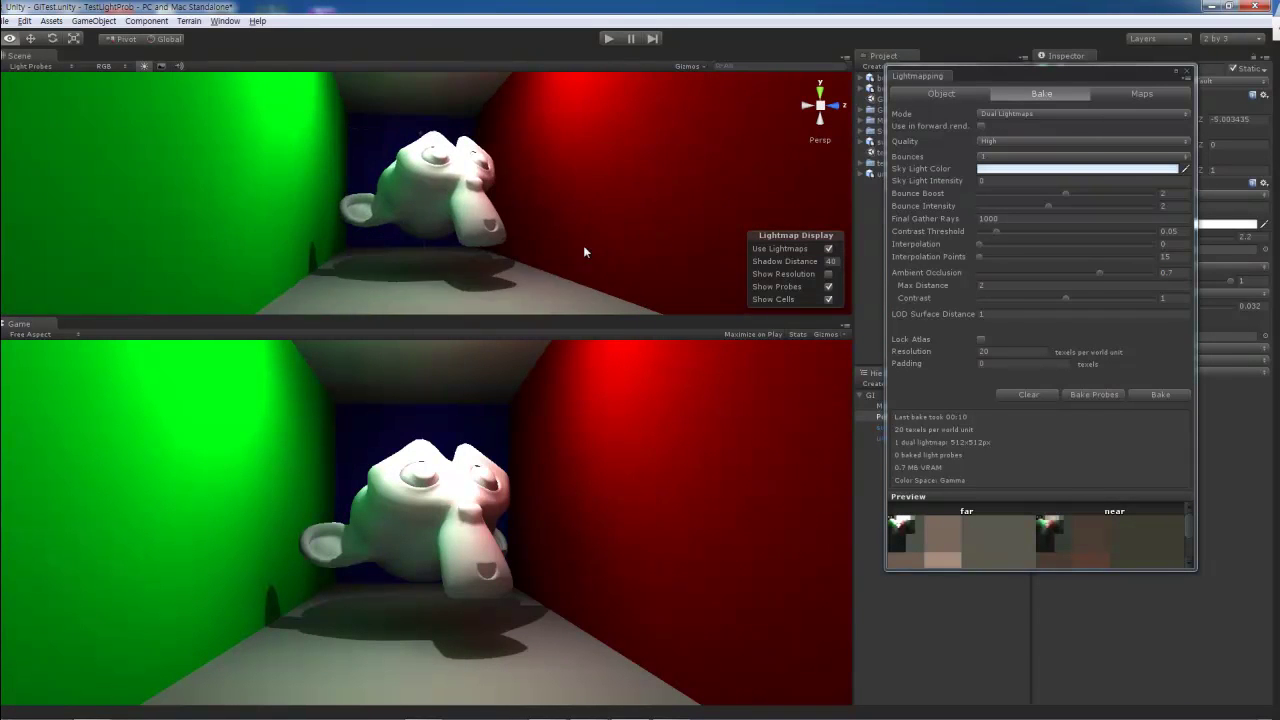
Step: Set lightmap ambient occlusion to 0.5
type("0.")
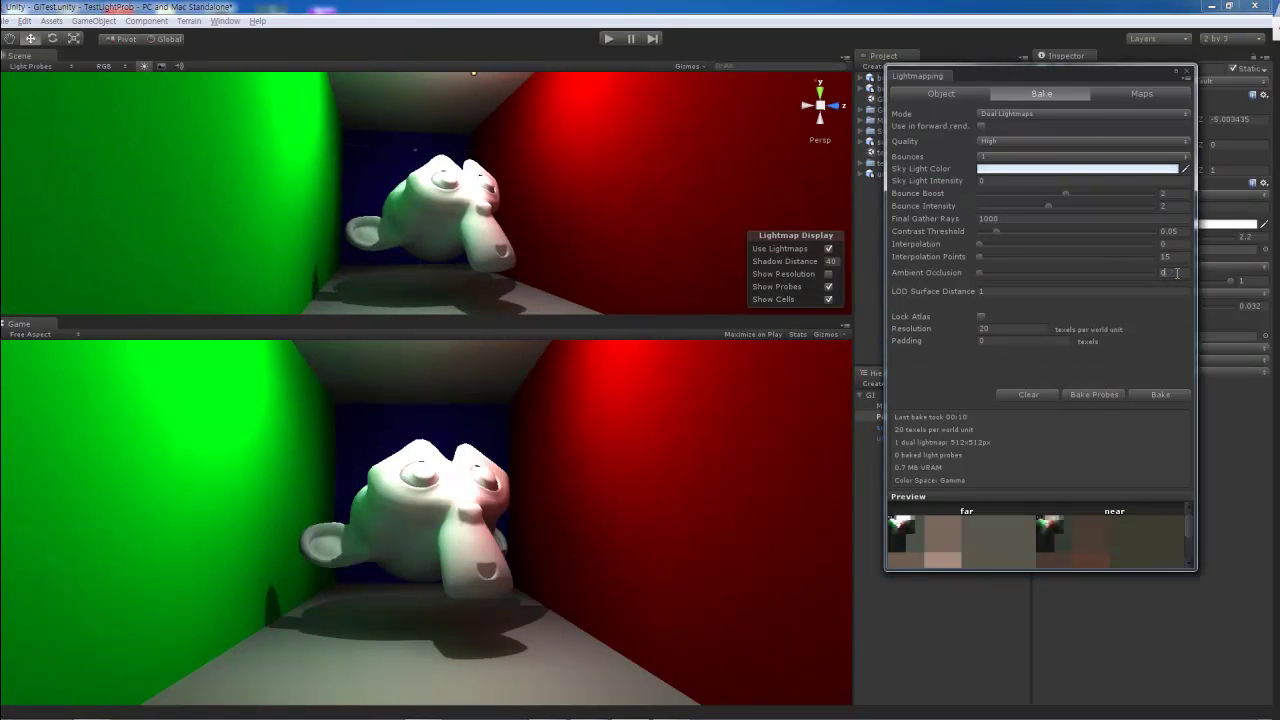
type("5")
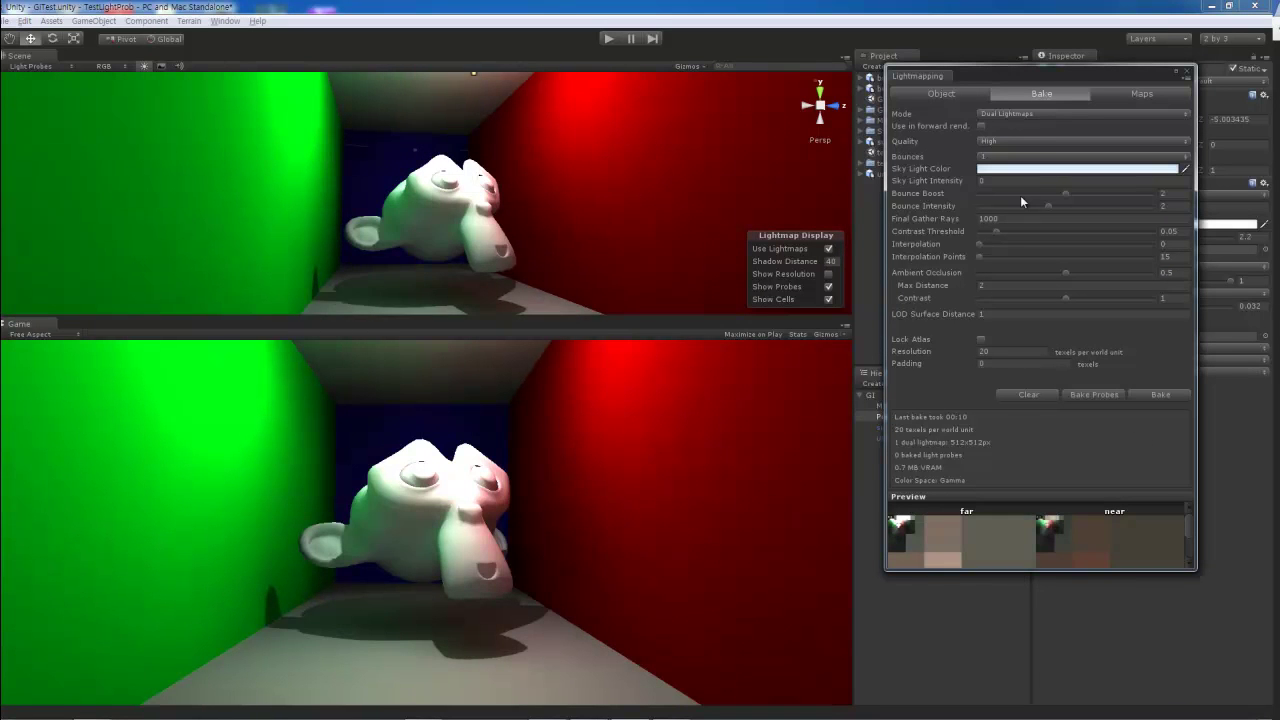
left_click_drag(347, 218, 480, 222, "alt")
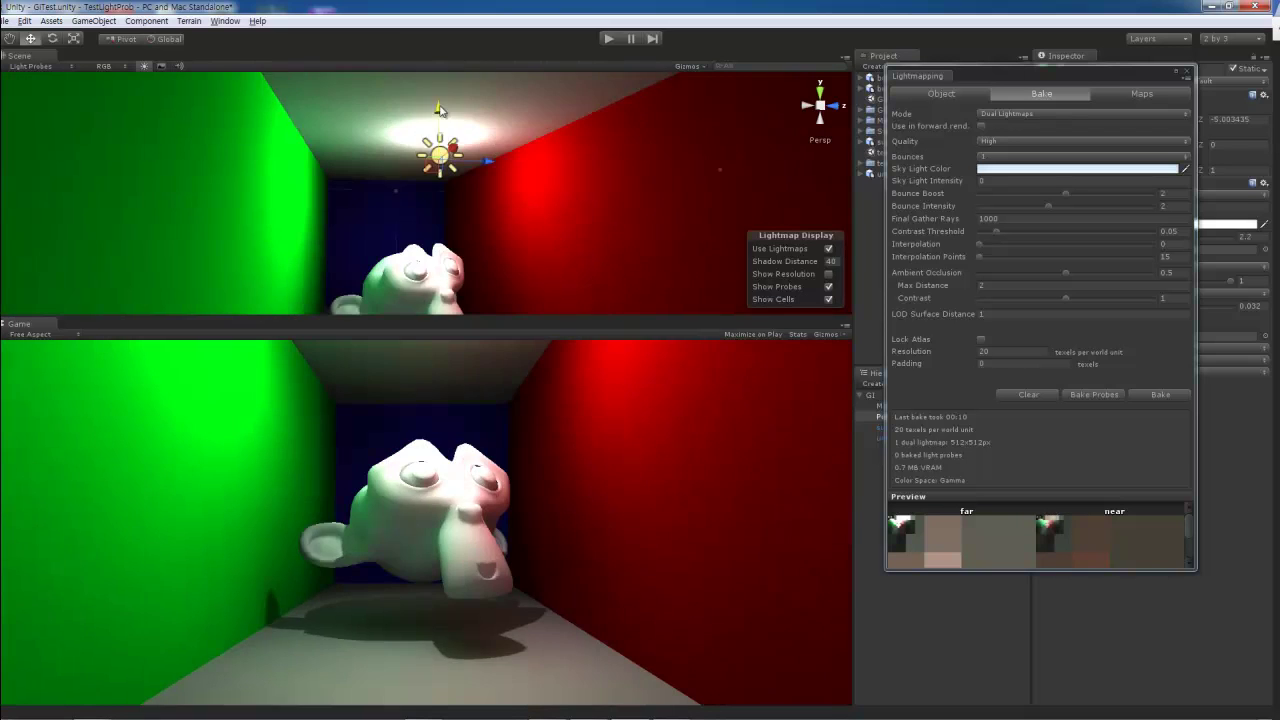
left_click(420, 212)
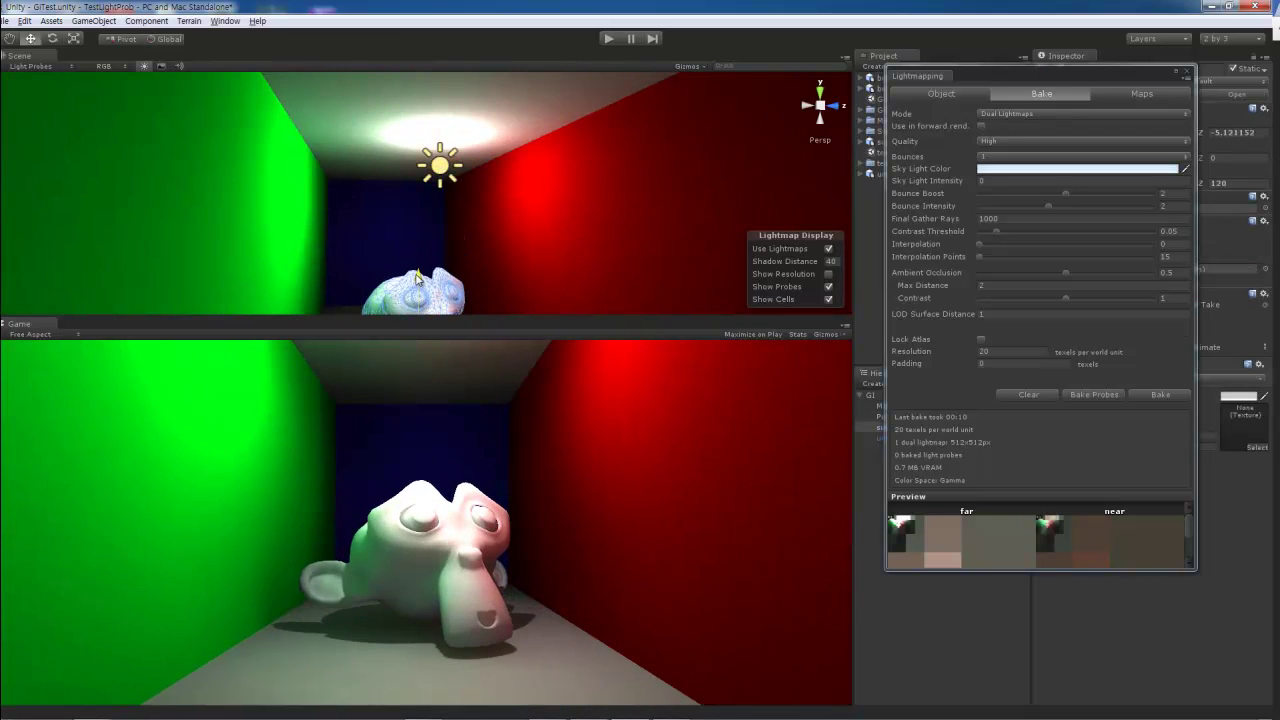
left_click_drag(420, 212, 447, 104, "alt")
left_click(447, 104)
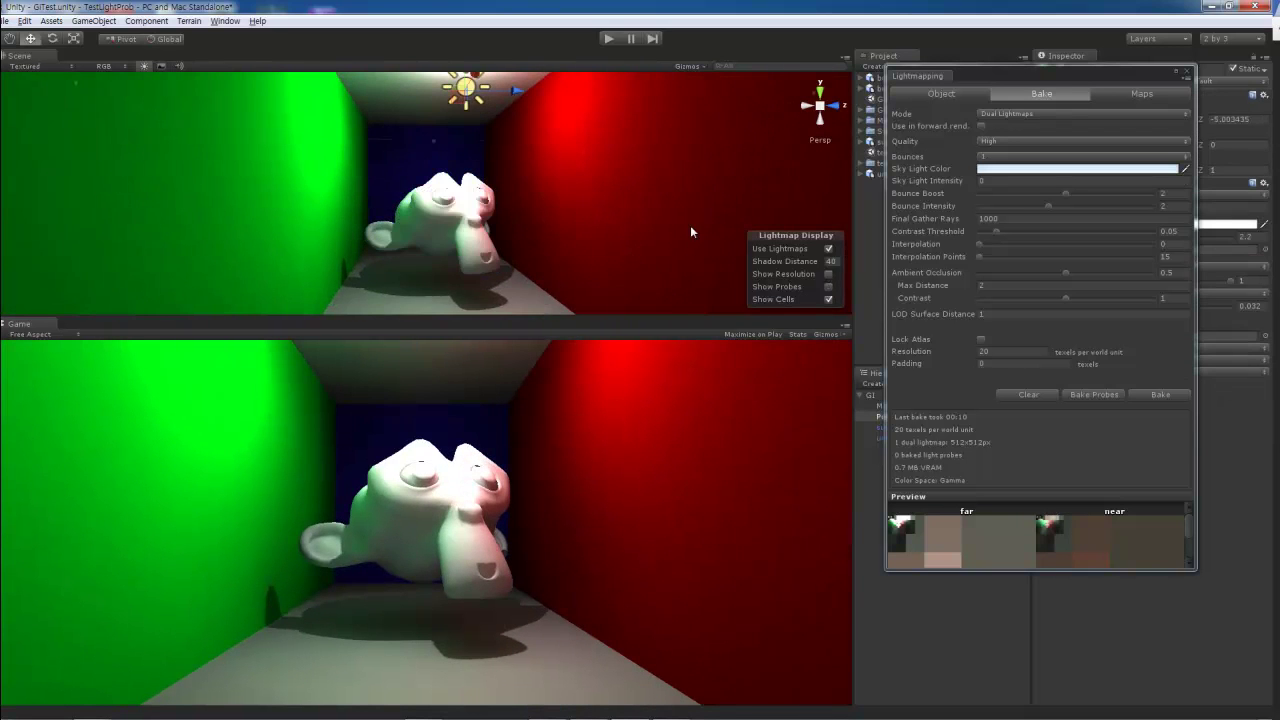
Step: Show lightmap resolution, lower it to 8 texels per unit, and rebake
left_click(828, 273)
left_click_drag(985, 357, 946, 347)
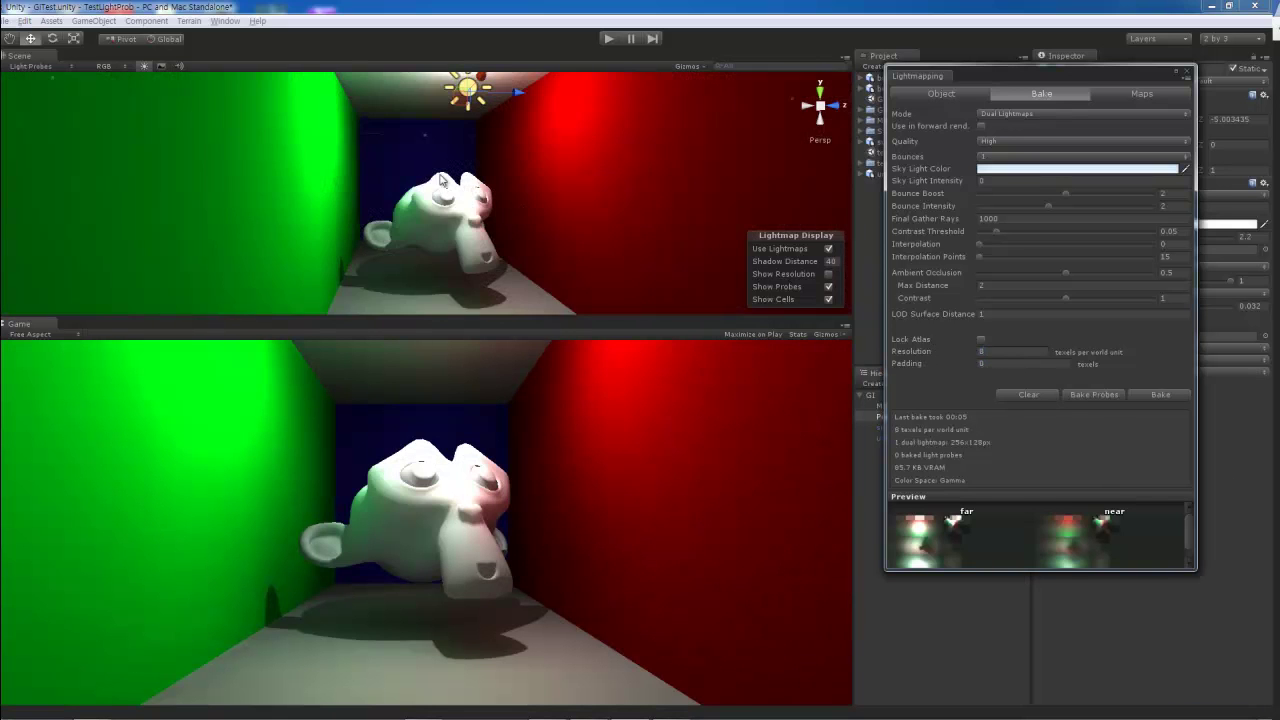
left_click_drag(524, 212, 450, 230, "alt")
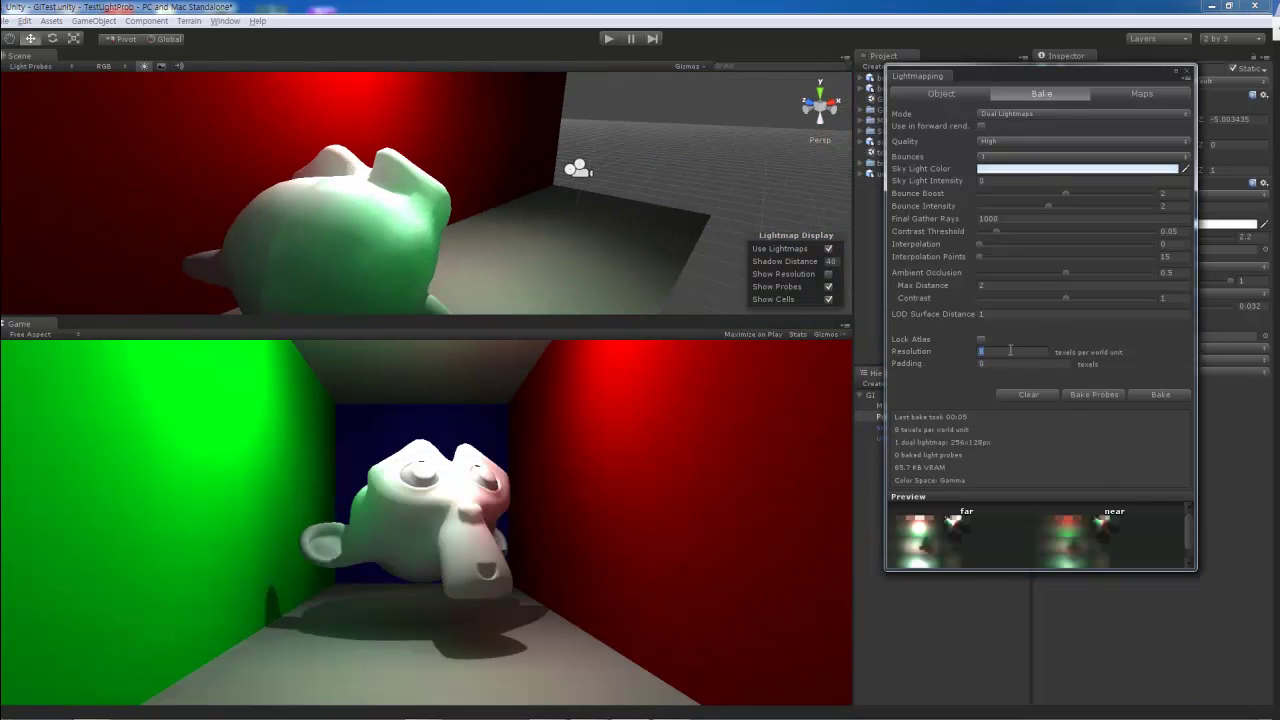
left_click(1160, 396)
mouse_move(503, 177)
left_mouse_down("alt")
mouse_move(218, 167)
mouse_move(383, 148)
mouse_move(476, 231)
mouse_move(428, 200)
left_mouse_up("alt")
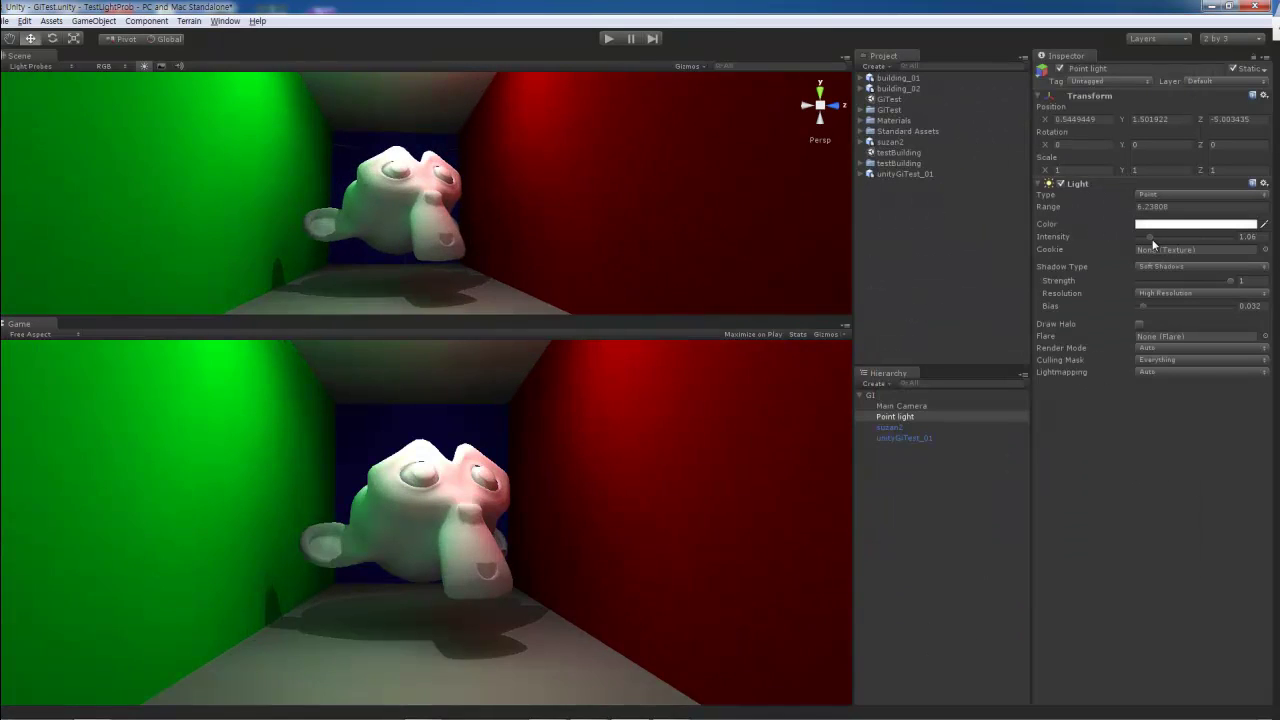
Step: Enable HDR on the Main Camera and add Bloom And Lens Flares
left_click(901, 406)
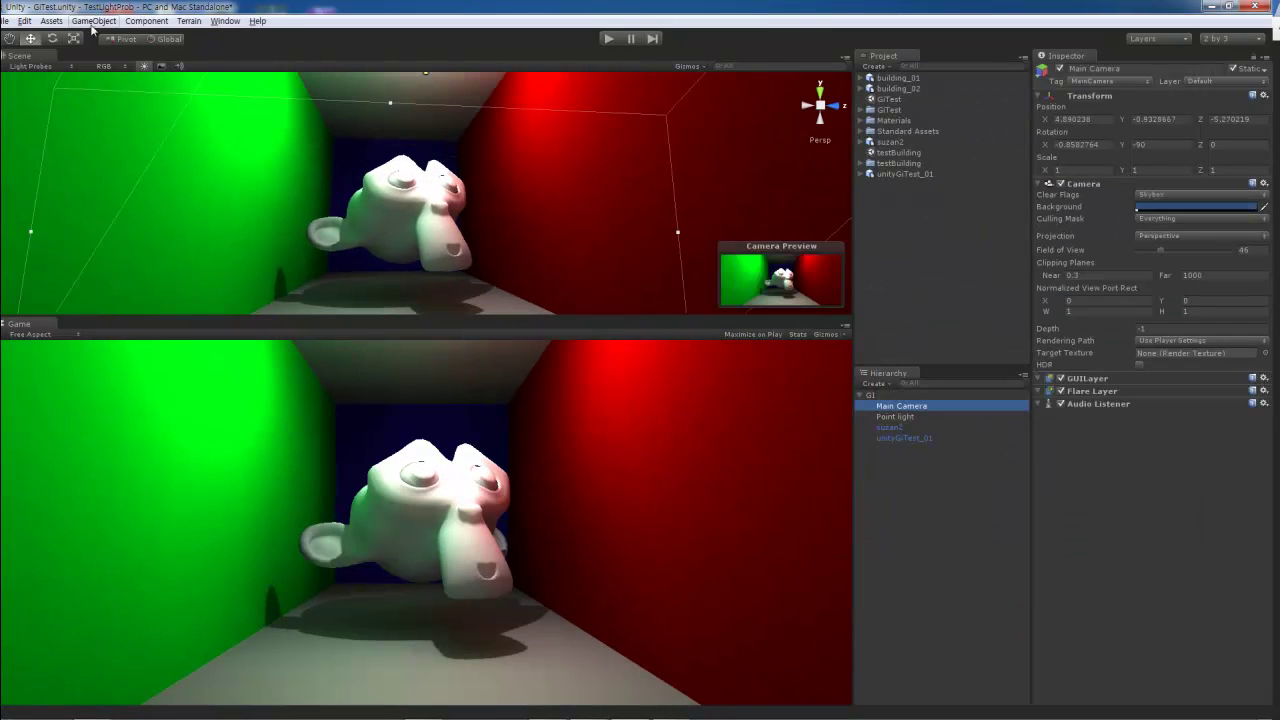
left_click(1051, 360)
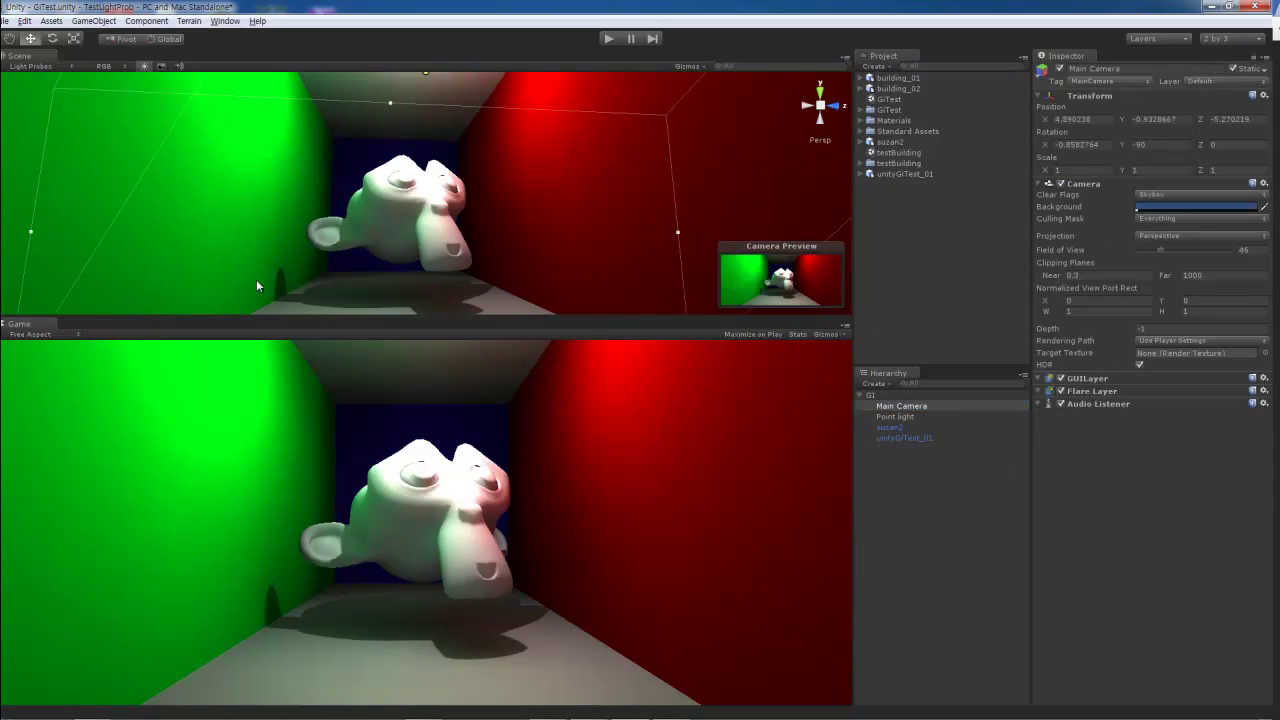
left_click(146, 20)
mouse_move(109, 123)
left_click(225, 144)
Step: Keep bloom in Basic tweak mode and set its intensity to 1
left_click(1040, 416)
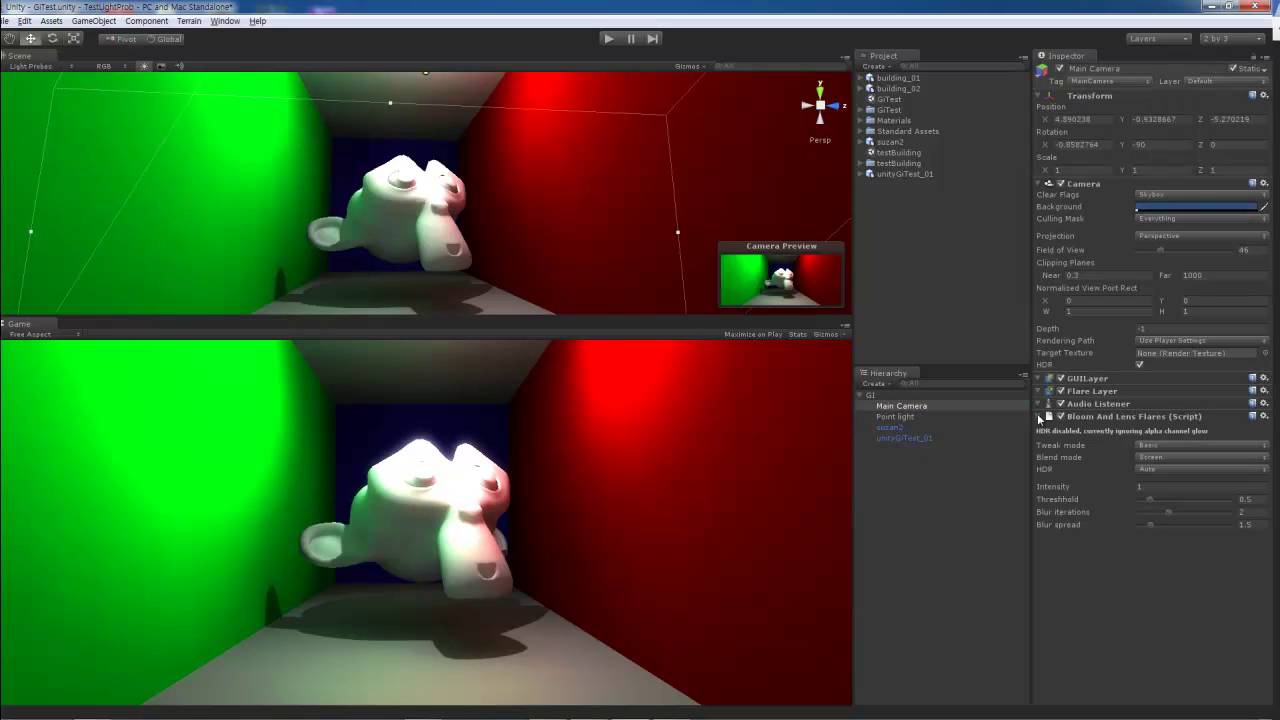
left_click(1165, 445)
left_click(1167, 482)
left_click(1165, 445)
left_click(1167, 468)
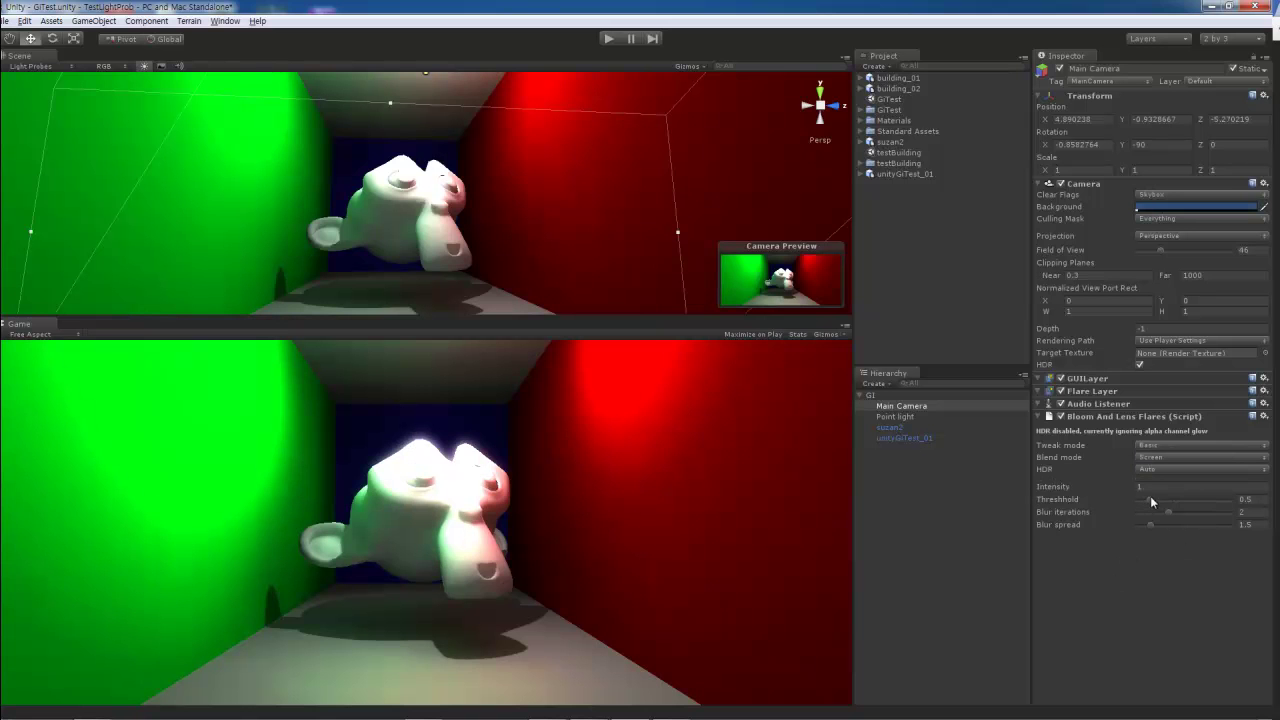
type("0.5")
key("Return")
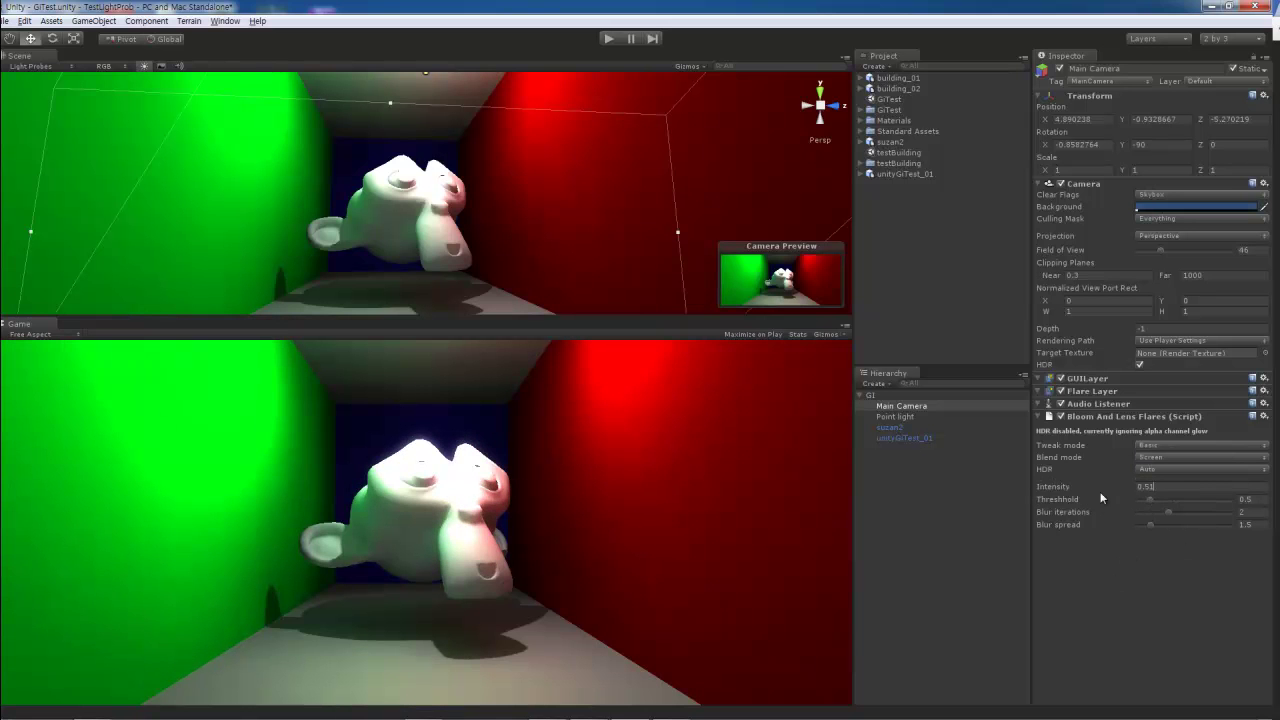
type("1")
key("Return")
Step: Adjust the point light intensity to 1.4 and toggle the bloom effect off and on
left_click(895, 416)
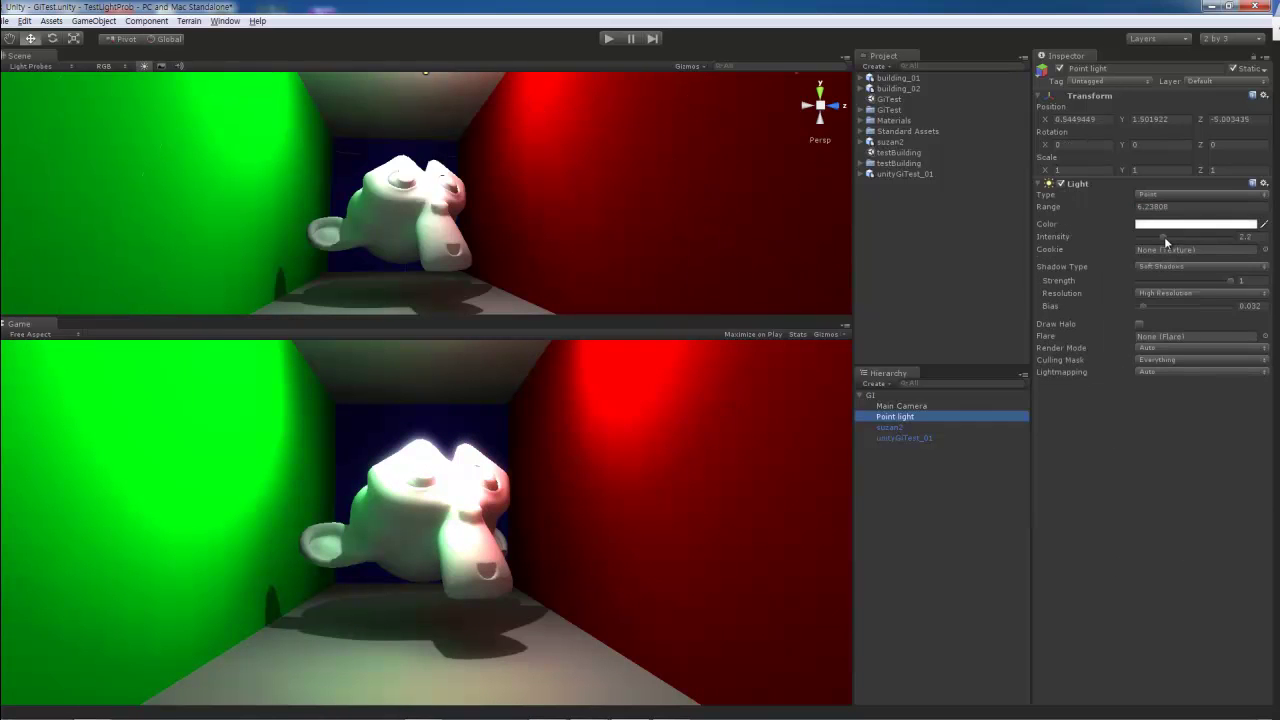
left_click_drag(1164, 236, 1157, 237)
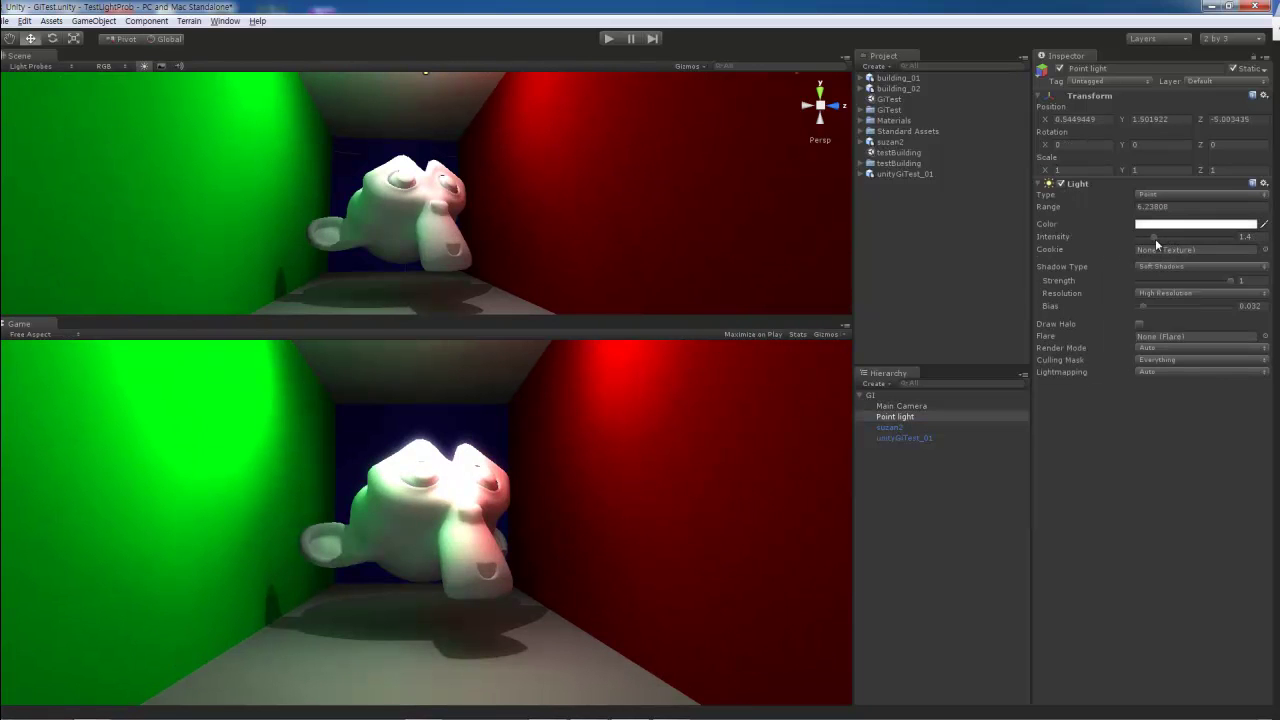
left_click(901, 405)
left_click(1061, 416)
left_click(1061, 416)
left_click(1061, 416)
left_click(1061, 416)
left_click(146, 21)
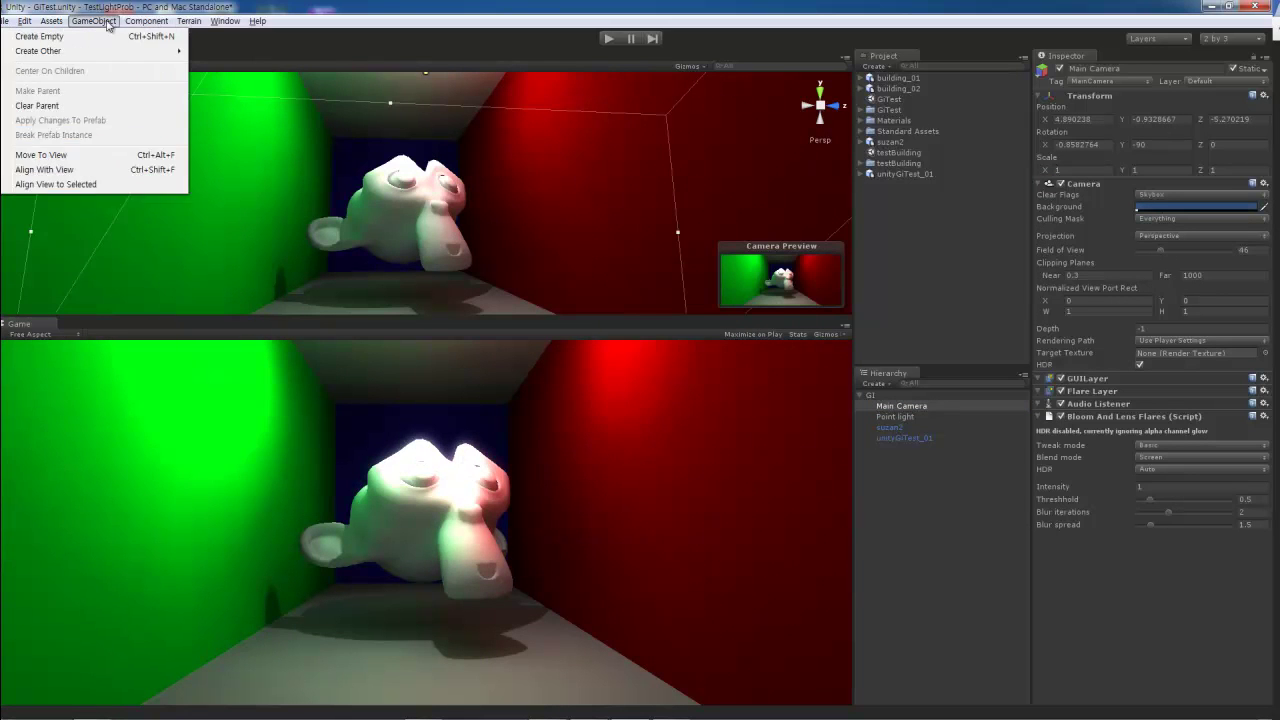
Step: Add Depth Of Field 34 focused on suzan2 and raise blur spread to about 3.5
mouse_move(140, 124)
left_click(238, 256)
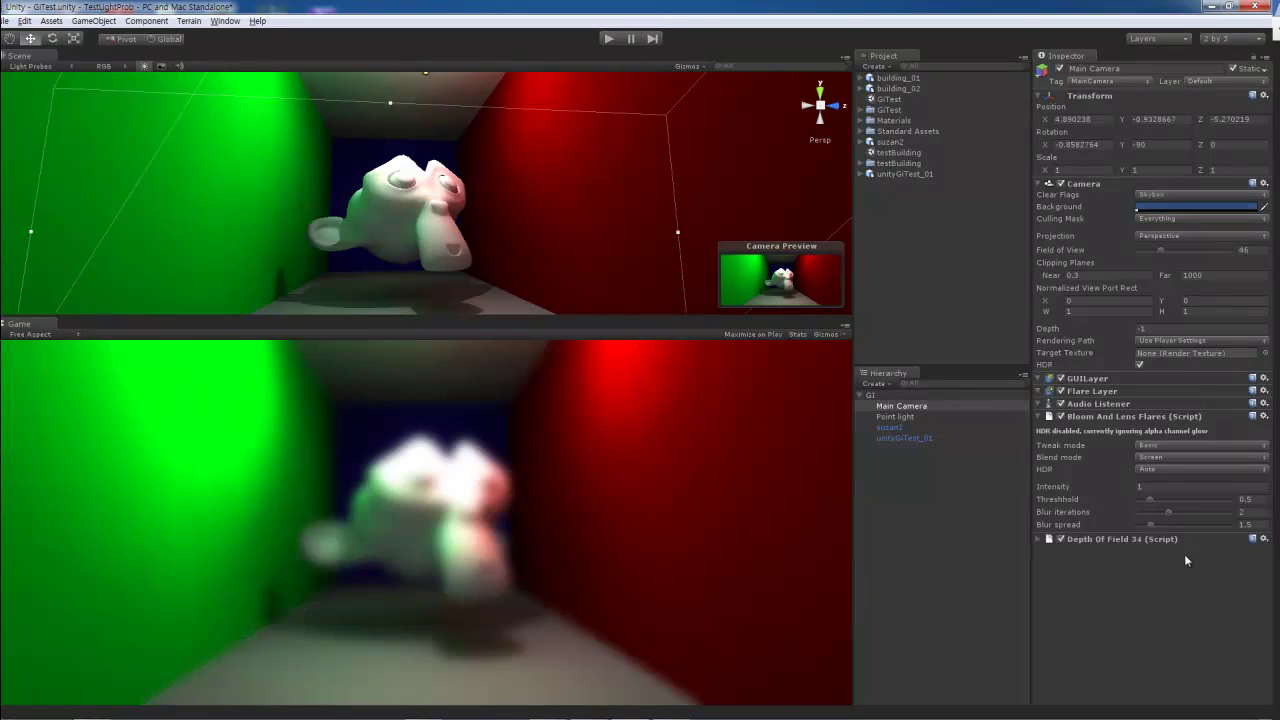
left_click(1040, 538)
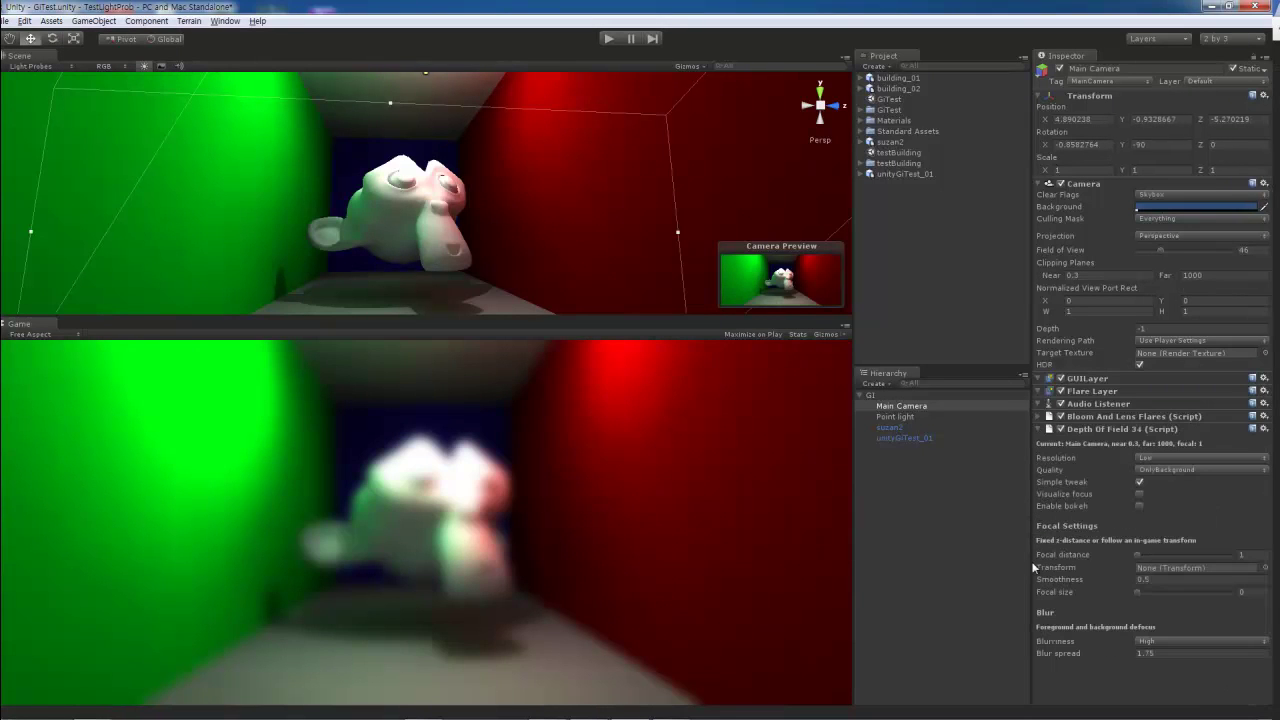
left_click(1263, 568)
left_click(125, 142)
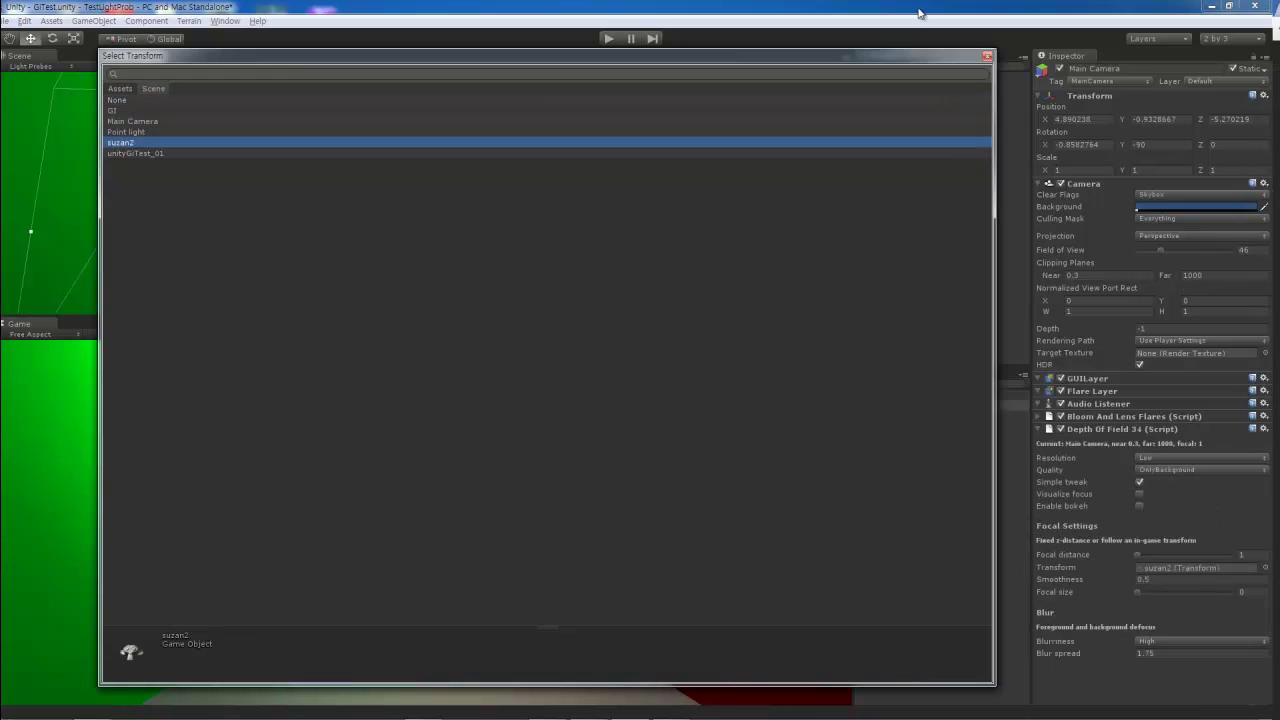
left_click(919, 12)
mouse_move(1078, 661)
left_mouse_down()
mouse_move(1094, 656)
mouse_move(1071, 652)
left_mouse_up()
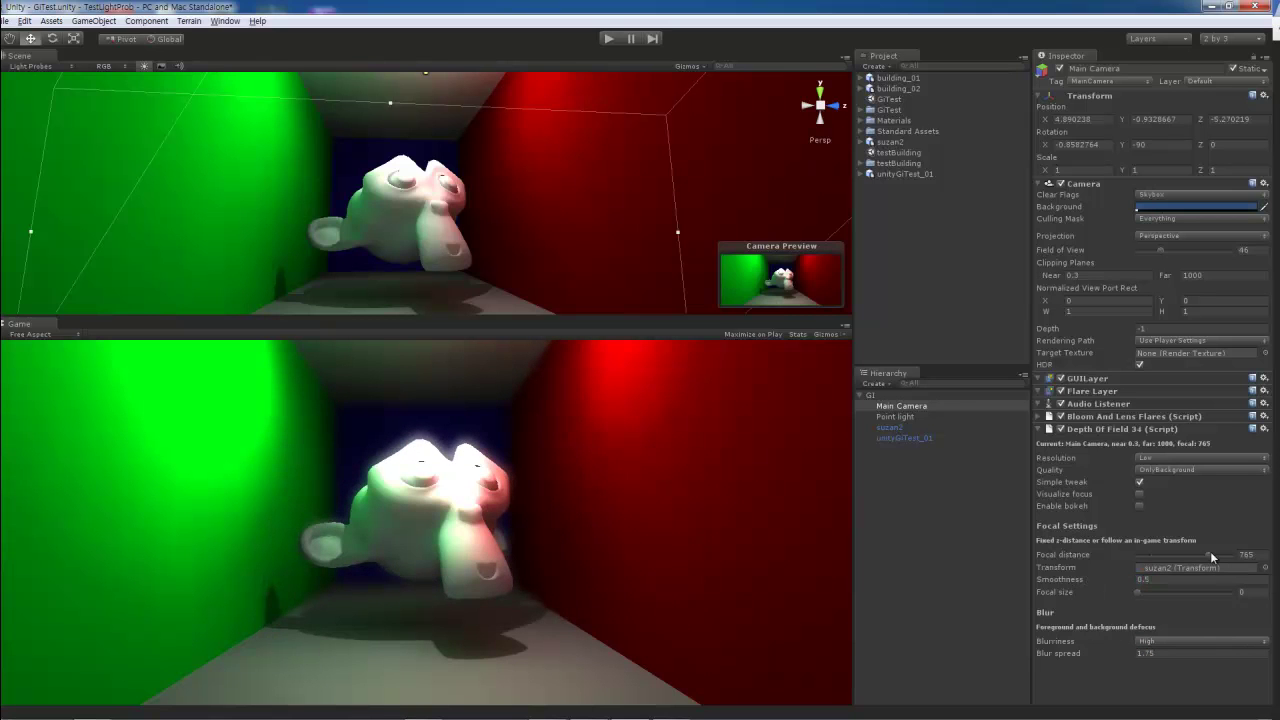
Step: Set depth of field resolution to Medium, keep suzan2 as focus, and enable bokeh
left_click(1206, 458)
left_click(1159, 481)
left_click(1139, 494)
mouse_move(1137, 555)
left_mouse_down()
mouse_move(1149, 557)
mouse_move(1130, 587)
left_mouse_up()
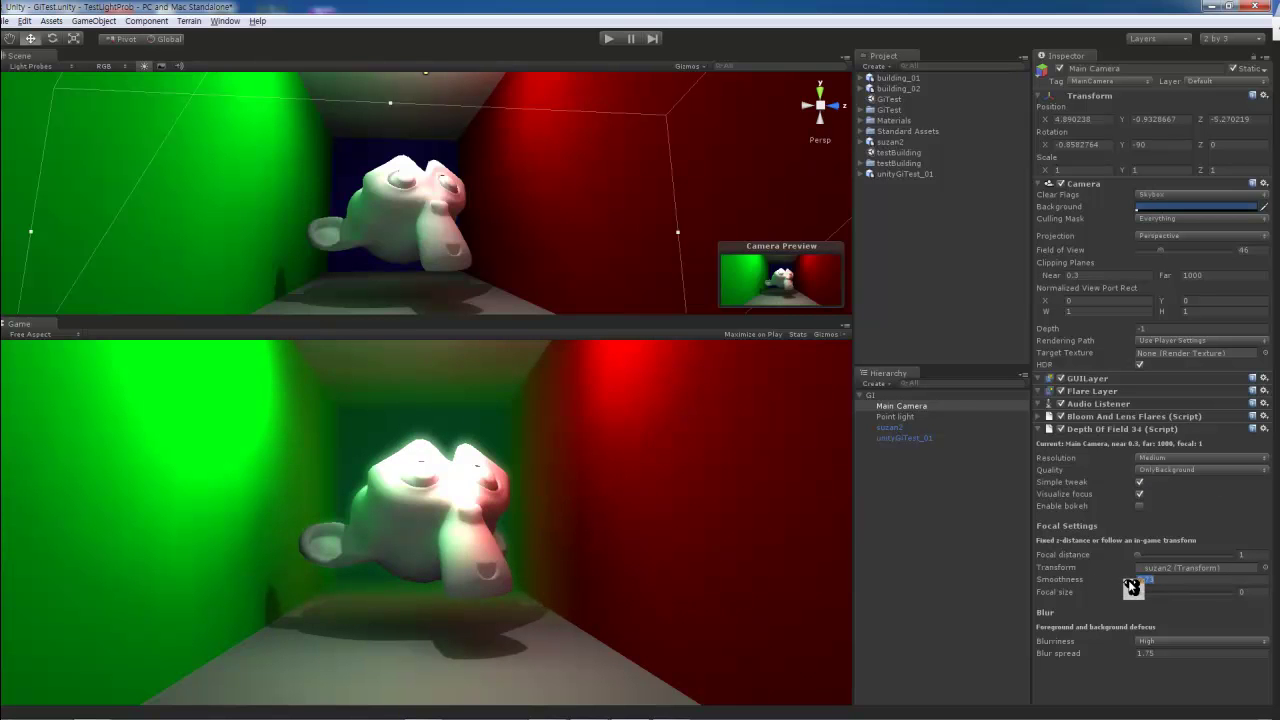
left_click(1265, 567)
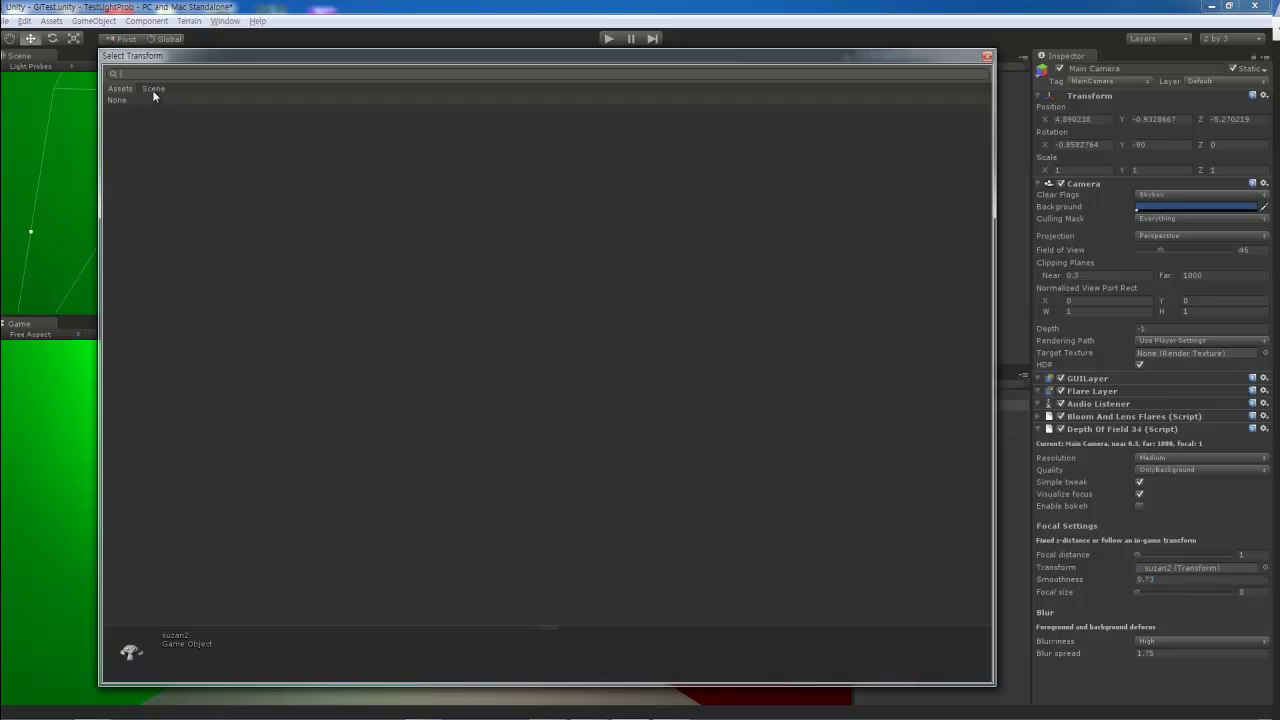
key("Escape")
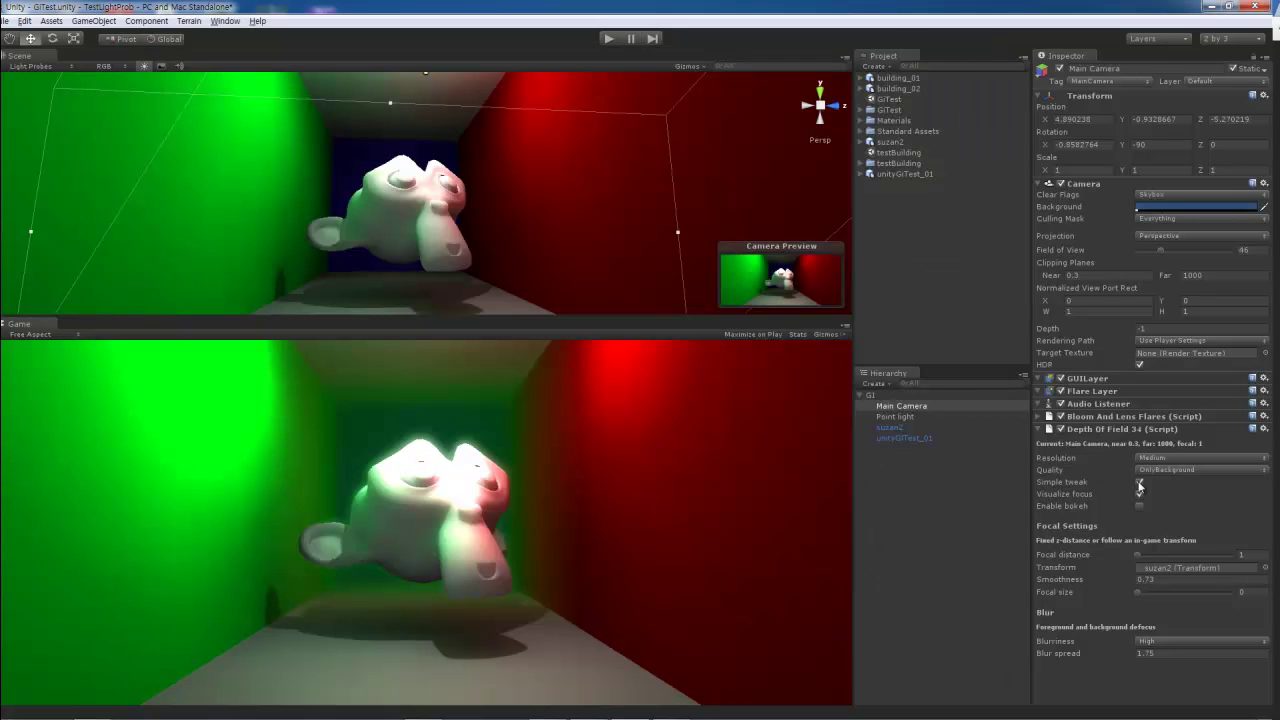
left_click(1139, 506)
Step: Frame the Main Camera and rotate and shift it slightly
left_click_drag(420, 190, 389, 184, "alt")
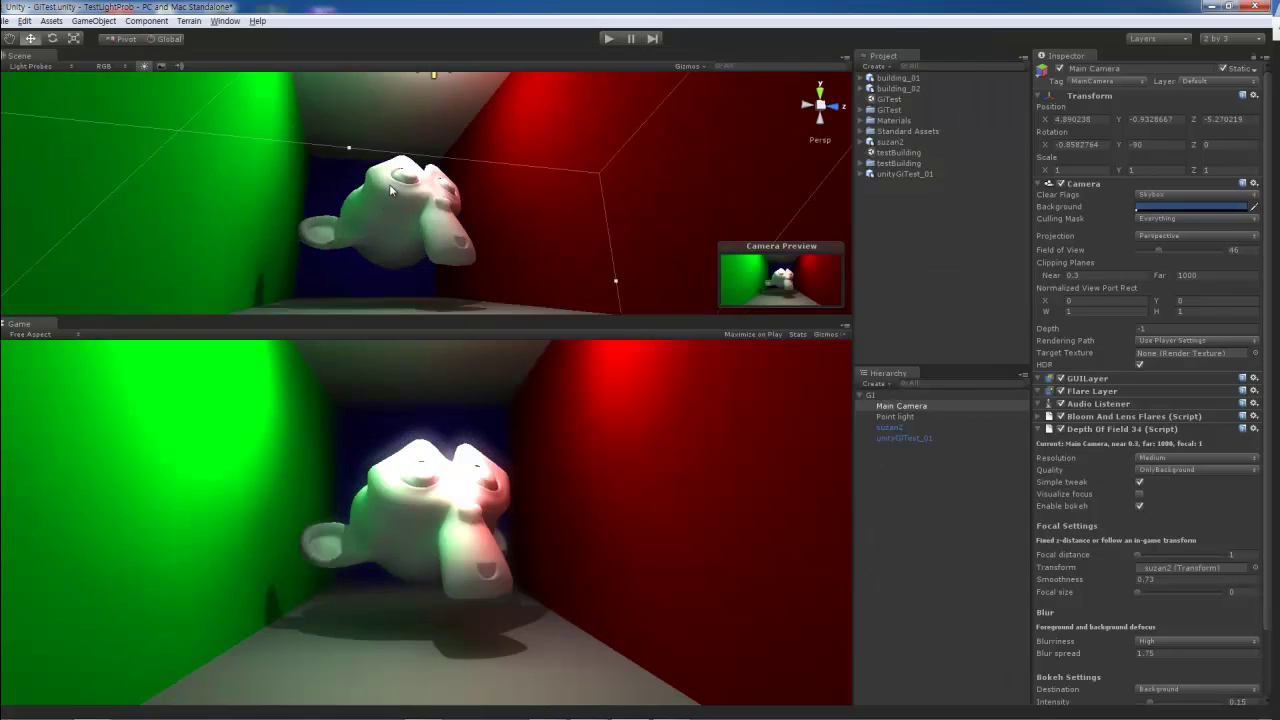
key("f")
key("e")
mouse_move(510, 200)
left_mouse_down()
mouse_move(516, 174)
mouse_move(484, 204)
left_mouse_up()
scroll(484, 204, "down", 5)
key("w")
mouse_move(600, 240)
left_mouse_down()
mouse_move(645, 236)
mouse_move(400, 150)
left_mouse_up()
Step: Try a Fisheye effect on the camera, then remove it
left_click(146, 21)
mouse_move(110, 124)
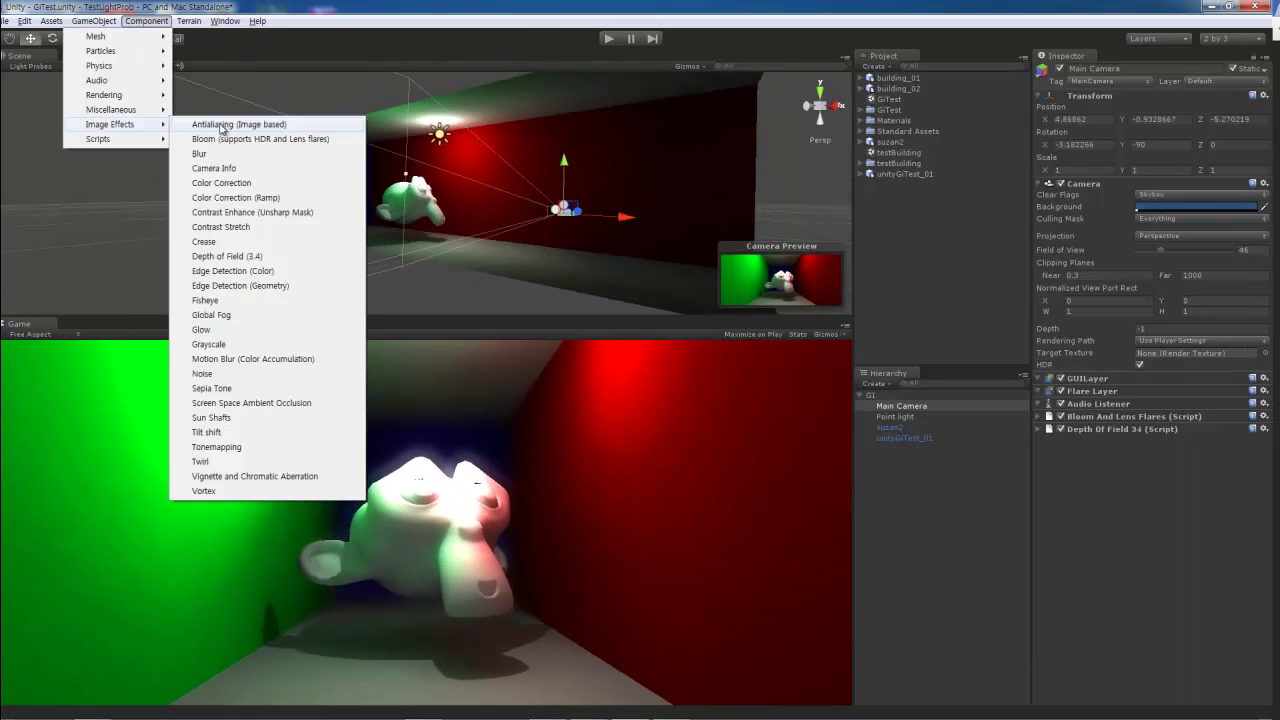
left_click(240, 300)
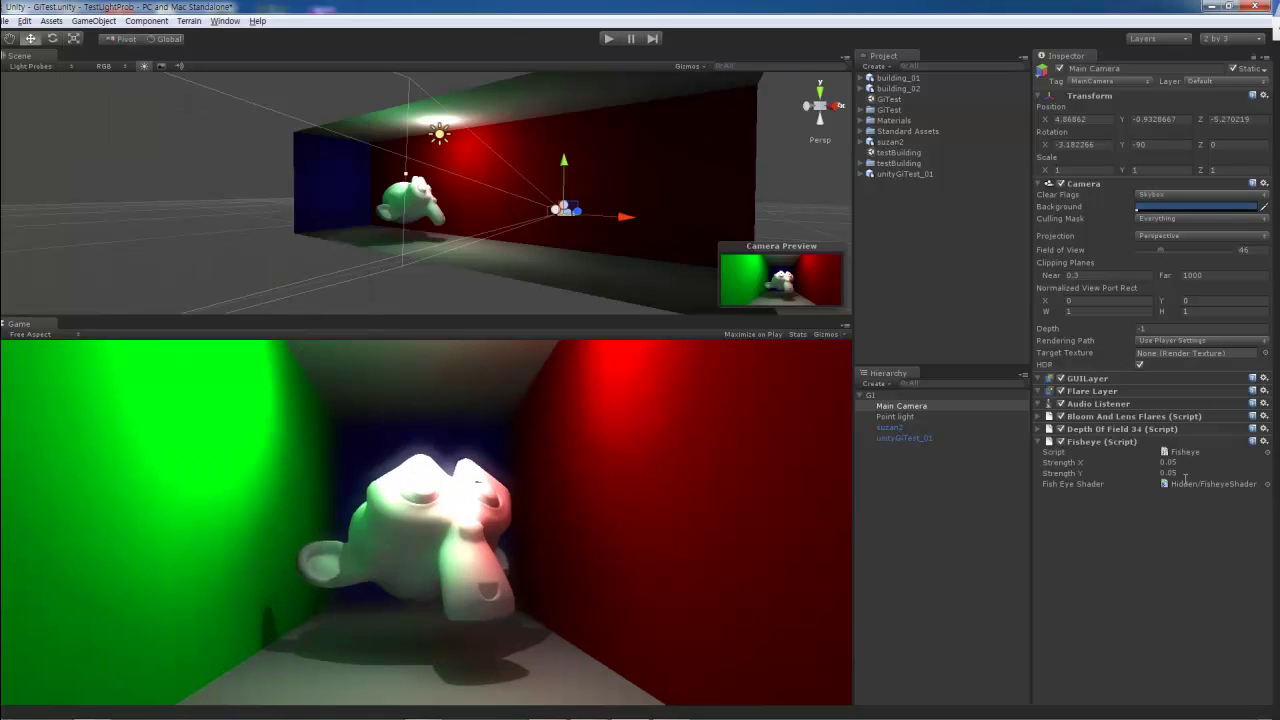
mouse_move(1147, 467)
left_mouse_down()
mouse_move(1166, 471)
mouse_move(1089, 463)
left_mouse_up()
left_click(1046, 442)
left_click(1263, 441)
left_click(1180, 471)
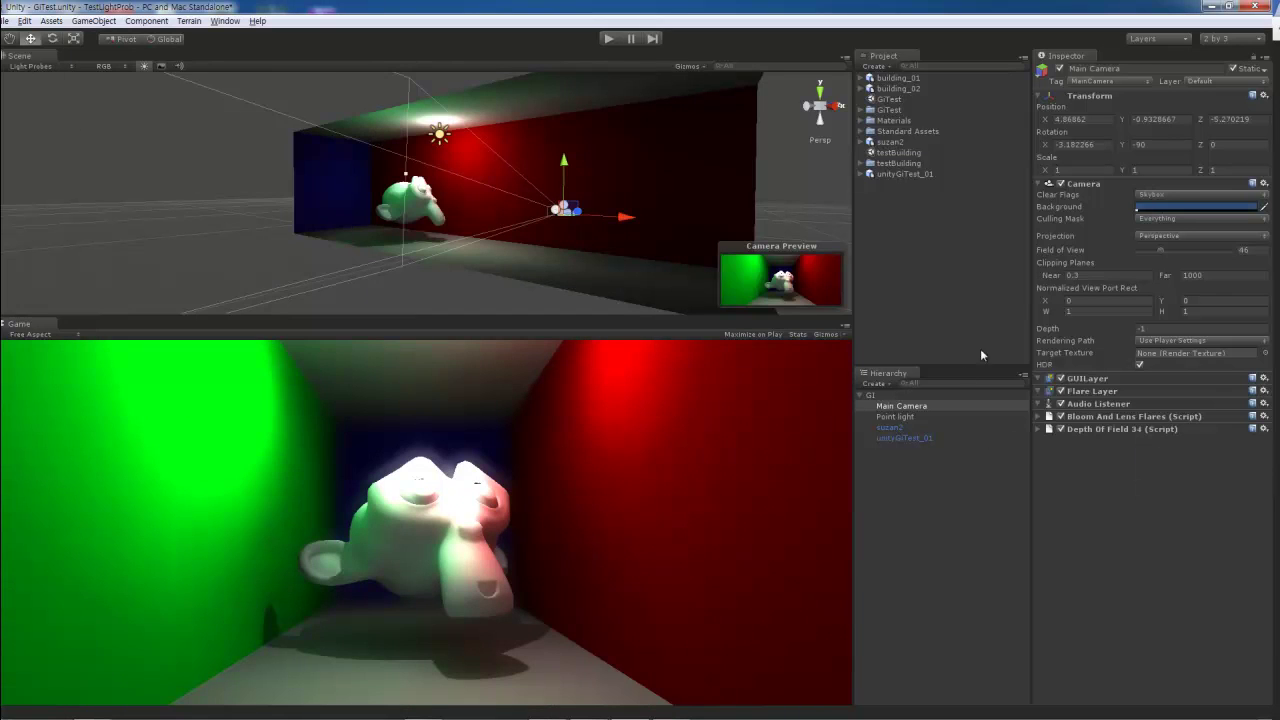
Step: Try Grayscale and then Noise effects, removing each afterwards
left_click(146, 21)
mouse_move(110, 124)
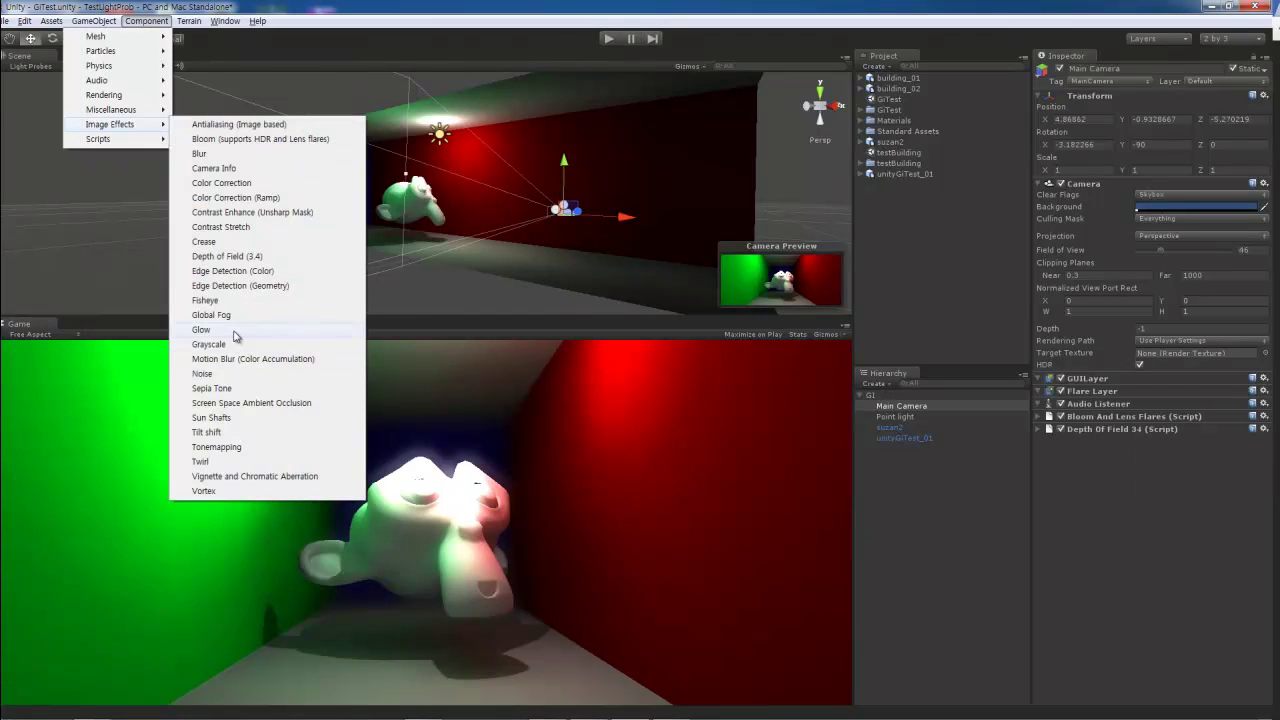
left_click(236, 344)
left_click(1263, 441)
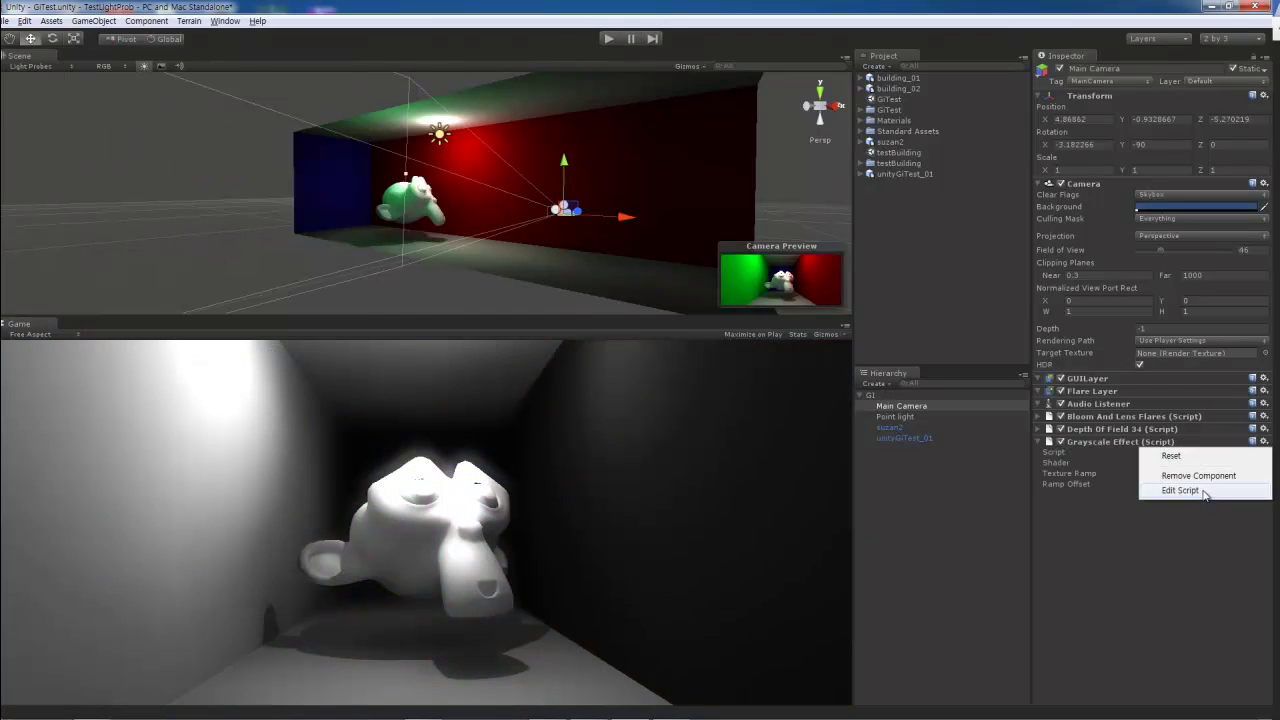
left_click(1180, 471)
left_click(127, 22)
mouse_move(128, 128)
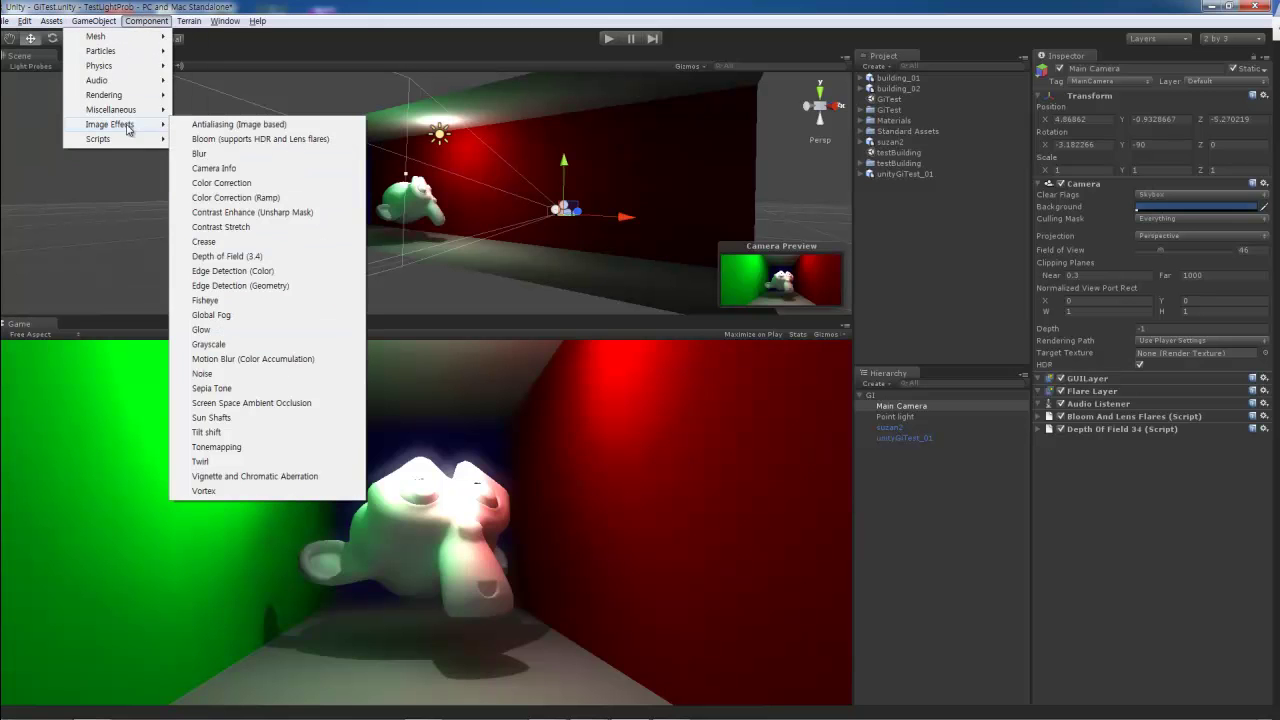
left_click(240, 374)
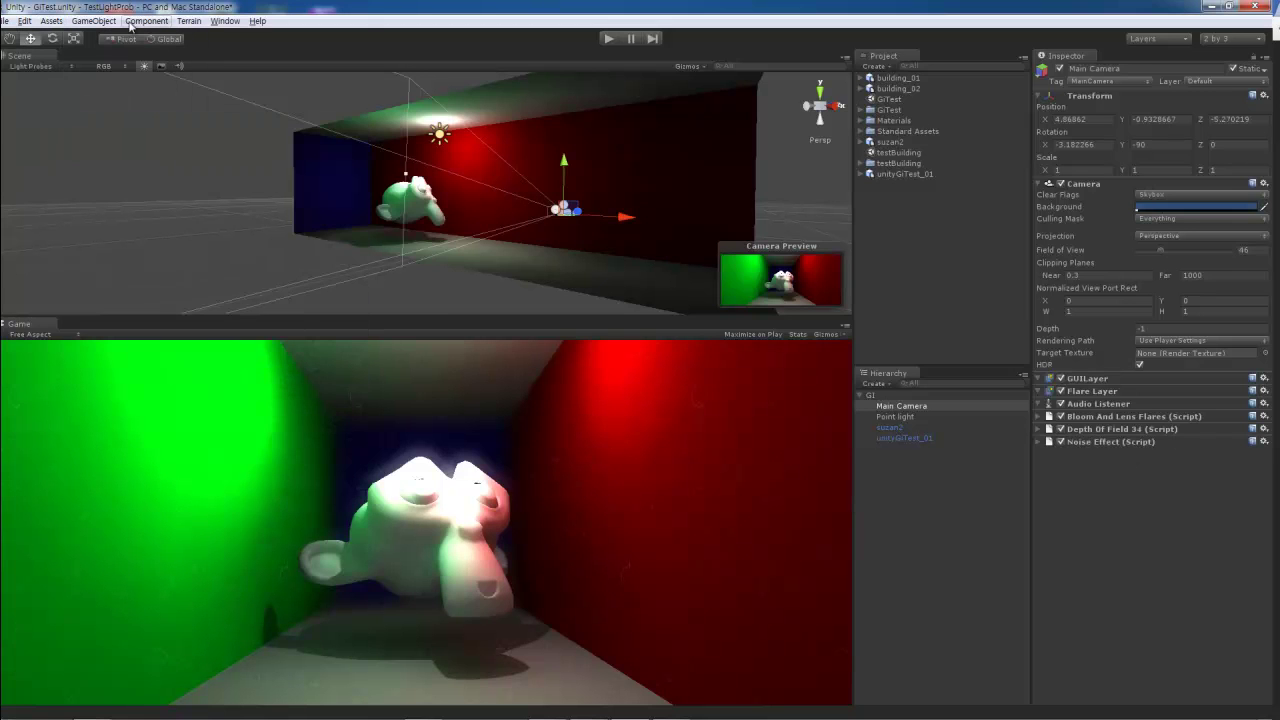
left_click(1263, 441)
left_click(1180, 471)
Step: Stack Grayscale and Noise effects together, then remove both
left_click(93, 21)
mouse_move(128, 124)
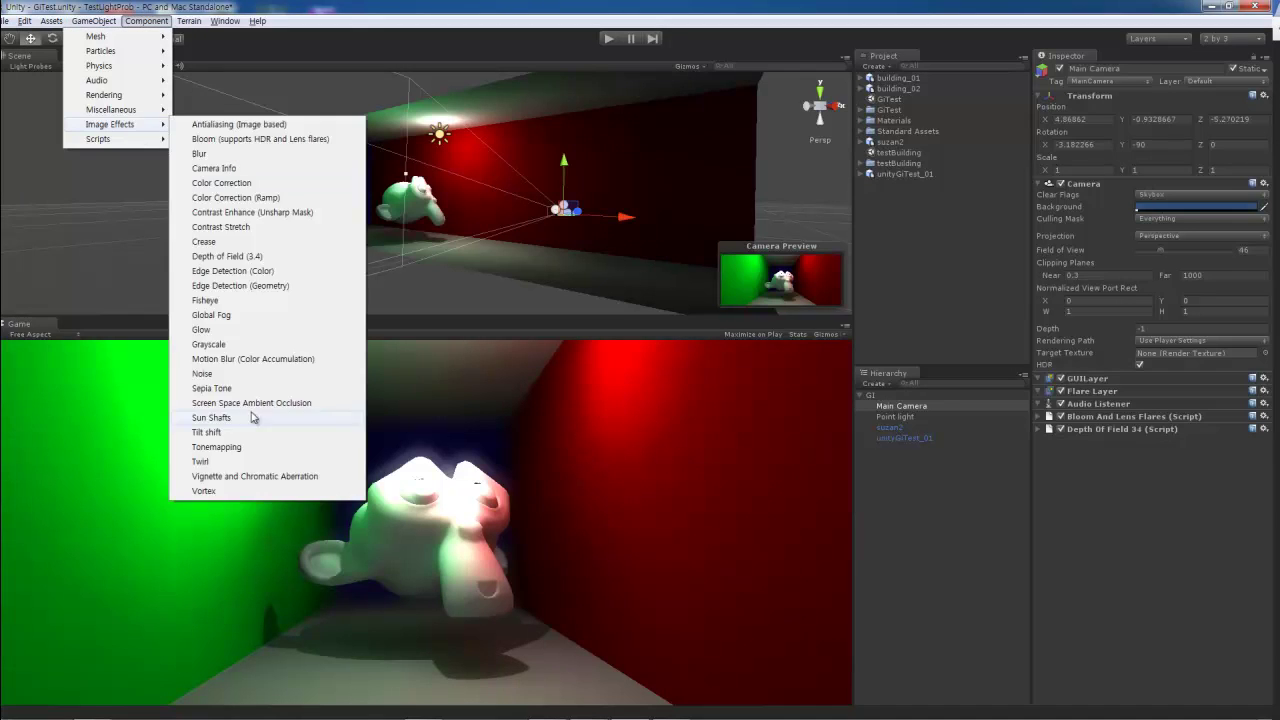
left_click(215, 344)
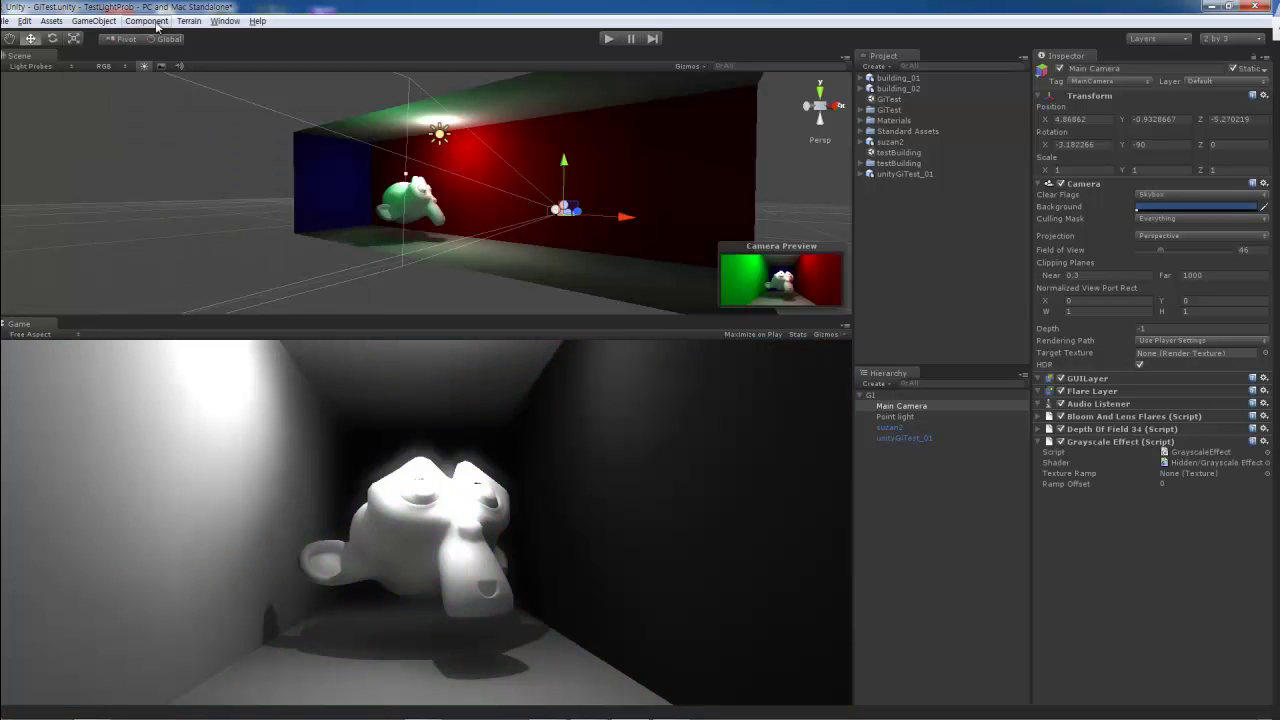
left_click(205, 373)
left_click(1038, 497)
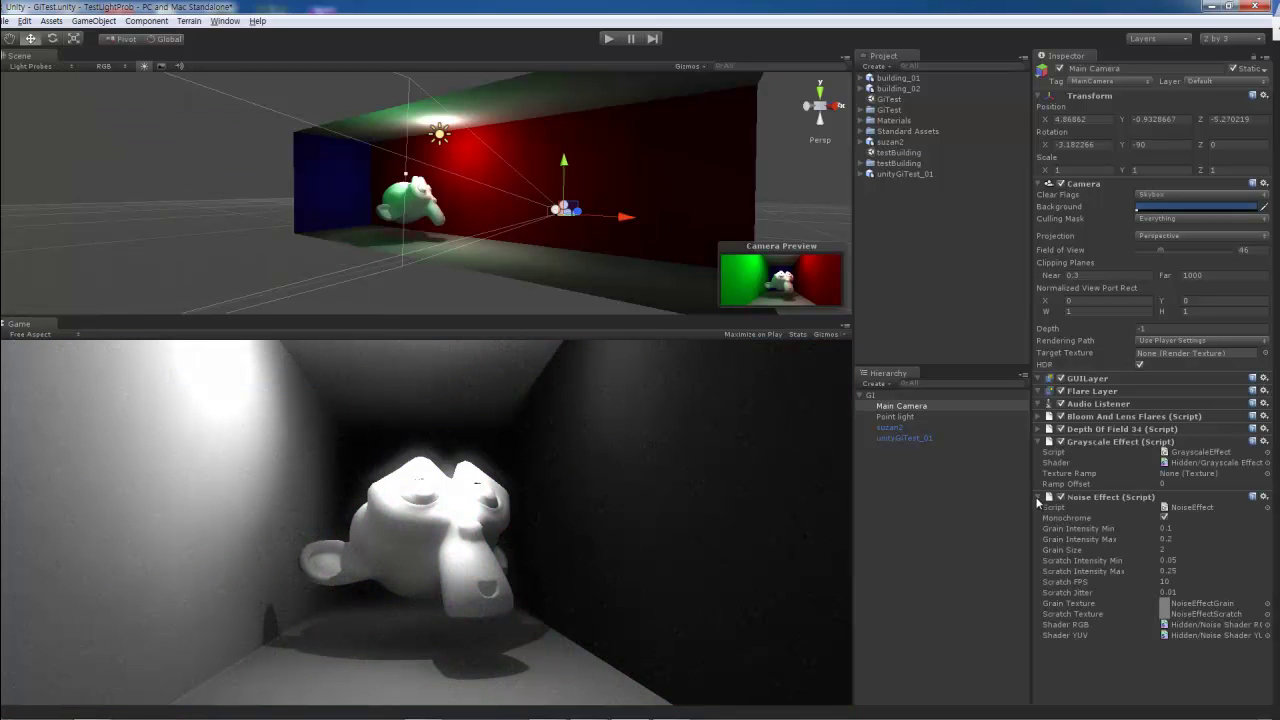
left_click(1263, 497)
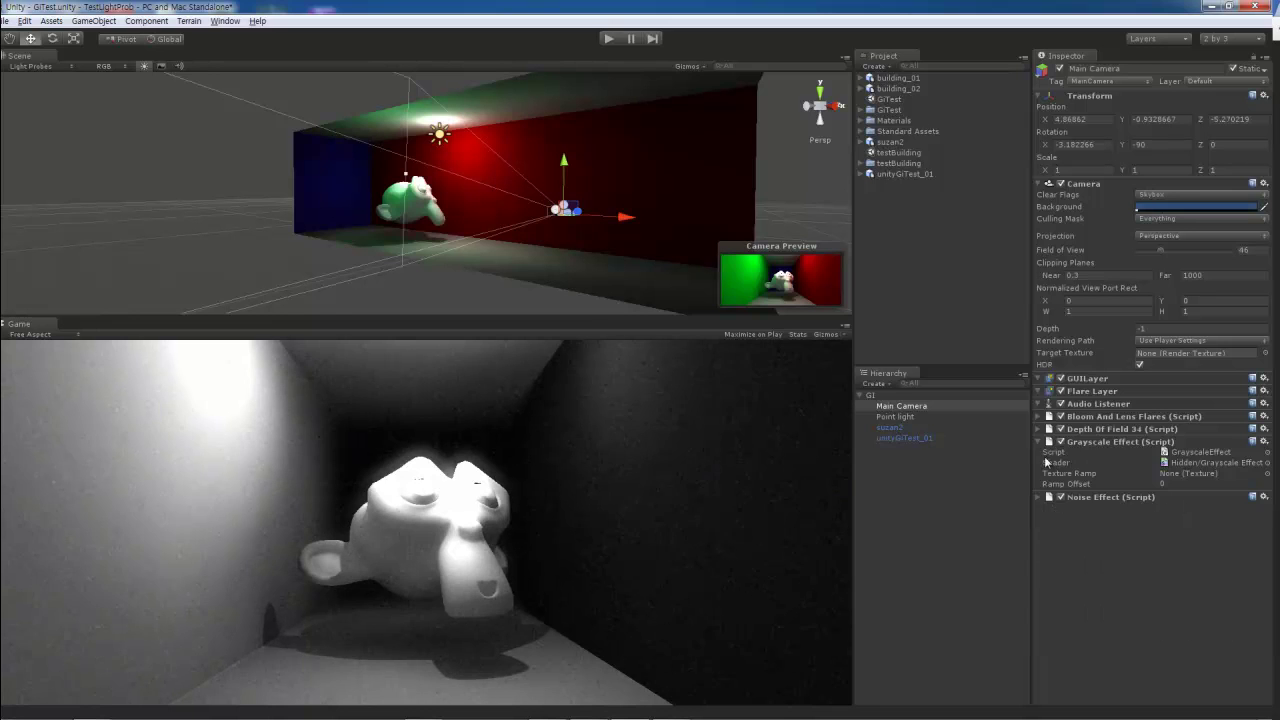
left_click(1200, 528)
left_click(1263, 441)
left_click(1200, 474)
Step: Preview a Sun Shafts effect by rotating the camera, then remove it
left_click(146, 21)
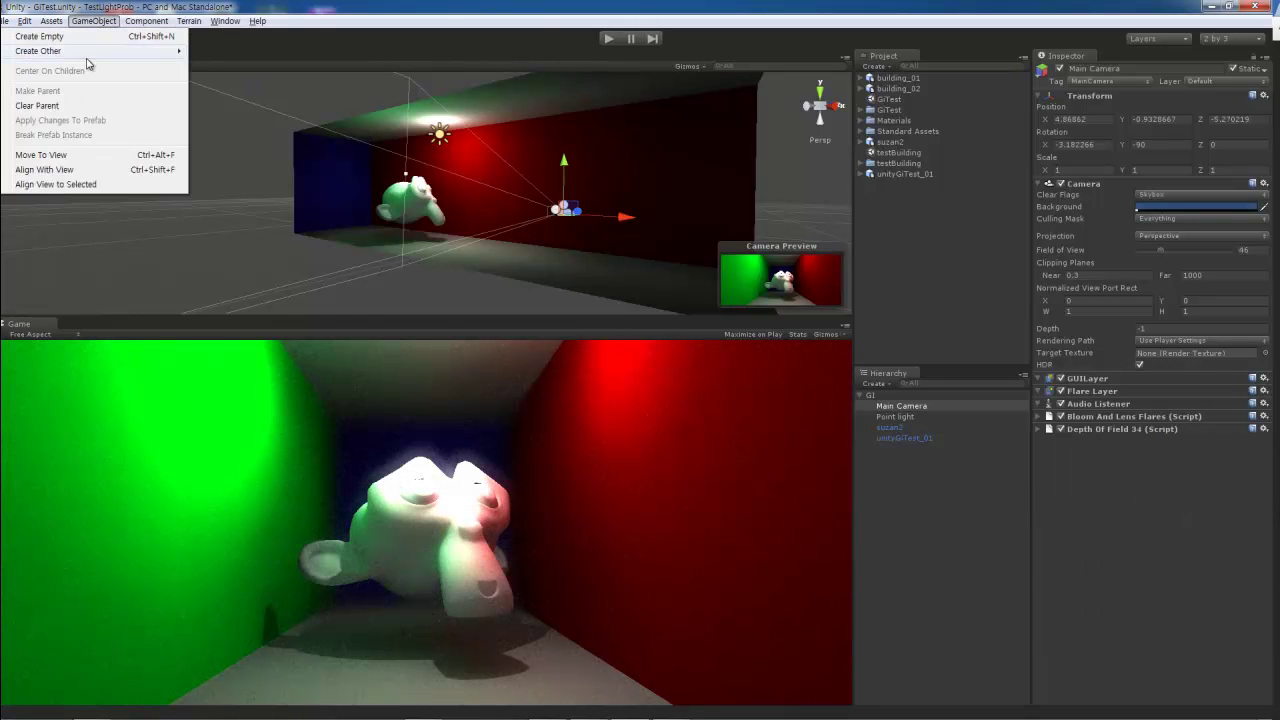
mouse_move(110, 124)
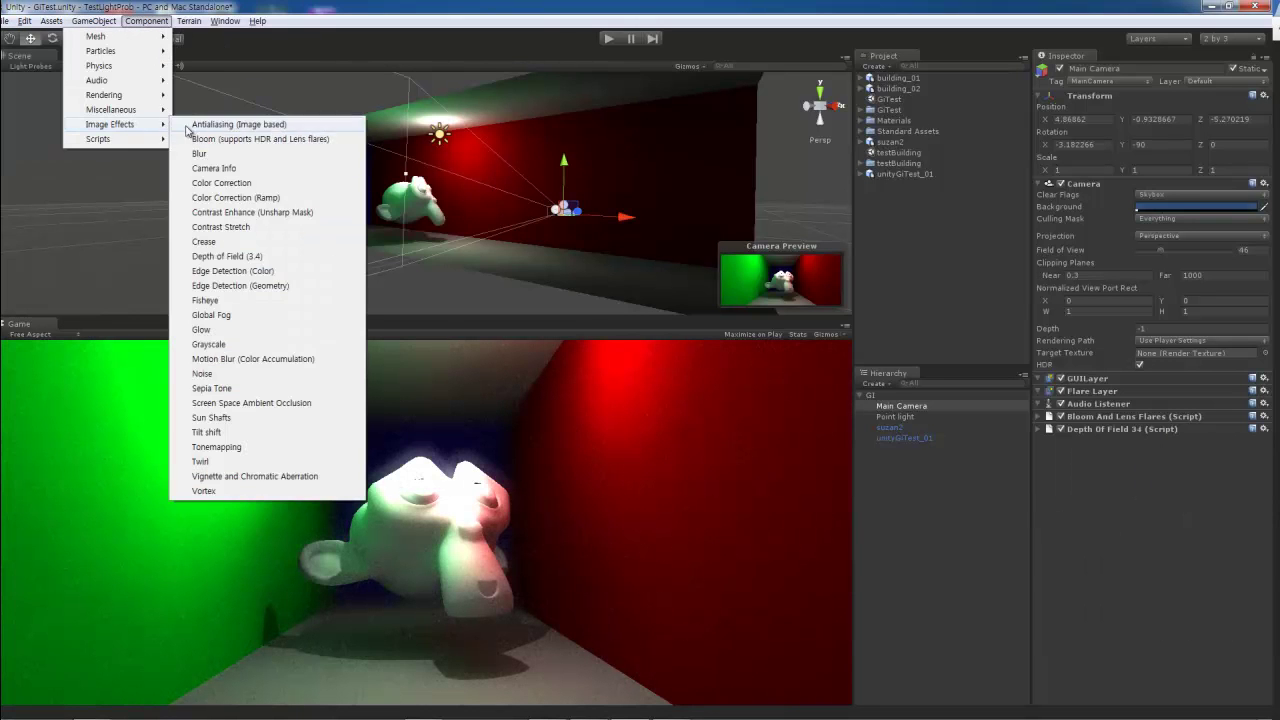
left_click(211, 417)
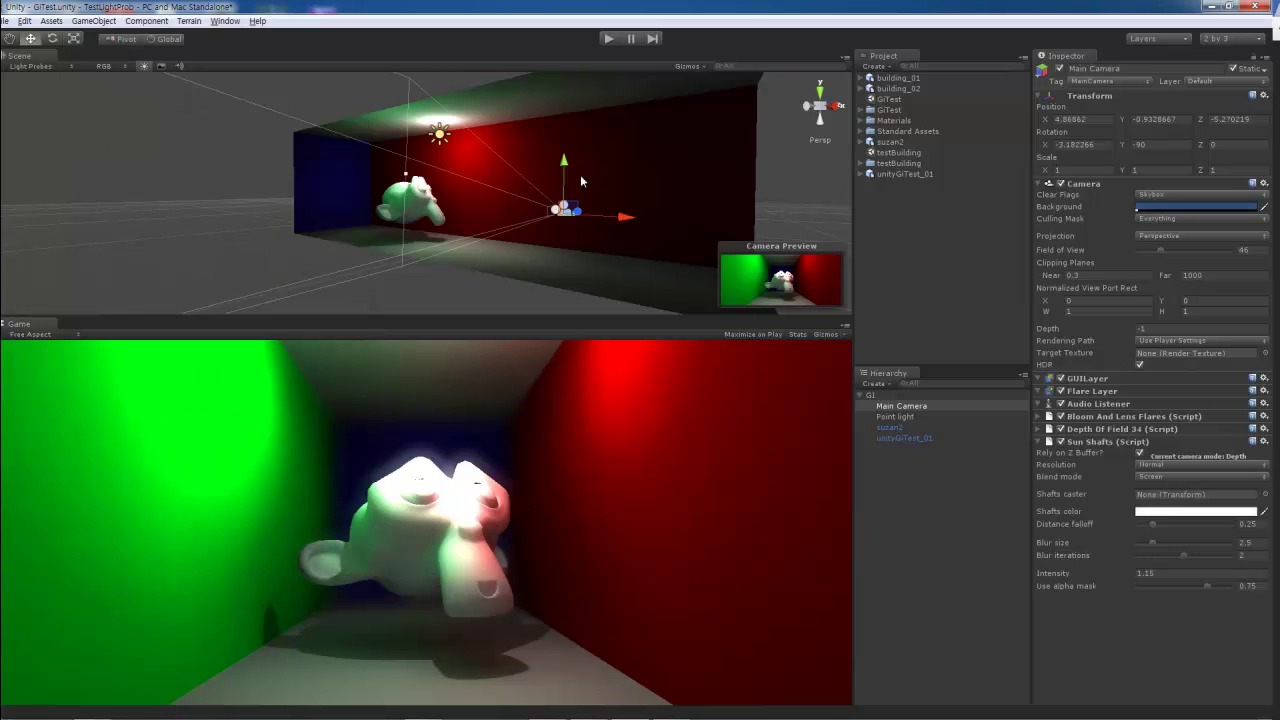
key("e")
left_click_drag(580, 180, 586, 150)
left_click(1041, 441)
right_click(1140, 441)
left_click(1150, 474)
Step: Add a Tilt Shift effect and disable the Depth Of Field effect
left_click(146, 20)
mouse_move(110, 124)
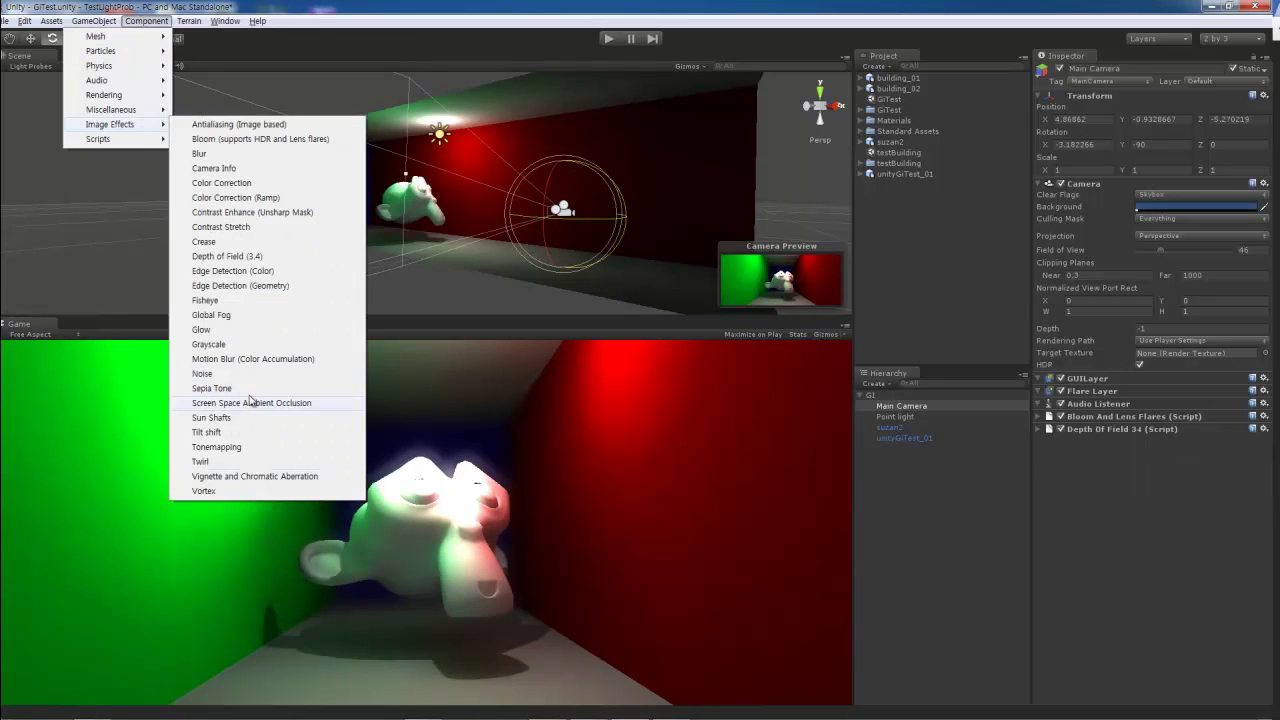
left_click(234, 432)
left_click(1061, 429)
Step: Try Tilt Shift focus distances of 7.1 and 13 while toggling focus visualisation on and off
left_click(1139, 482)
left_click_drag(1144, 495, 1141, 502)
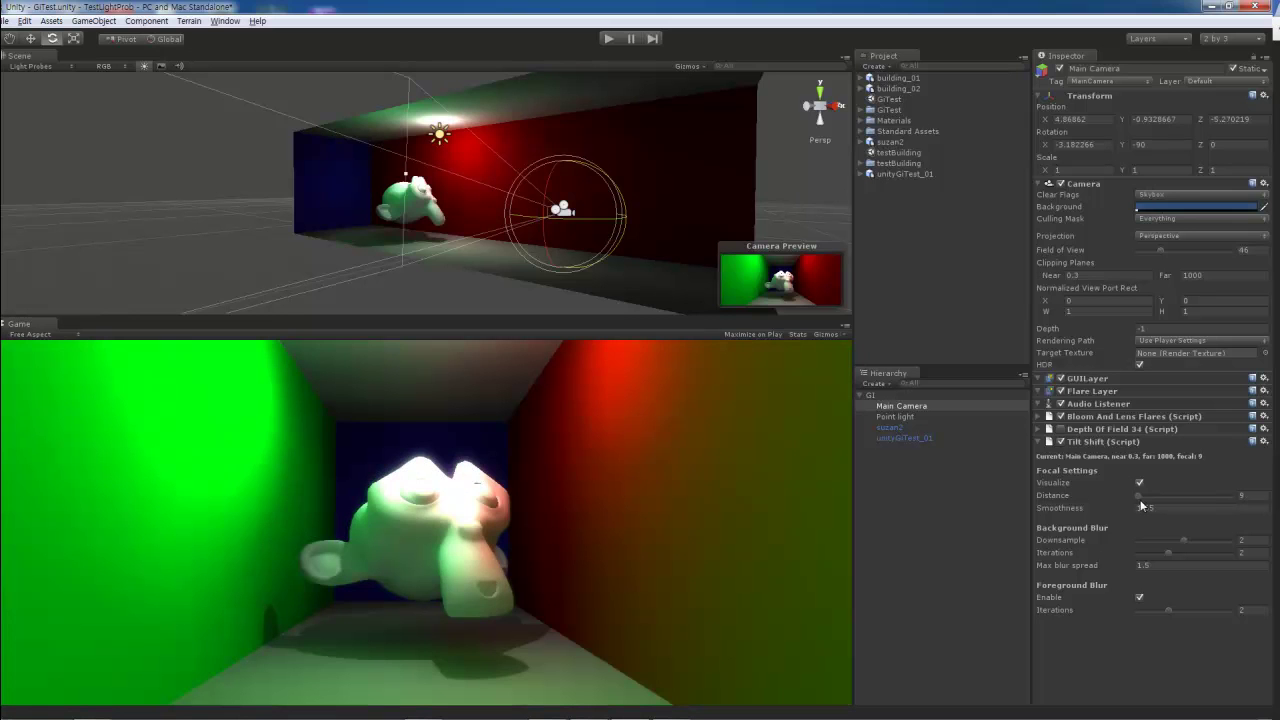
mouse_move(1139, 495)
left_mouse_down()
mouse_move(1153, 499)
mouse_move(1138, 497)
left_mouse_up()
left_click(1139, 482)
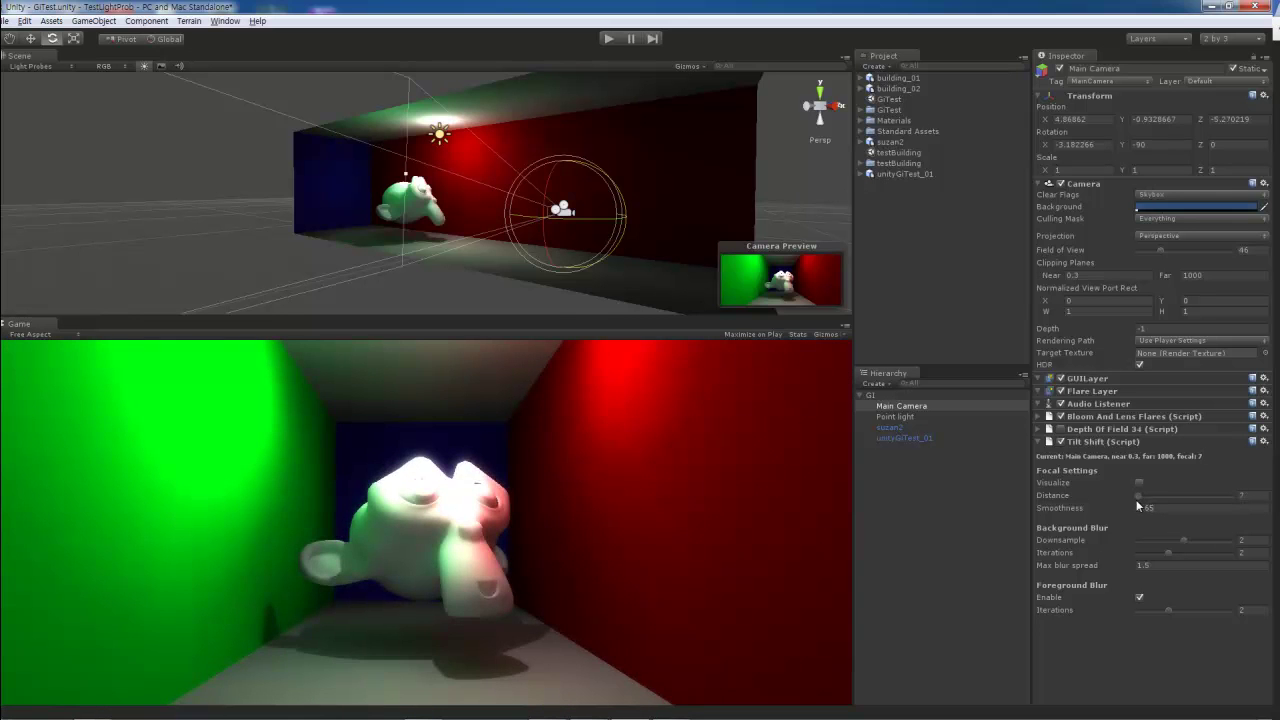
left_click(1139, 482)
type("7.1")
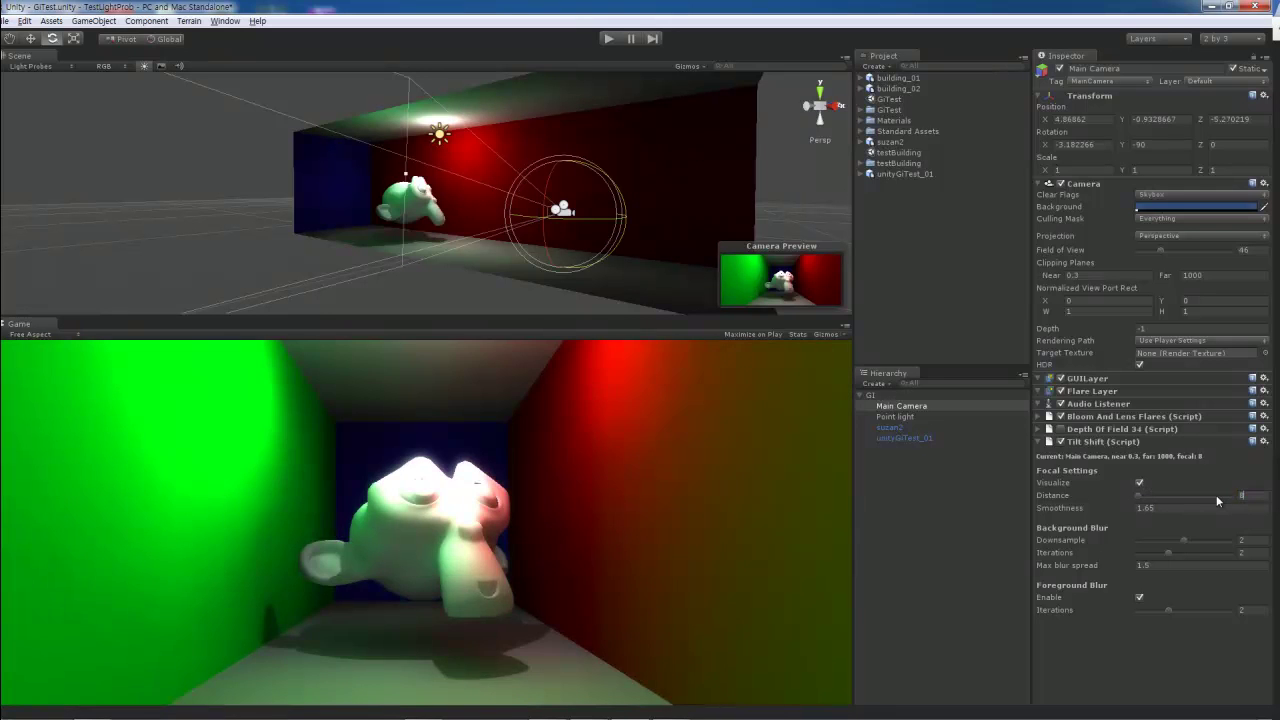
key("Return")
left_click(1137, 496)
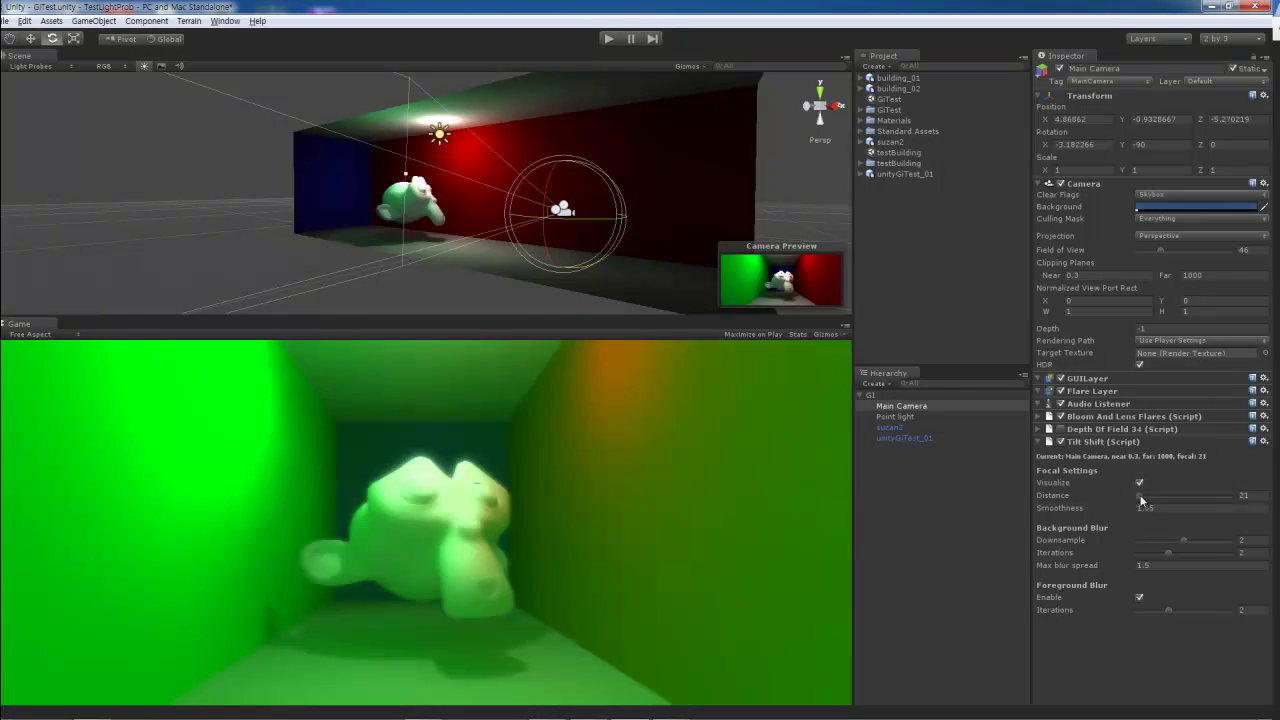
type("13")
key("Return")
Step: Try distances 7.5 and .812, switch visualisation off, then nudge the camera along X
left_click(1139, 482)
left_click(1141, 494)
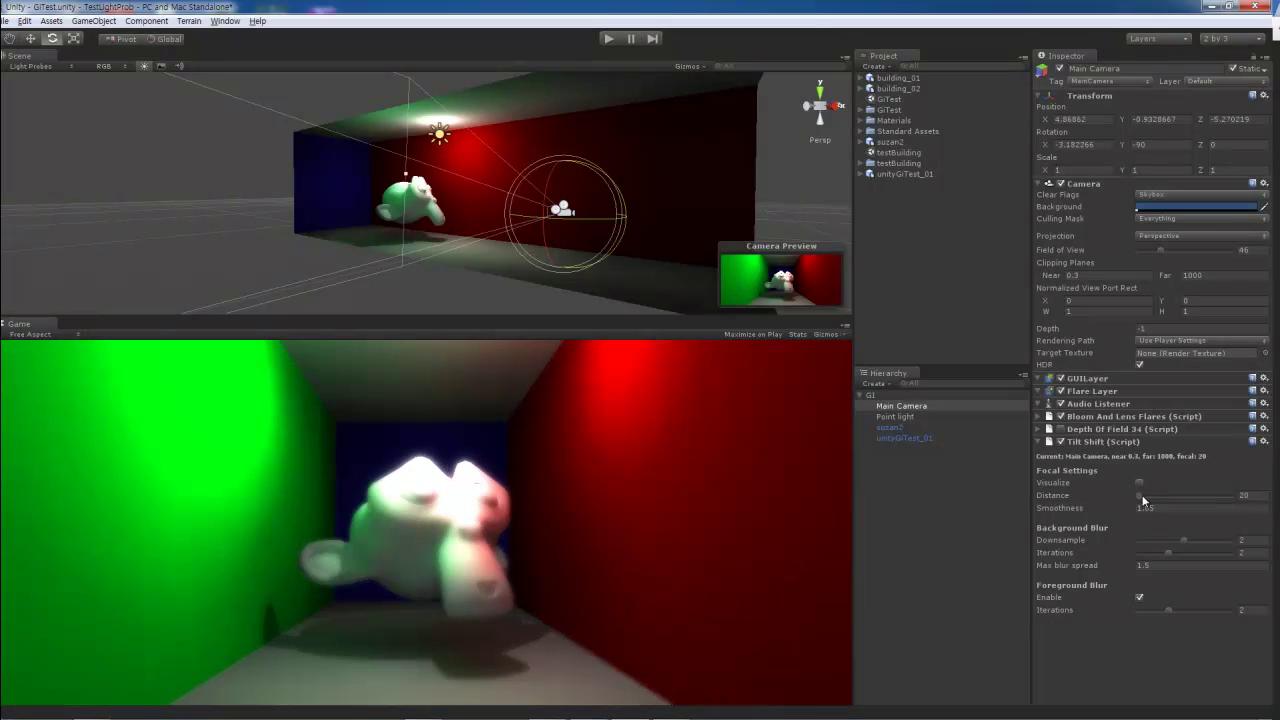
left_click(1245, 495)
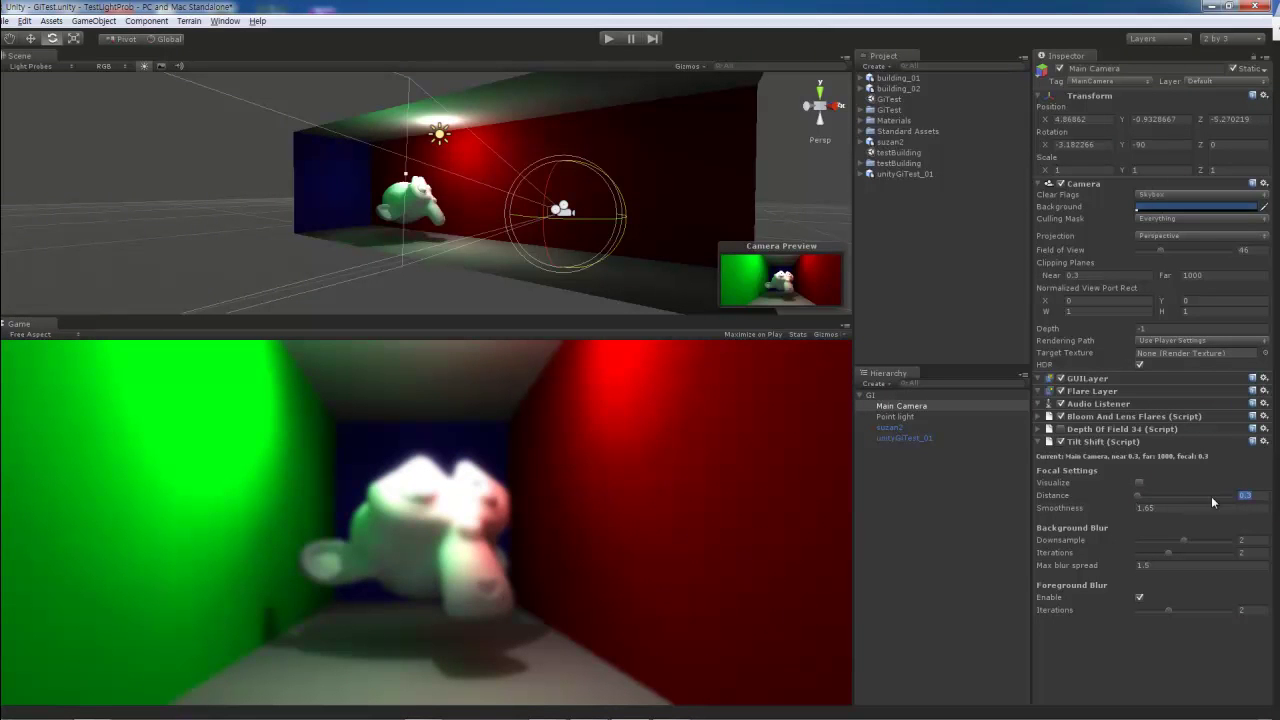
type("7.5")
key("Return")
left_click(1139, 482)
left_click(1137, 496)
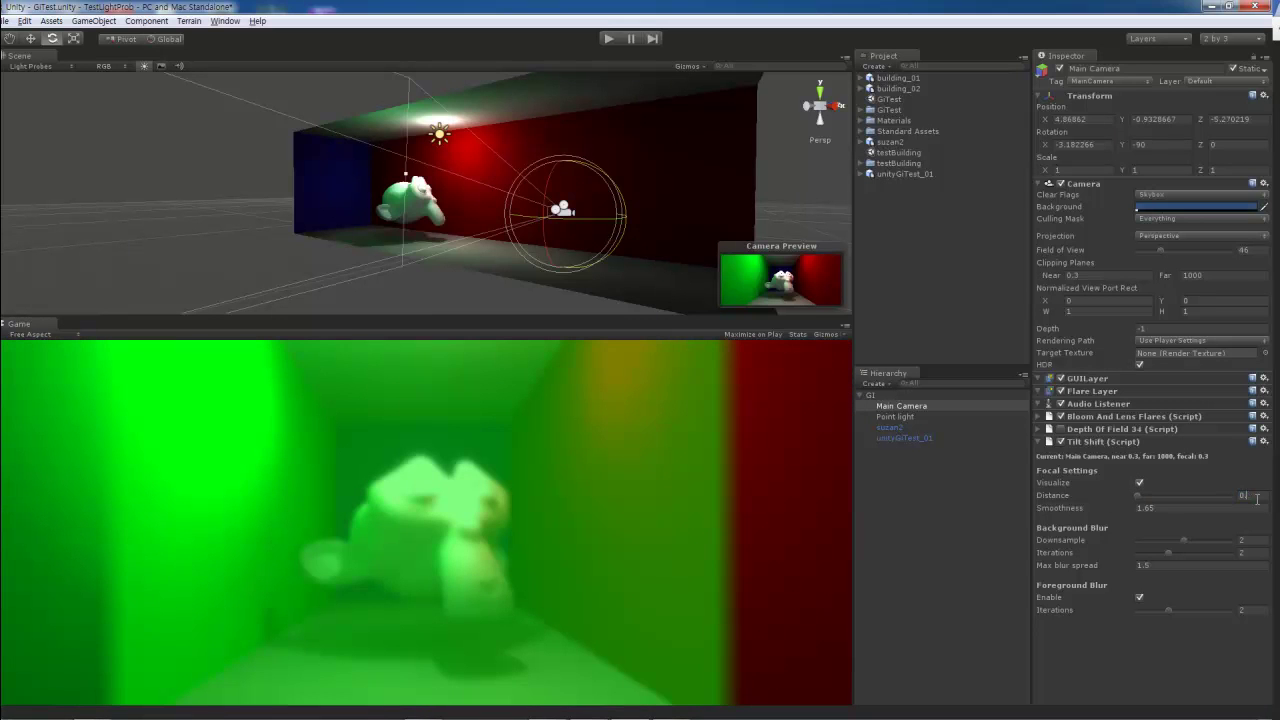
type(".8")
type("1")
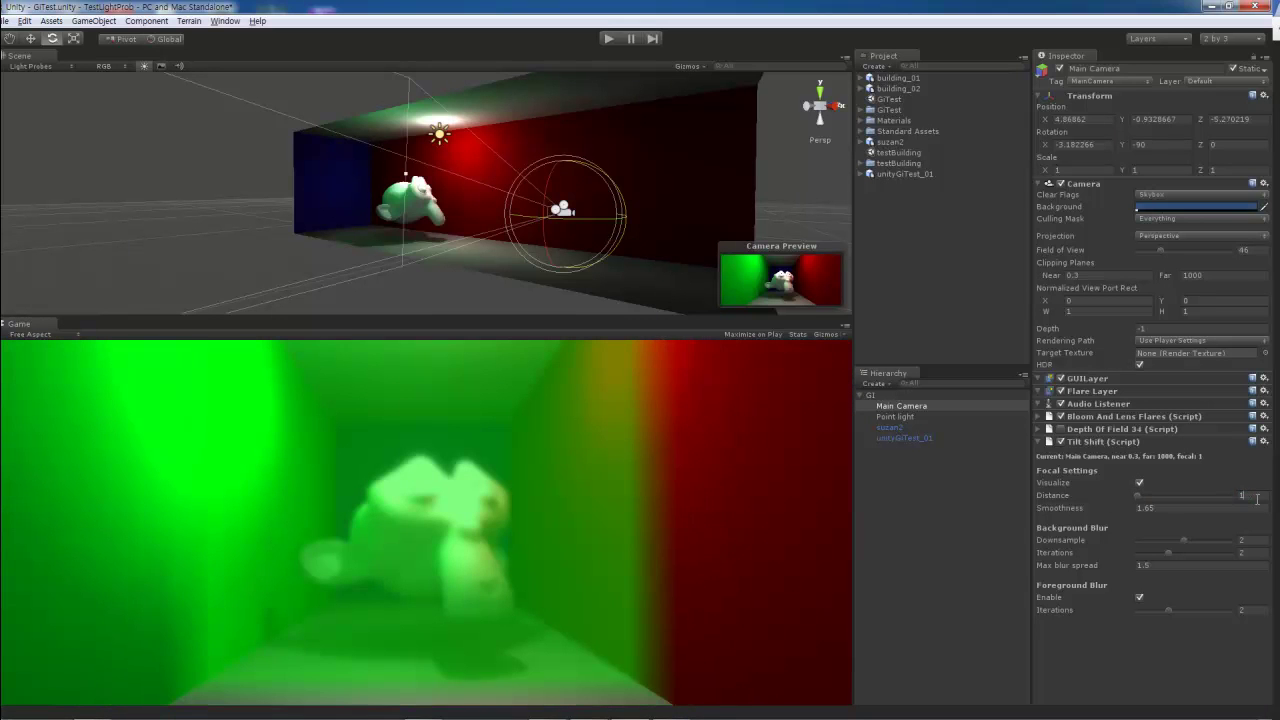
type("2")
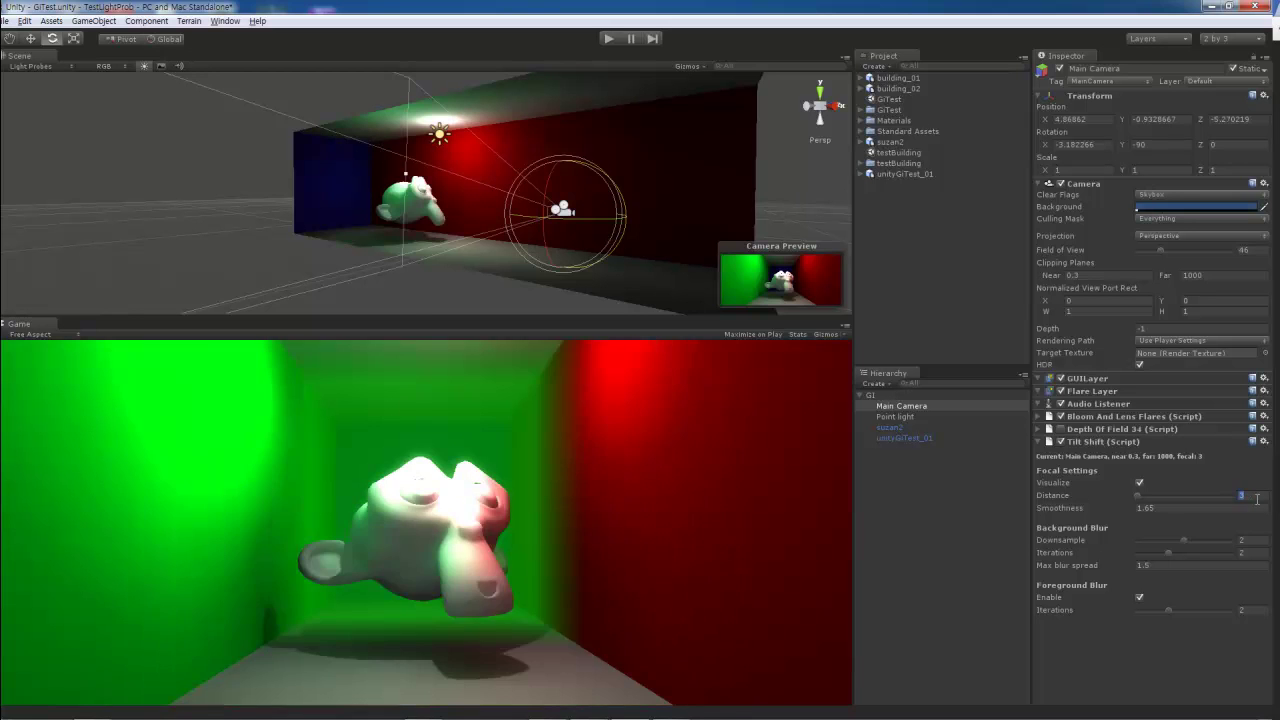
left_click(1141, 483)
key("w")
left_click_drag(620, 216, 618, 240)
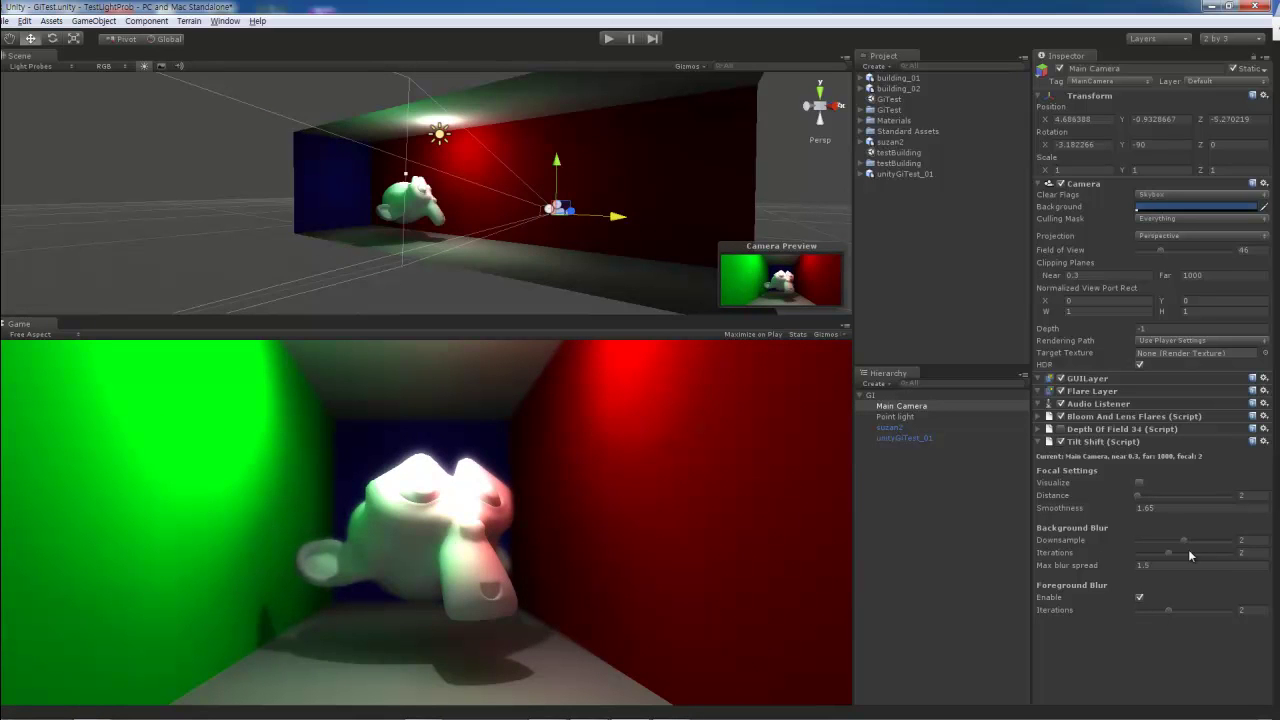
Step: Add a Vignetting effect to the camera and set its intensity to 2.86
left_click(146, 20)
mouse_move(110, 124)
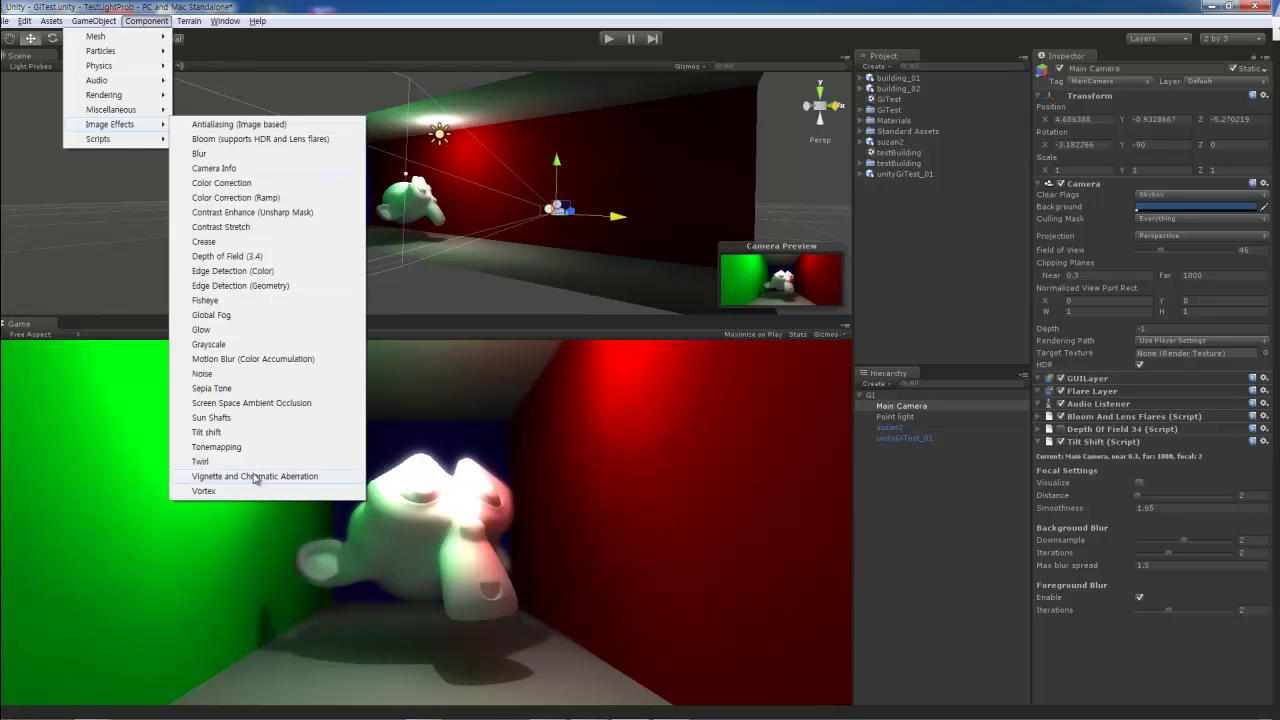
left_click(255, 476)
left_click_drag(1167, 475, 1153, 456)
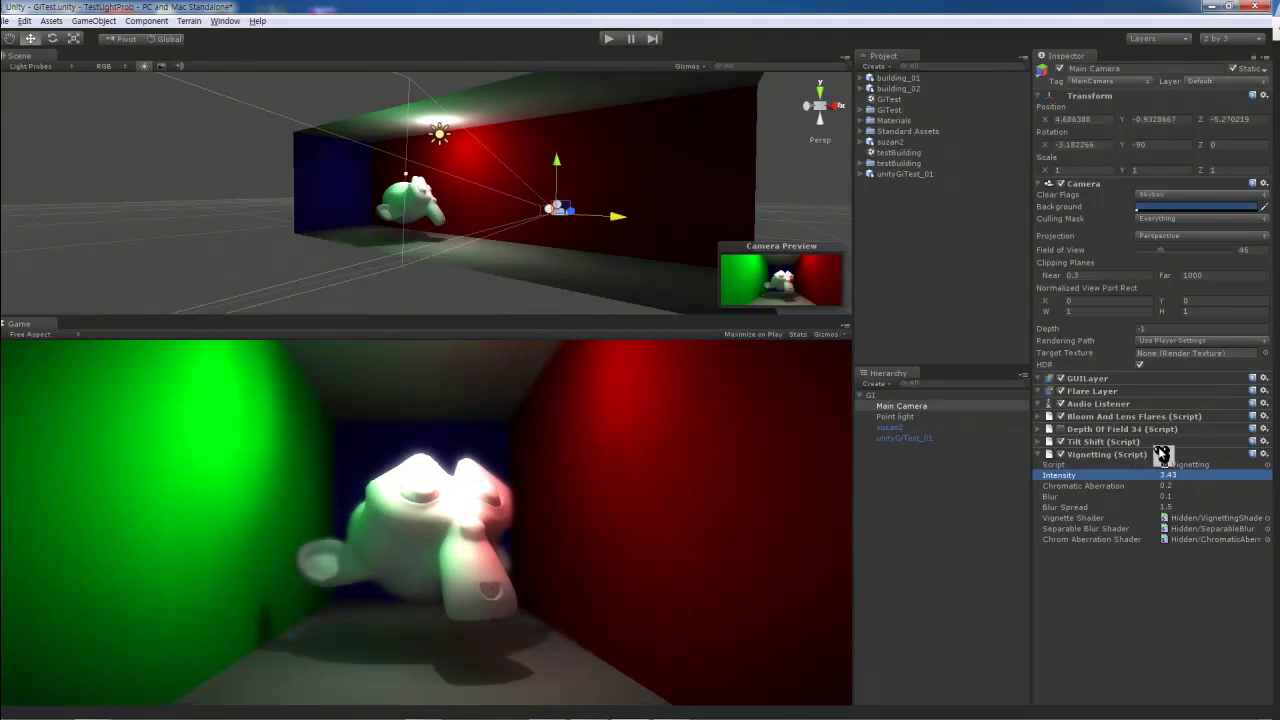
Step: Trial Twirl and Contrast Stretch (Limit Minimum 2.57), removing each again
left_click(146, 20)
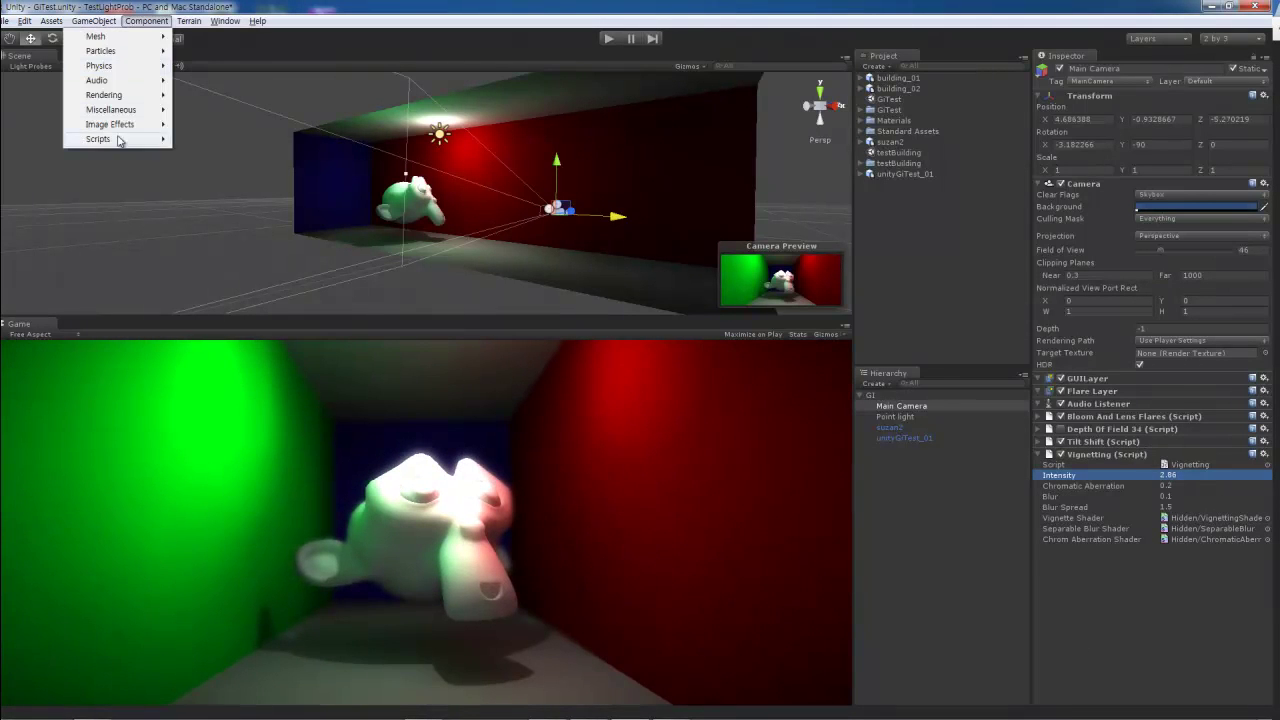
mouse_move(110, 124)
left_click(240, 491)
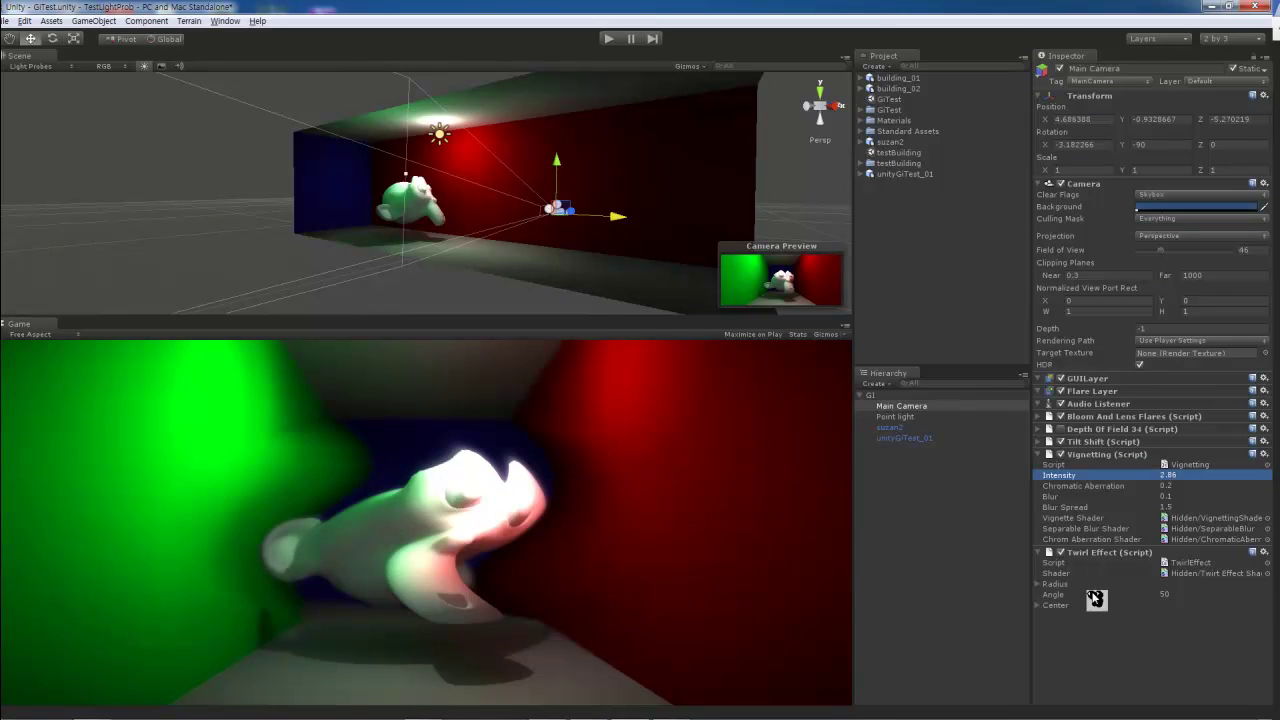
left_click_drag(1096, 598, 37, 573)
left_click(1198, 586)
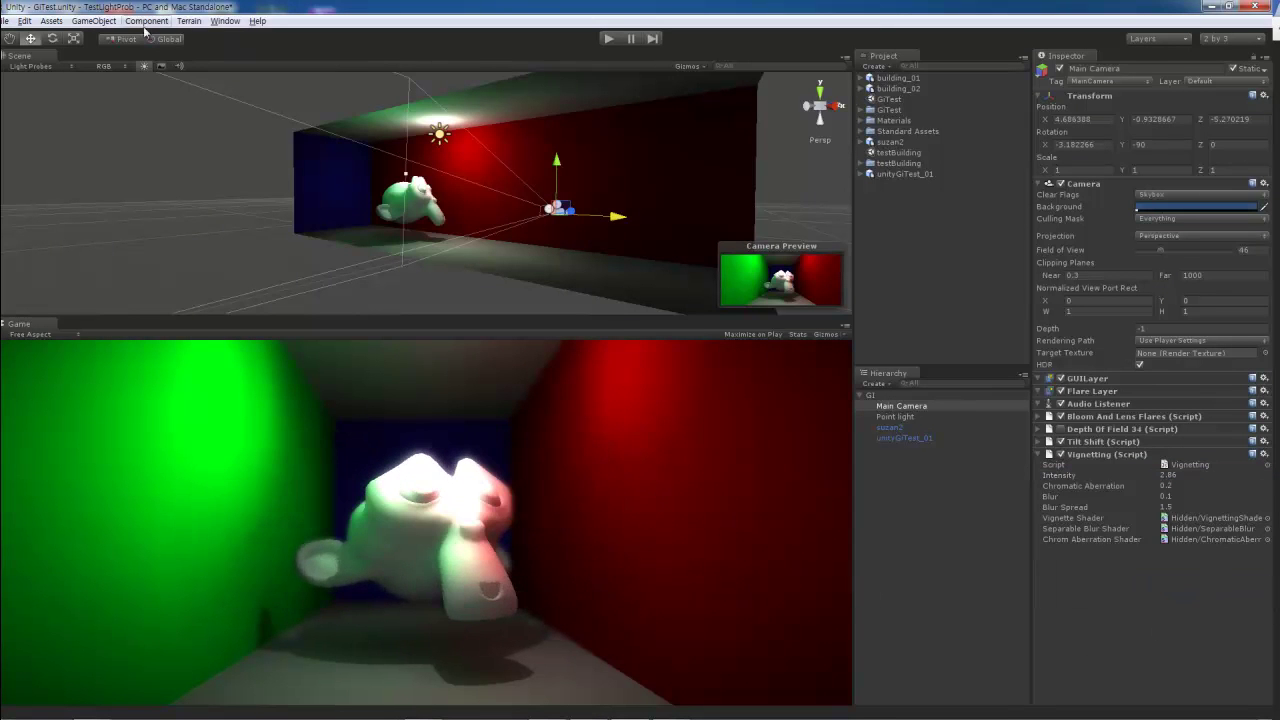
left_click(146, 20)
mouse_move(112, 124)
left_click(270, 227)
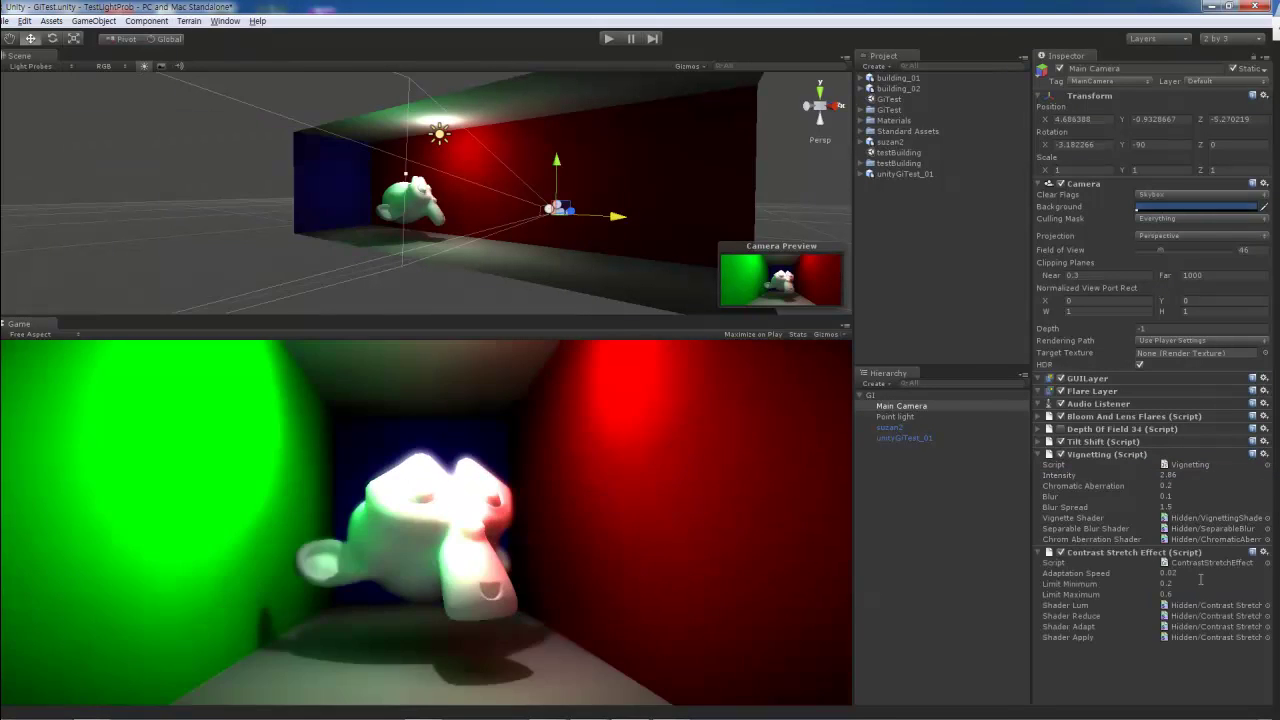
mouse_move(1015, 584)
left_mouse_down()
mouse_move(1040, 576)
mouse_move(1116, 598)
left_mouse_up()
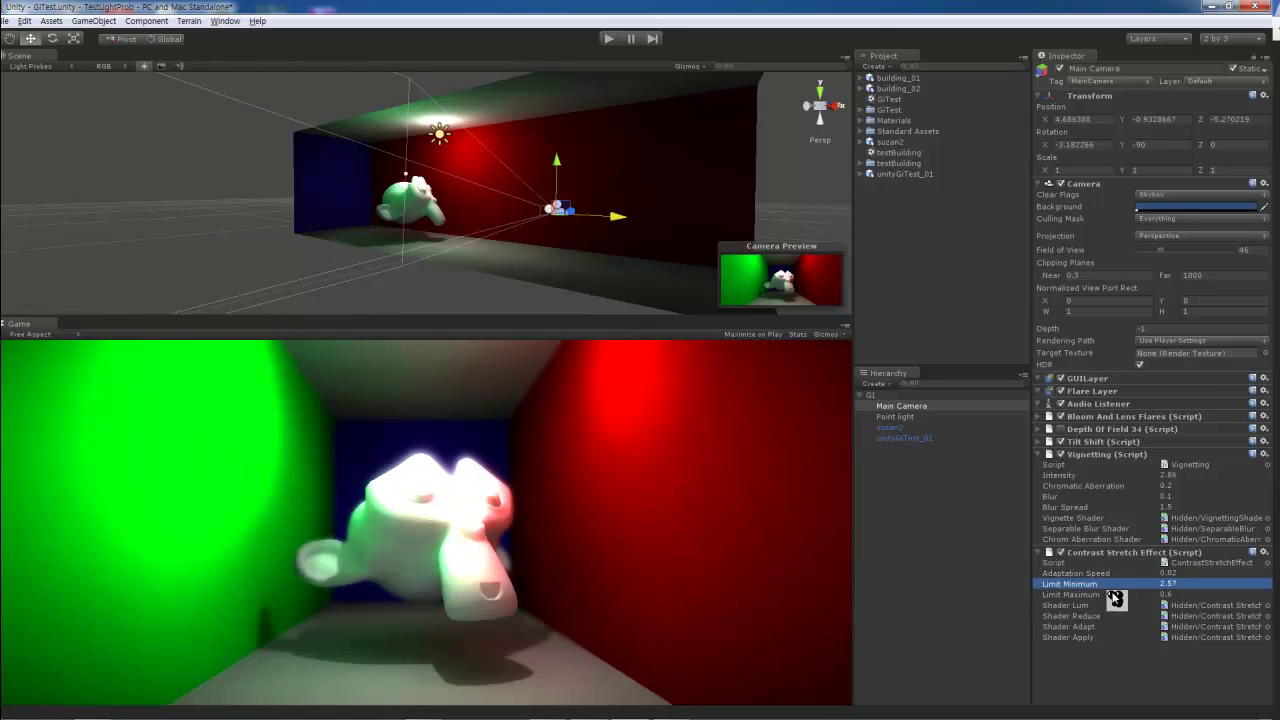
left_click(1264, 553)
left_click(1198, 580)
Step: Trial Camera Info and Global Fog (Global Density 13.2), removing both again
left_click(146, 20)
mouse_move(138, 126)
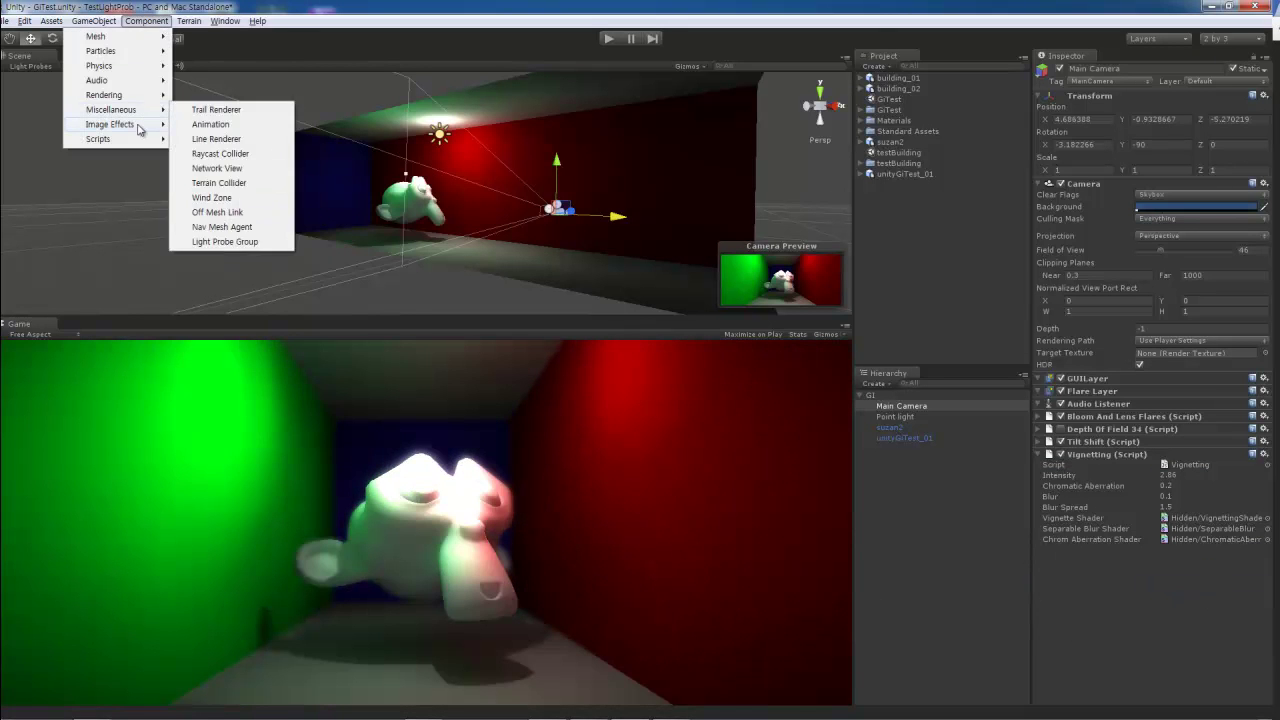
left_click(214, 168)
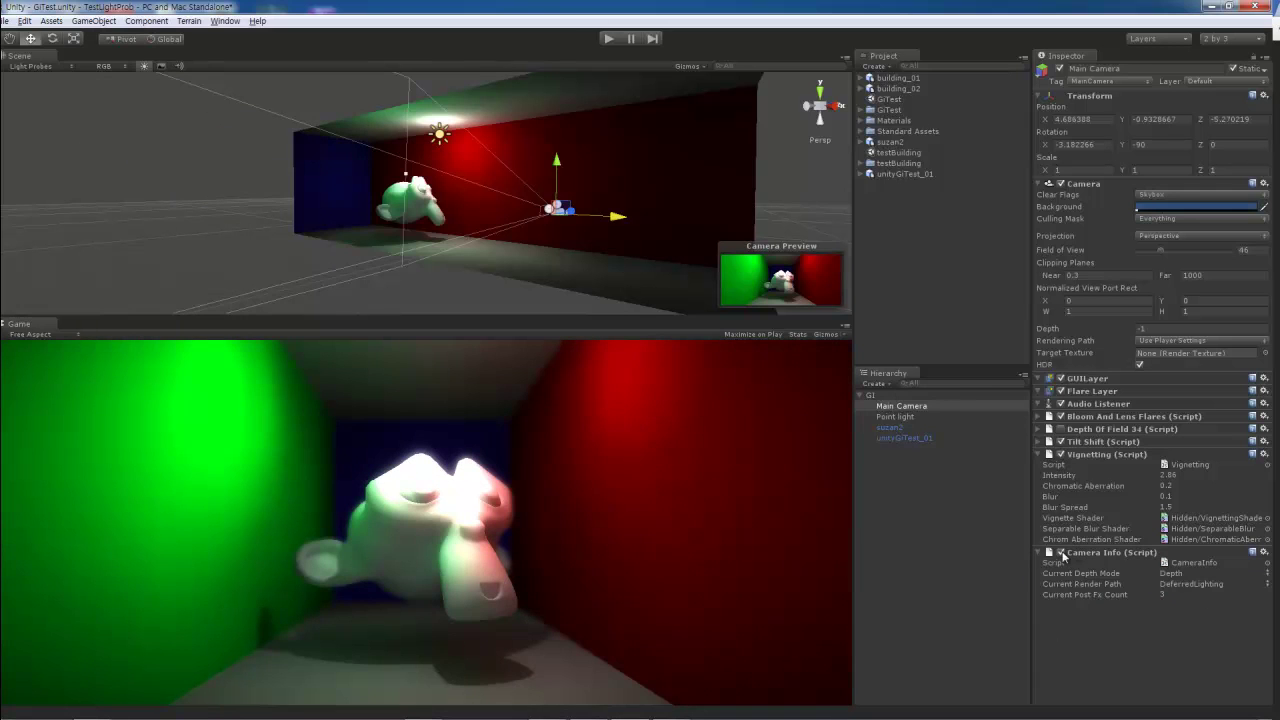
left_click(1264, 553)
left_click(1198, 580)
left_click(146, 20)
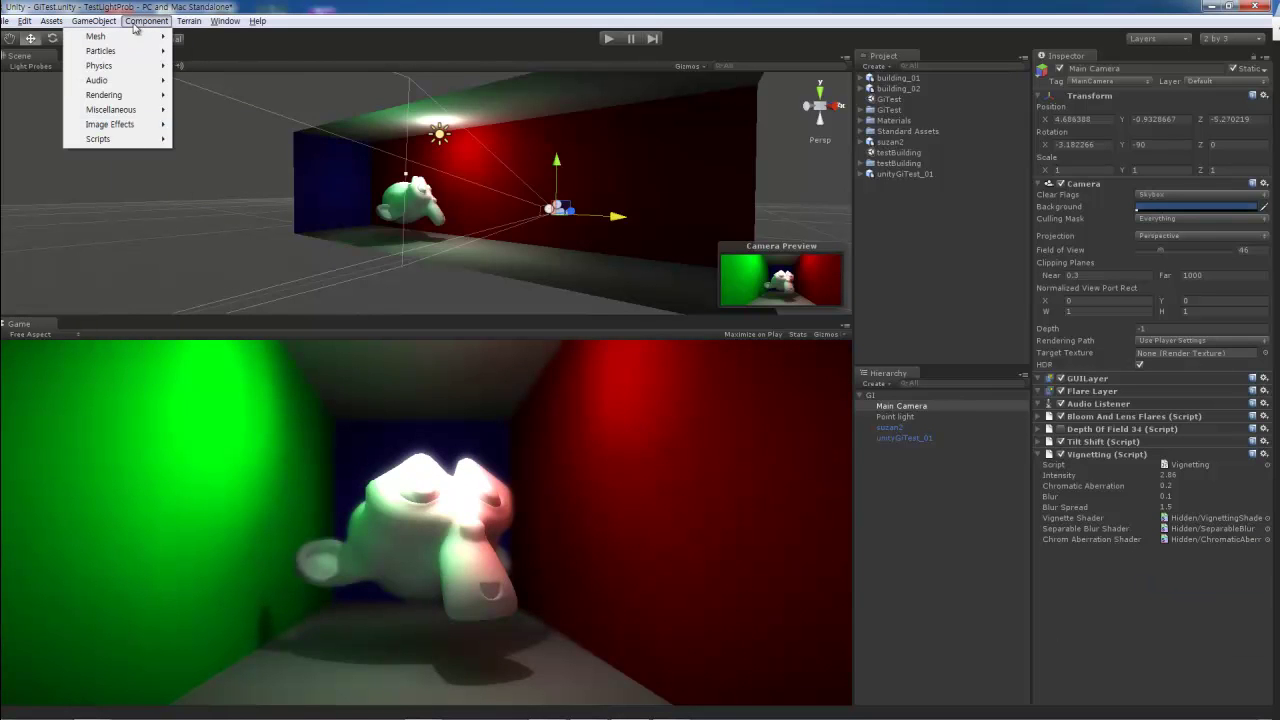
mouse_move(130, 124)
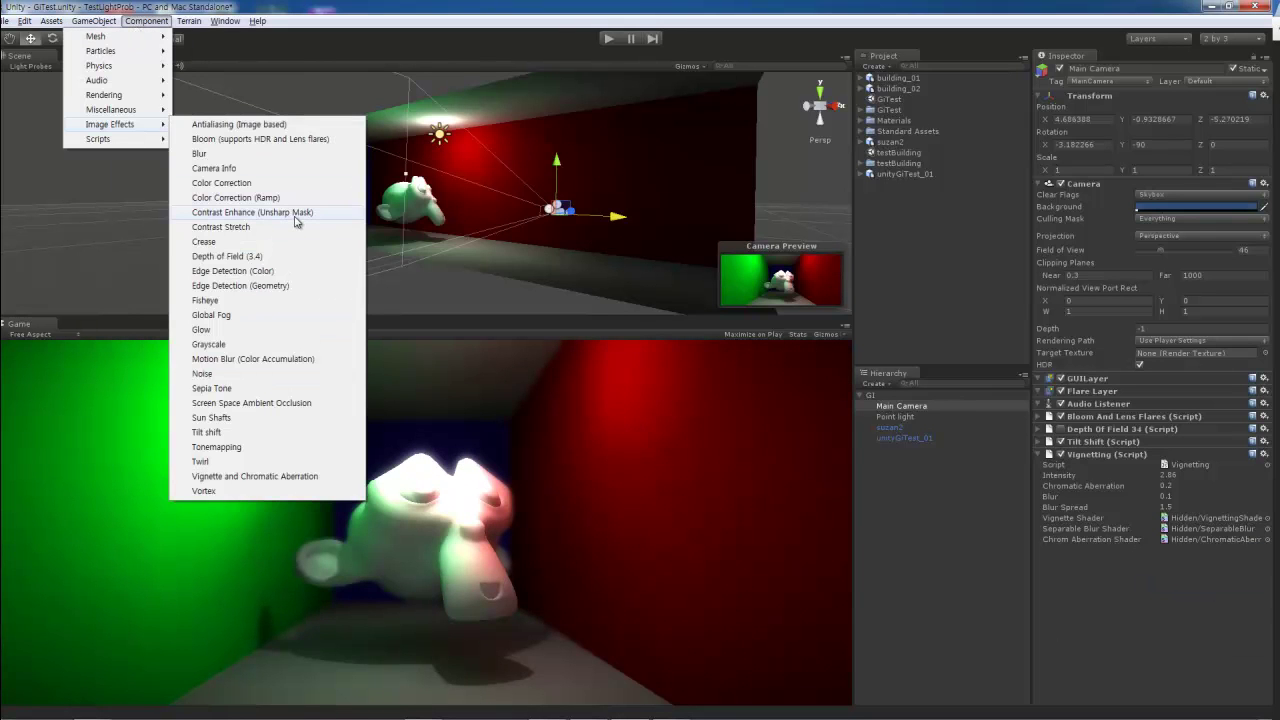
left_click(228, 316)
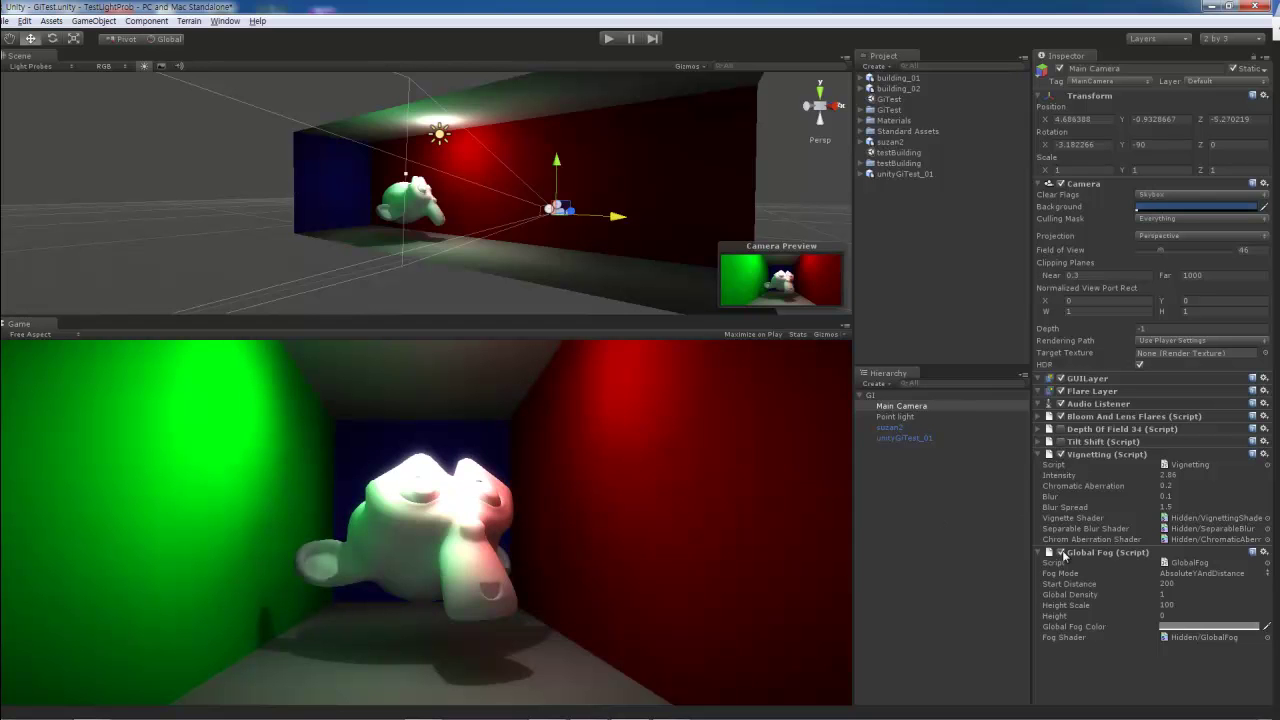
left_click_drag(1120, 594, 1251, 595)
left_click(1264, 552)
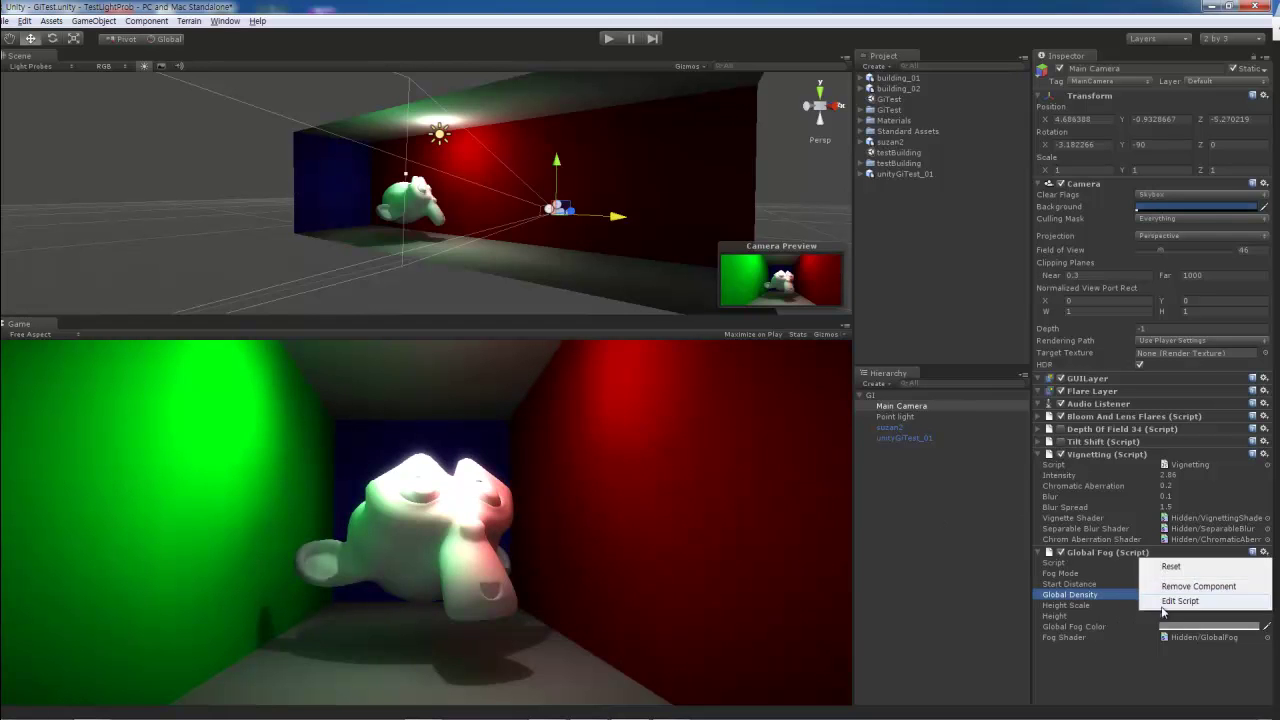
left_click(1190, 585)
left_click(93, 20)
Step: Add Color Correction Curves to the Main Camera and set its Mode to Simple
mouse_move(167, 28)
mouse_move(126, 121)
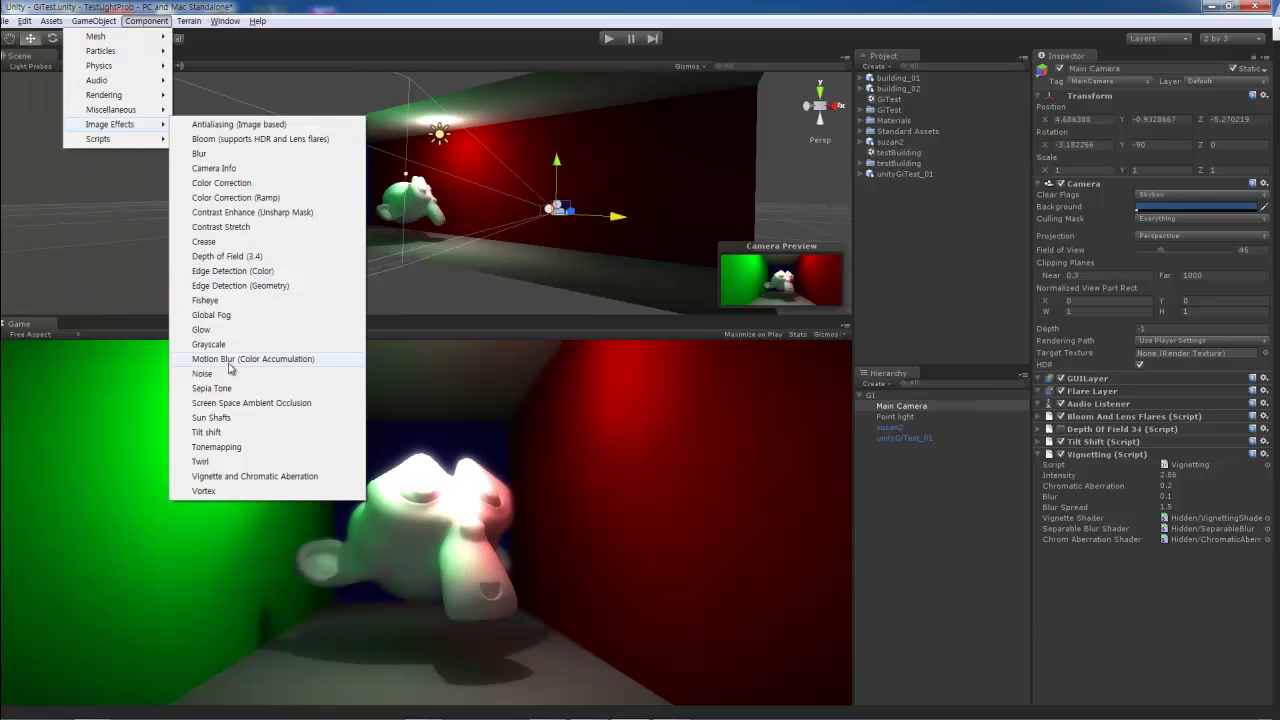
left_click(221, 182)
left_click(1195, 580)
left_click(1190, 612)
scroll(1048, 560, "down", 1)
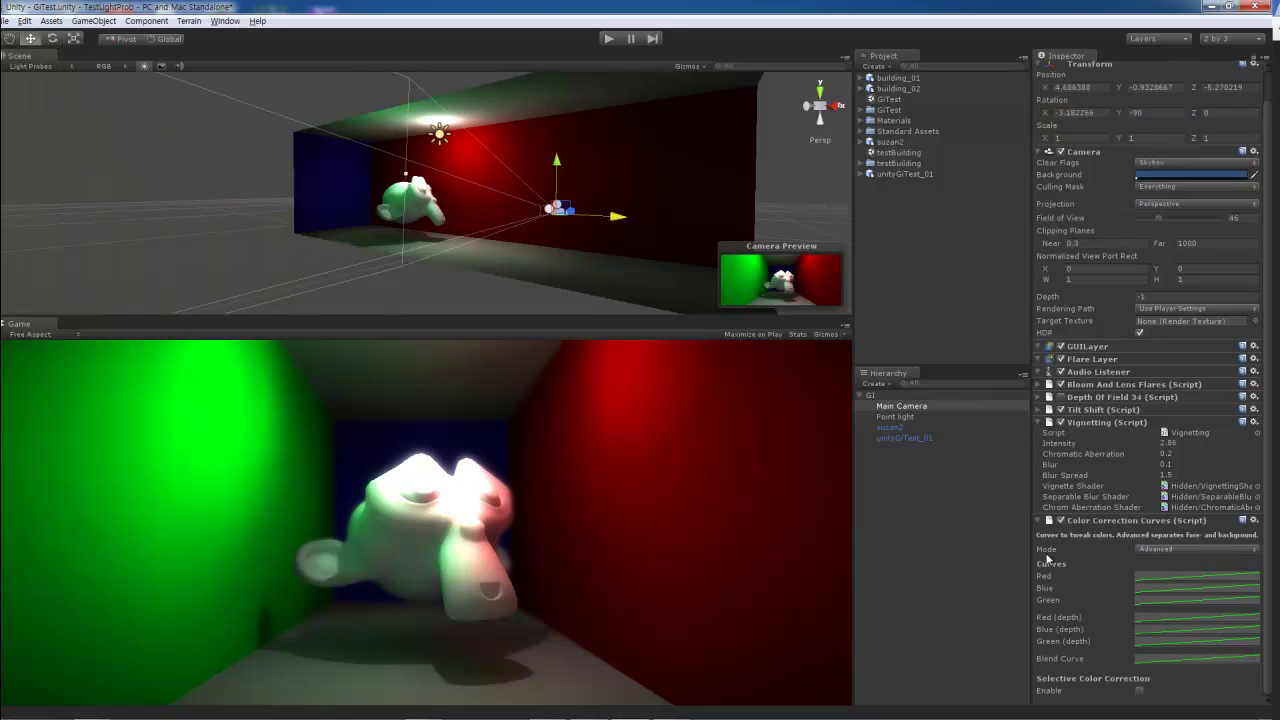
left_click(1170, 563)
left_click(1190, 607)
Step: Open the colour curve and cycle through its presets, returning to an S-shape
left_click(785, 309)
left_click(815, 311)
left_click(848, 311)
left_click(751, 311)
left_click(784, 311)
left_click(751, 311)
left_click(848, 311)
Step: Compare straight, bowed, ease-in and ease-out curves, end on an S-curve, and close the editor
left_click(748, 313)
left_click(788, 313)
left_click(846, 313)
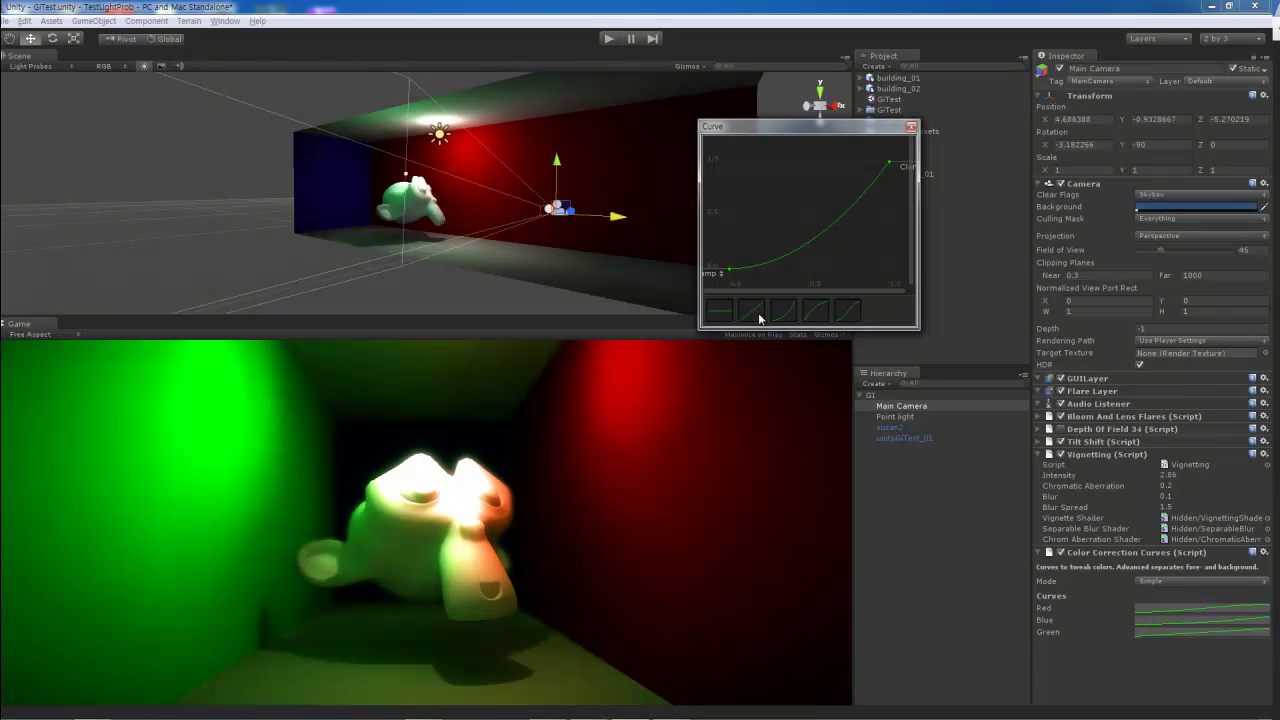
left_click(813, 315)
left_click(785, 318)
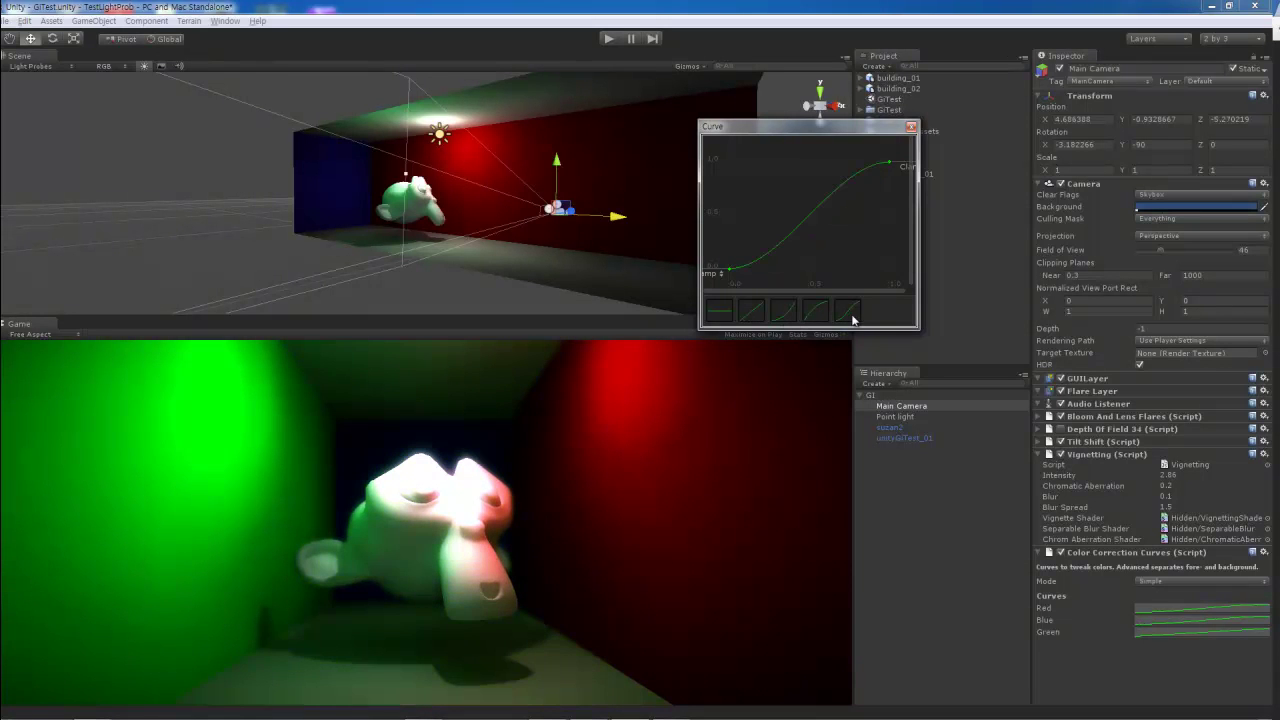
left_click(779, 316)
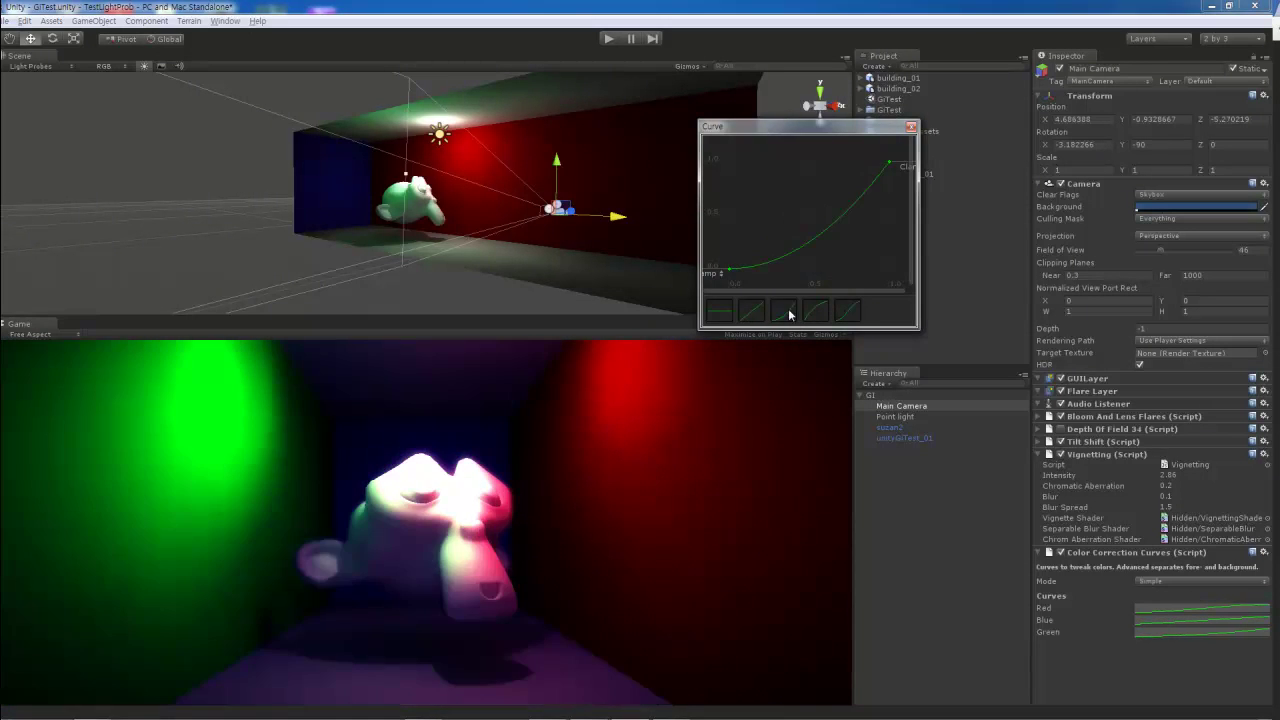
left_click(812, 316)
left_click(844, 315)
left_click(911, 125)
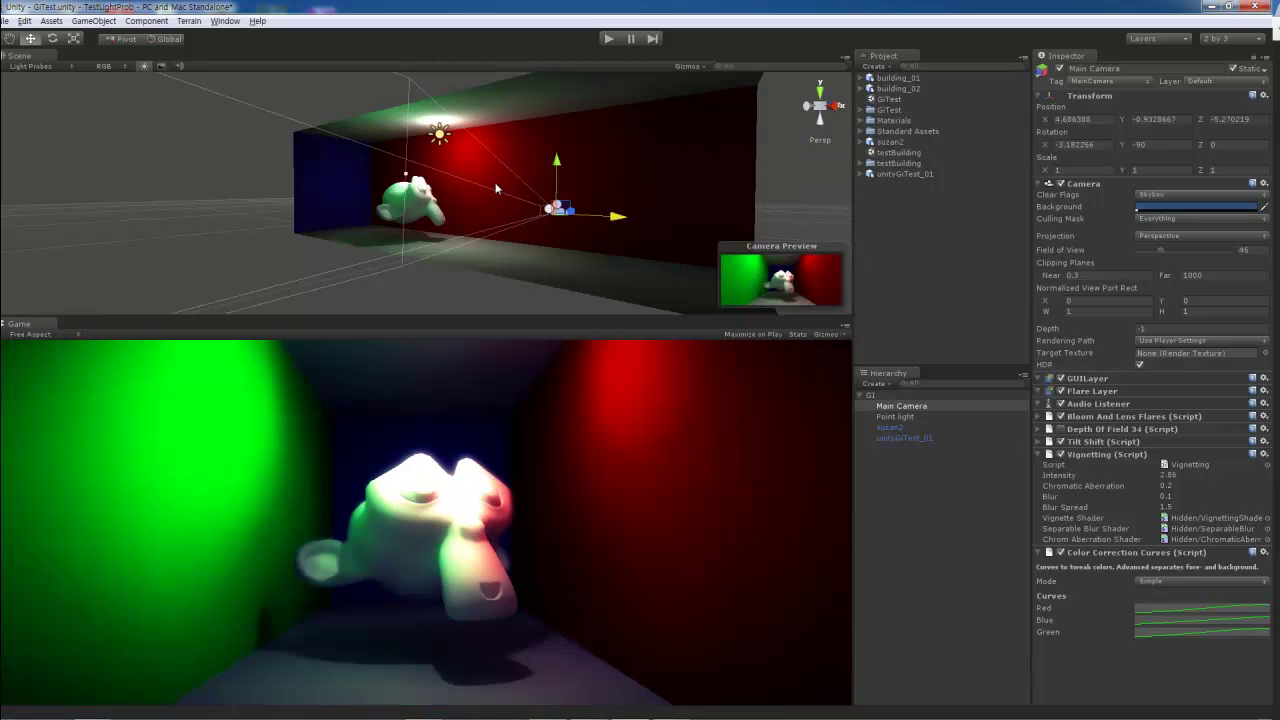
Step: Set the Point light's intensity to 1.29
left_click(895, 416)
left_click_drag(1150, 237, 1150, 242)
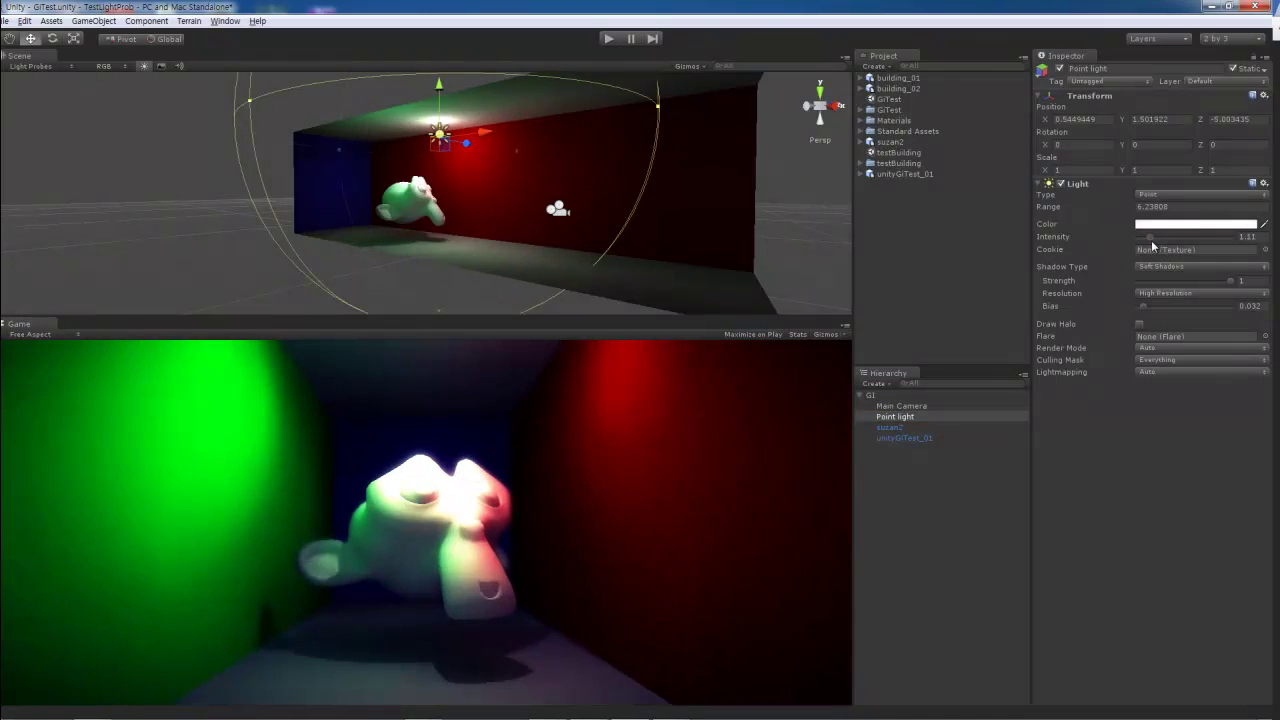
scroll(549, 223, "up", 3)
Step: On the Main Camera, expand Depth Of Field, collapse Vignetting, and toggle bokeh off and back on
left_click(812, 237)
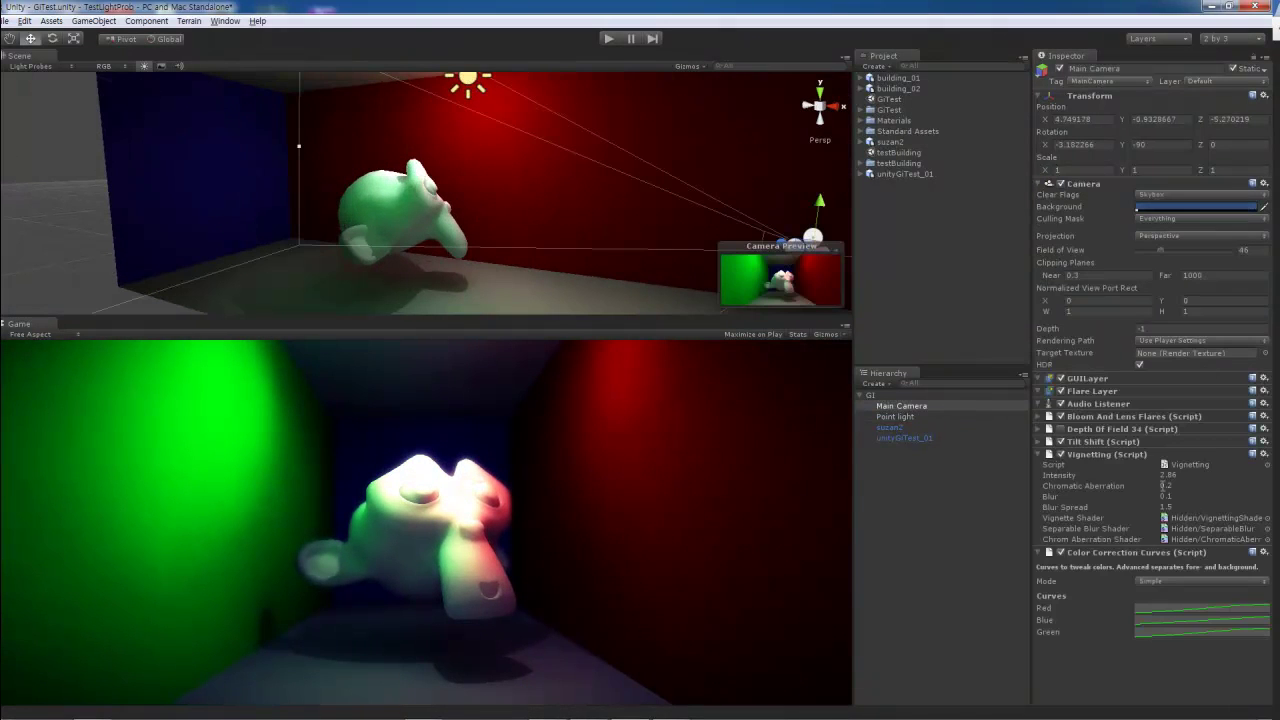
left_click(1038, 429)
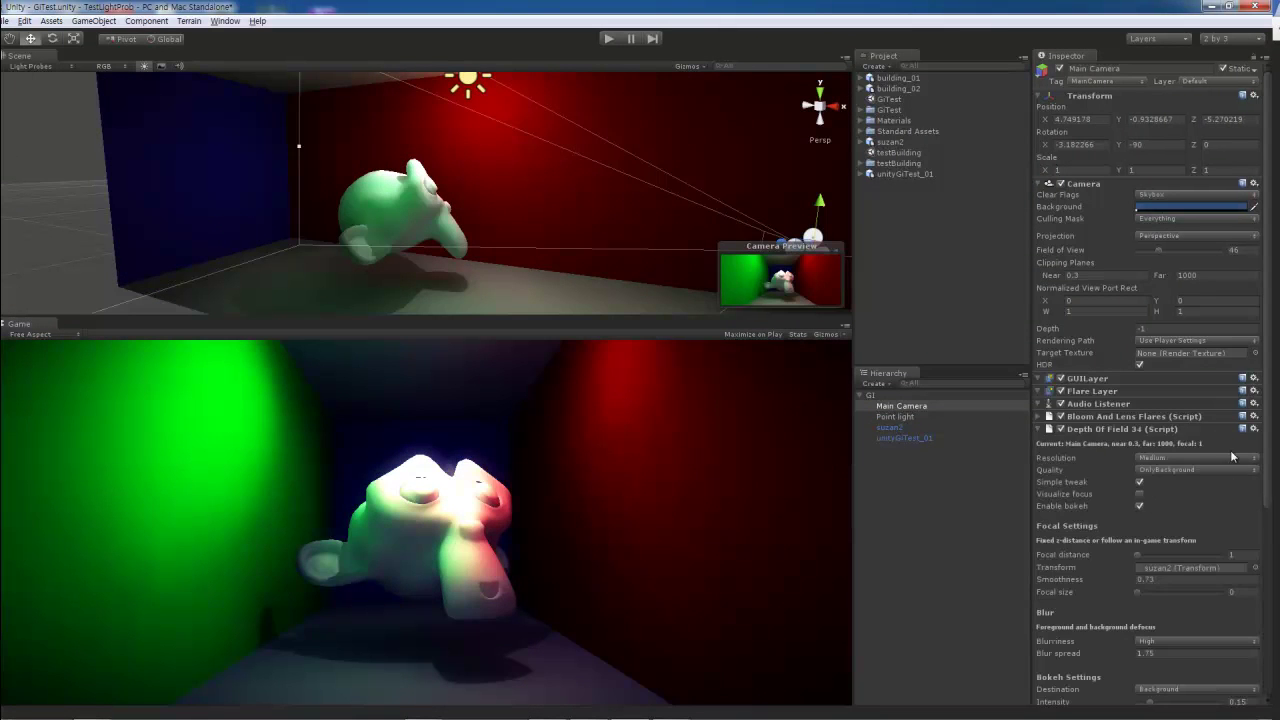
scroll(1190, 521, "down", 5)
left_click(1038, 511)
left_click(1141, 310)
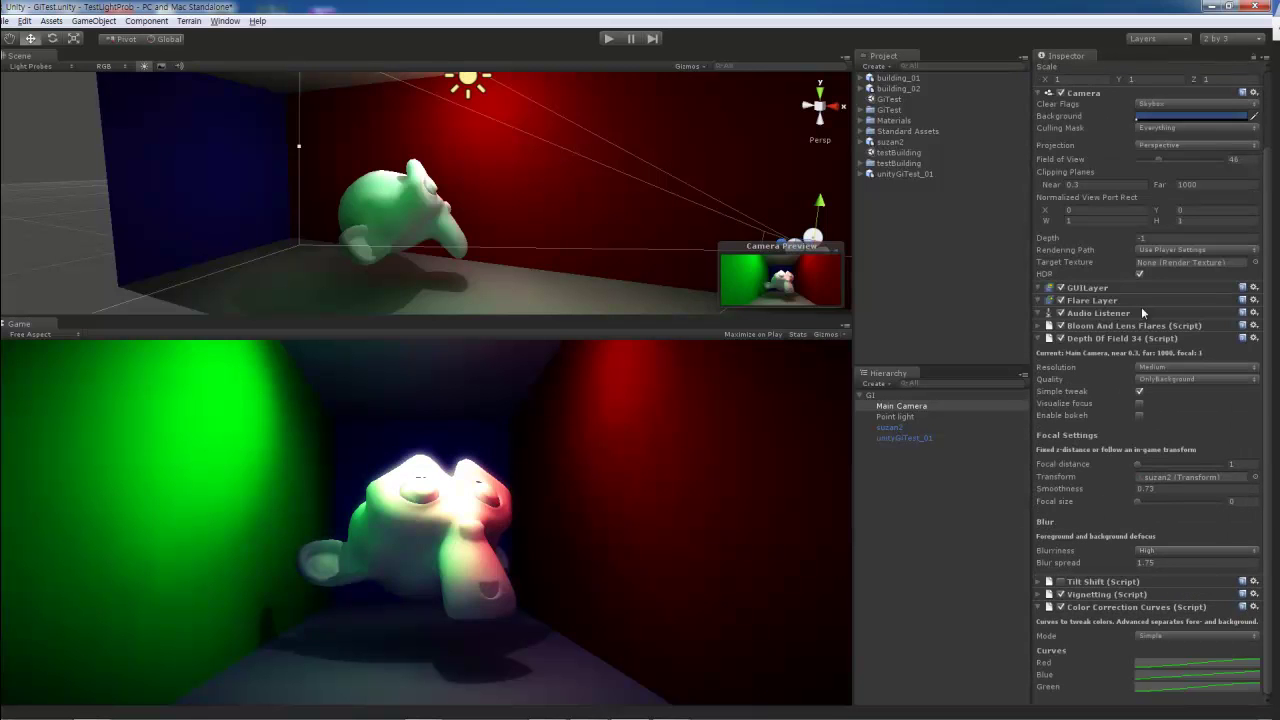
left_click(1138, 416)
scroll(1161, 572, "down", 2)
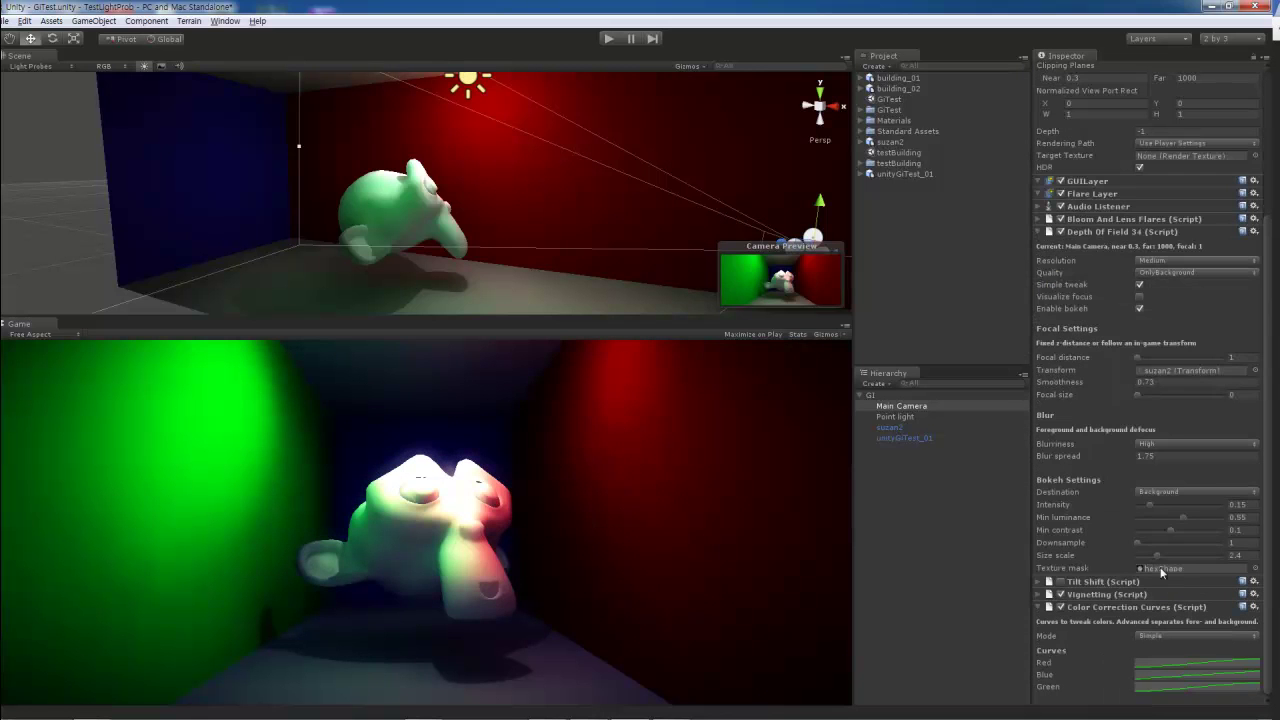
Step: Reselect the Point light and drag it up and down in the Scene view, then back
left_click(898, 416)
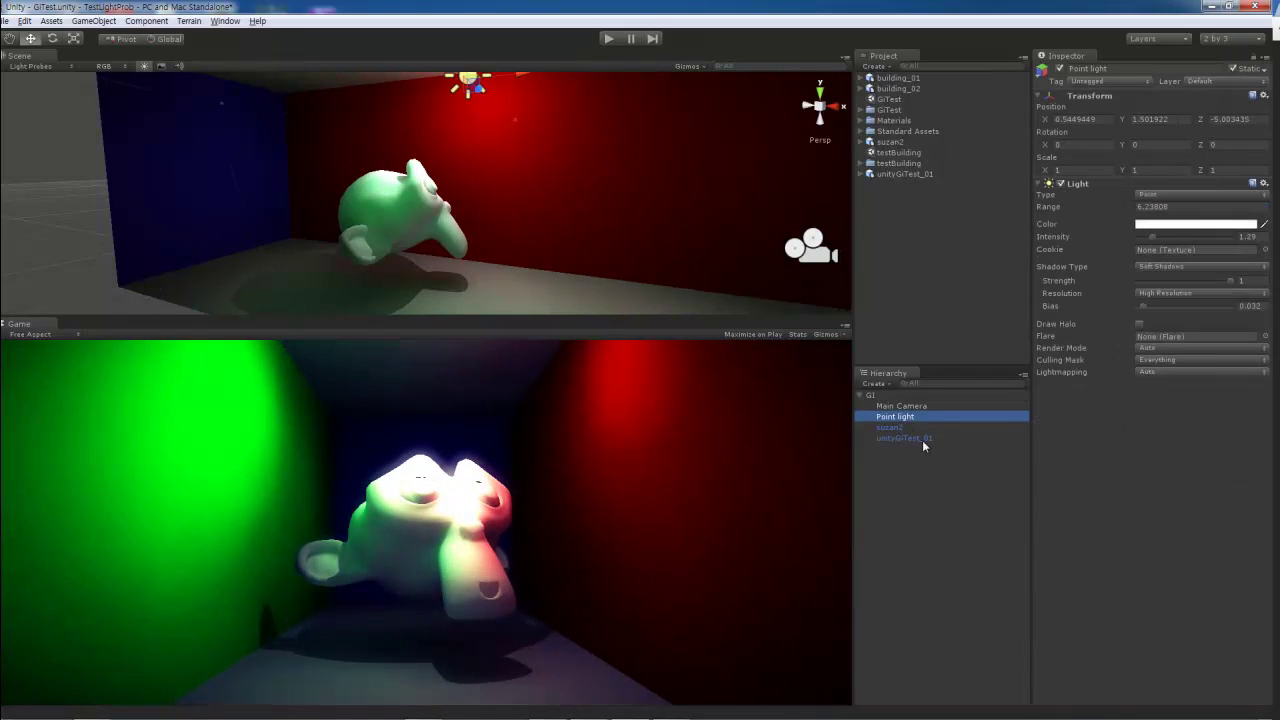
left_click(901, 406)
scroll(1100, 468, "down", 4)
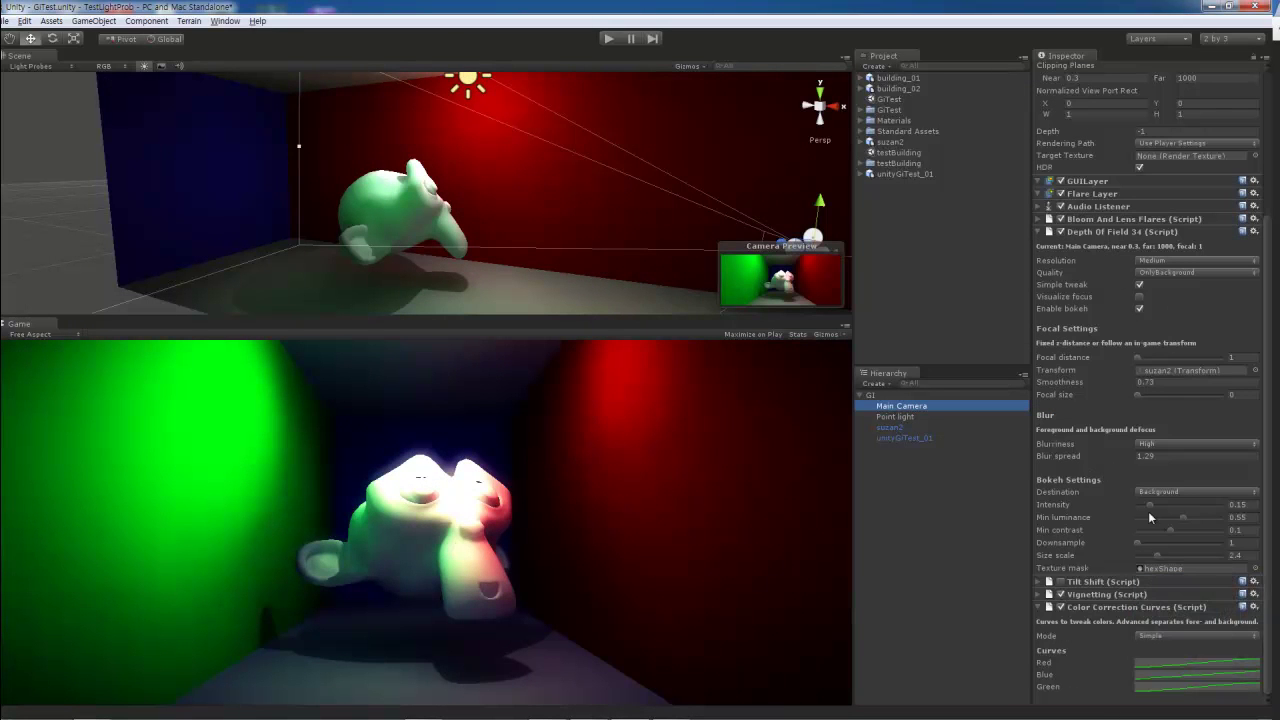
left_click(466, 90)
left_click_drag(486, 200, 458, 100)
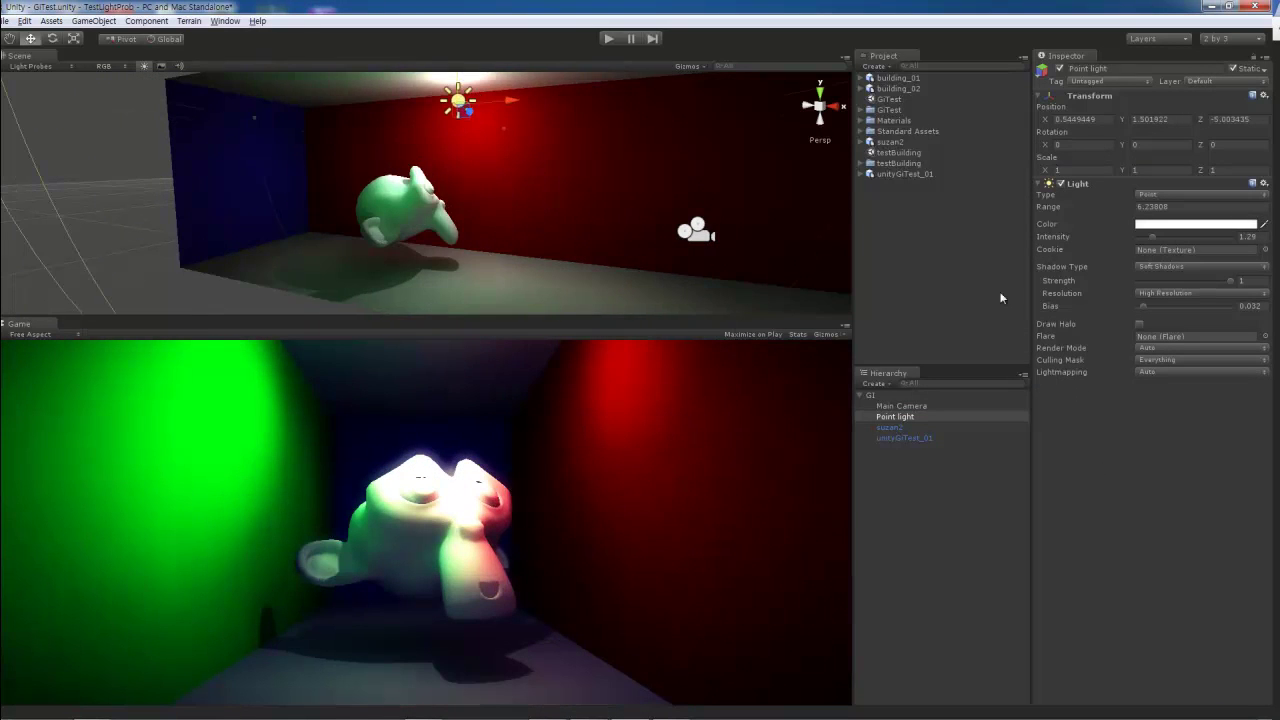
Step: Frame the Main Camera and import the Water (Pro Only) package
key("f")
left_click(901, 406)
key("f")
left_click(51, 20)
mouse_move(100, 115)
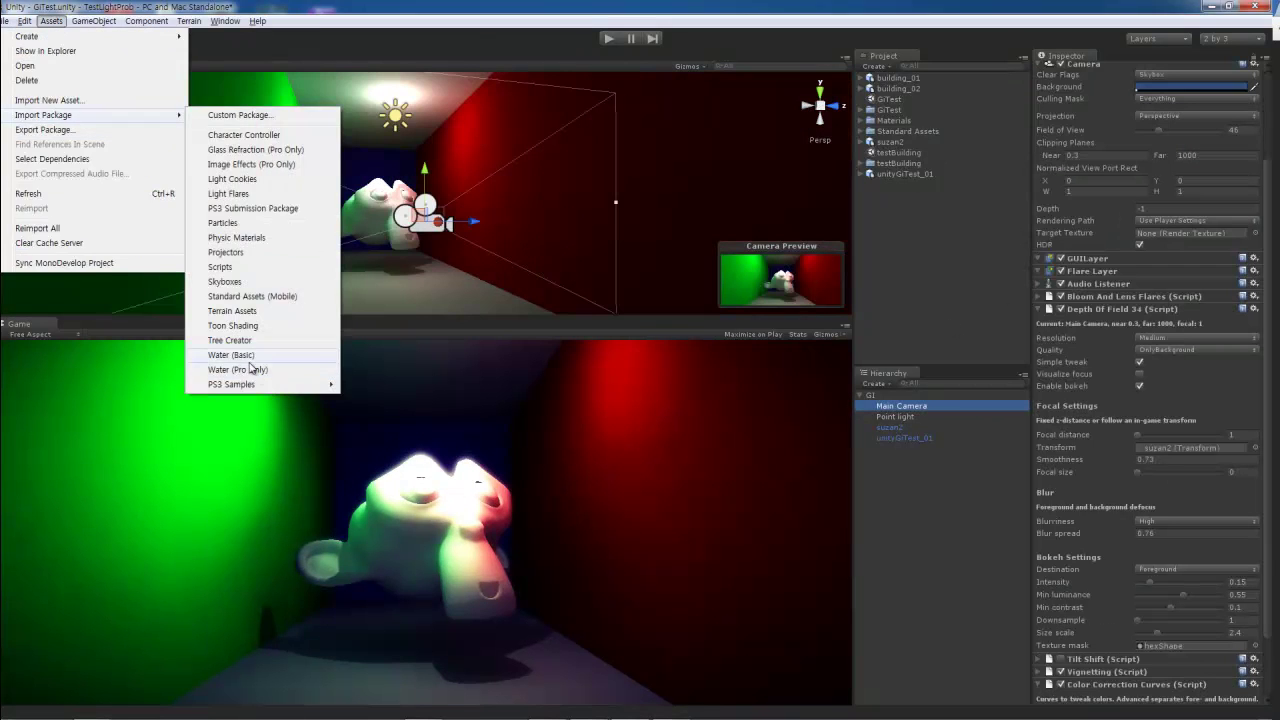
left_click(246, 371)
left_click(279, 237)
Step: Browse the Water (Pro Only) and Water4 folders, then drag Daylight Water into the scene
left_click(868, 174)
left_click(867, 174)
left_click(881, 216)
left_click(930, 248)
left_click(891, 248)
left_click(891, 238)
left_click(893, 302)
left_click(891, 238)
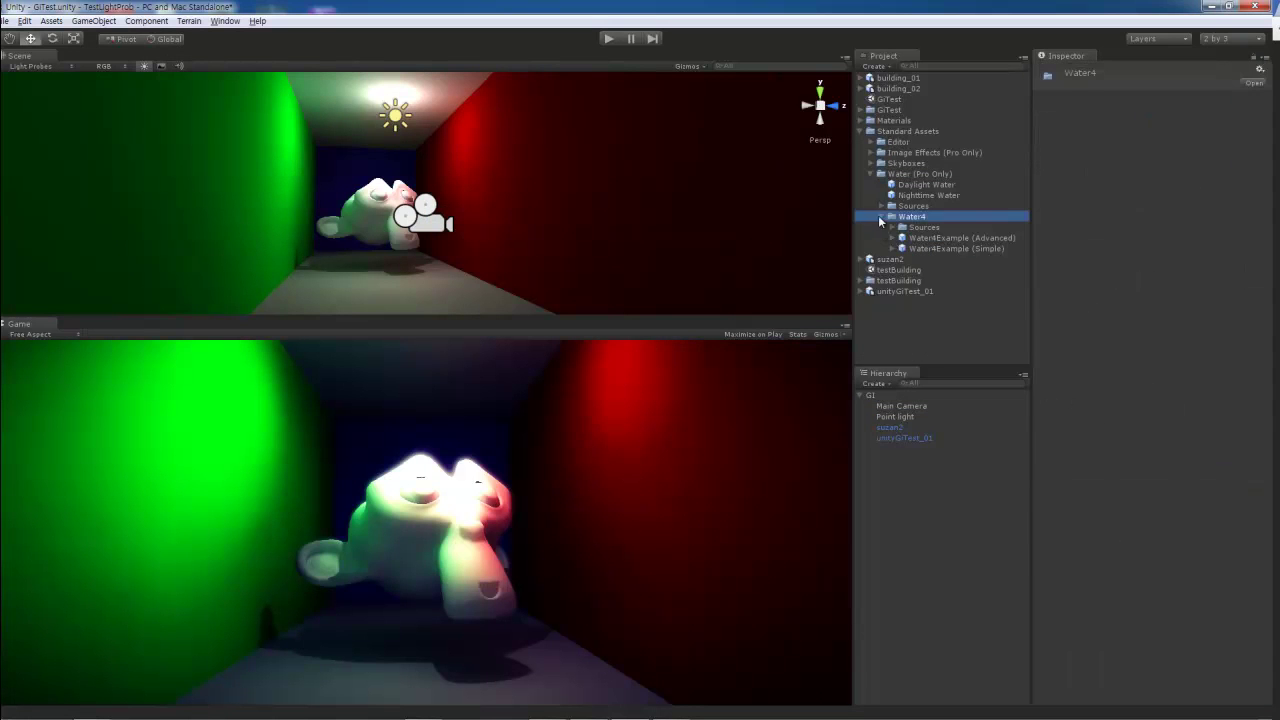
left_click(881, 216)
left_click(926, 184)
left_click_drag(926, 186, 912, 395)
Step: Place Daylight Water in the GI scene at Y -1.371138 and start play mode
mouse_move(620, 200)
left_mouse_down("alt")
mouse_move(543, 155)
mouse_move(543, 175)
mouse_move(571, 129)
left_mouse_up("alt")
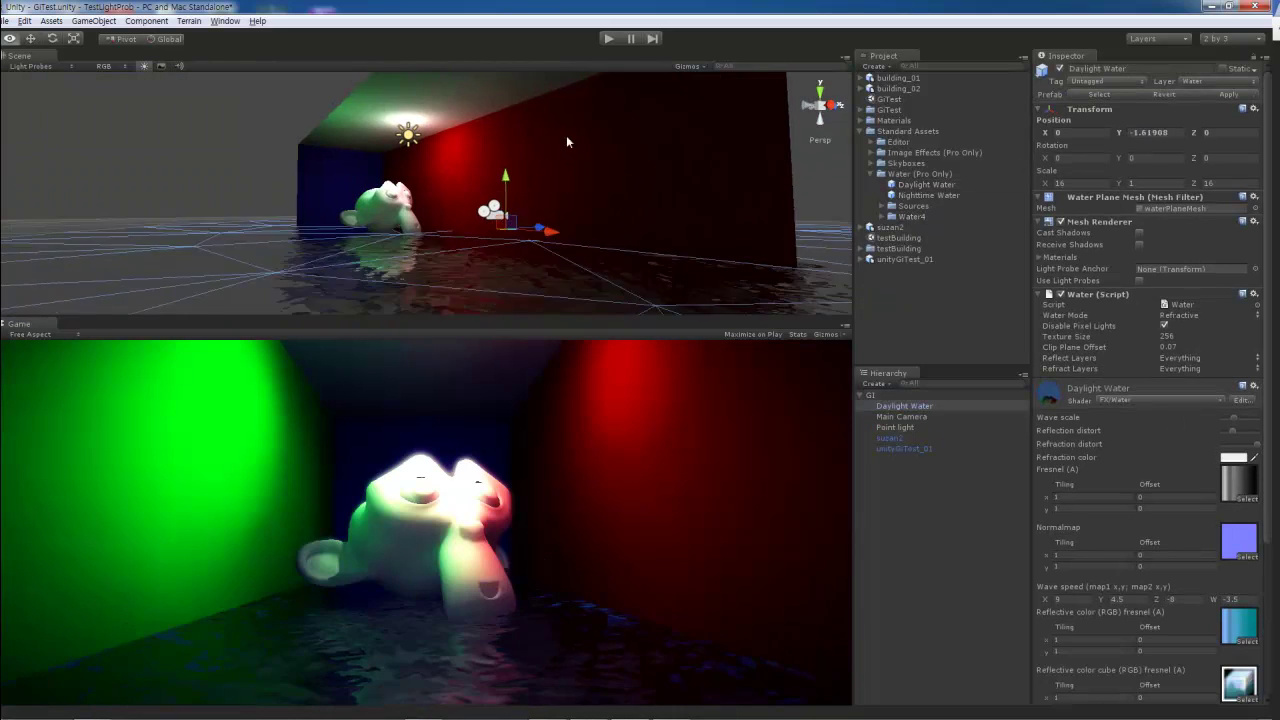
left_click_drag(510, 170, 510, 178)
mouse_move(510, 178)
left_mouse_down("alt")
mouse_move(629, 178)
mouse_move(469, 219)
mouse_move(520, 160)
left_mouse_up("alt")
left_click(609, 38)
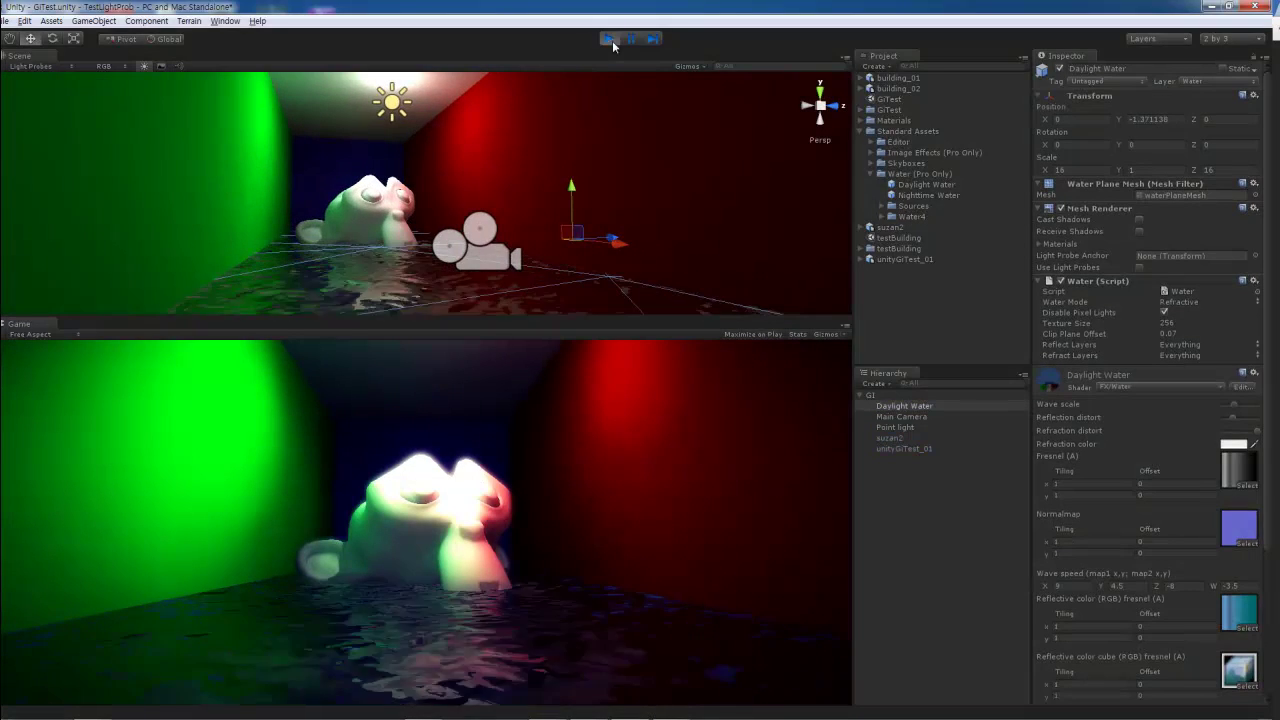
Step: Stop play mode, select the Main Camera, and set Depth Of Field resolution to High
left_click(478, 244)
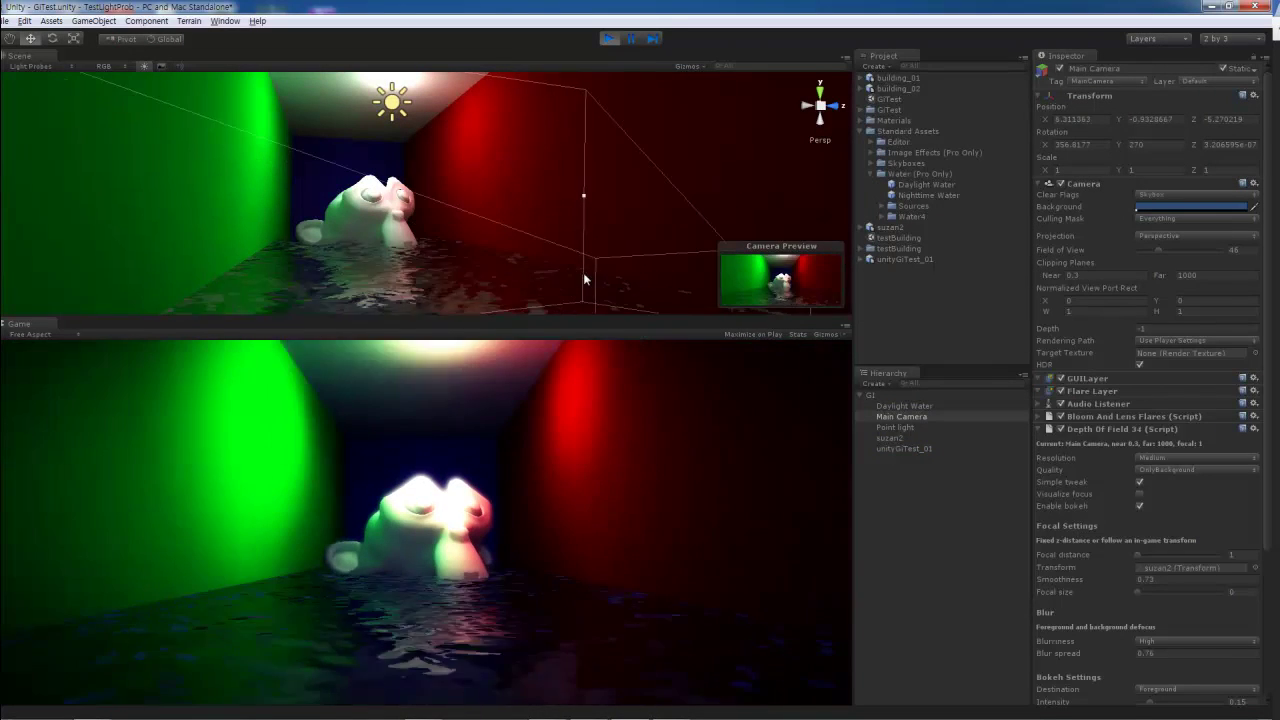
left_click(609, 38)
left_click(901, 416)
scroll(1237, 499, "down", 5)
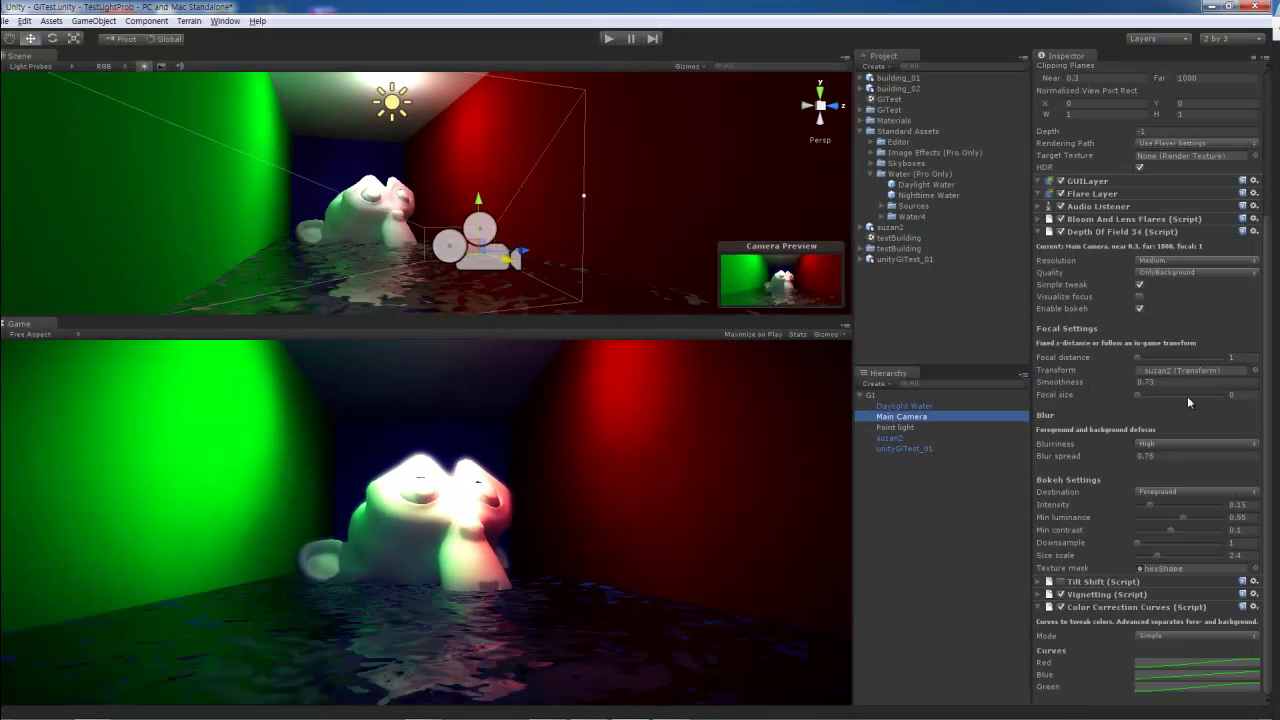
scroll(1138, 312, "up", 3)
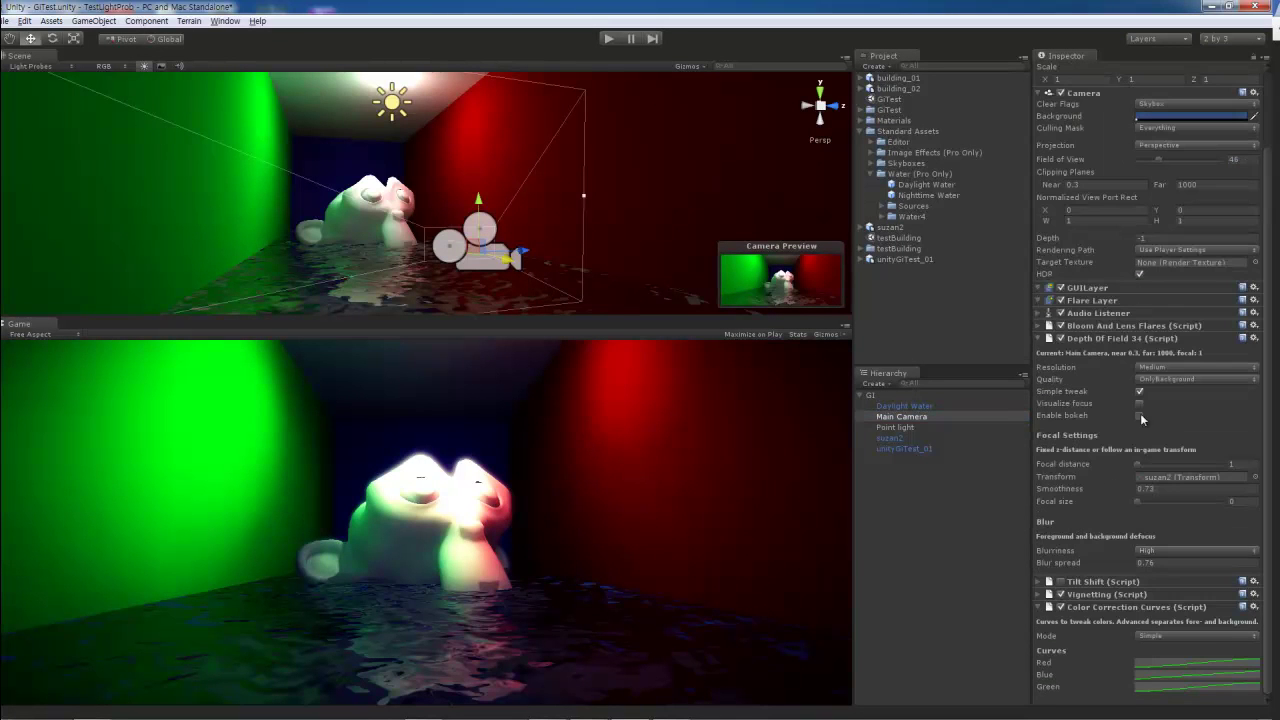
left_click(1198, 370)
left_click(1172, 382)
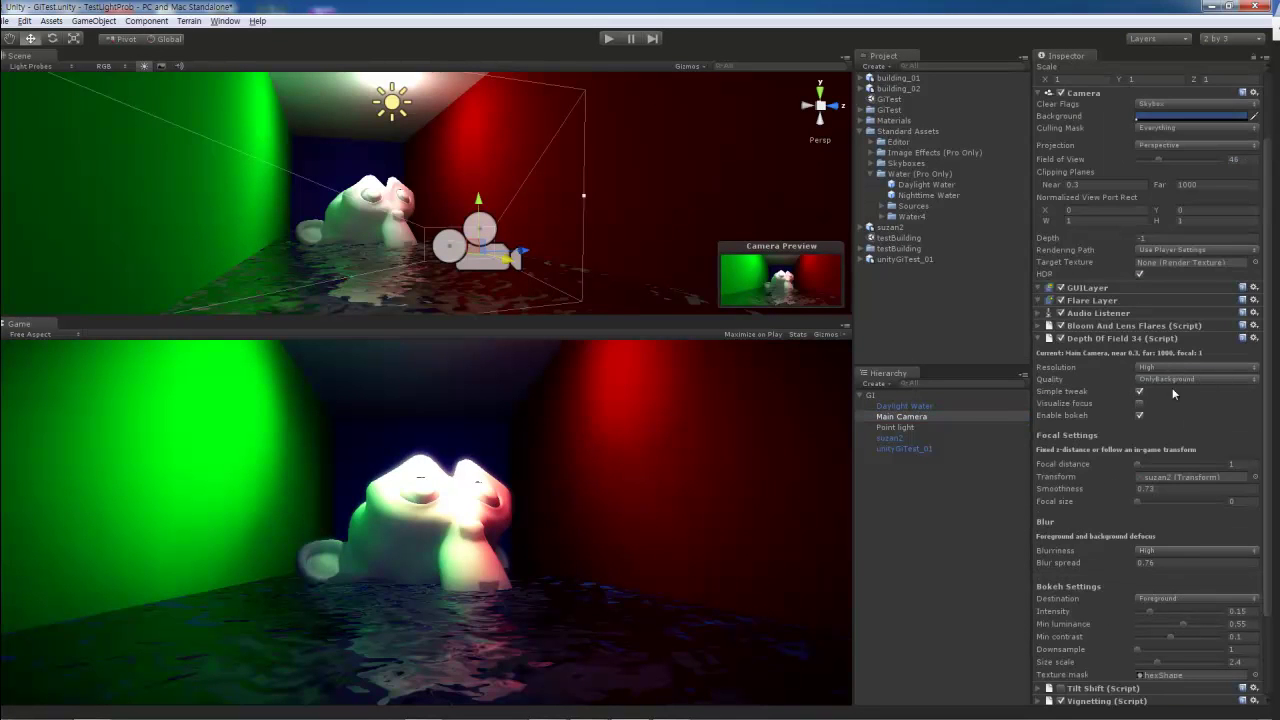
Step: With focus visualisation on, adjust the focal distance, settling at 56
left_click(1139, 404)
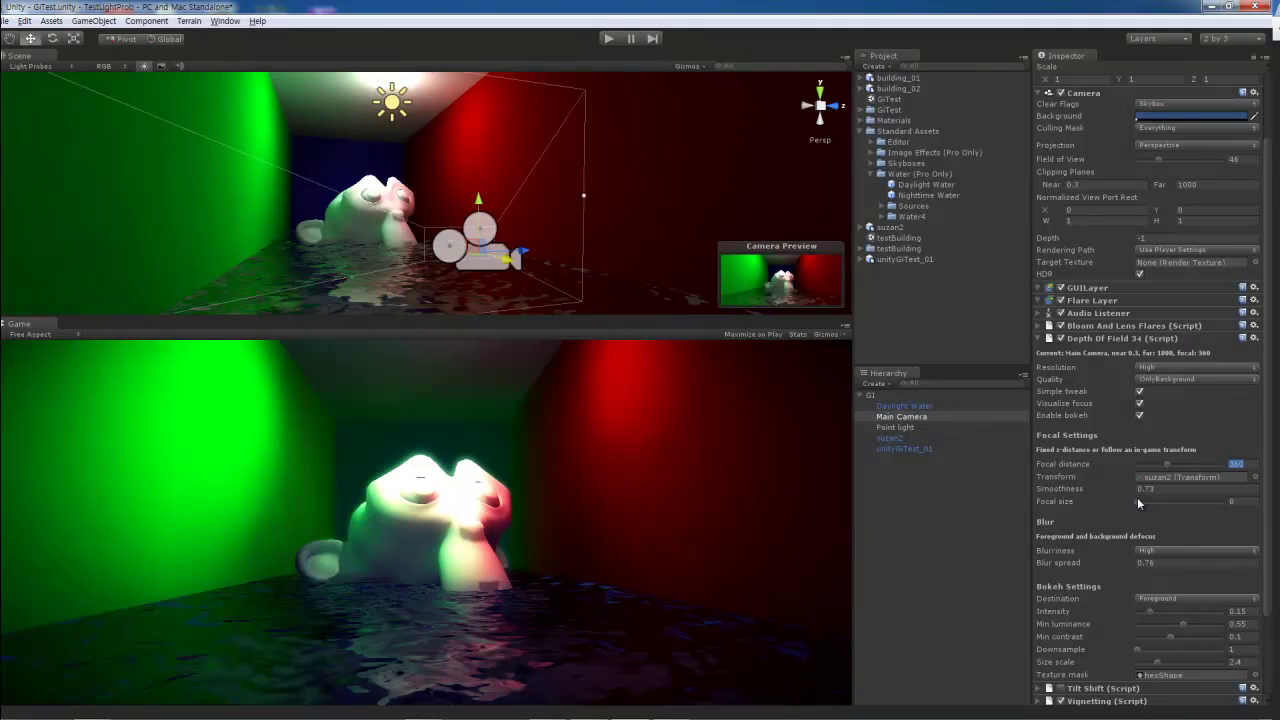
left_click(1238, 500)
left_click_drag(1147, 465, 1149, 465)
left_click(1078, 489)
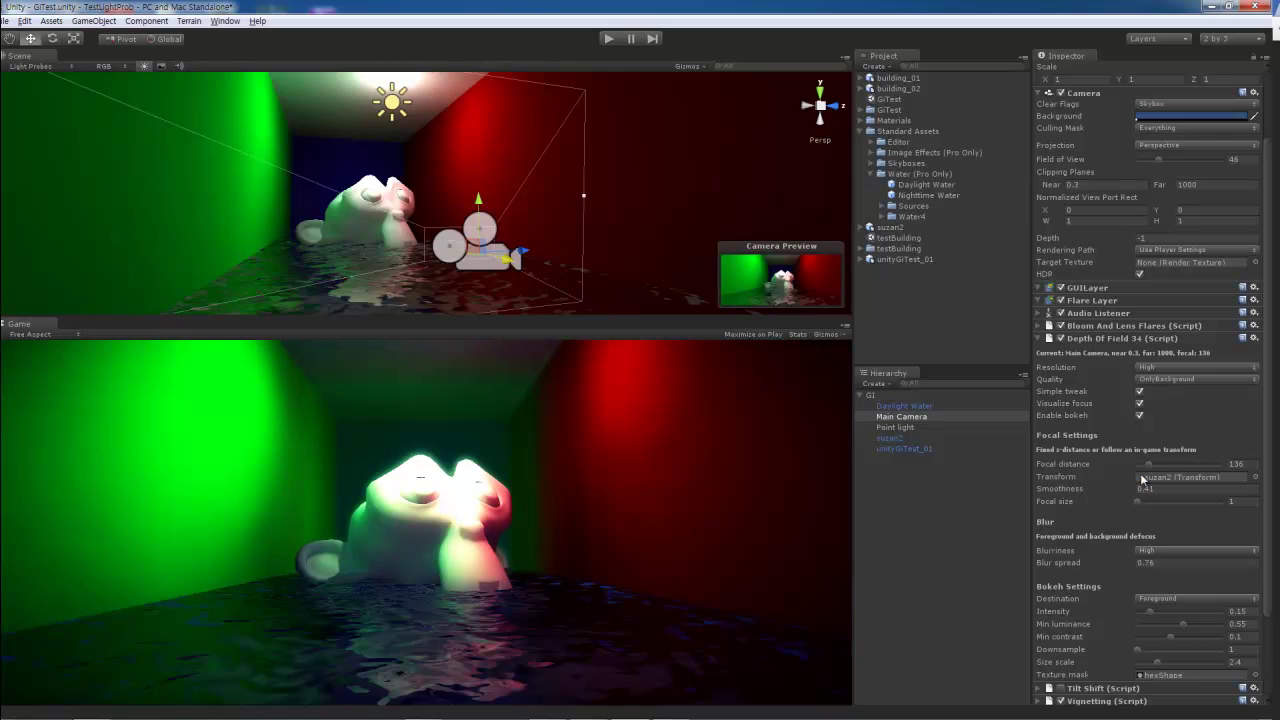
Step: Lower smoothness to 0.15, set focal size to 1, turn visualisation off, and select Daylight Water
left_click(1138, 403)
left_click_drag(1094, 497, 1075, 497)
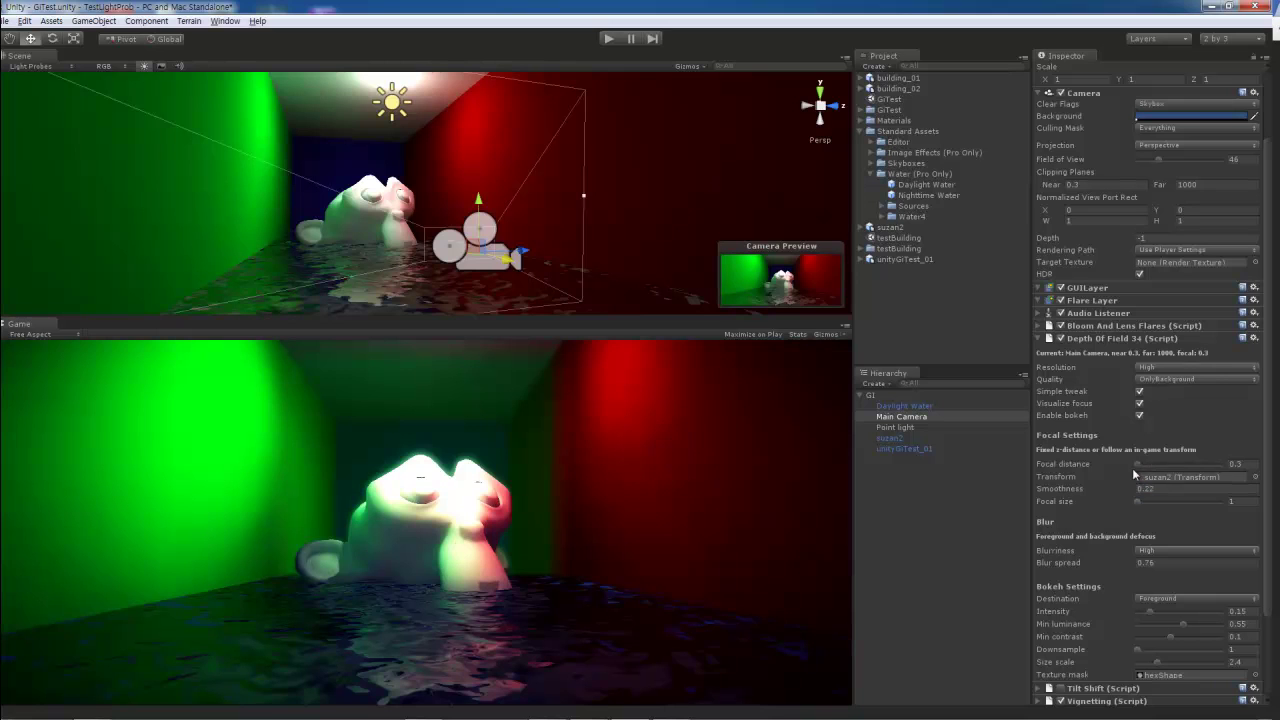
left_click(1135, 503)
left_click_drag(1134, 490, 1125, 494)
left_click(1139, 403)
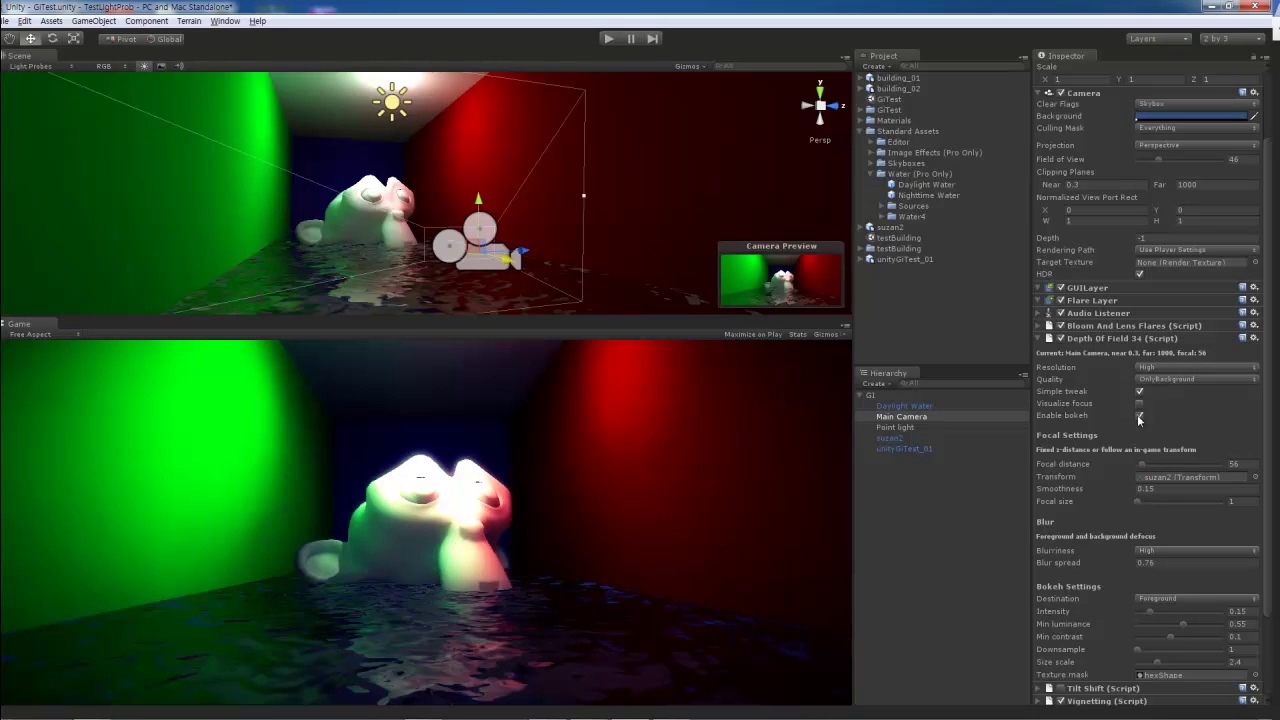
scroll(1164, 451, "down", 3)
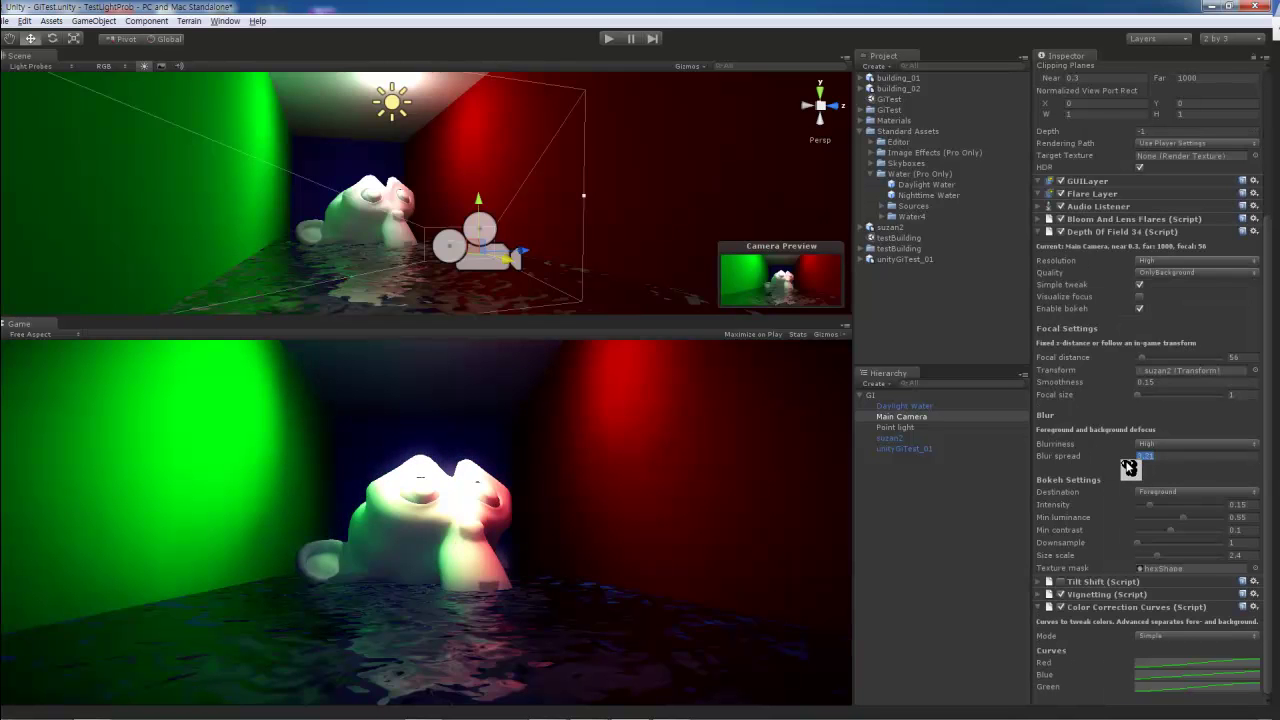
left_click(680, 285)
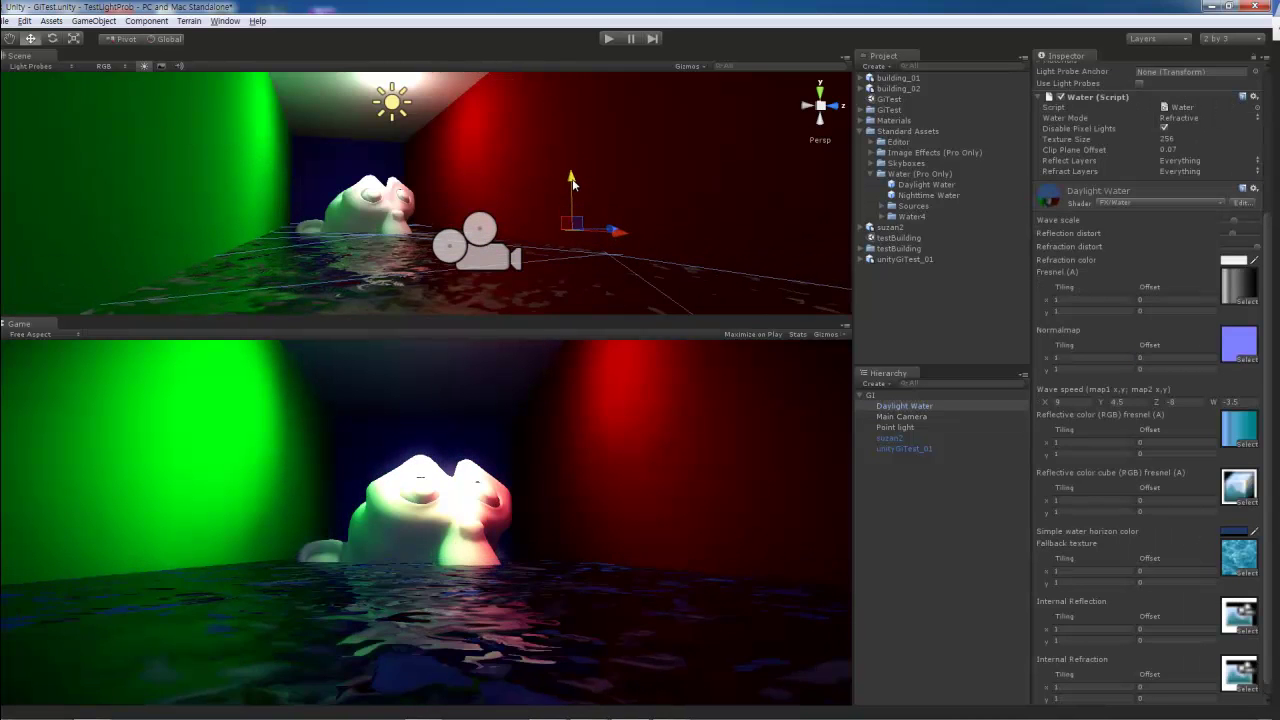
Step: Test the scene in play mode, moving the Main Camera to reframe the monkey, then stop
left_click(895, 427)
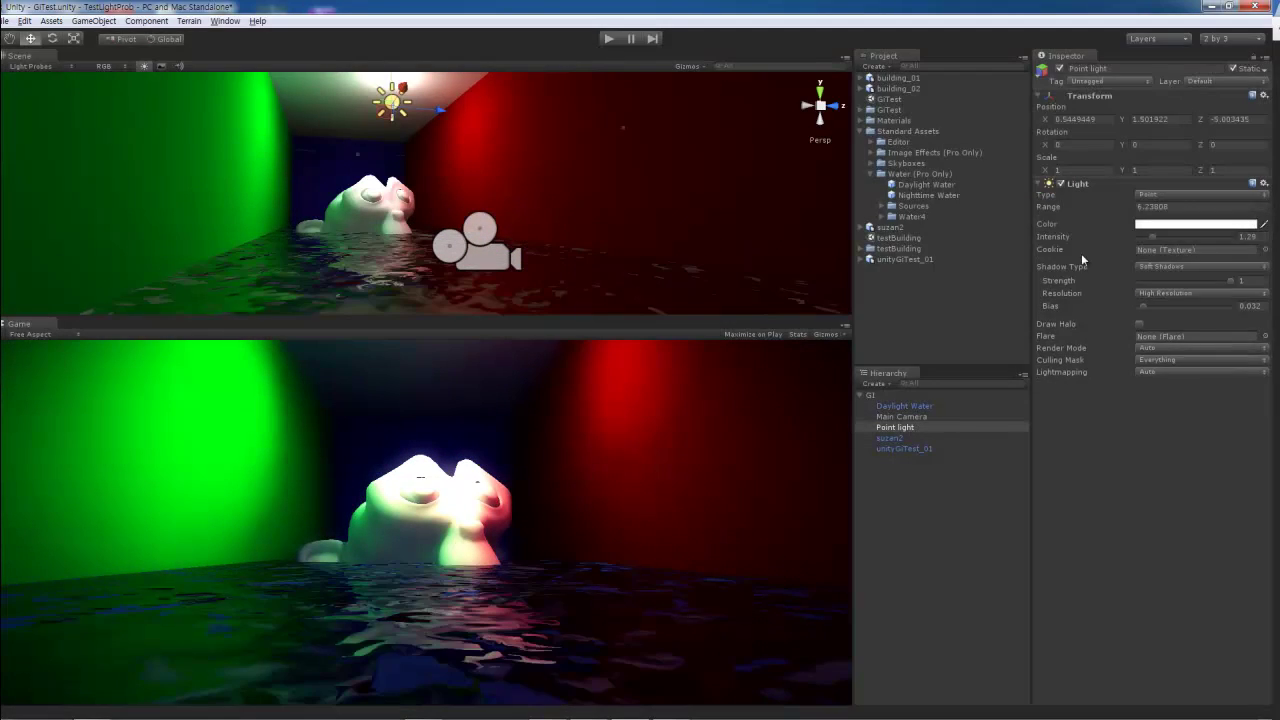
left_click(897, 407)
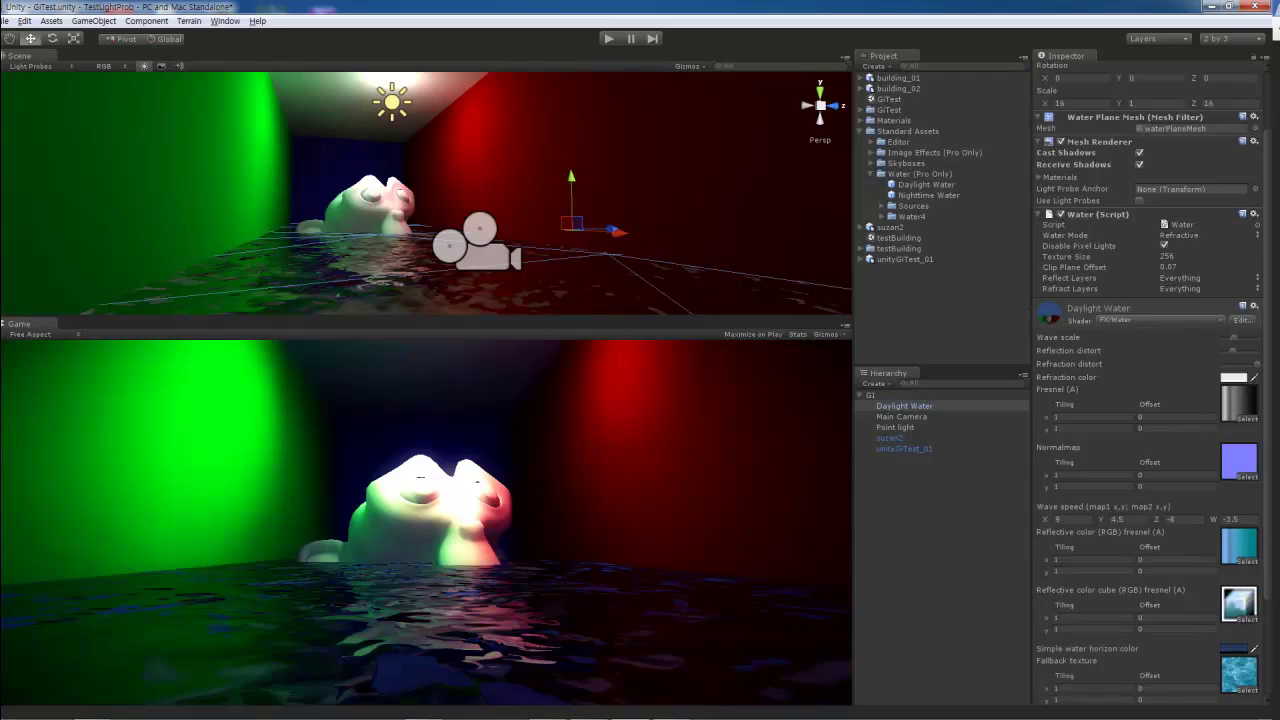
left_click(608, 38)
right_click_drag(124, 168, 149, 241)
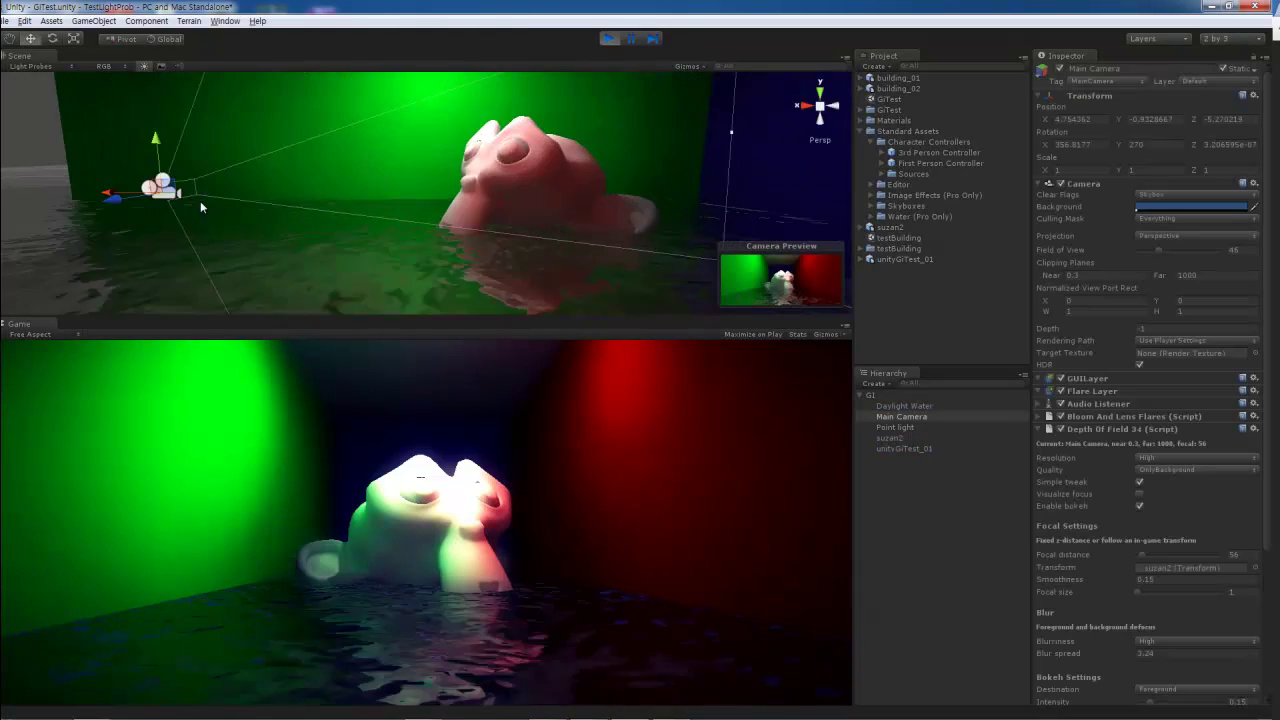
left_click_drag(149, 241, 97, 207)
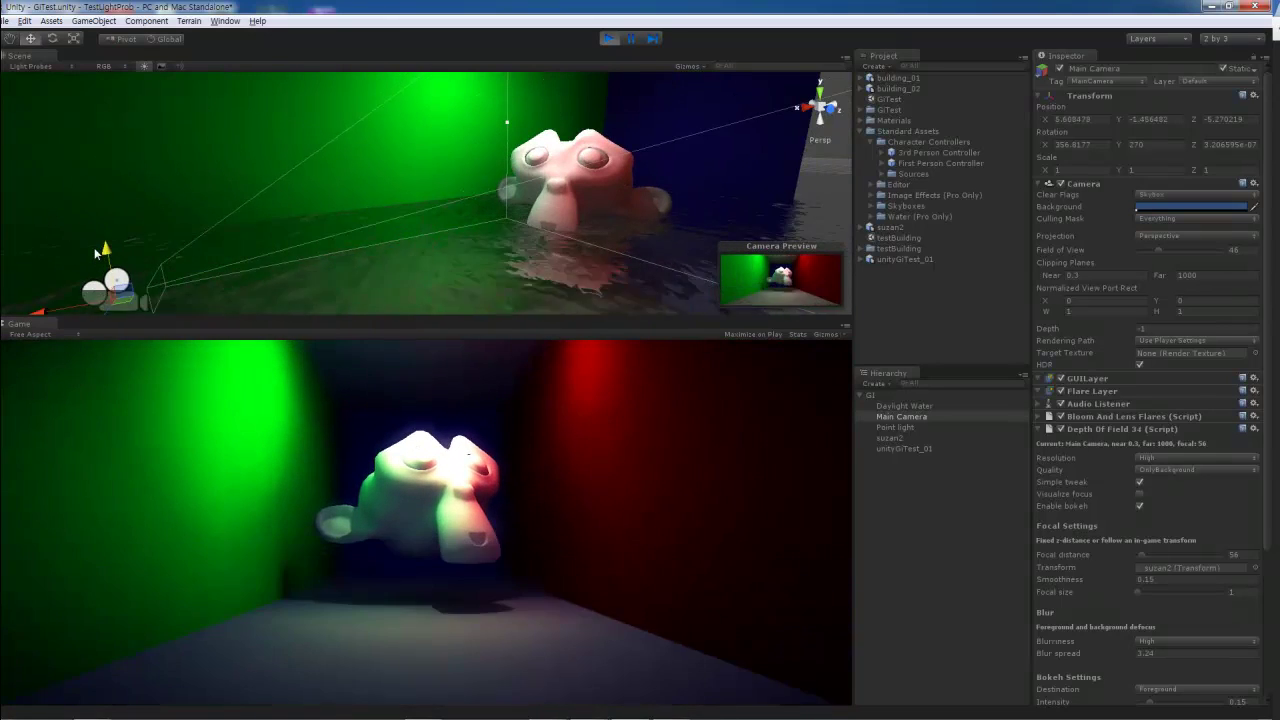
left_click_drag(97, 207, 83, 217)
key("ctrl+p")
left_click_drag(380, 130, 512, 138, "alt")
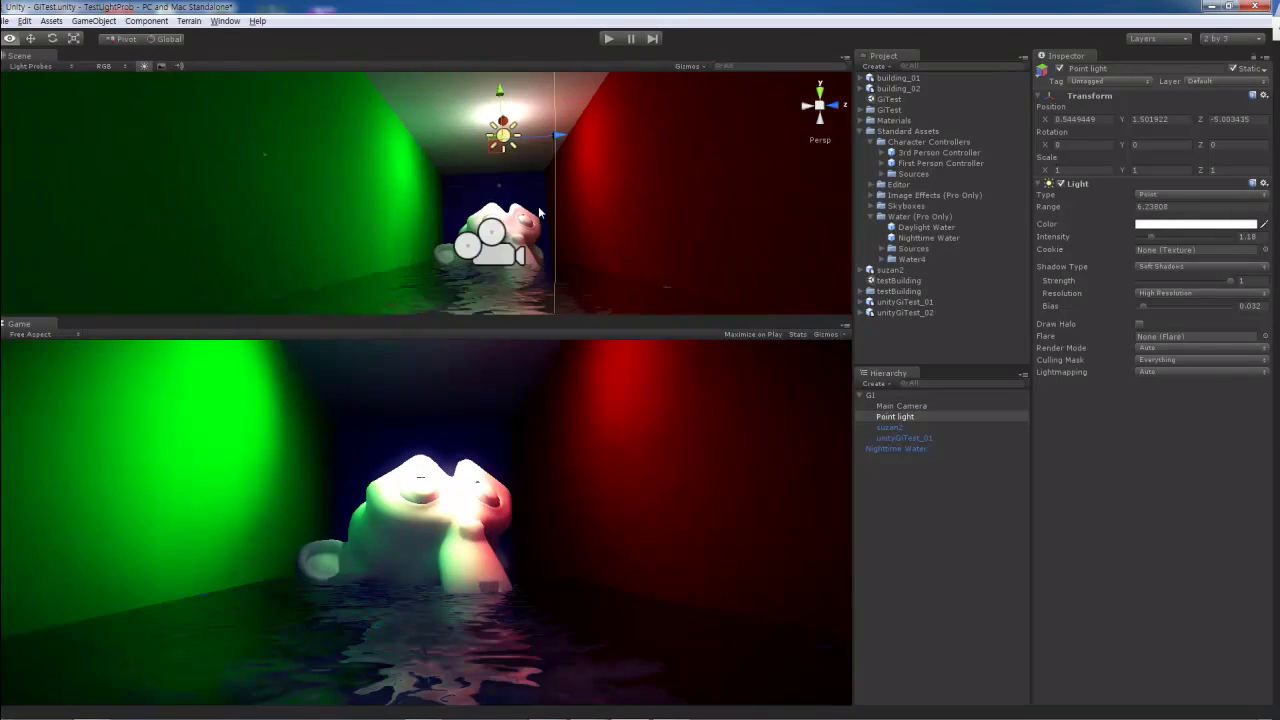
Step: Open the Lightmapping window and move it out of the way
left_click(225, 20)
left_click(171, 241)
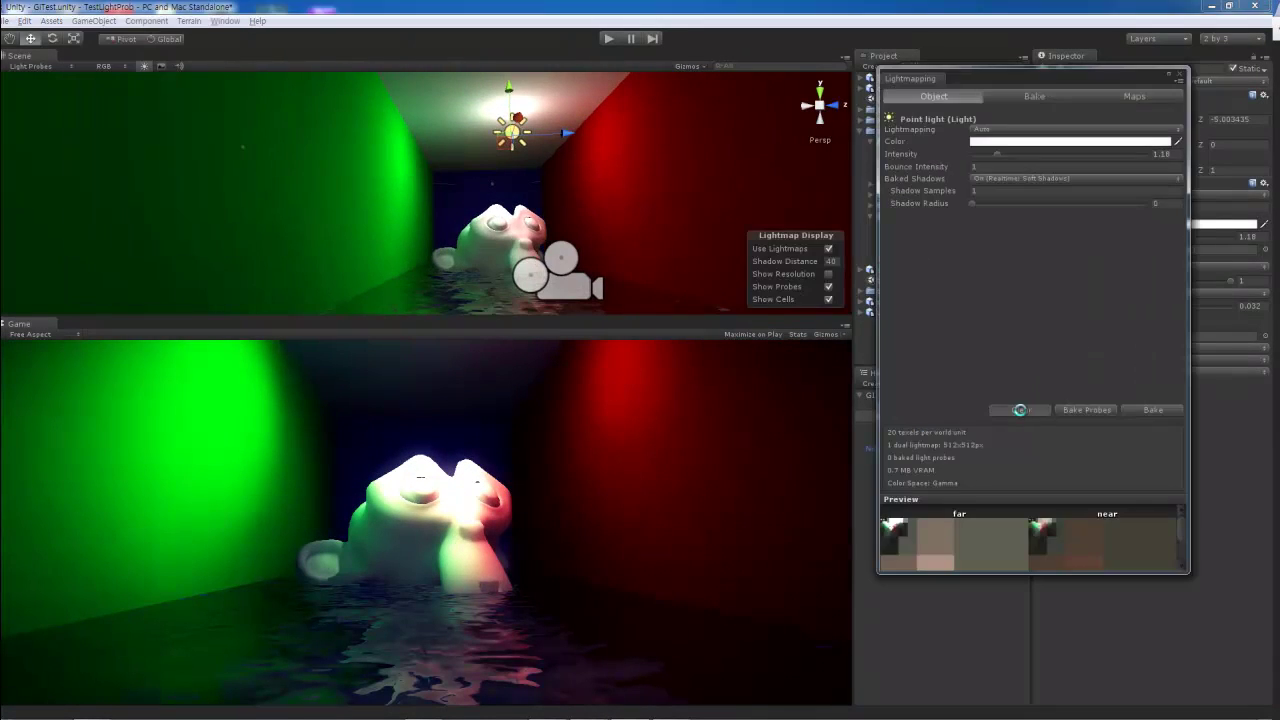
left_click_drag(1001, 69, 943, 604)
Step: Replace the unityGiTest_01 room with the unityGiTest_02 model in the scene
left_click(911, 437)
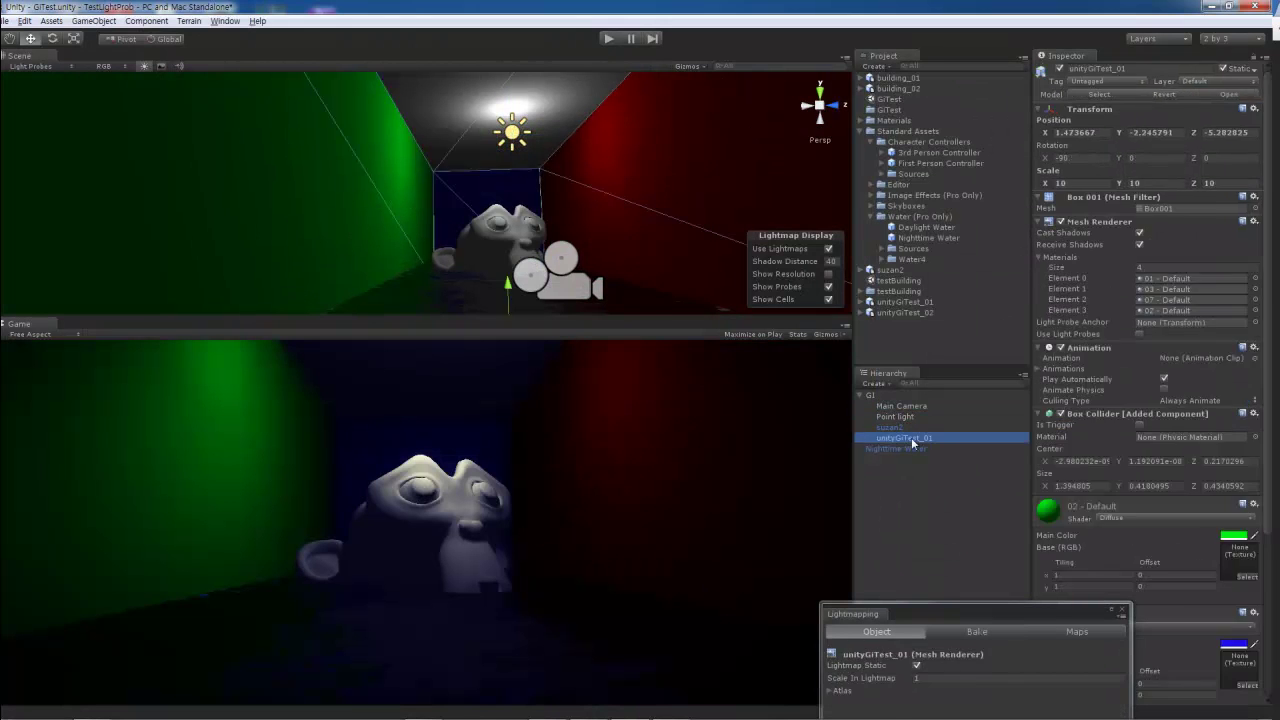
key("Delete")
left_click(897, 291)
left_click_drag(905, 312, 905, 435)
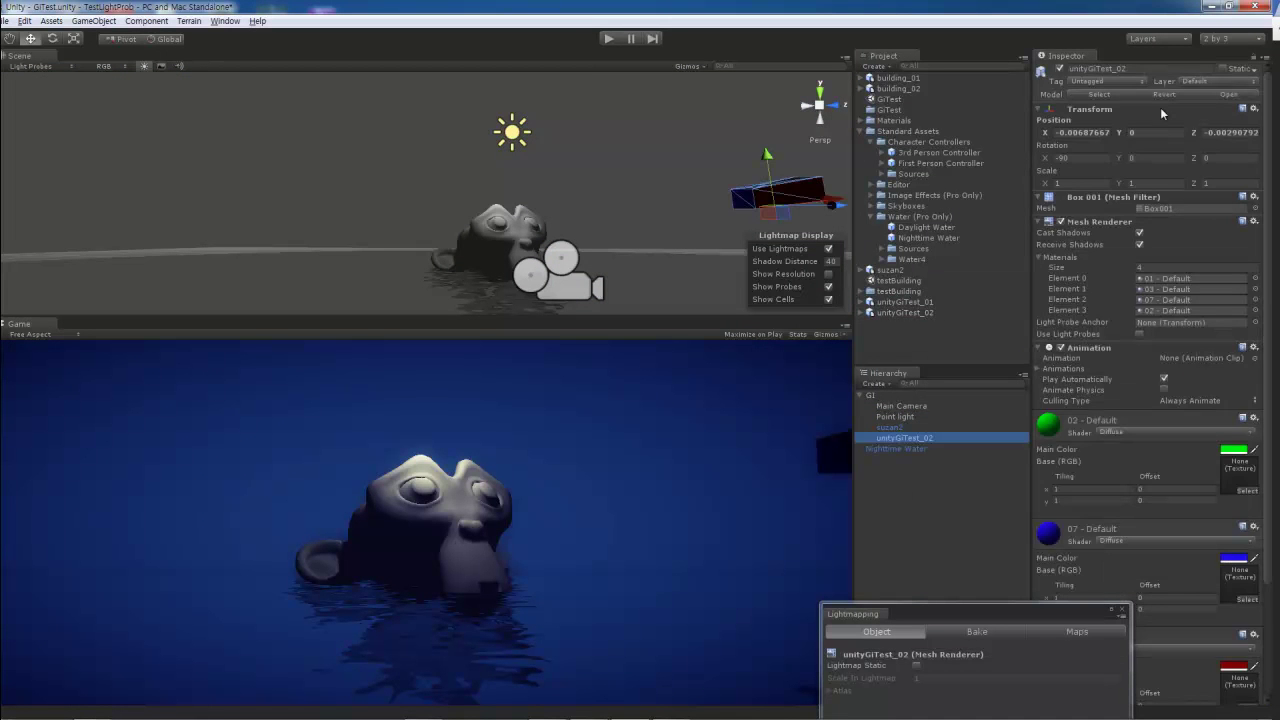
Step: Try scale values of 50, 150 and 10 on unityGiTest_02
type("50")
key("Tab")
type("150")
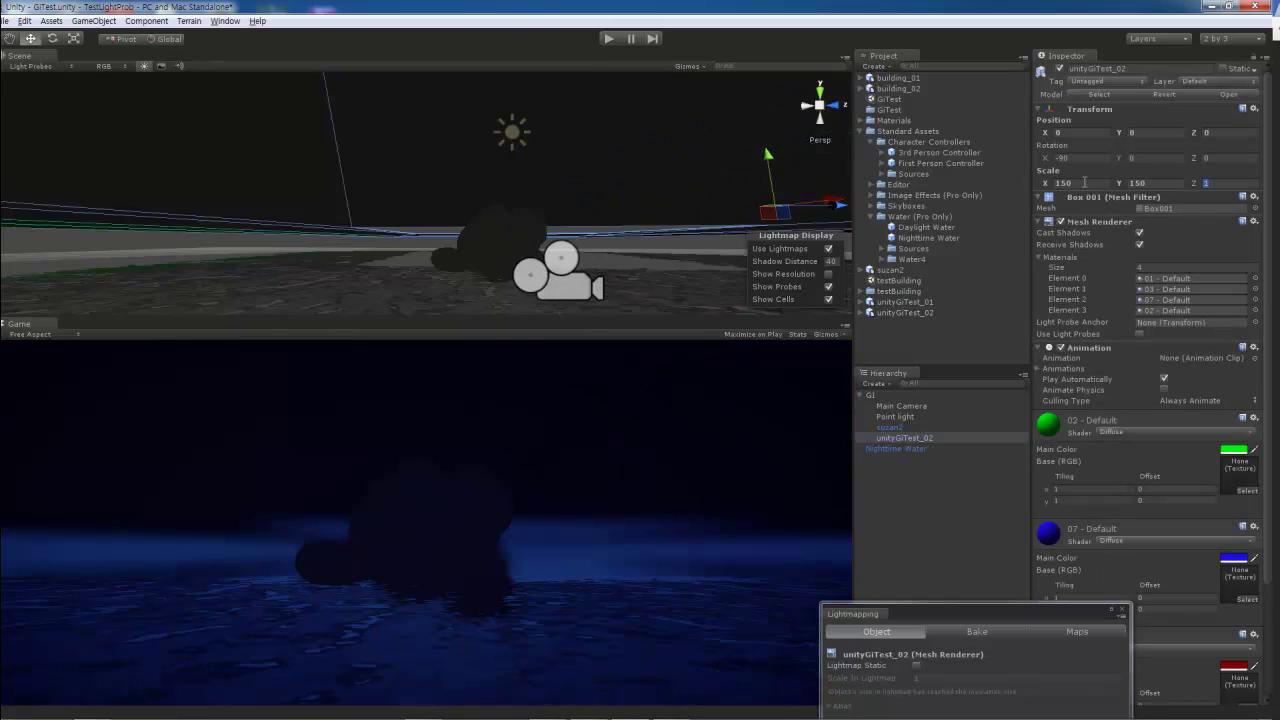
key("Tab")
type("150")
left_click(1080, 183)
type("10")
key("Tab")
type("10")
key("Tab")
type("10")
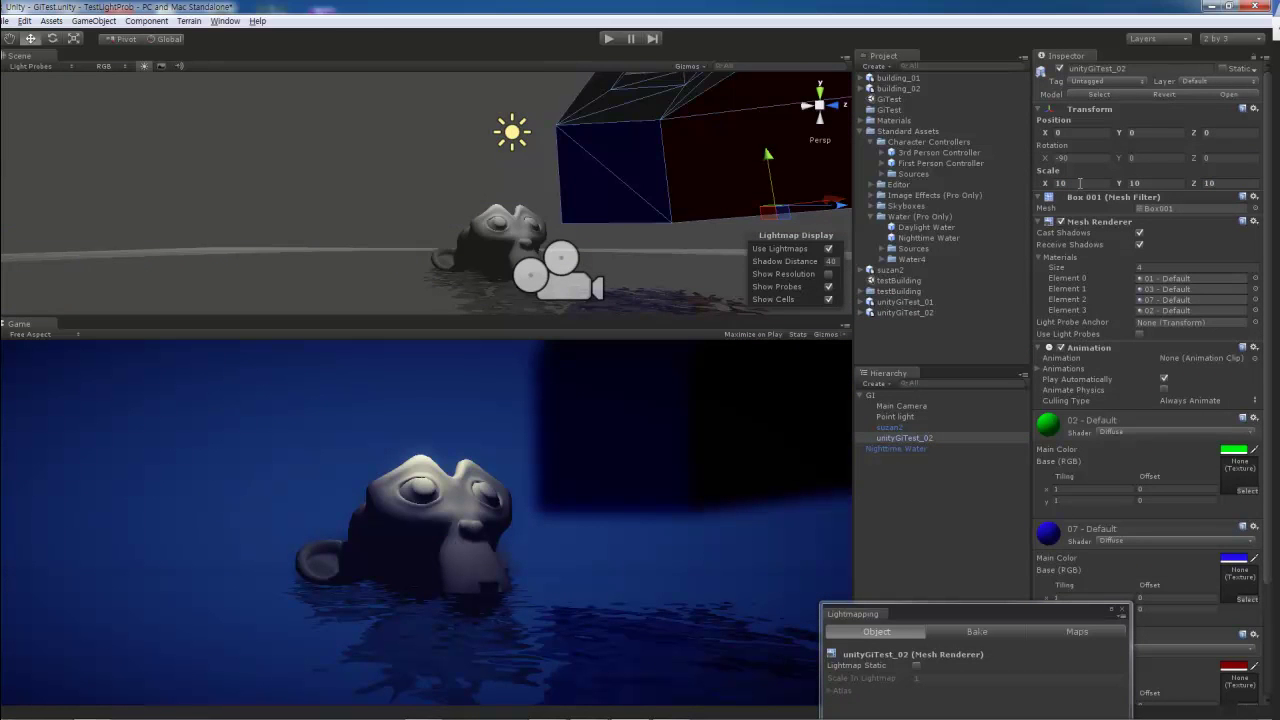
Step: Set the room's scale to 20, lower it under the monkey, and select the Point light
left_click_drag(716, 103, 844, 162, "alt")
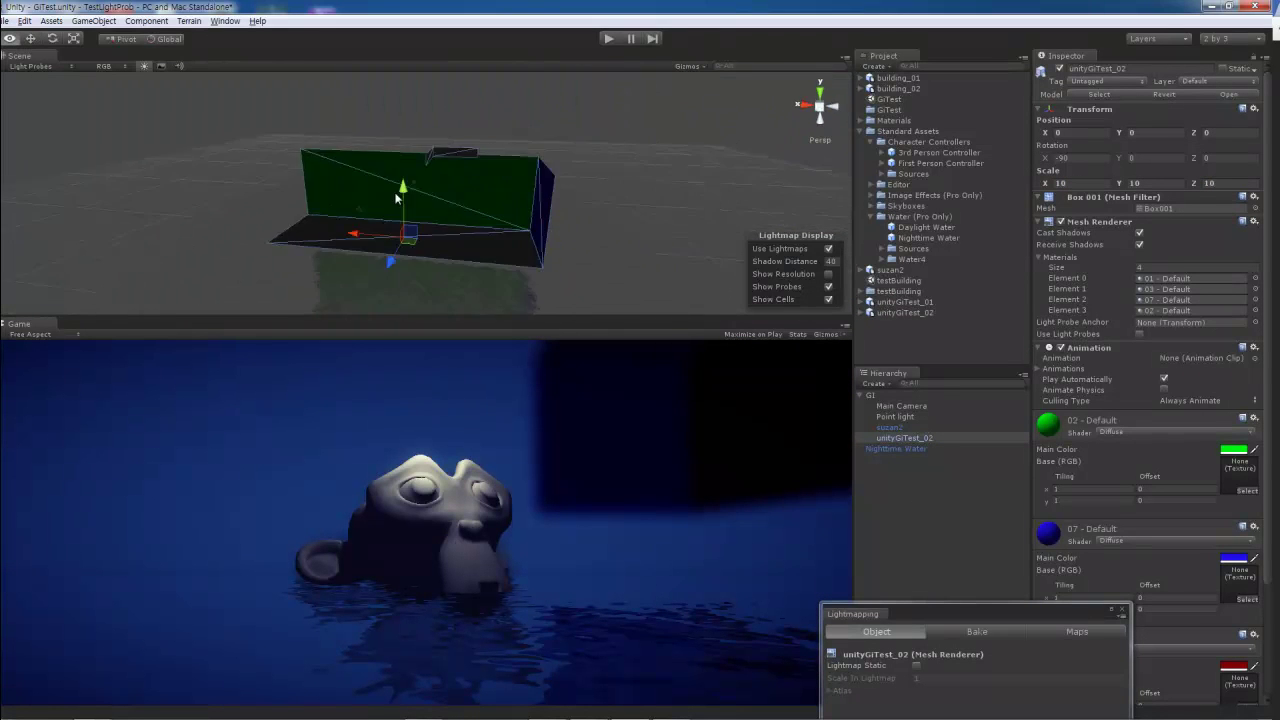
type("20")
key("Tab")
type("20")
key("Tab")
type("20")
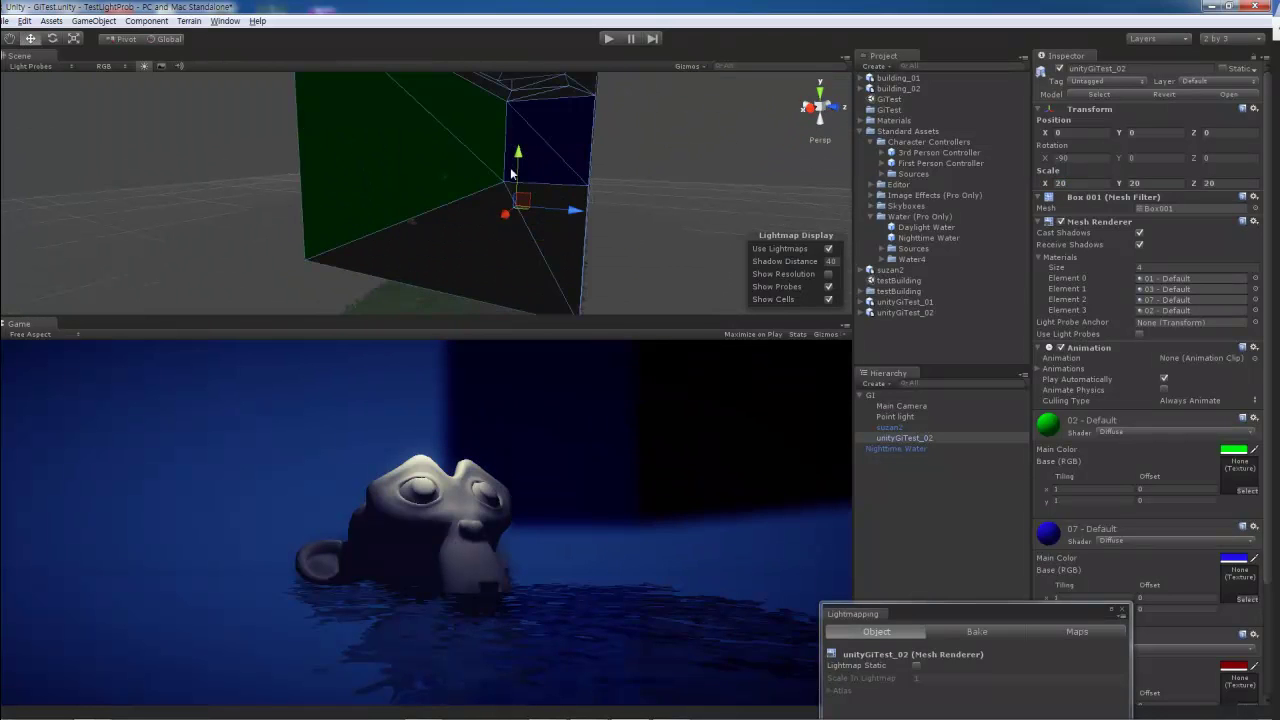
mouse_move(518, 183)
left_mouse_down()
mouse_move(516, 228)
mouse_move(421, 119)
mouse_move(444, 191)
mouse_move(620, 156)
left_mouse_up()
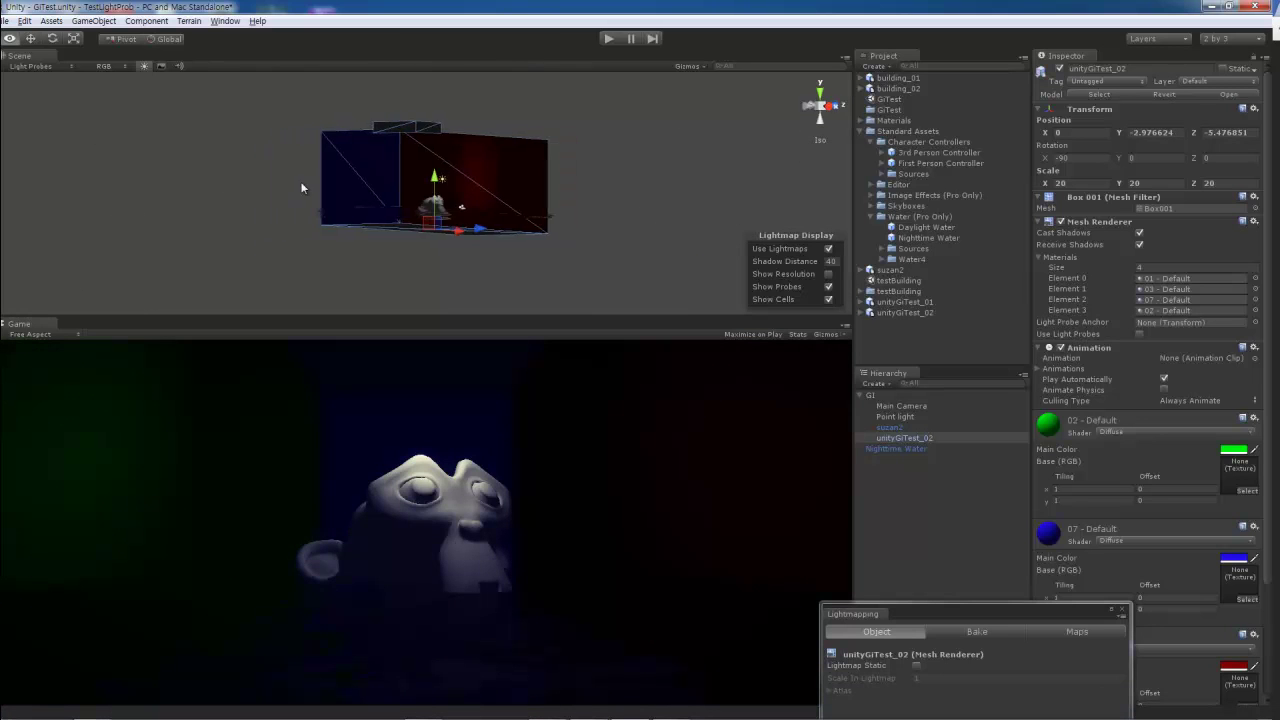
left_click(466, 213)
Step: Delete the Point light and add a Directional light to the scene
key("Delete")
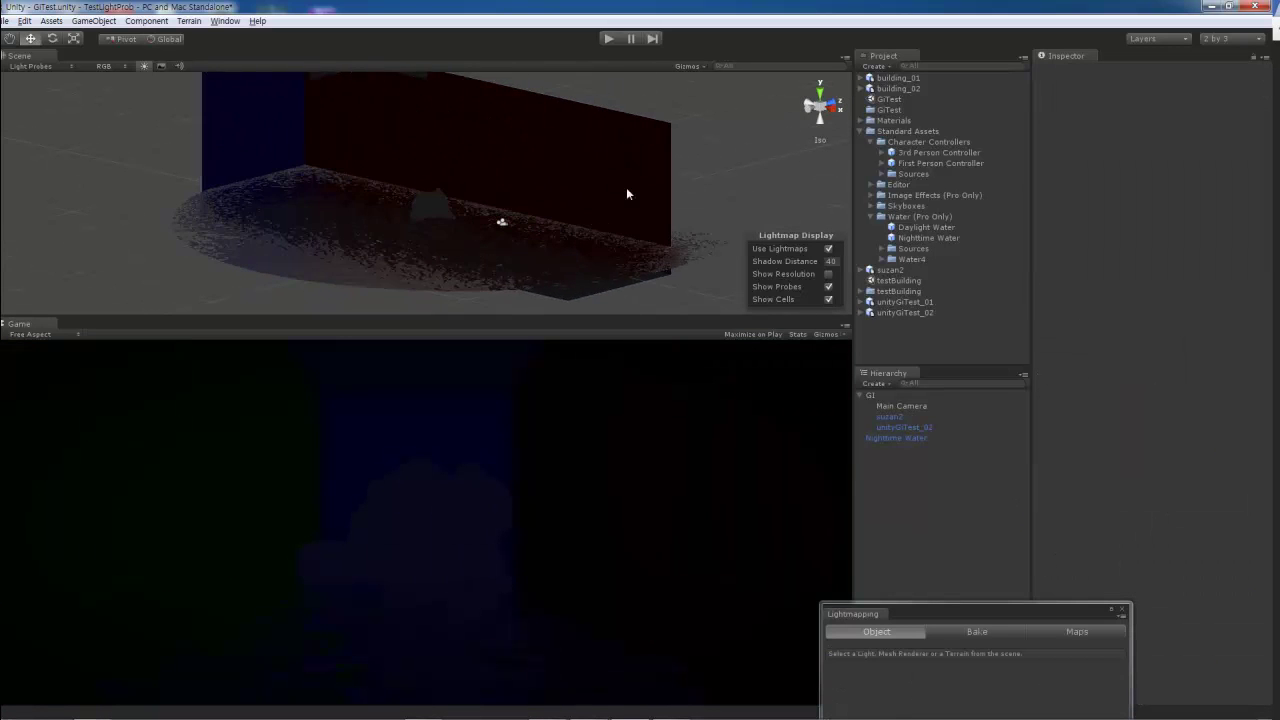
left_click(93, 20)
mouse_move(93, 55)
left_click(238, 130)
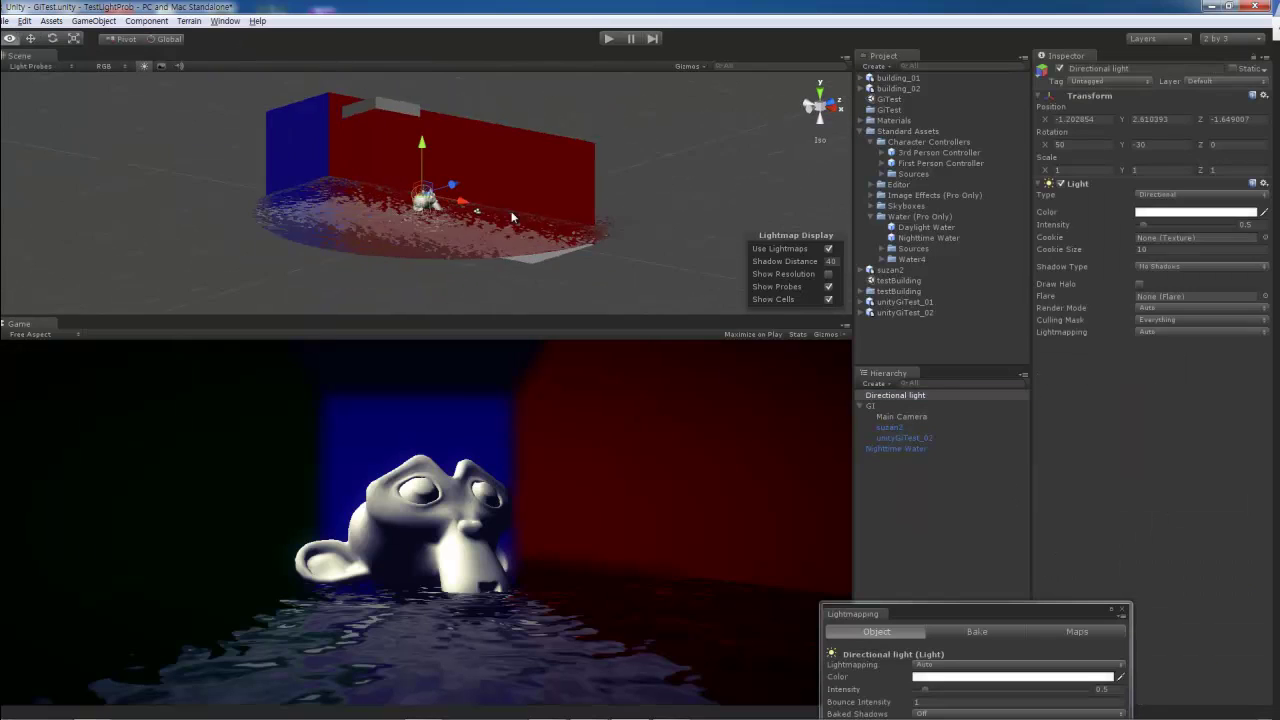
Step: Parent the Directional light under GI and mark GI and its children static
left_click_drag(581, 125, 513, 226, "alt")
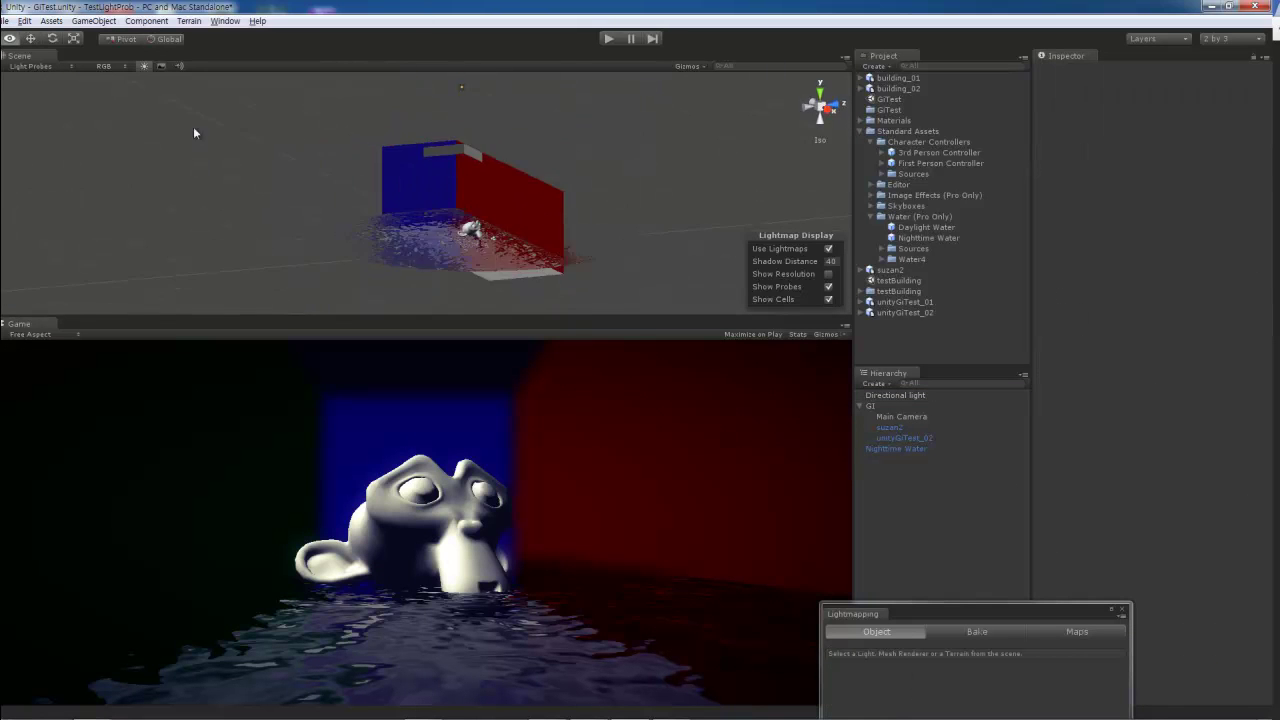
left_click(464, 73)
mouse_move(464, 90)
left_mouse_down("alt")
mouse_move(442, 141)
mouse_move(357, 122)
left_mouse_up("alt")
key("e")
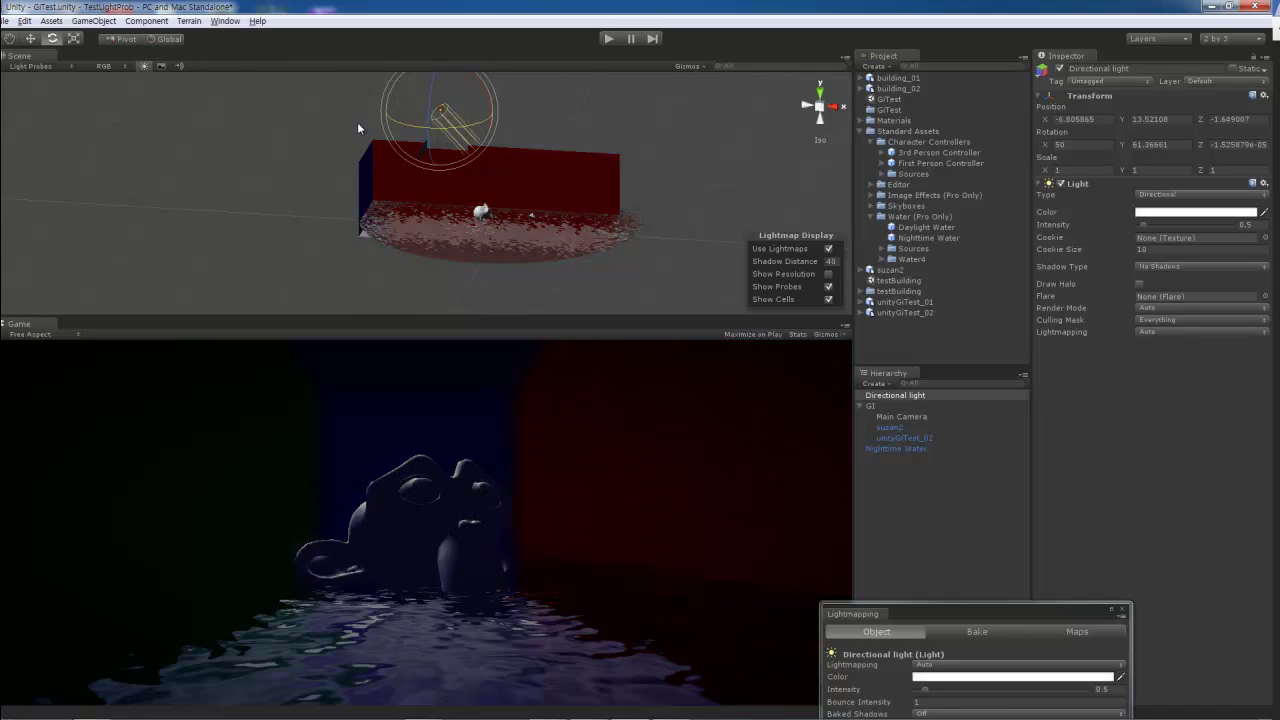
key("w")
left_click_drag(904, 394, 872, 406)
left_click(1233, 68)
left_click(600, 391)
Step: Give the Directional light soft shadows and move it further left along X
mouse_move(560, 300)
left_mouse_down("alt")
mouse_move(481, 197)
mouse_move(439, 108)
mouse_move(470, 117)
left_mouse_up("alt")
left_click(439, 108)
left_click(1206, 268)
left_click(1200, 313)
left_click_drag(470, 117, 408, 117)
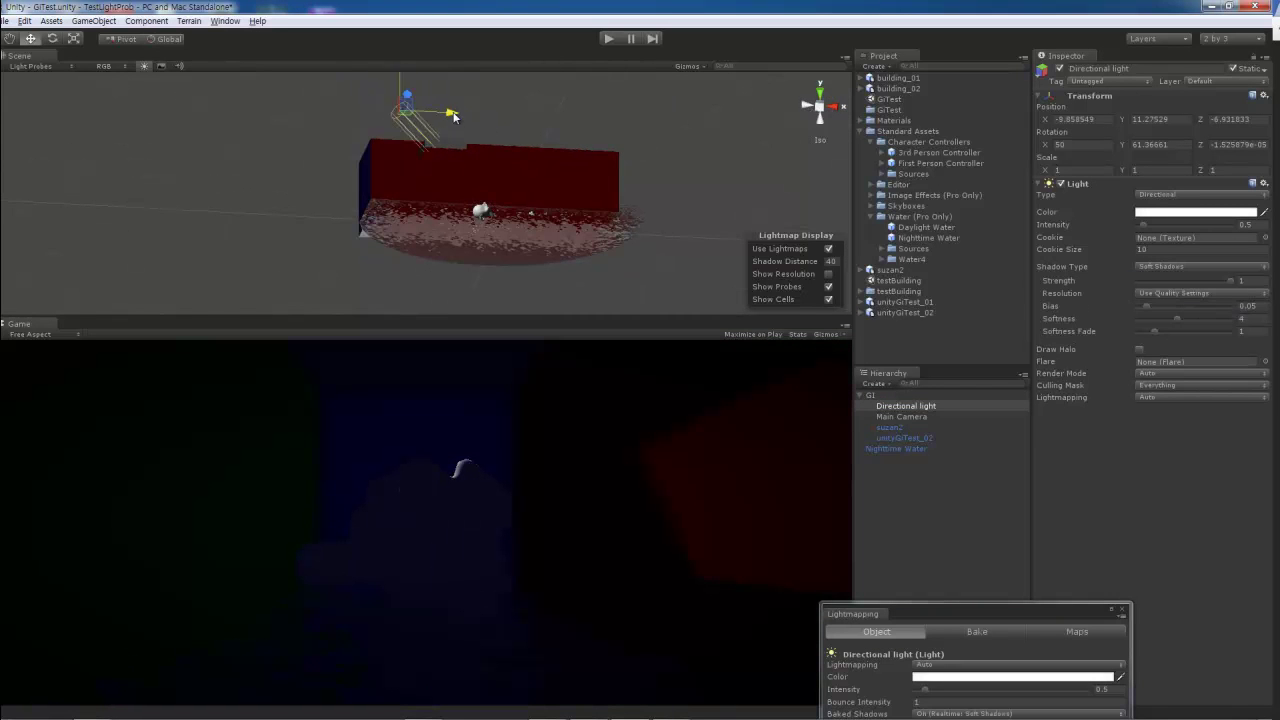
Step: Raise the light's intensity to 1.36 and rotate it to shine on the monkey
left_click(484, 210)
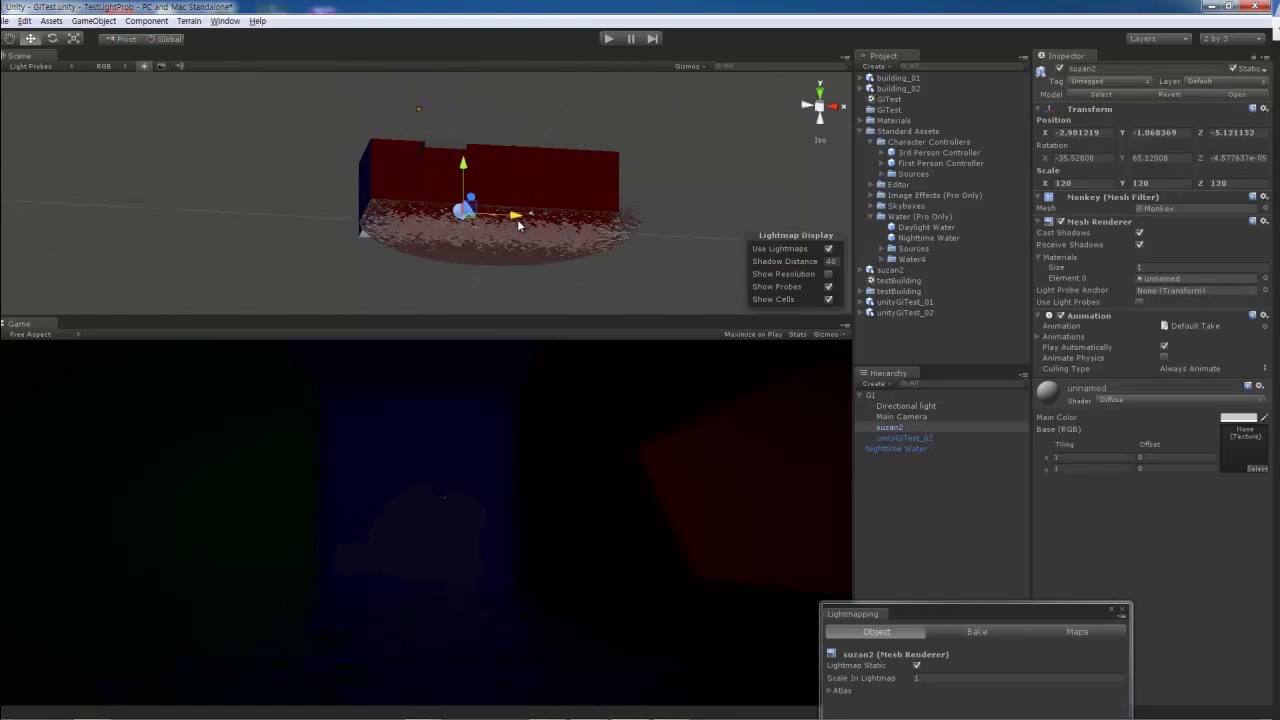
left_click_drag(522, 227, 498, 104, "alt")
left_click(498, 104)
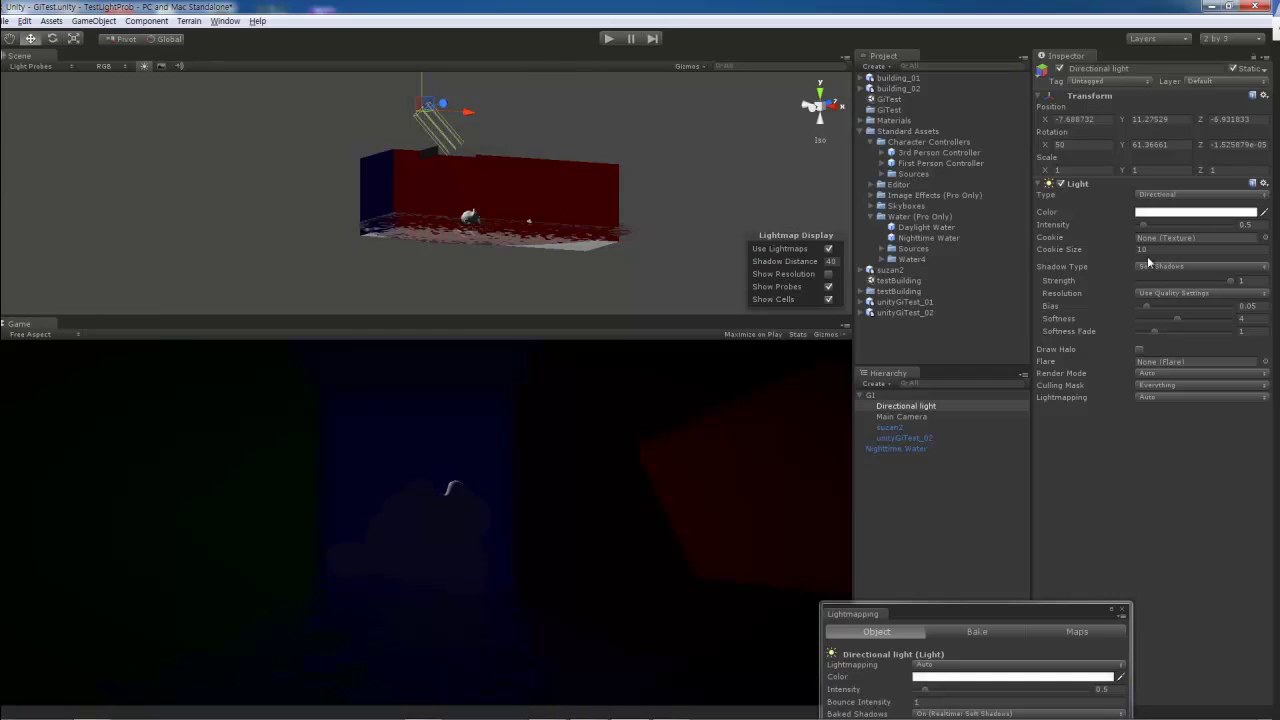
left_click_drag(1145, 230, 1151, 226)
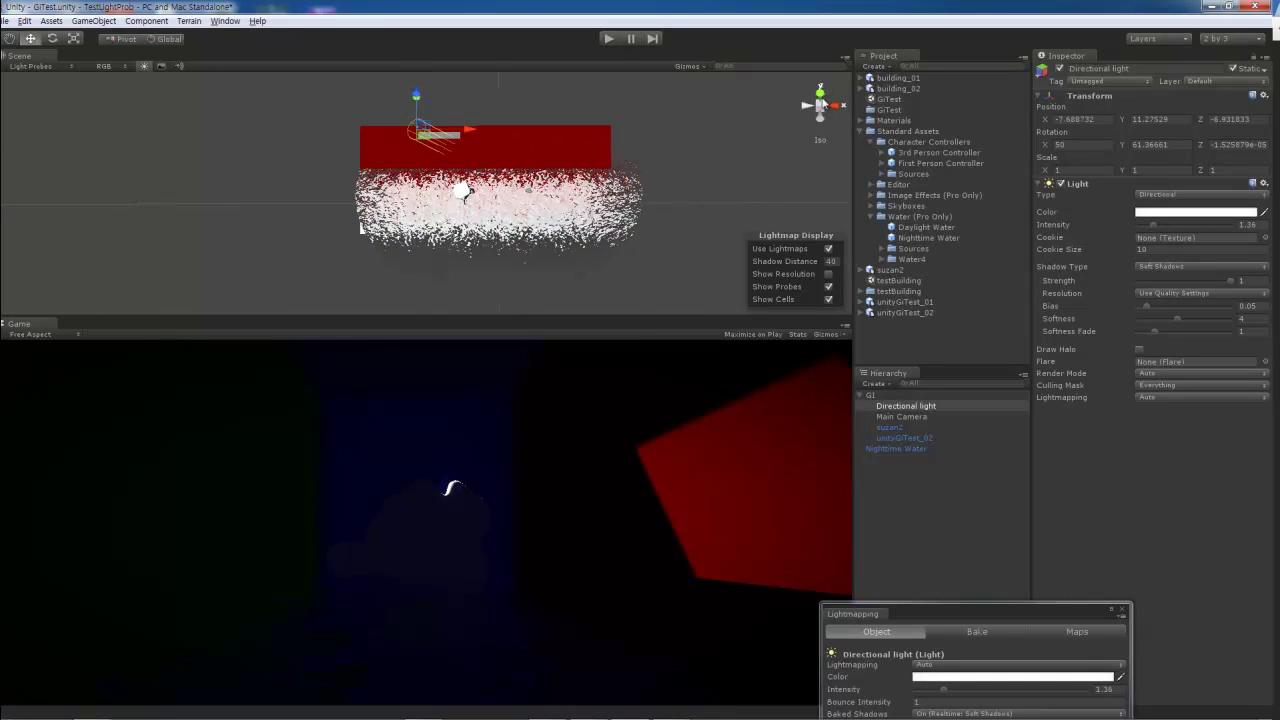
mouse_move(420, 175)
left_mouse_down()
mouse_move(421, 164)
mouse_move(422, 186)
mouse_move(468, 165)
left_mouse_up()
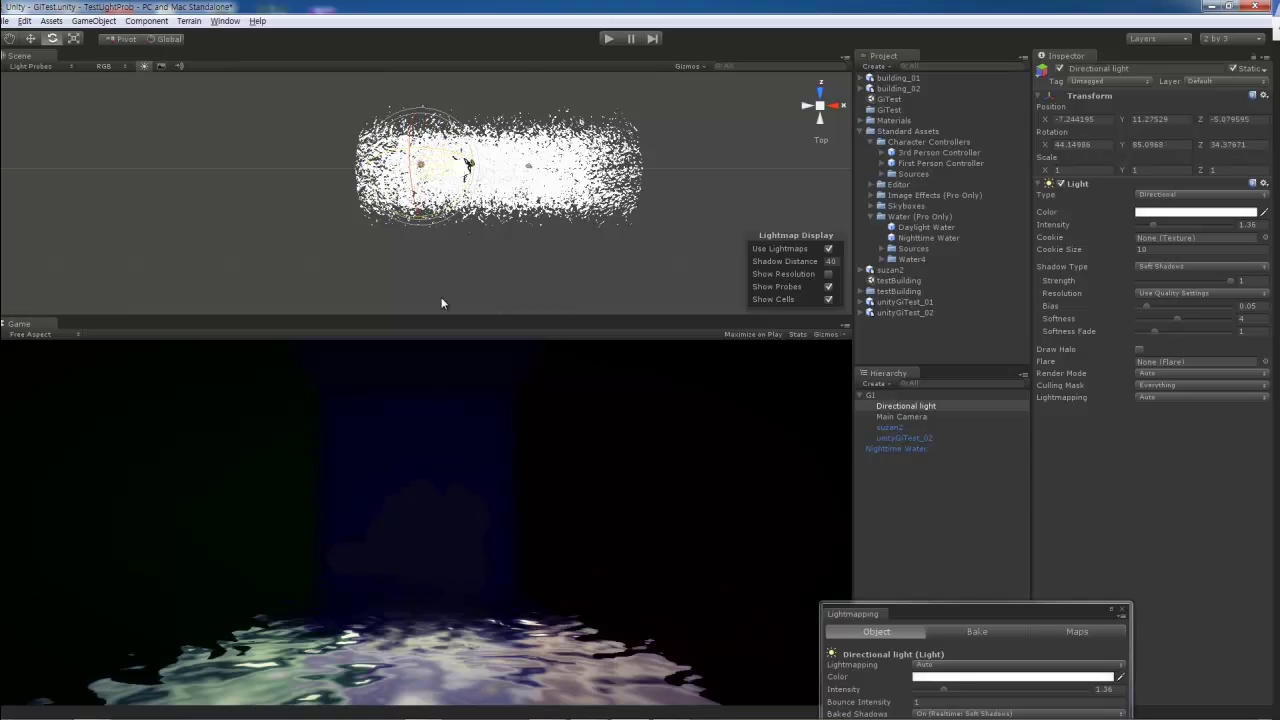
left_click(511, 278)
left_click(472, 168)
Step: Bring up the lightmap bake settings and switch the scene view to perspective
key("w")
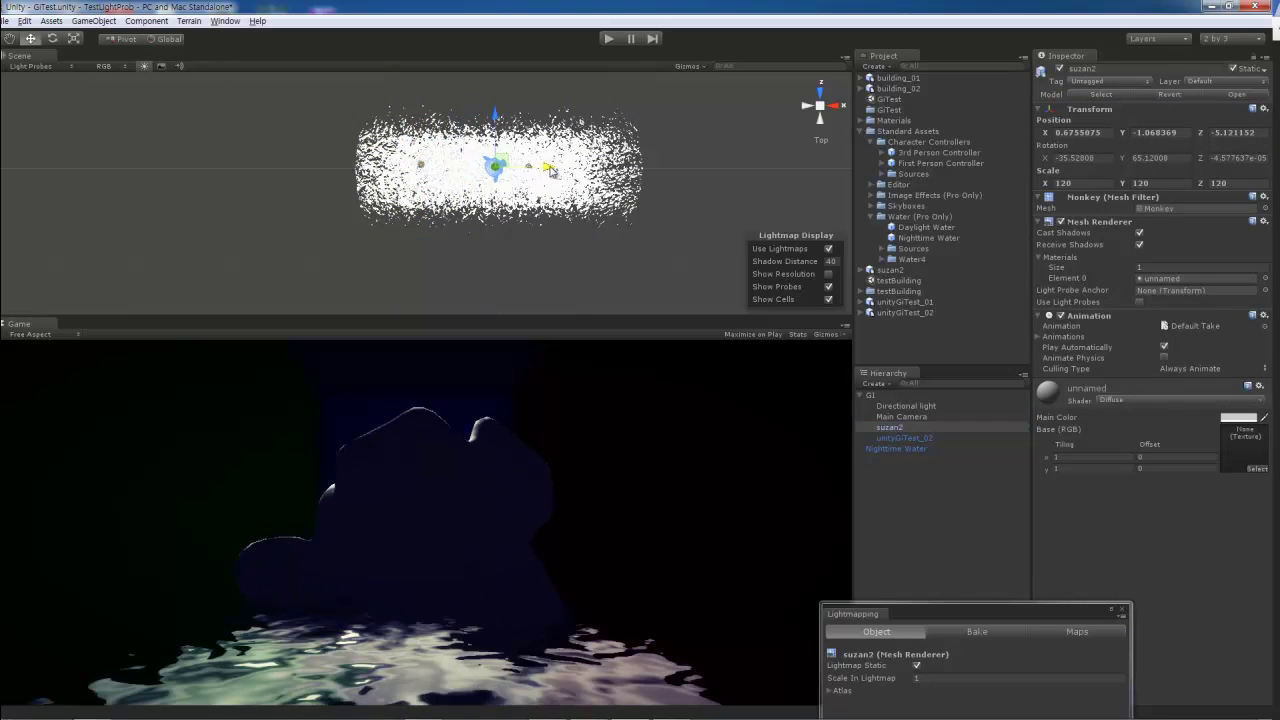
left_click_drag(437, 209, 509, 103, "alt")
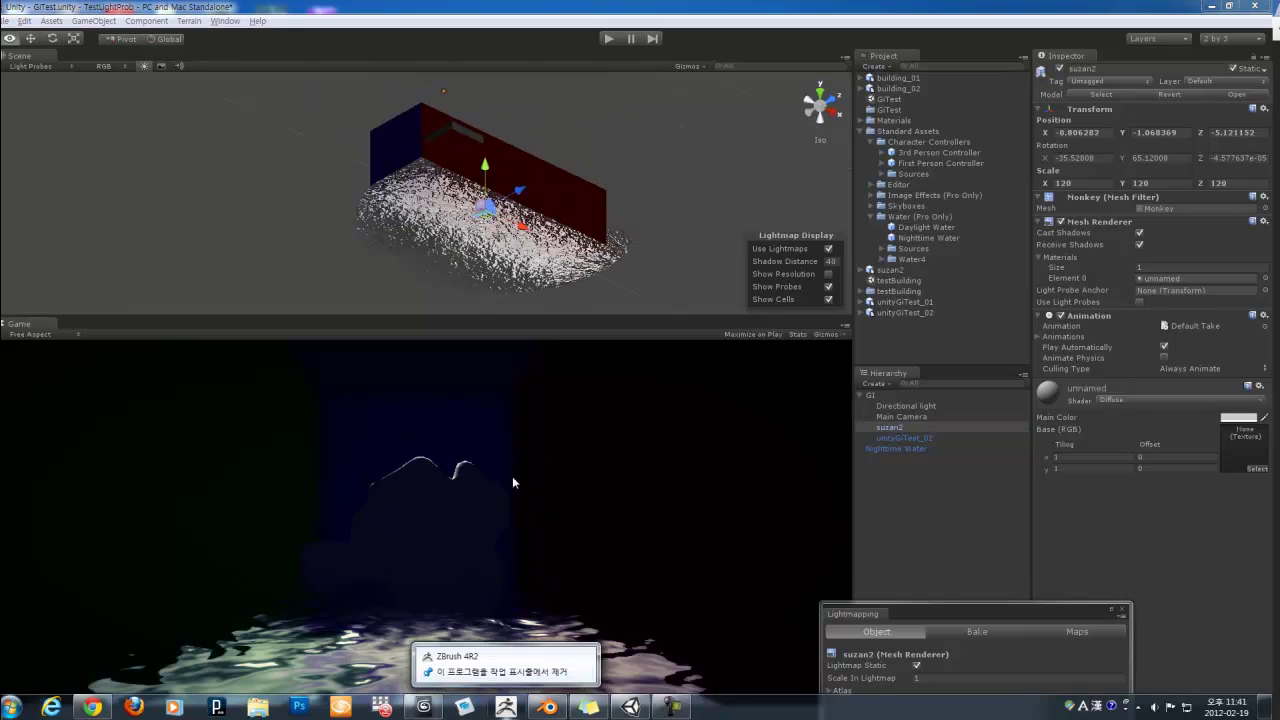
left_click(447, 97)
left_click(962, 143)
mouse_move(945, 615)
left_mouse_down()
mouse_move(931, 122)
mouse_move(977, 108)
left_mouse_up()
left_click_drag(464, 165, 427, 146, "alt")
left_click(820, 105)
scroll(611, 200, "down", 5)
scroll(475, 187, "up", 5)
Step: Set the lightmap Resolution to 8 and reposition the settings window
left_click(1040, 387)
type("8")
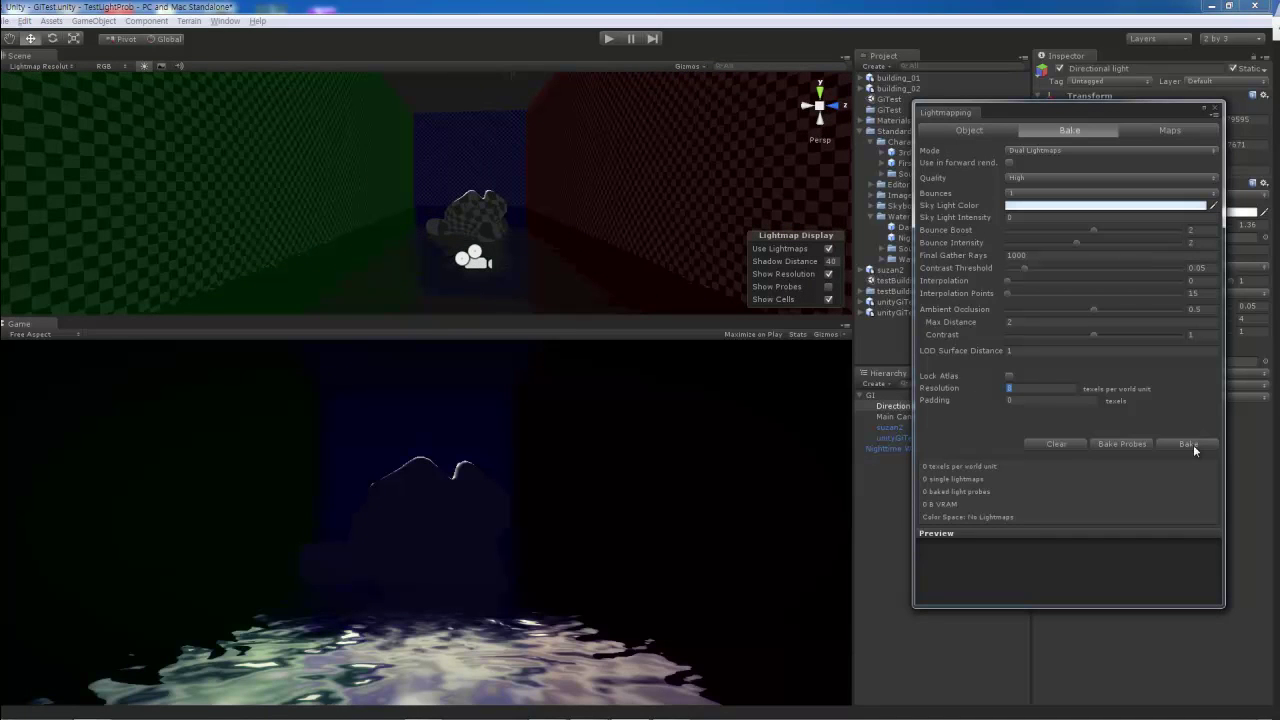
mouse_move(1019, 112)
left_mouse_down()
mouse_move(786, 508)
mouse_move(871, 257)
left_mouse_up()
left_click(901, 416)
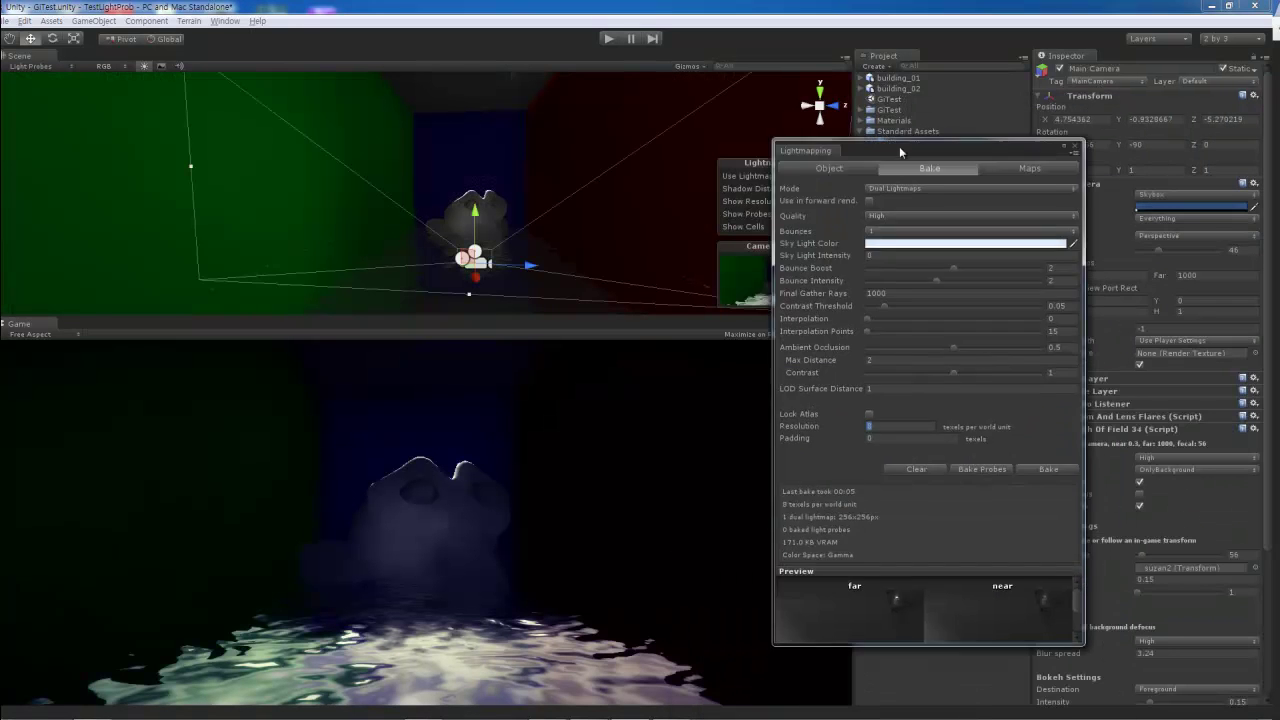
left_click_drag(1017, 266, 1089, 545)
scroll(1157, 276, "down", 3)
left_click(904, 406)
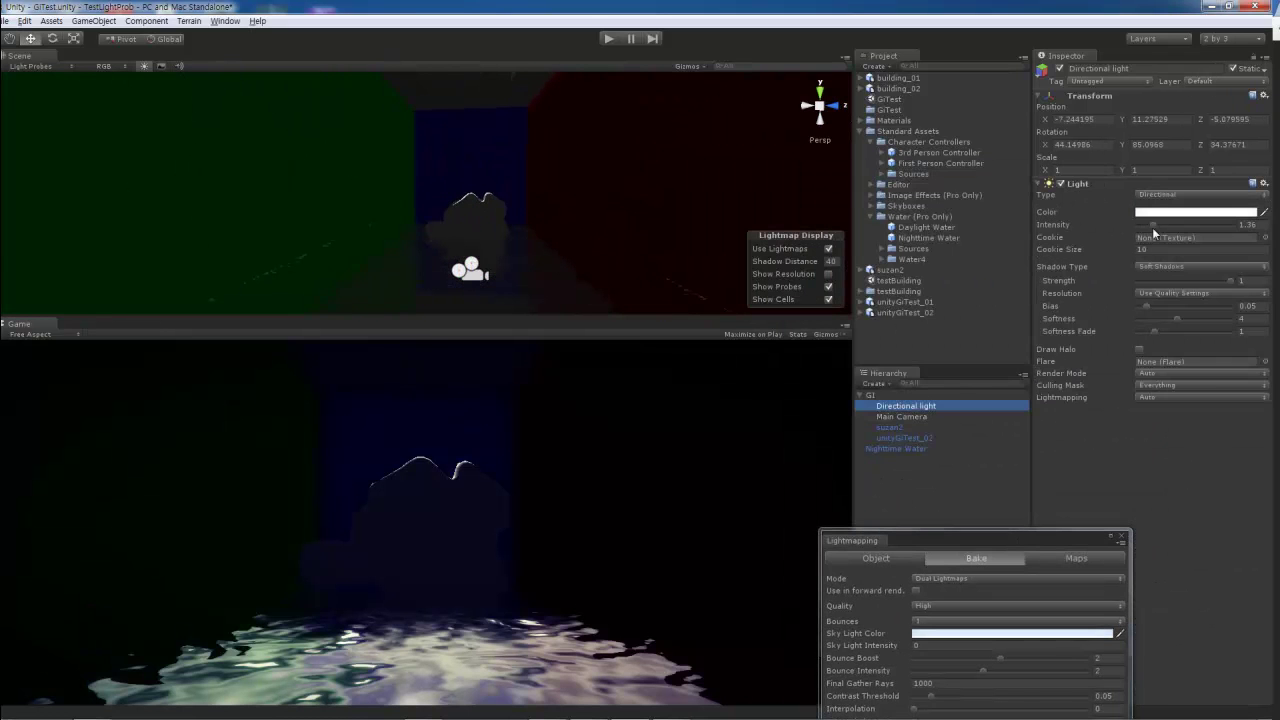
mouse_move(1034, 532)
left_mouse_down()
mouse_move(1105, 87)
mouse_move(815, 188)
left_mouse_up()
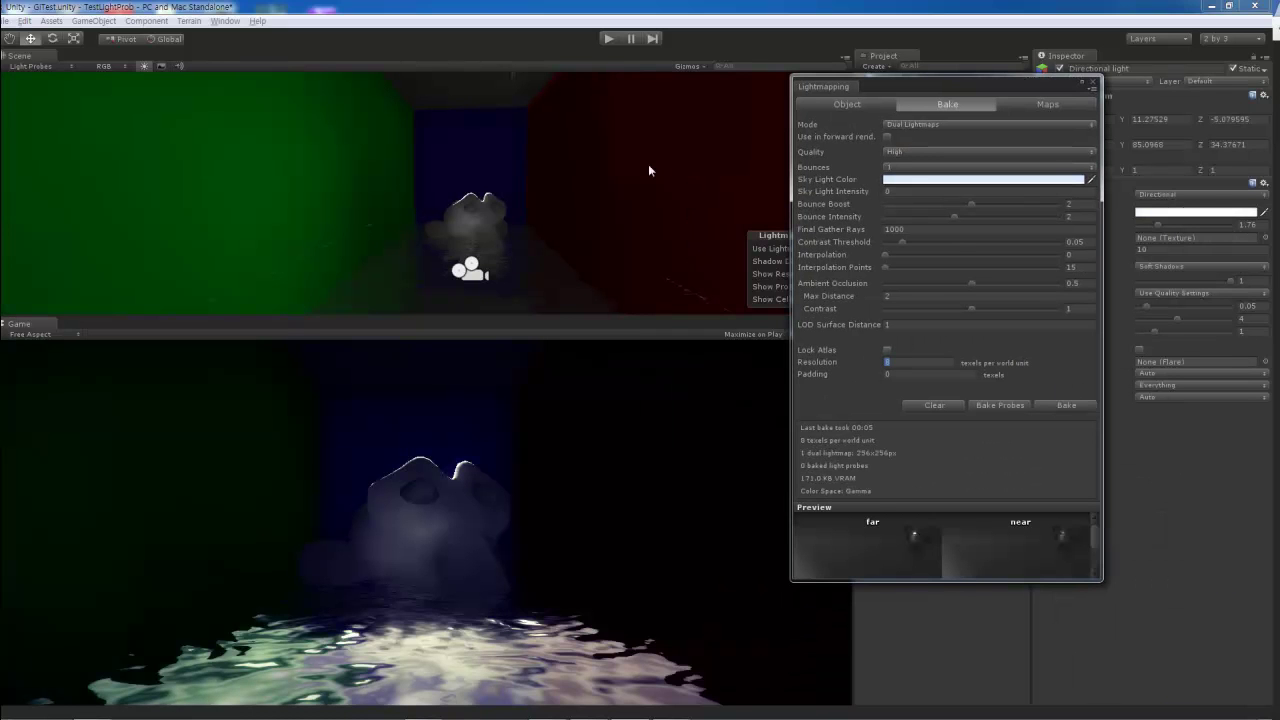
left_click_drag(843, 87, 1001, 115)
Step: Delete the Nighttime Water object and bake the lightmaps again
left_click(900, 447)
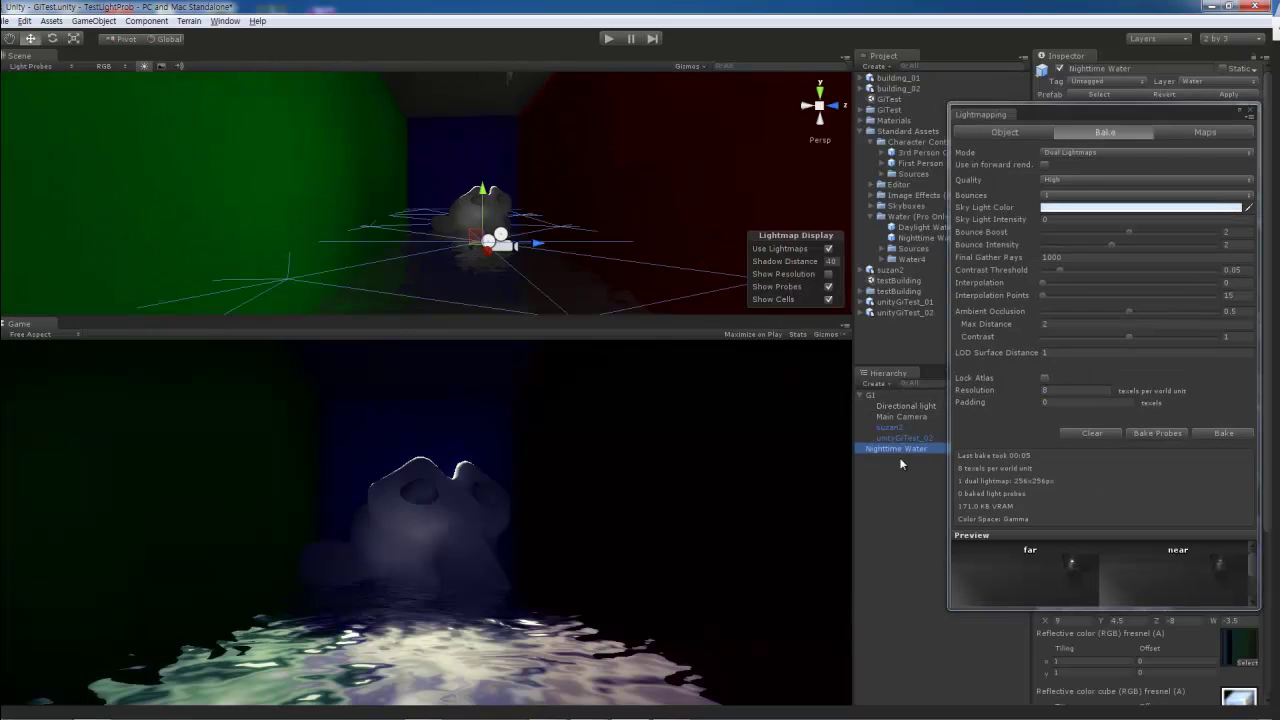
key("Delete")
left_click(1092, 433)
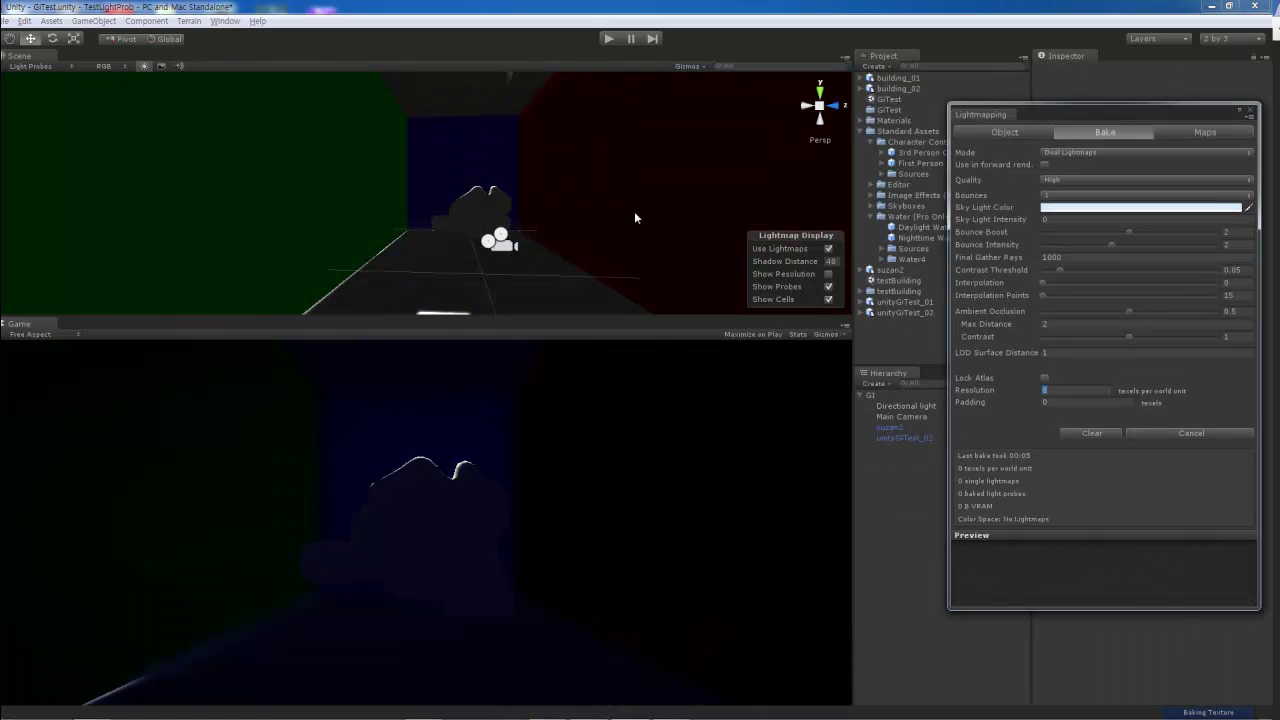
mouse_move(538, 181)
left_mouse_down("alt")
mouse_move(418, 119)
mouse_move(470, 150)
left_mouse_up("alt")
Step: Delete the Directional light and close the Lightmapping window
left_click(418, 125)
key("Delete")
left_click(1092, 433)
left_click(1250, 112)
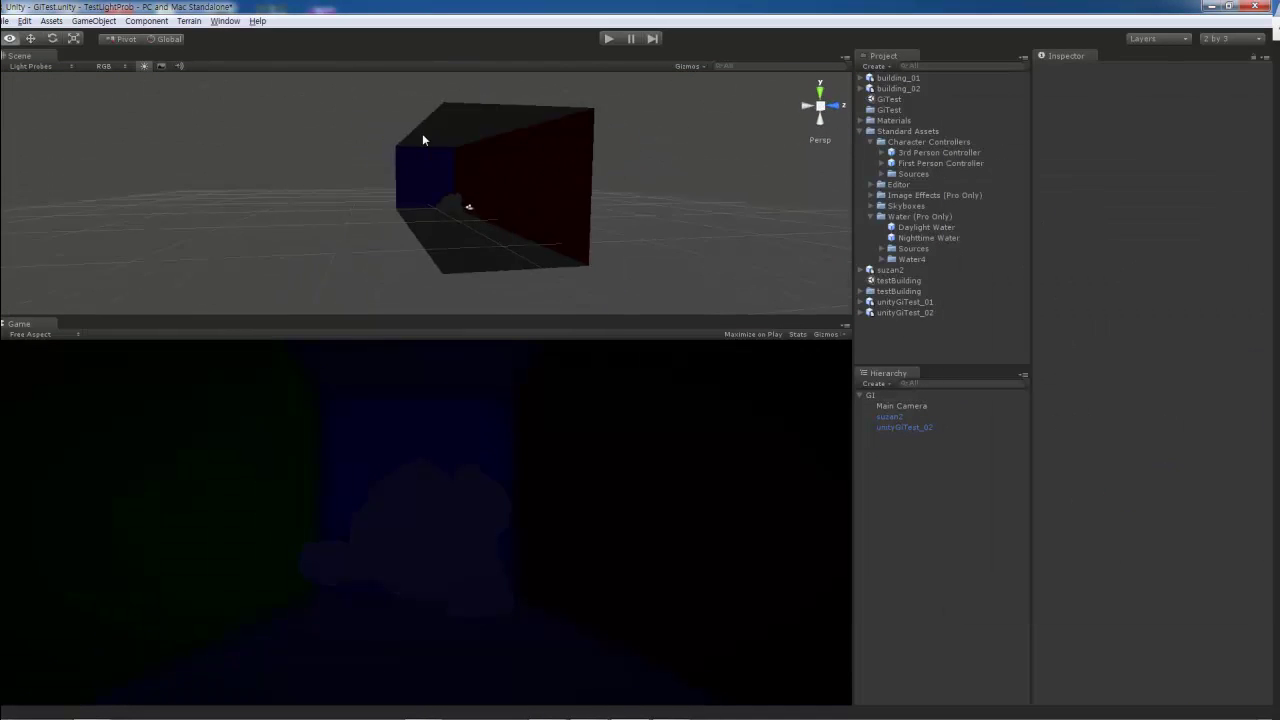
scroll(553, 184, "up", 5)
Step: Add a Point light above the room and extend its range to about 22
left_click(93, 20)
mouse_move(57, 51)
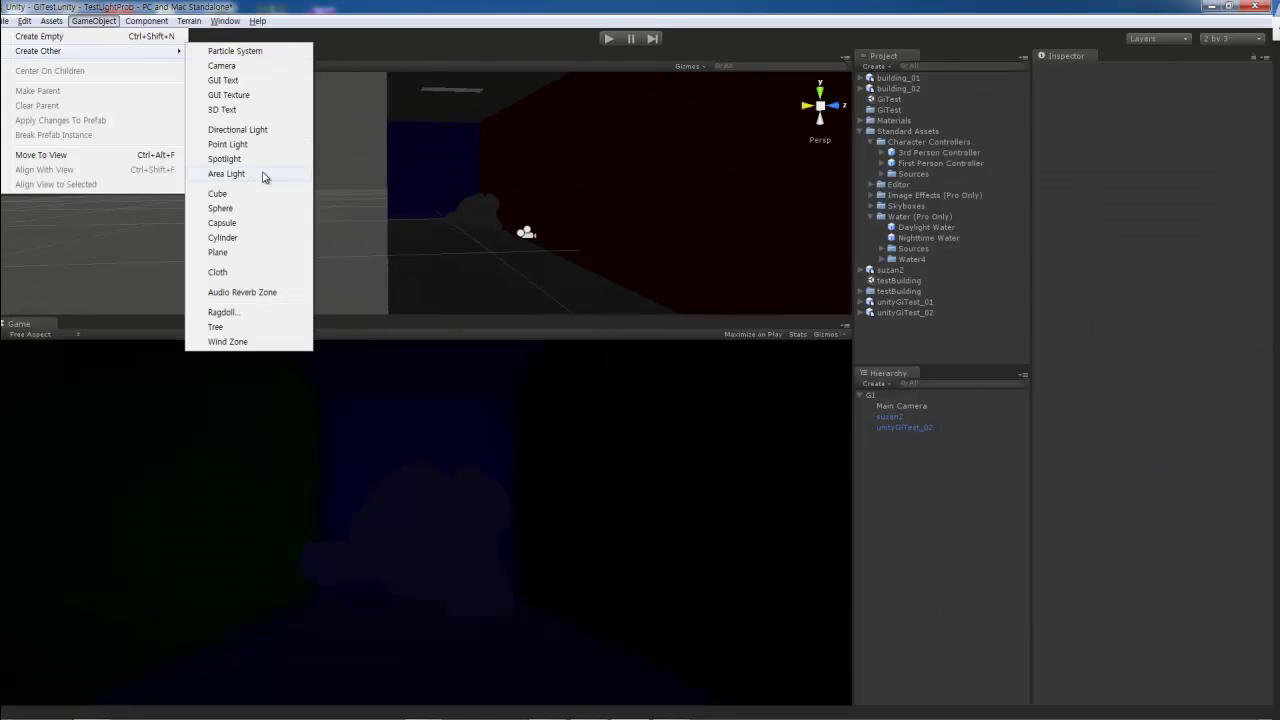
left_click(263, 140)
mouse_move(494, 208)
left_mouse_down("alt")
mouse_move(508, 200)
mouse_move(507, 125)
mouse_move(560, 120)
mouse_move(466, 217)
left_mouse_up("alt")
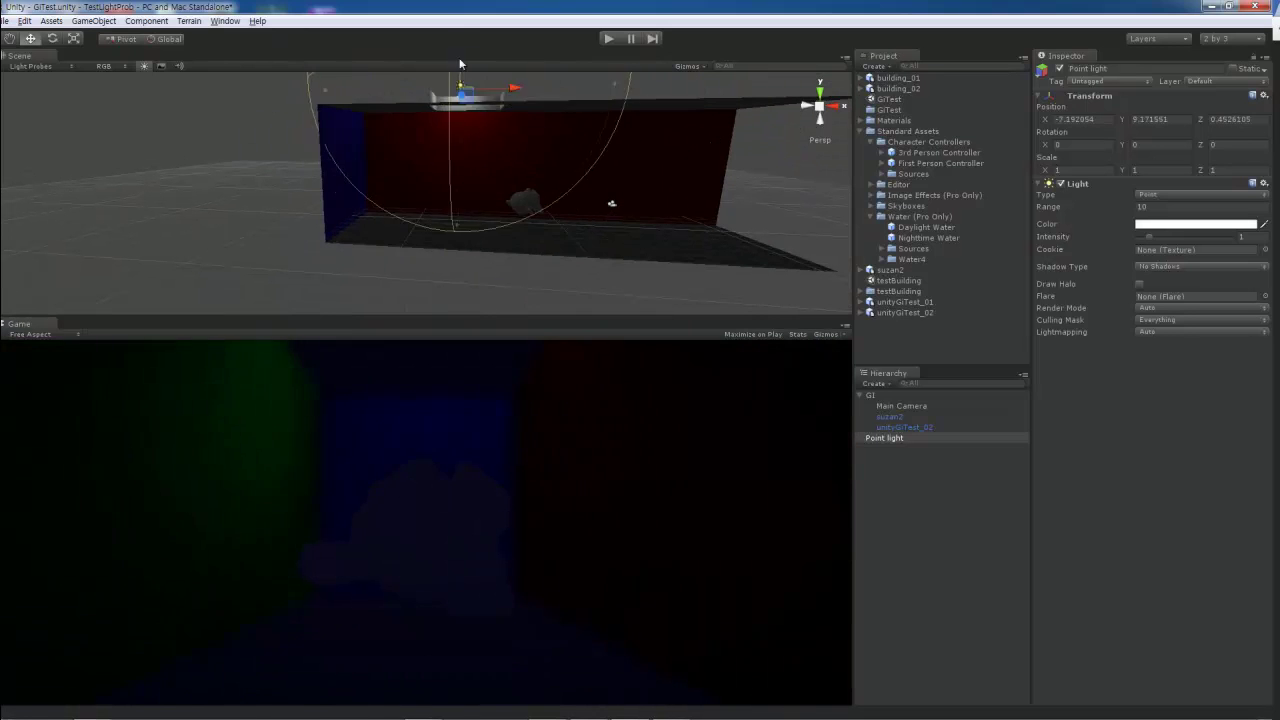
mouse_move(458, 101)
left_mouse_down()
mouse_move(600, 318)
mouse_move(474, 71)
left_mouse_up()
scroll(436, 67, "down", 2)
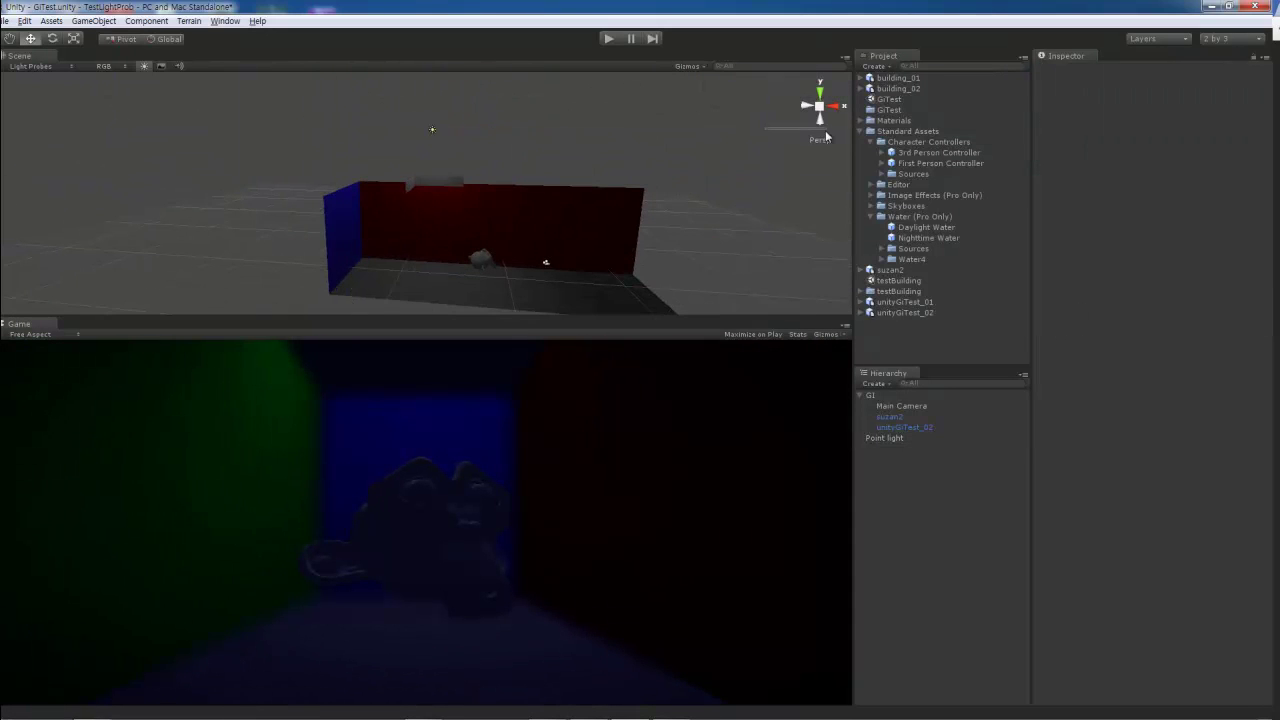
left_click_drag(698, 132, 712, 132)
Step: Give the Point light soft shadows
left_click(1200, 266)
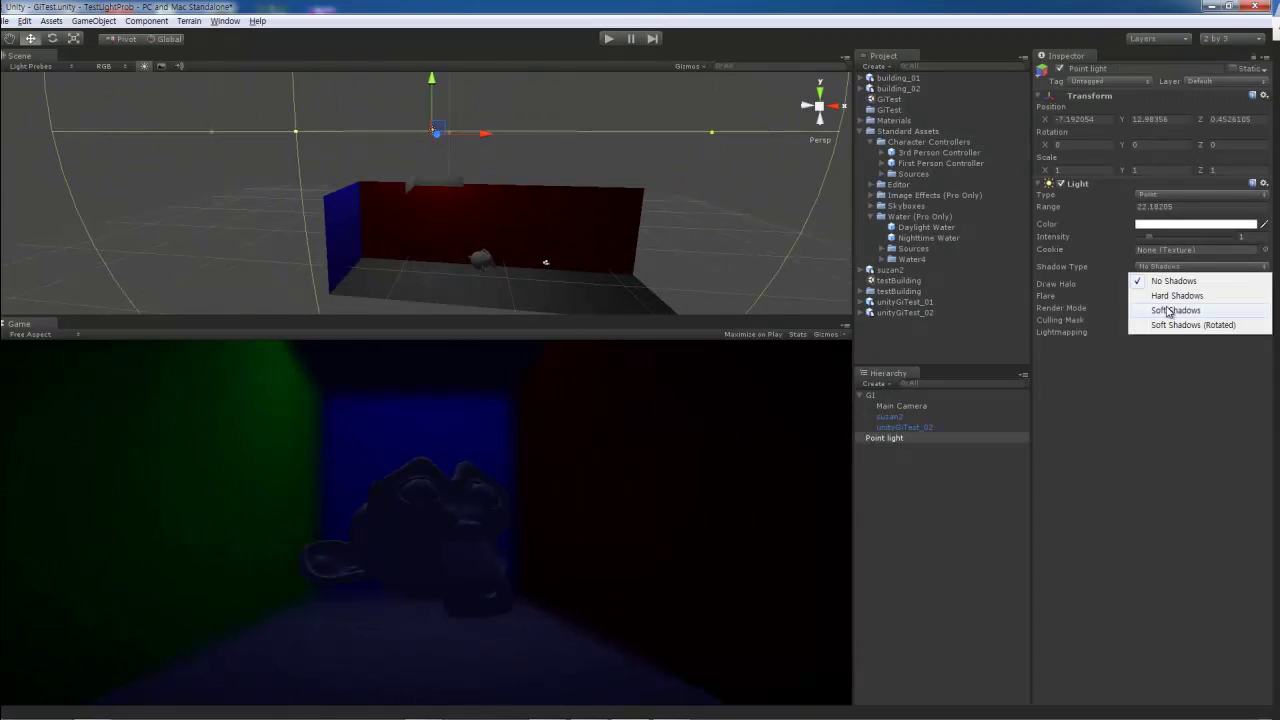
left_click(1170, 308)
left_click_drag(486, 200, 477, 139, "alt")
left_click(470, 255)
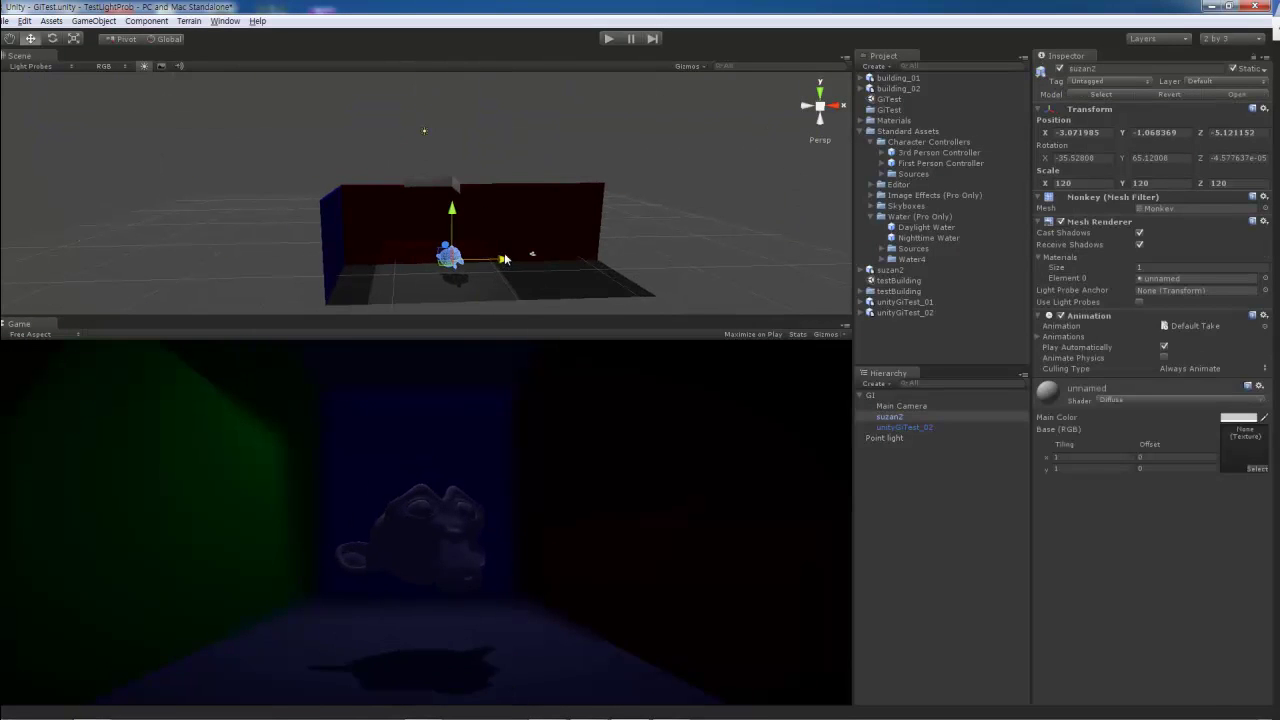
left_click(486, 260)
scroll(123, 198, "up", 3)
scroll(585, 233, "down", 5)
Step: Raise the Point light's intensity to 3.54 and bake the lightmaps
left_click(553, 178)
mouse_move(553, 178)
left_mouse_down("alt")
mouse_move(618, 275)
mouse_move(684, 316)
left_mouse_up("alt")
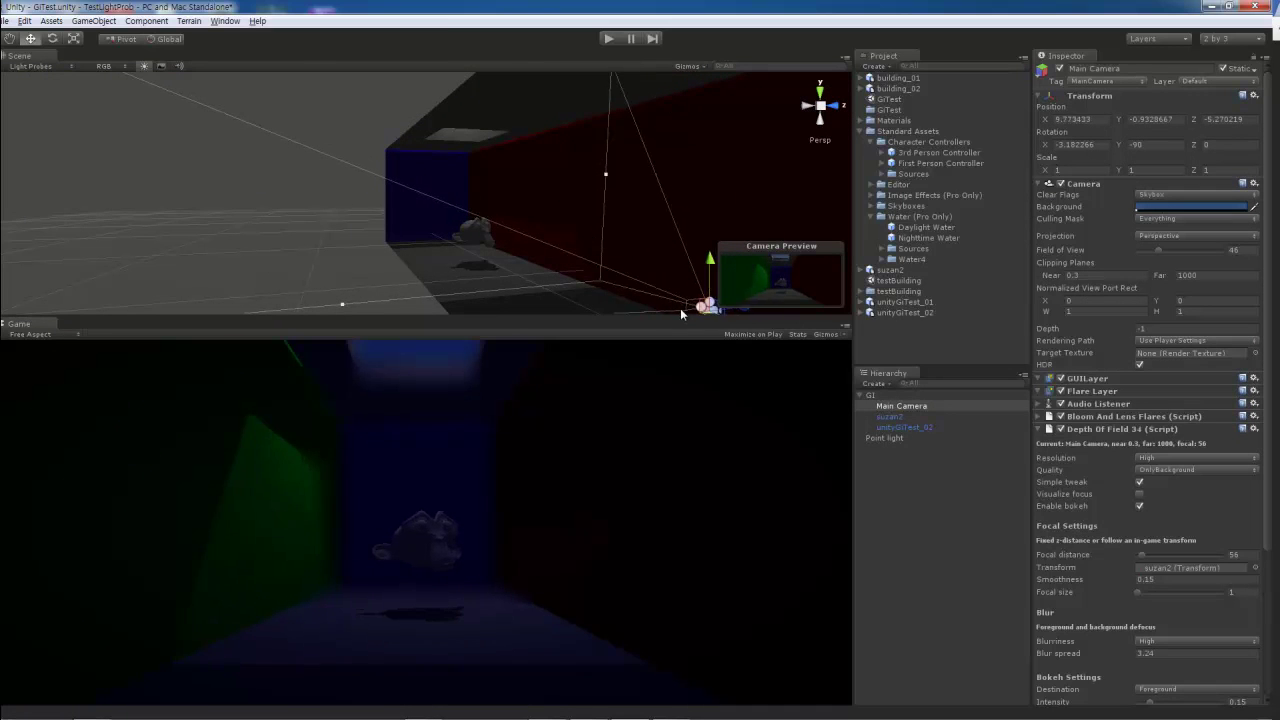
left_click_drag(496, 150, 474, 149, "alt")
left_click(470, 147)
left_click(146, 20)
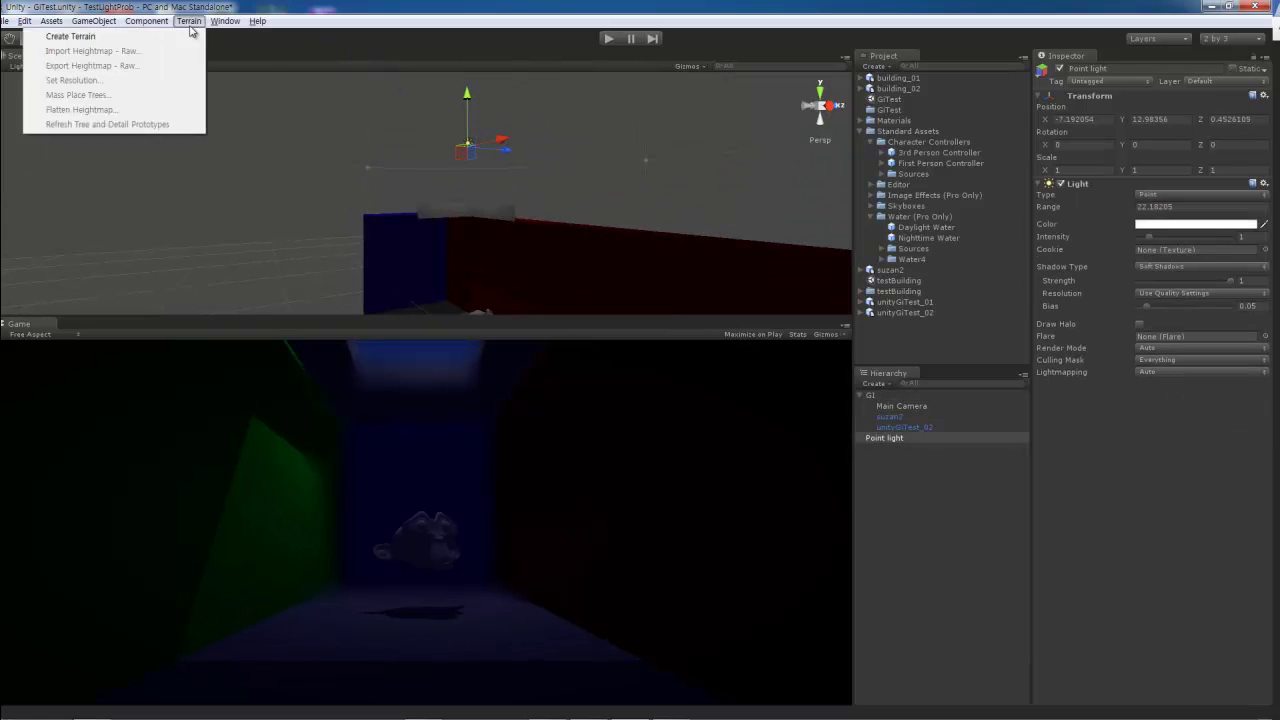
left_click(155, 246)
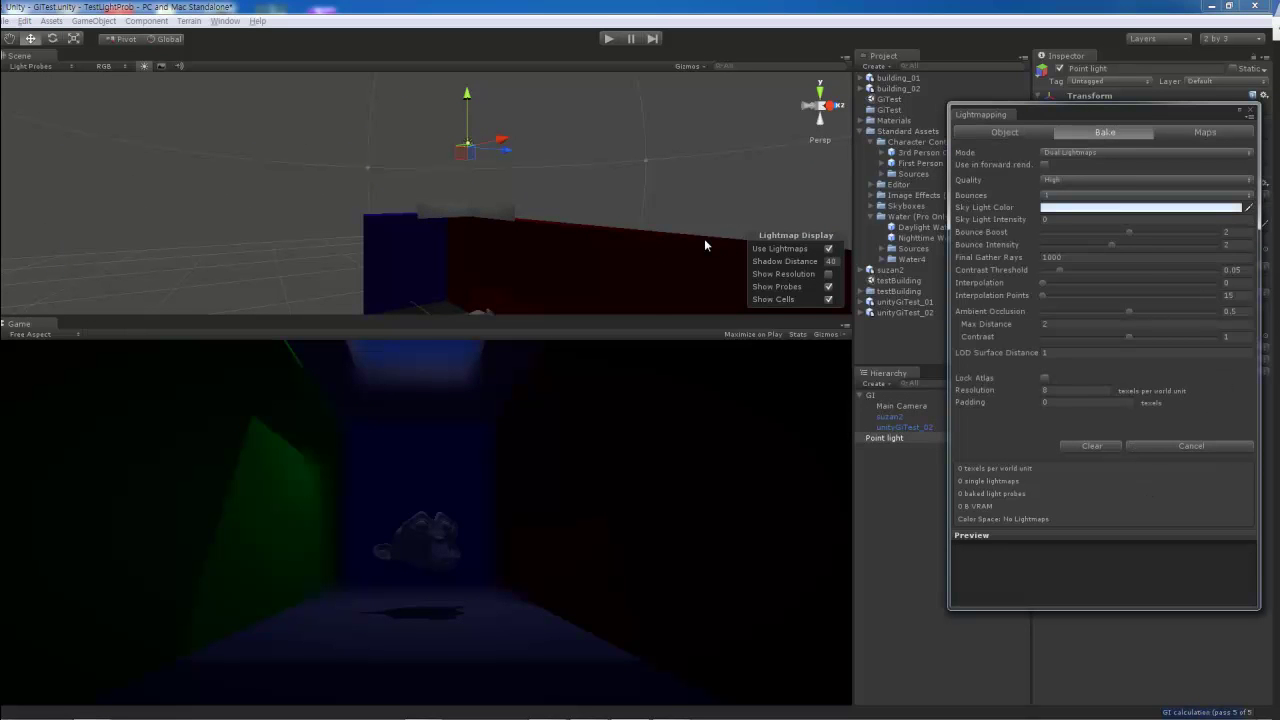
left_click_drag(1146, 114, 997, 424)
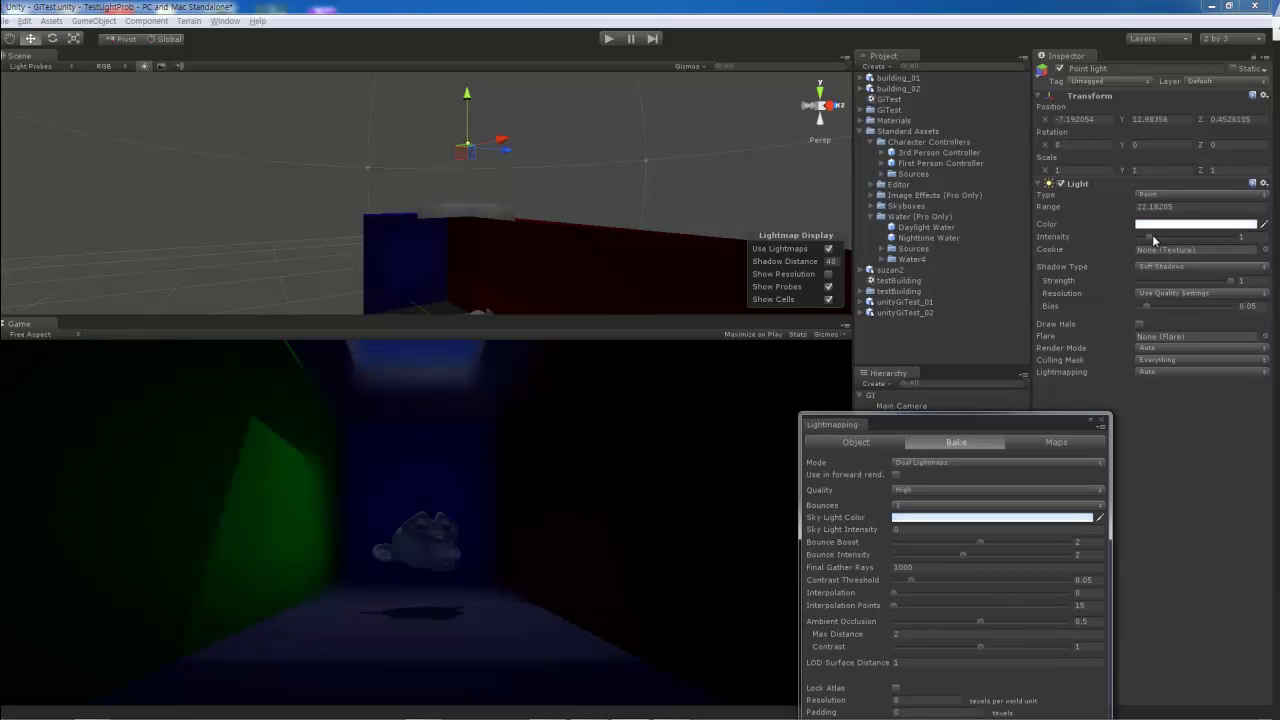
left_click_drag(1153, 238, 1183, 237)
left_click_drag(1061, 424, 1158, 150)
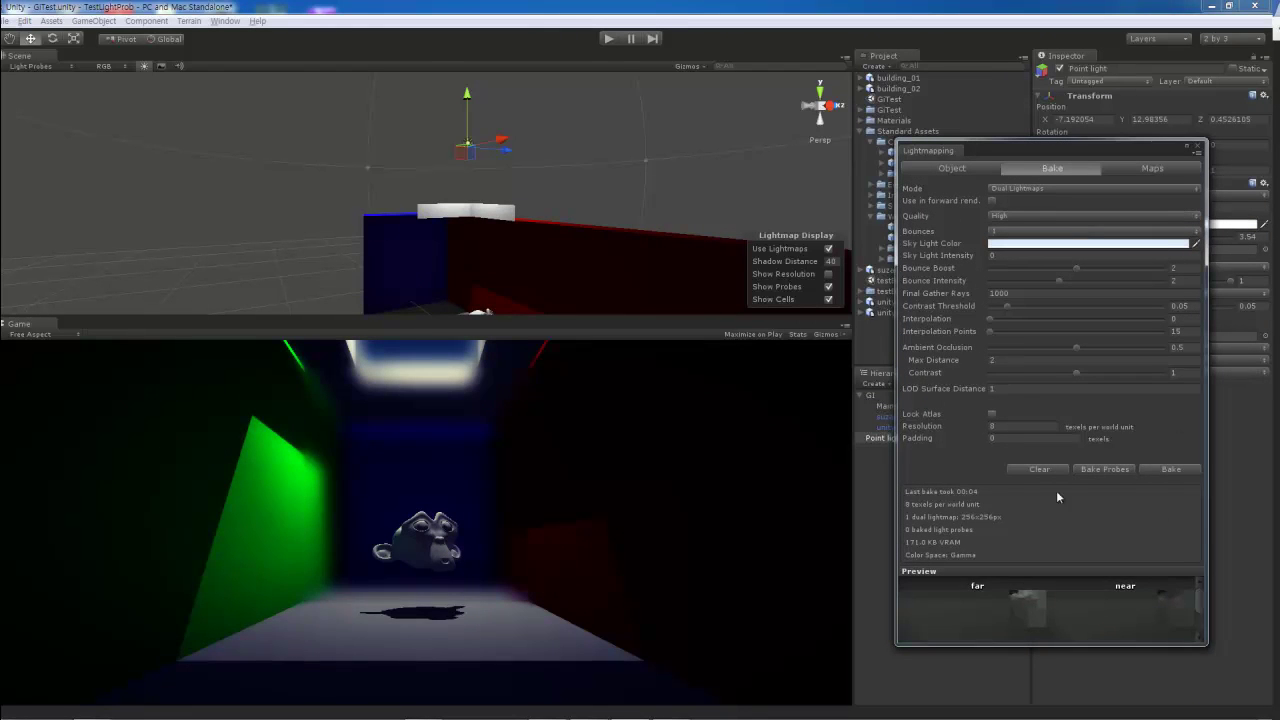
left_click(1171, 469)
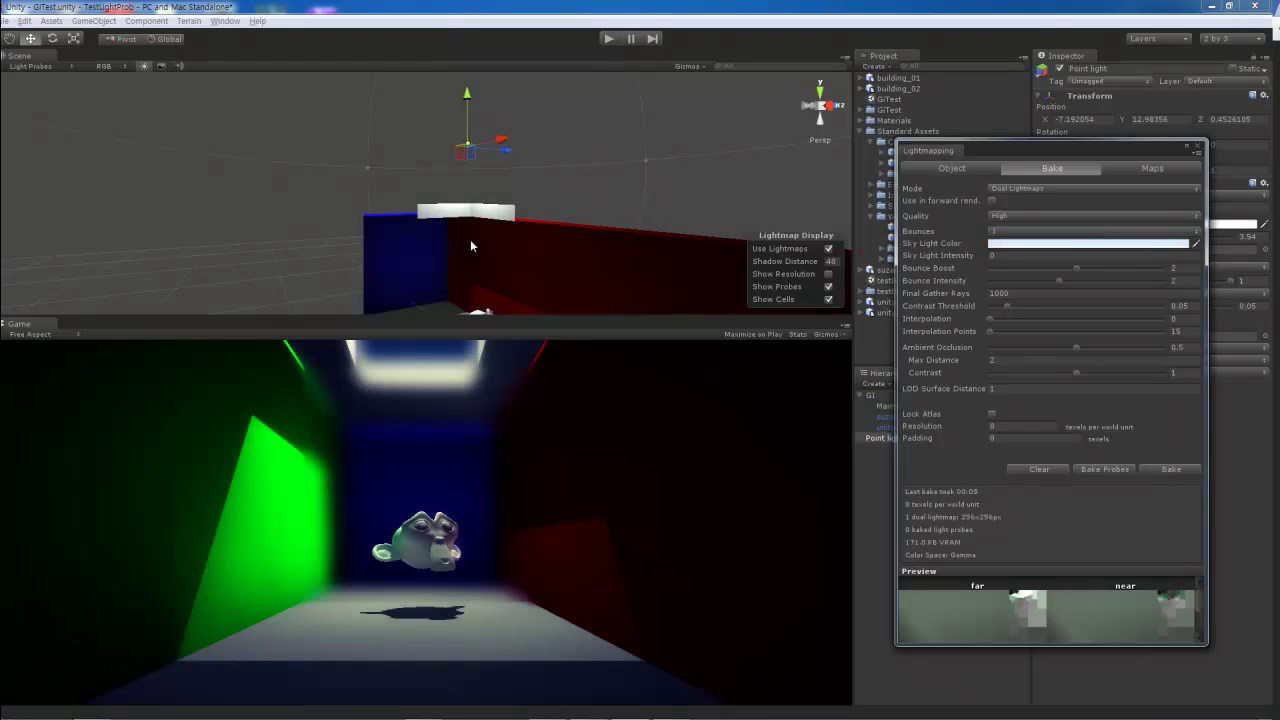
Step: Move the Main Camera closer to the monkey and clear the baked lightmaps
mouse_move(680, 146)
left_mouse_down("alt")
mouse_move(477, 125)
mouse_move(706, 214)
left_mouse_up("alt")
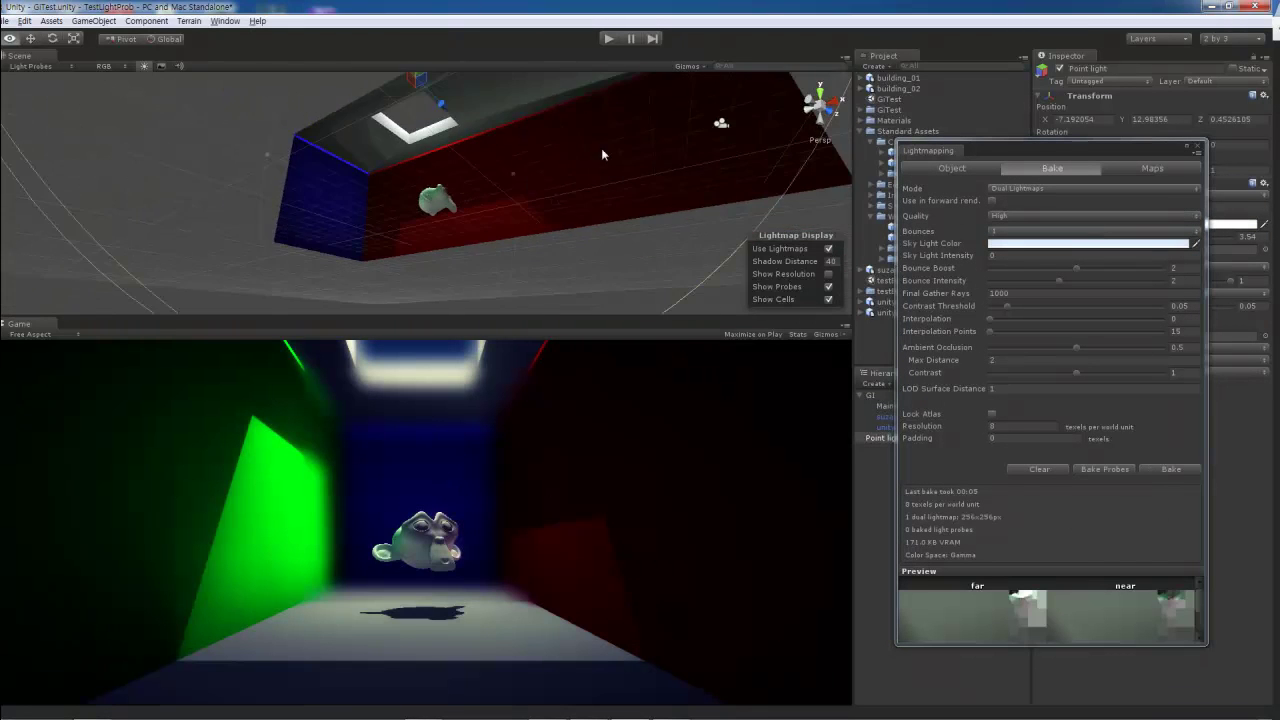
left_click(686, 203)
key("f")
mouse_move(440, 204)
left_mouse_down()
mouse_move(455, 205)
mouse_move(433, 192)
mouse_move(457, 162)
left_mouse_up()
left_click(457, 162)
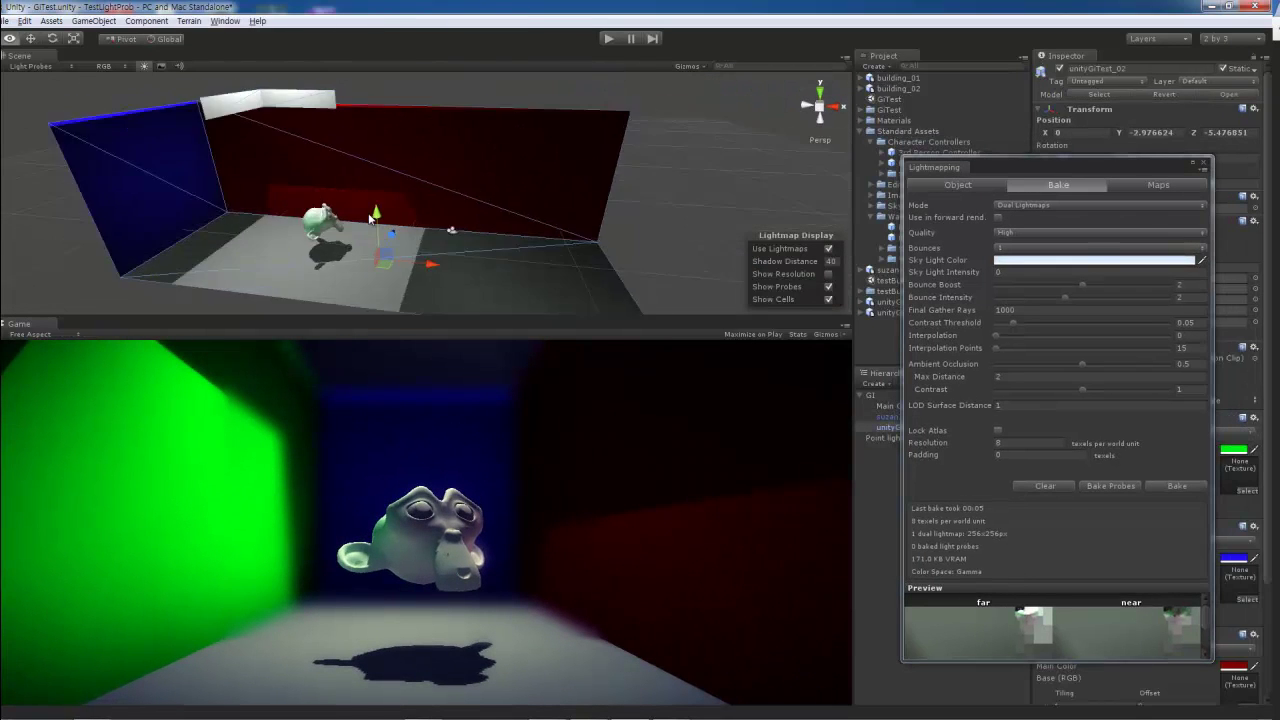
left_click_drag(352, 181, 457, 165, "alt")
left_click(1045, 485)
Step: Lower the Point light into the room with intensity 1.03 and range about 18.5
left_click(1202, 163)
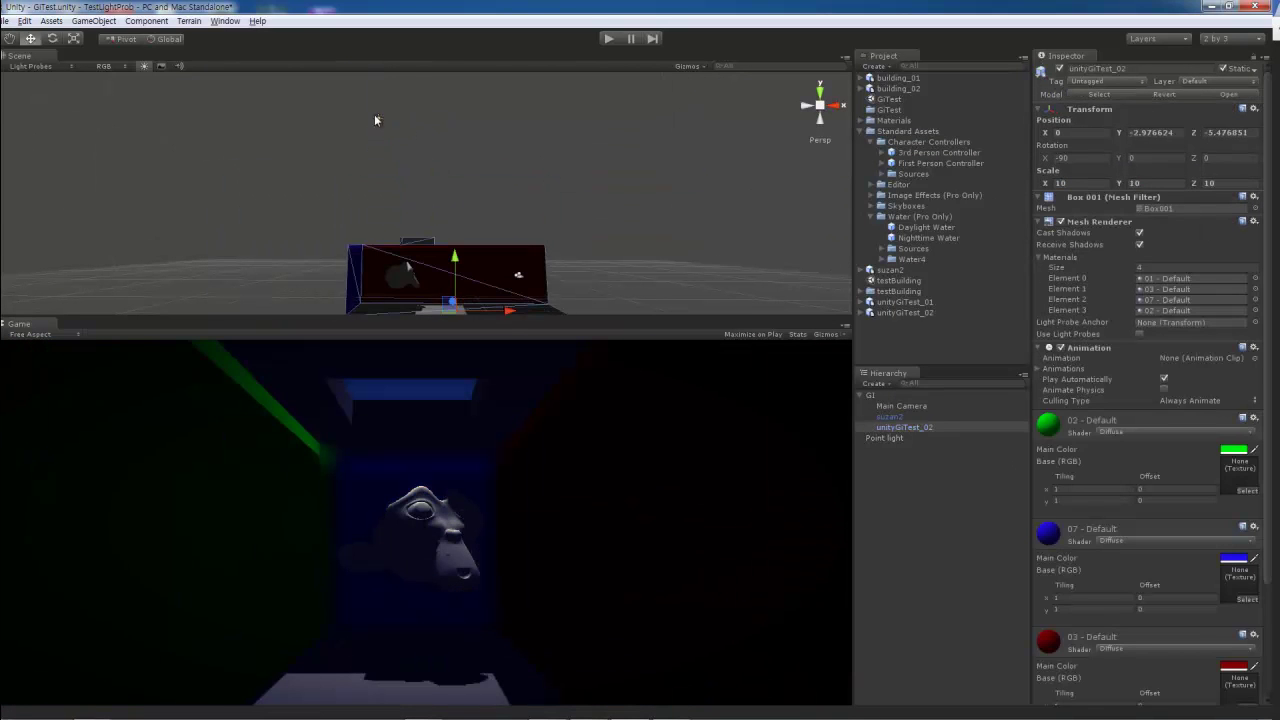
left_click(376, 116)
mouse_move(424, 118)
left_mouse_down()
mouse_move(406, 216)
mouse_move(464, 224)
left_mouse_up()
left_click_drag(1190, 246, 1155, 246)
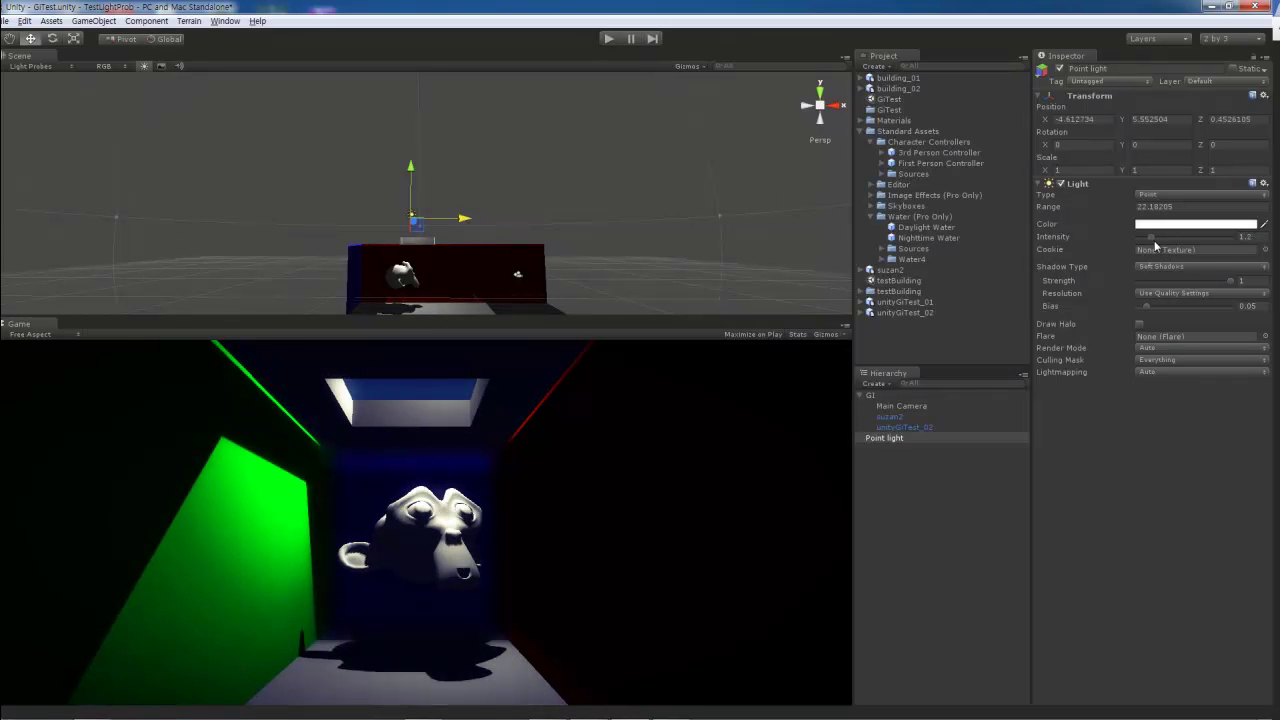
left_click_drag(719, 216, 668, 220)
left_click_drag(1152, 240, 1148, 237)
left_click_drag(410, 168, 478, 172)
Step: Reopen the Lightmapping settings and place the window beside the Hierarchy
left_click(225, 20)
left_click(926, 227)
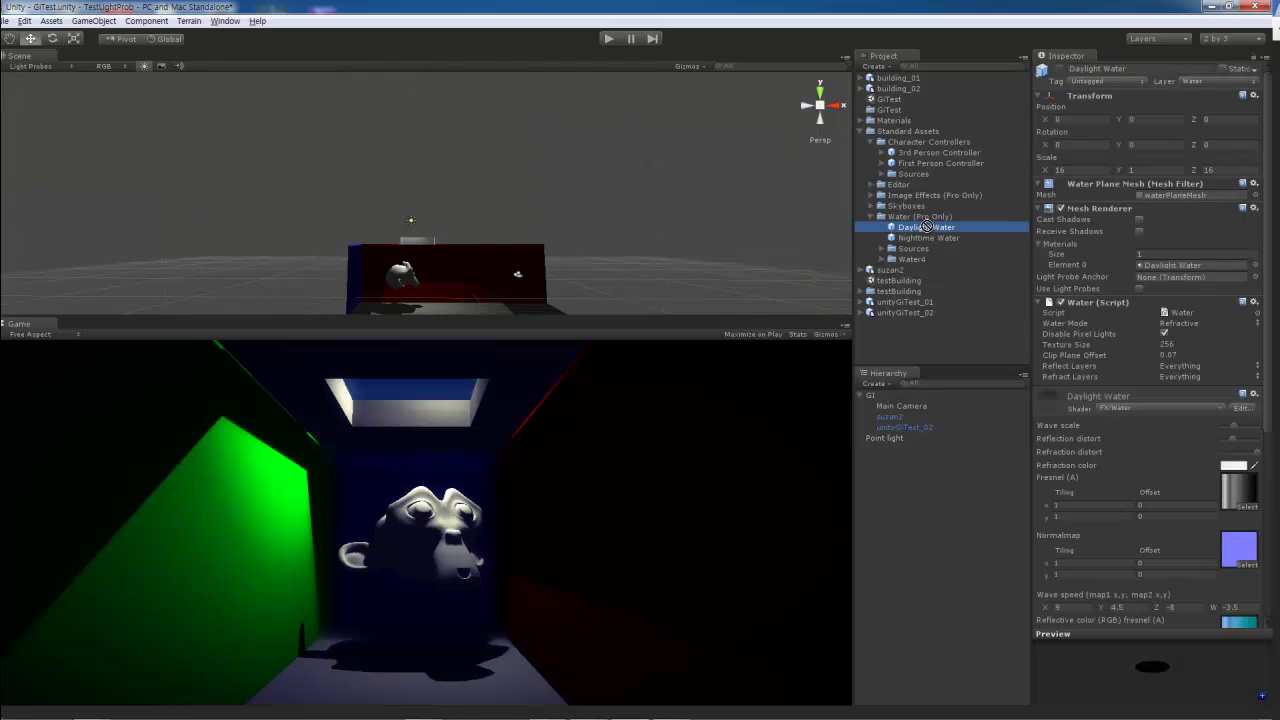
left_click(225, 20)
left_click(171, 241)
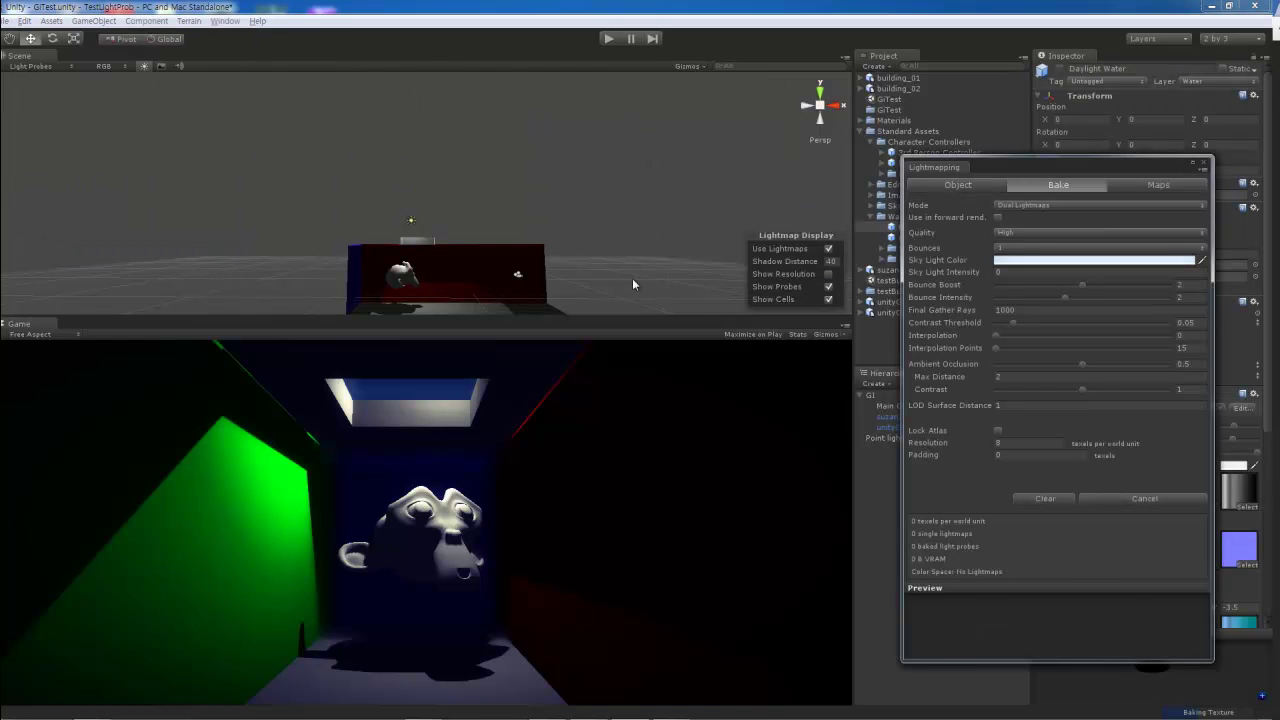
mouse_move(632, 278)
left_mouse_down("alt")
mouse_move(286, 102)
mouse_move(264, 209)
left_mouse_up("alt")
scroll(273, 209, "down", 3)
mouse_move(1032, 167)
left_mouse_down()
mouse_move(1217, 126)
mouse_move(1259, 101)
left_mouse_up()
Step: Add the Nighttime Water prefab and raise it so the monkey sits just above
left_click_drag(927, 238, 909, 457)
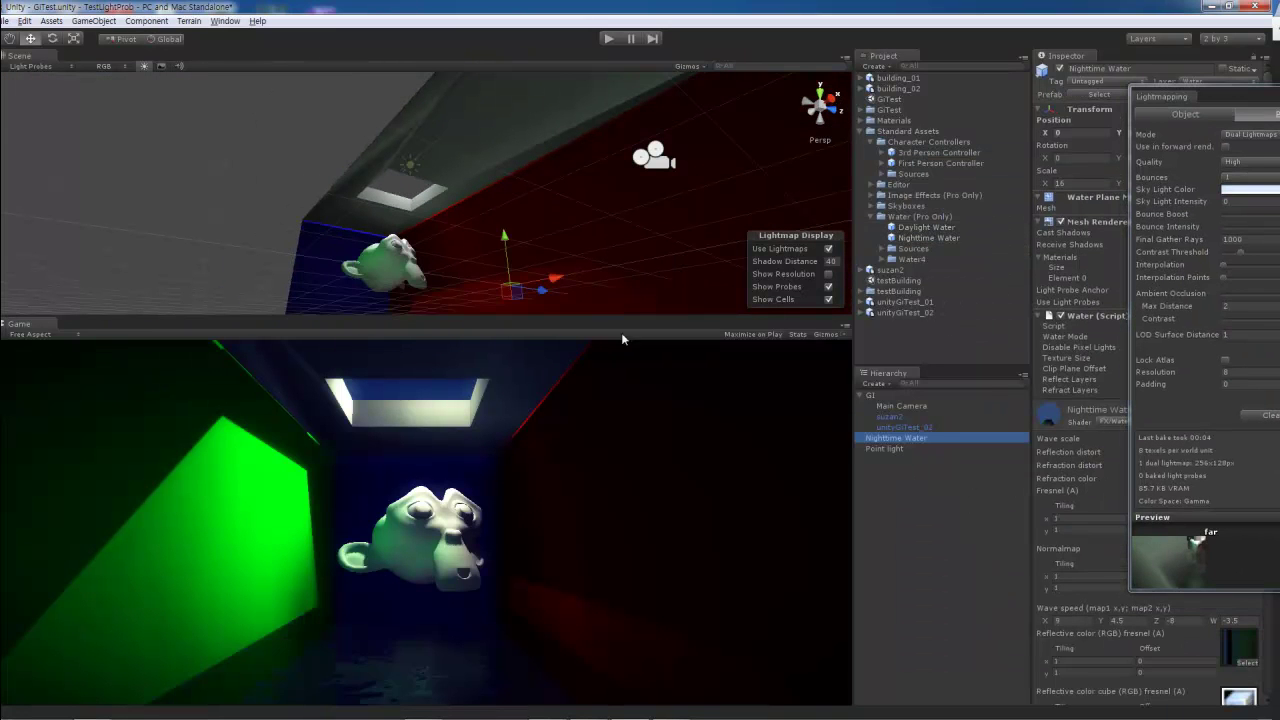
left_click_drag(498, 245, 496, 212)
mouse_move(1258, 96)
left_mouse_down()
mouse_move(1032, 94)
mouse_move(1026, 57)
left_mouse_up()
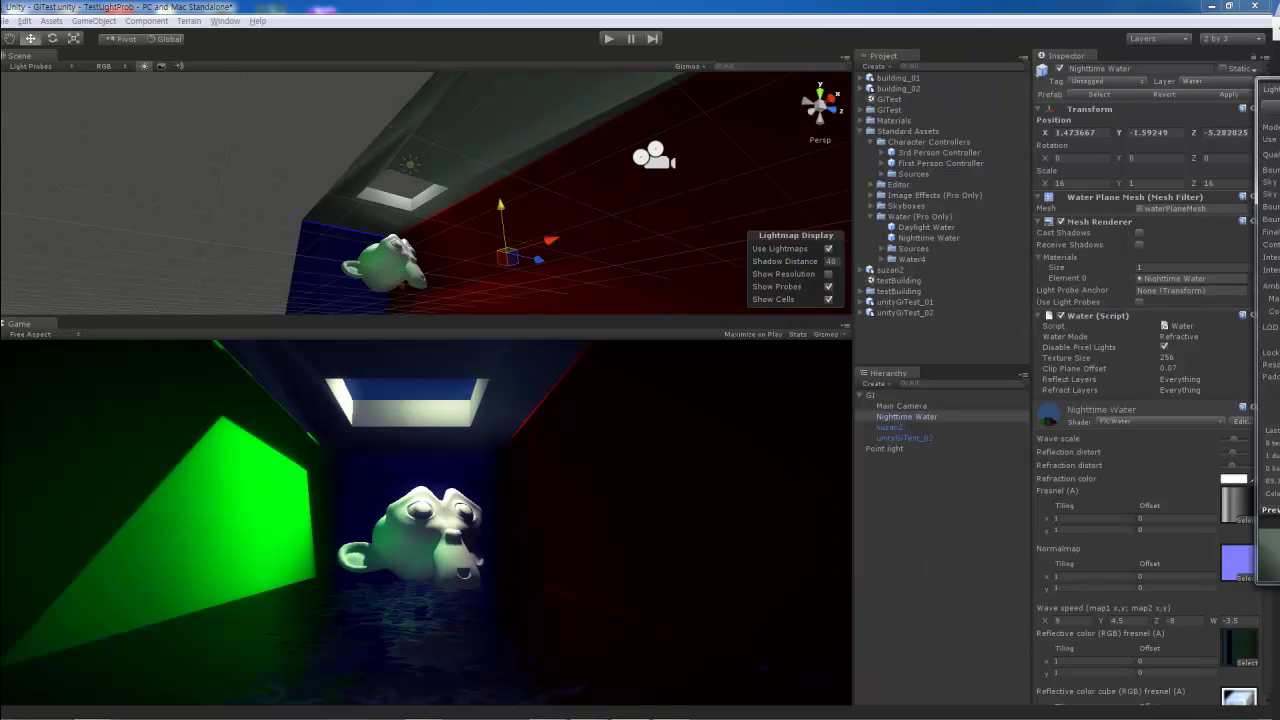
left_click(903, 406)
left_click(910, 417)
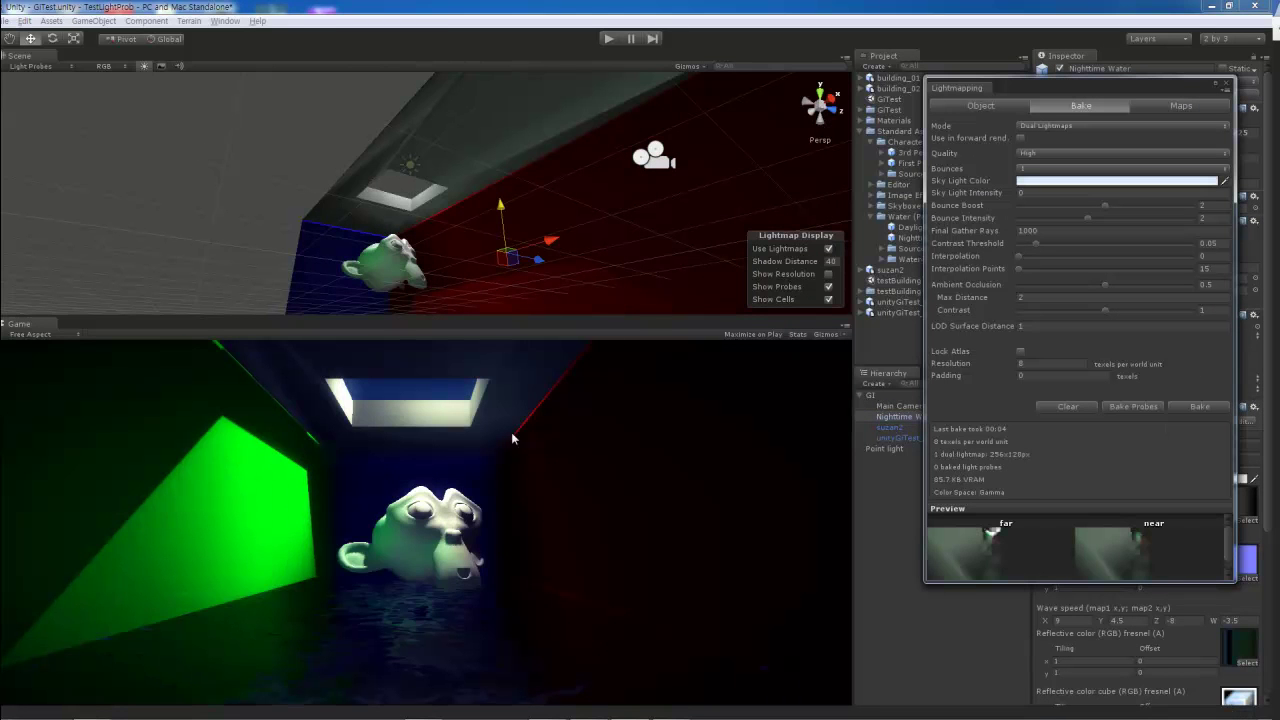
Step: Move the Main Camera closer to the monkey and close the Lightmapping window
left_click(654, 157)
left_click_drag(600, 200, 520, 240, "alt")
mouse_move(430, 240)
left_mouse_down()
mouse_move(459, 254)
mouse_move(536, 252)
left_mouse_up()
left_click(1096, 424)
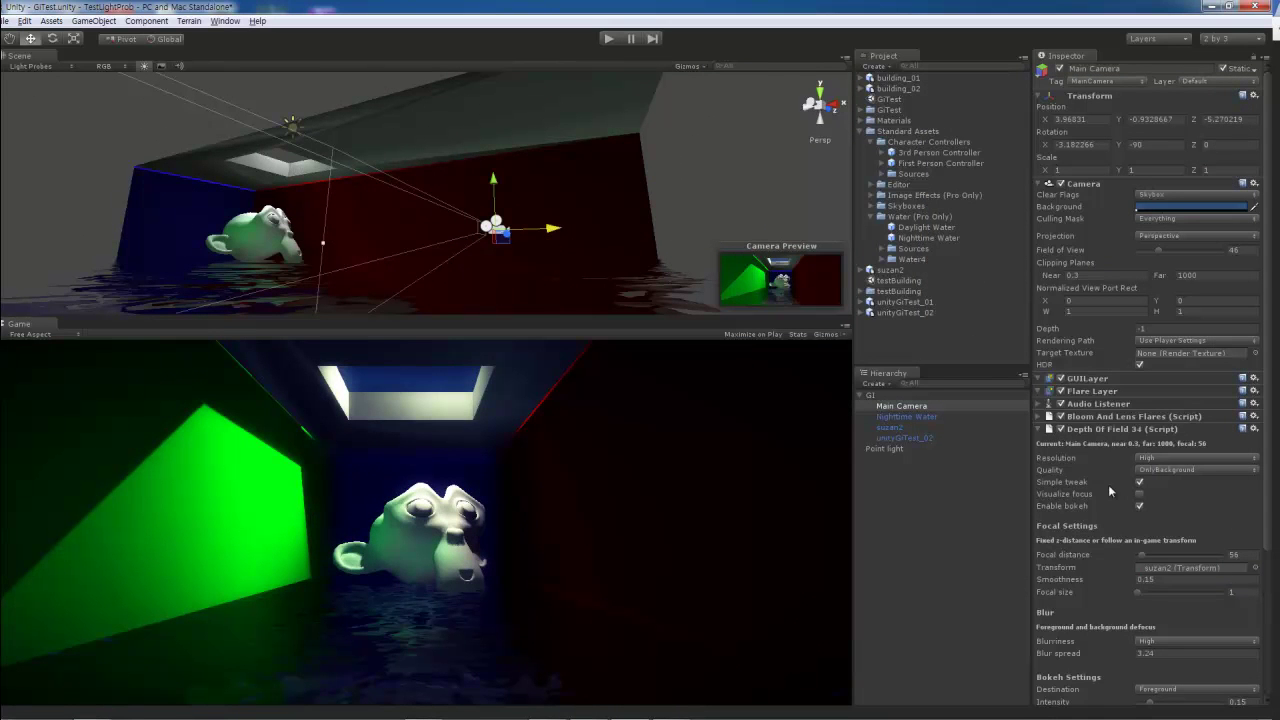
Step: Set depth of field focal distance to 0.3, keep suzan2 as the focus target, and adjust smoothness
left_click(1139, 494)
mouse_move(1143, 554)
left_mouse_down()
mouse_move(1123, 554)
mouse_move(1173, 595)
mouse_move(1136, 593)
left_mouse_up()
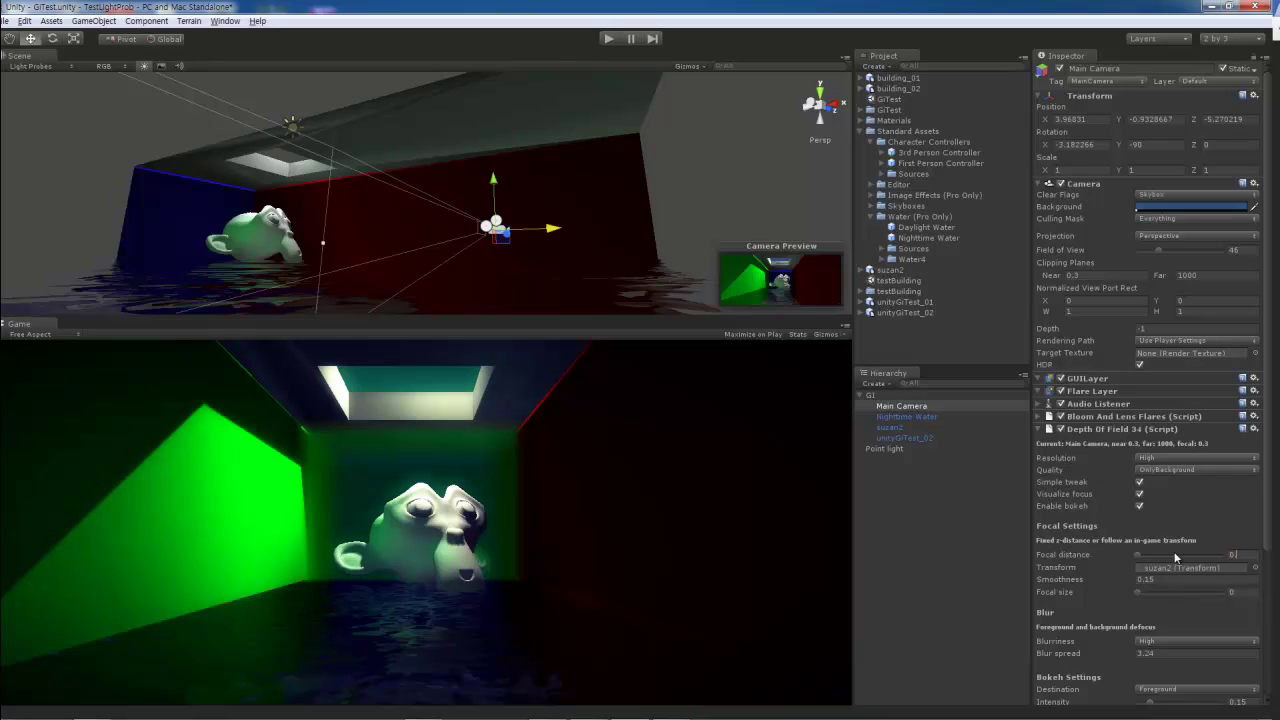
left_click_drag(1060, 579, 1070, 590)
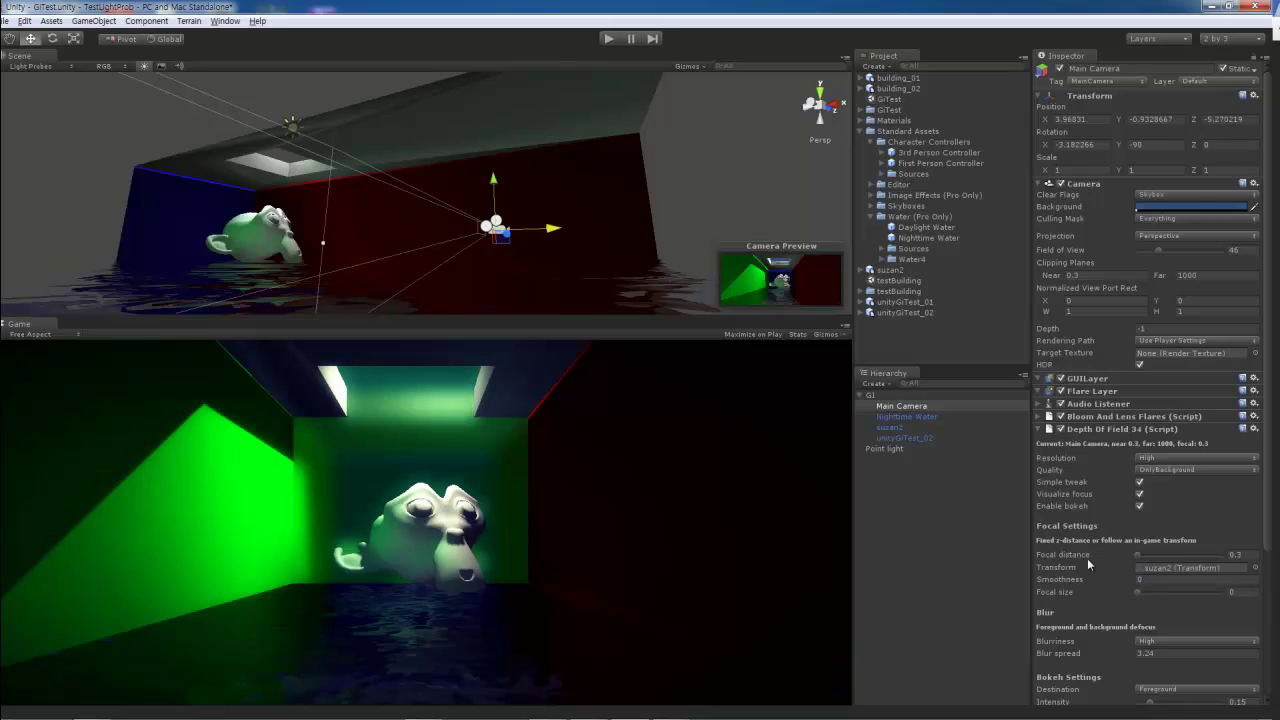
scroll(1252, 531, "down", 5)
left_click(1255, 371)
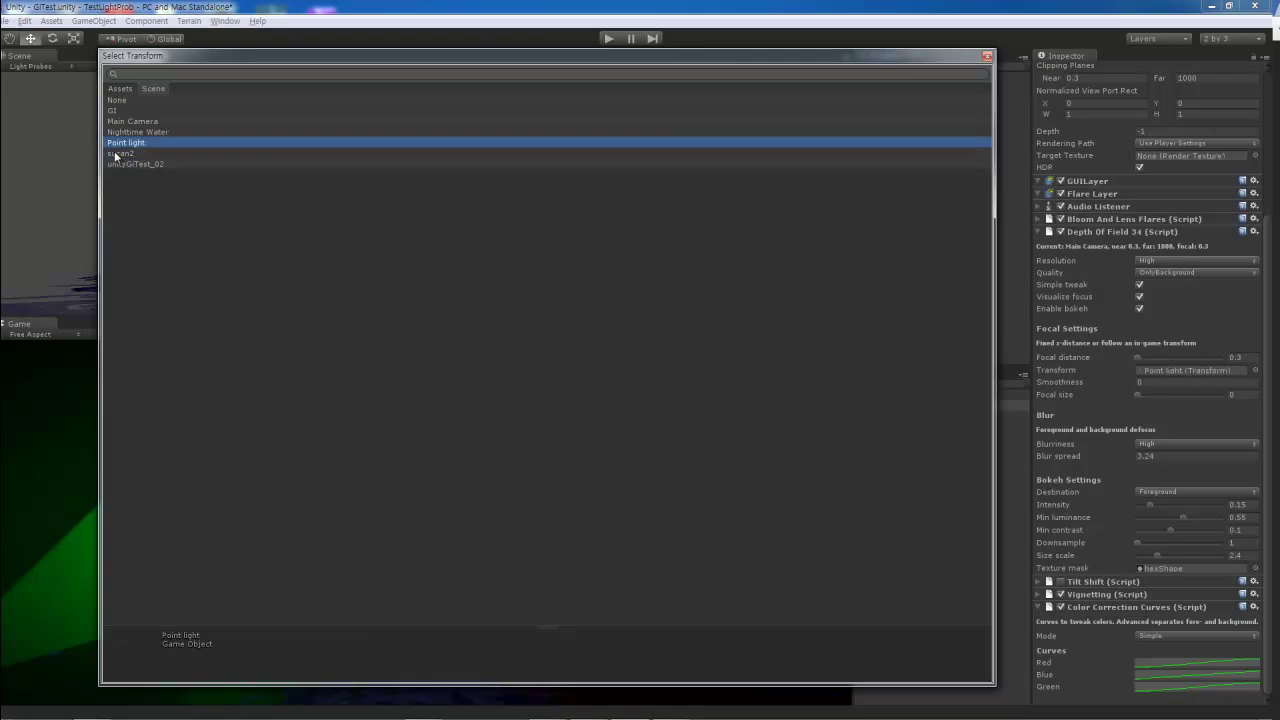
left_click(1012, 501)
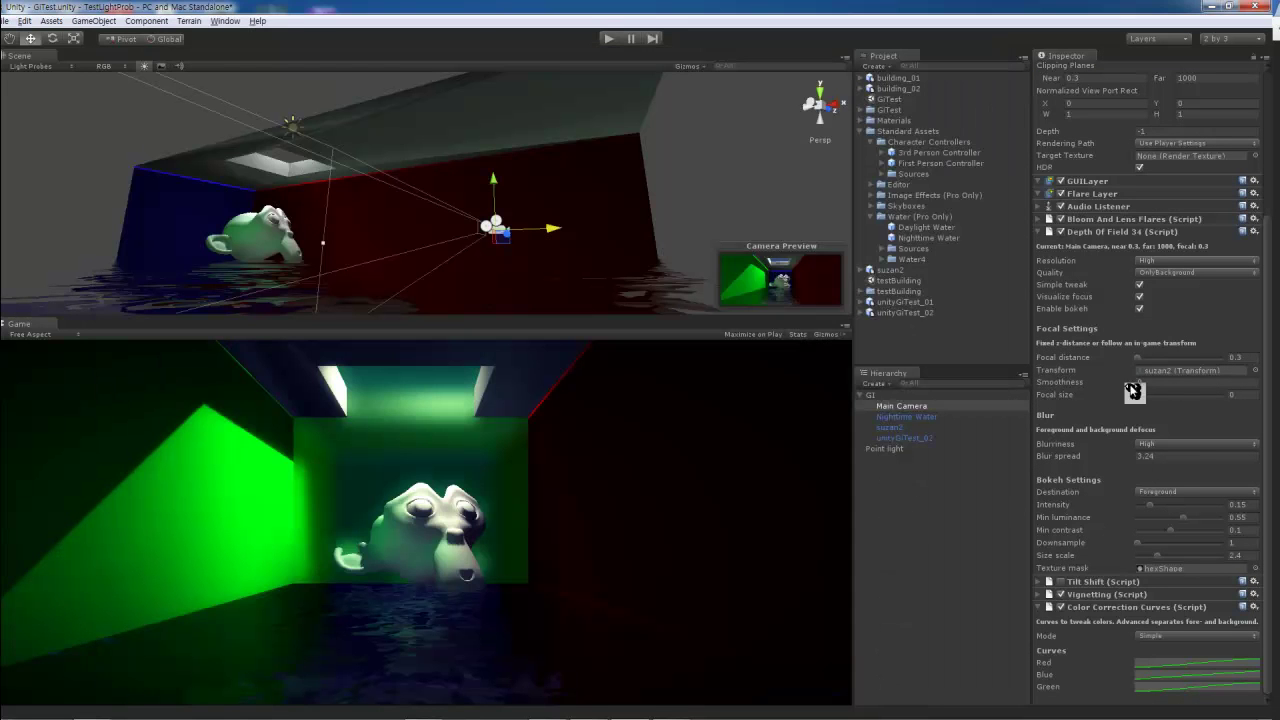
left_click_drag(1100, 385, 1108, 388)
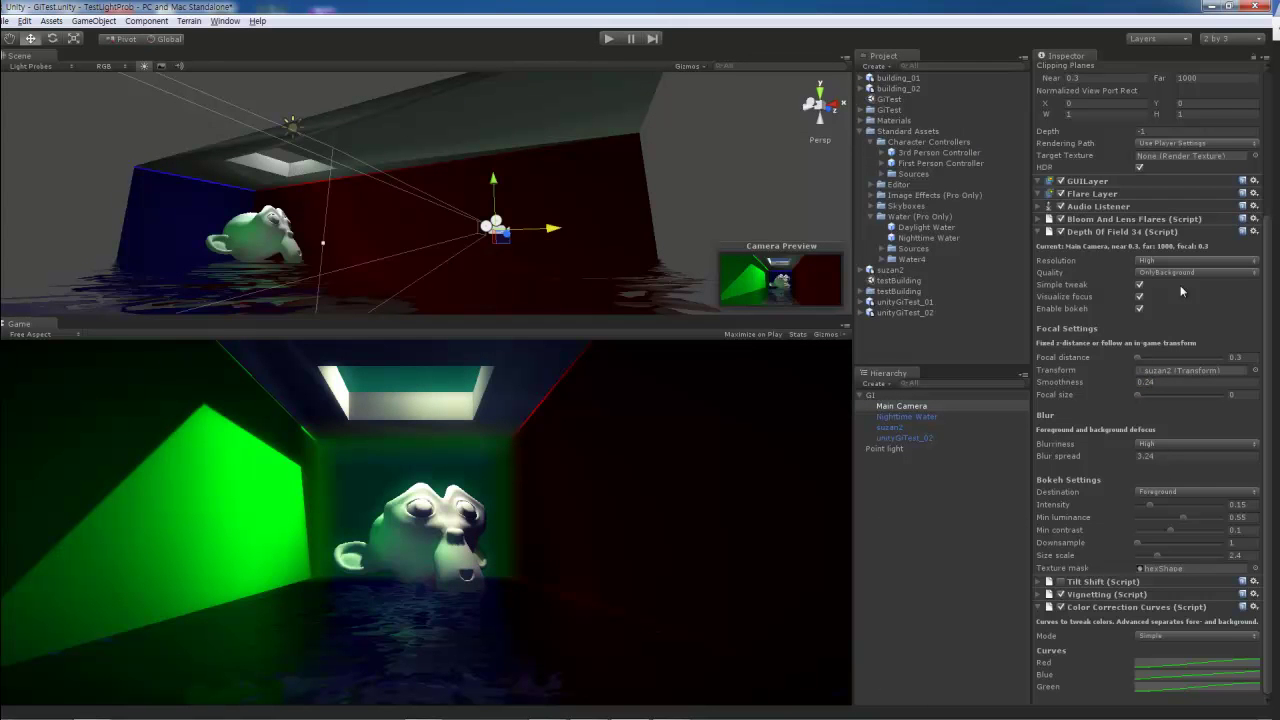
Step: Turn off Visualize Focus and preview the depth of field blur in Play mode
left_click(1139, 297)
left_click(608, 38)
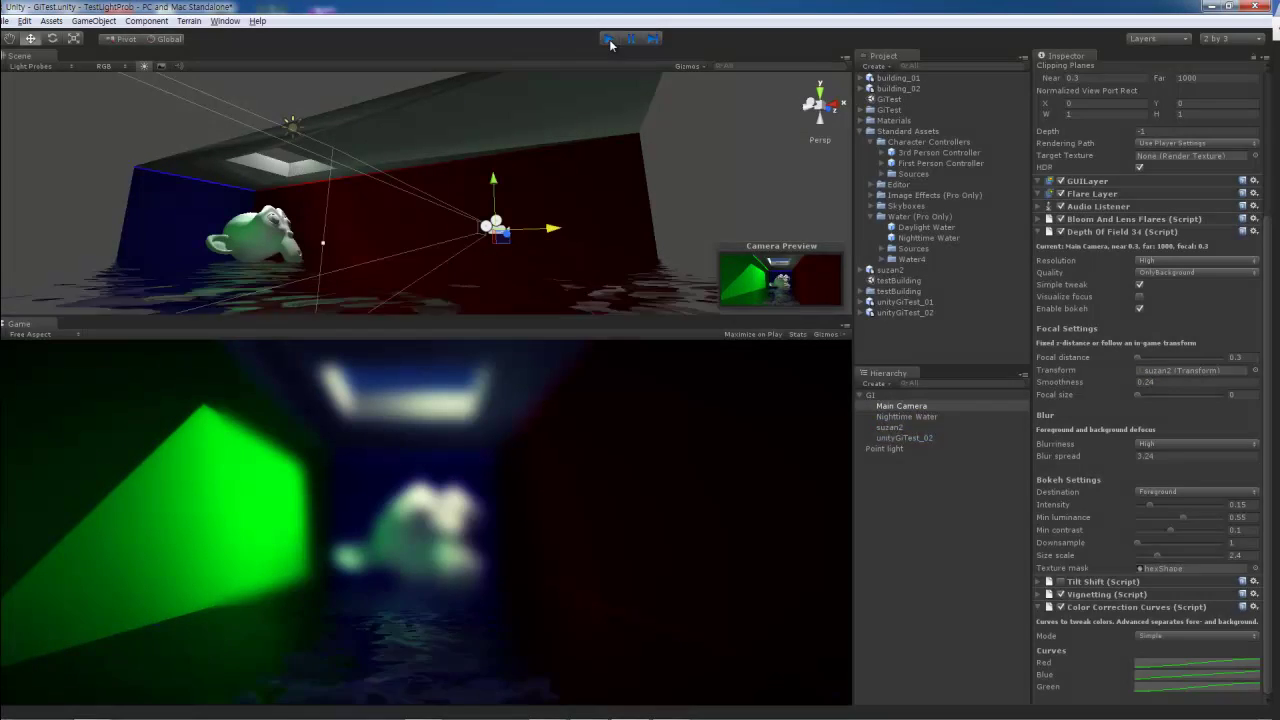
left_click(609, 39)
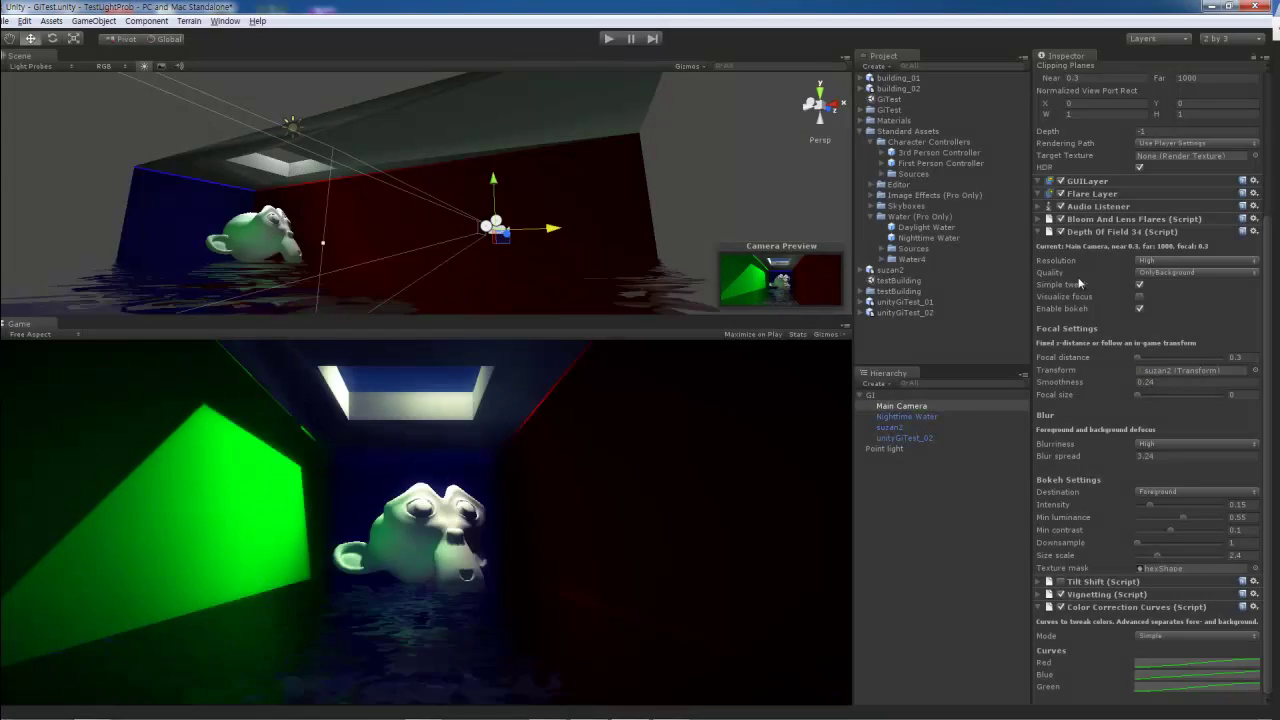
left_click(1139, 298)
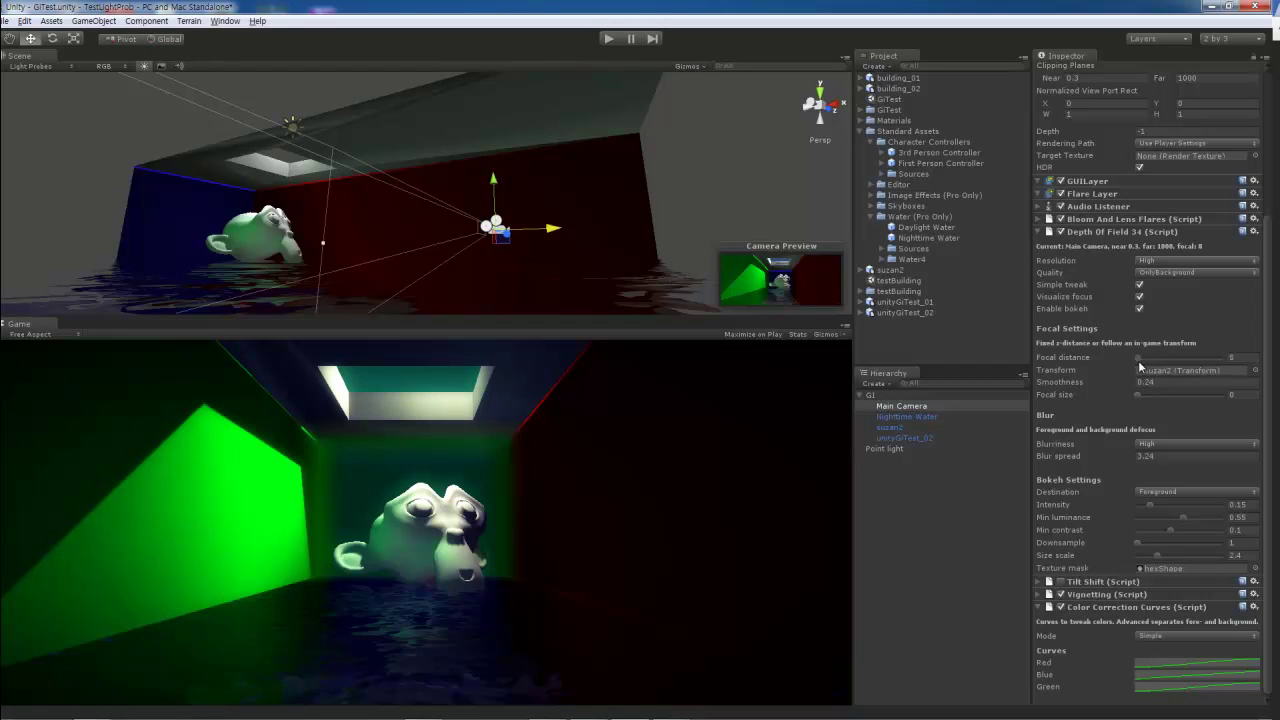
left_click(608, 38)
left_click(608, 38)
left_click(608, 38)
left_click(608, 38)
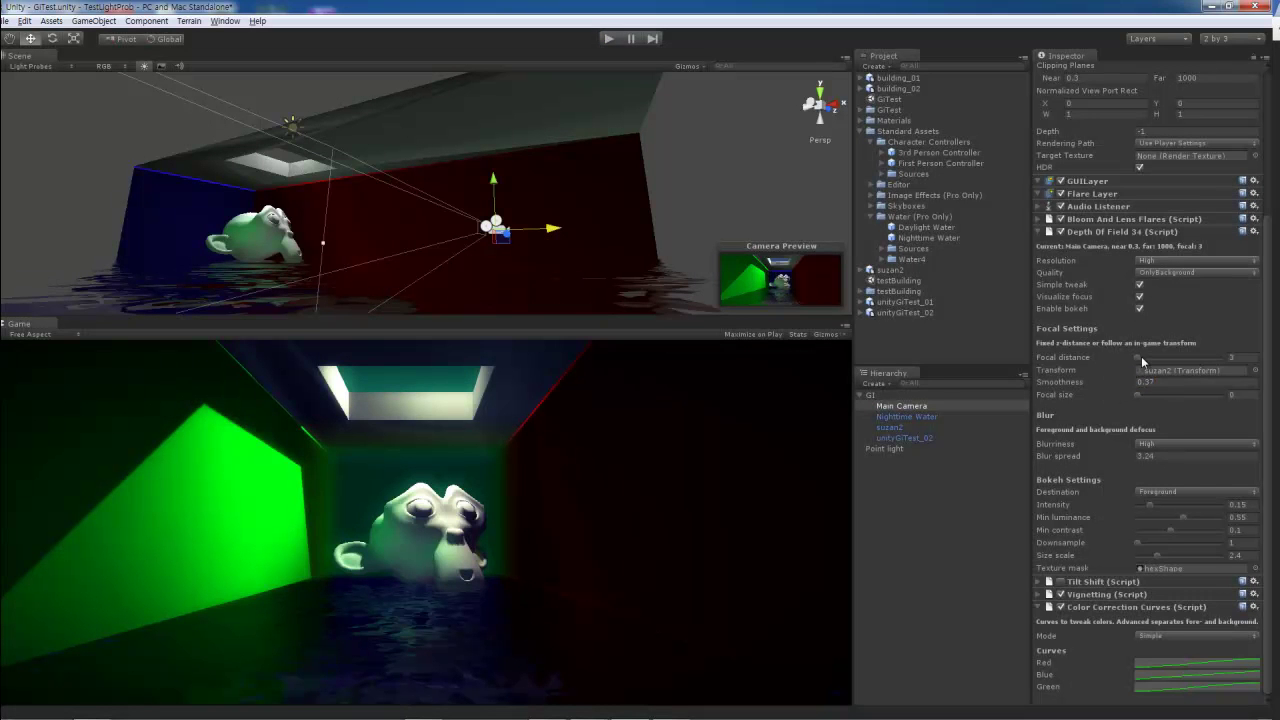
left_click(1139, 296)
left_click(608, 38)
left_click(608, 38)
left_click(613, 40)
left_click(613, 40)
Step: With the Main Camera reselected, enable the tilt-shift blur
left_click(1180, 370)
left_click(1010, 416)
left_click(1000, 405)
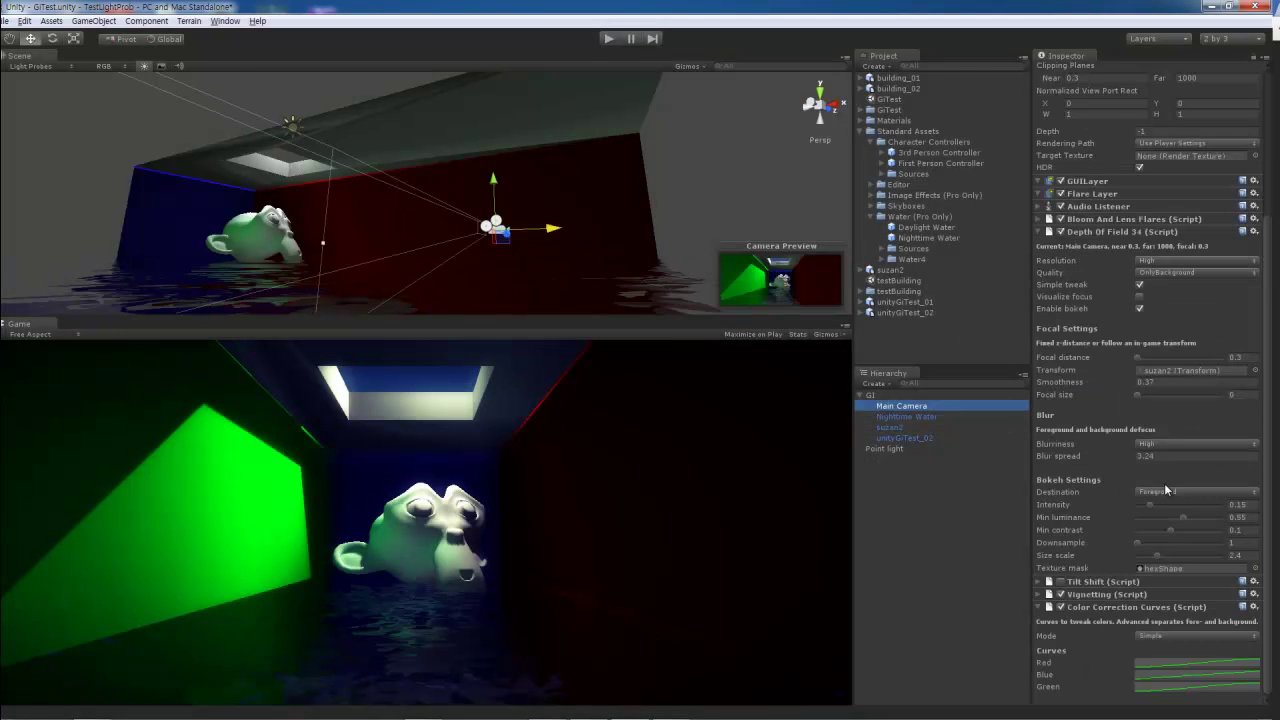
left_click(1060, 581)
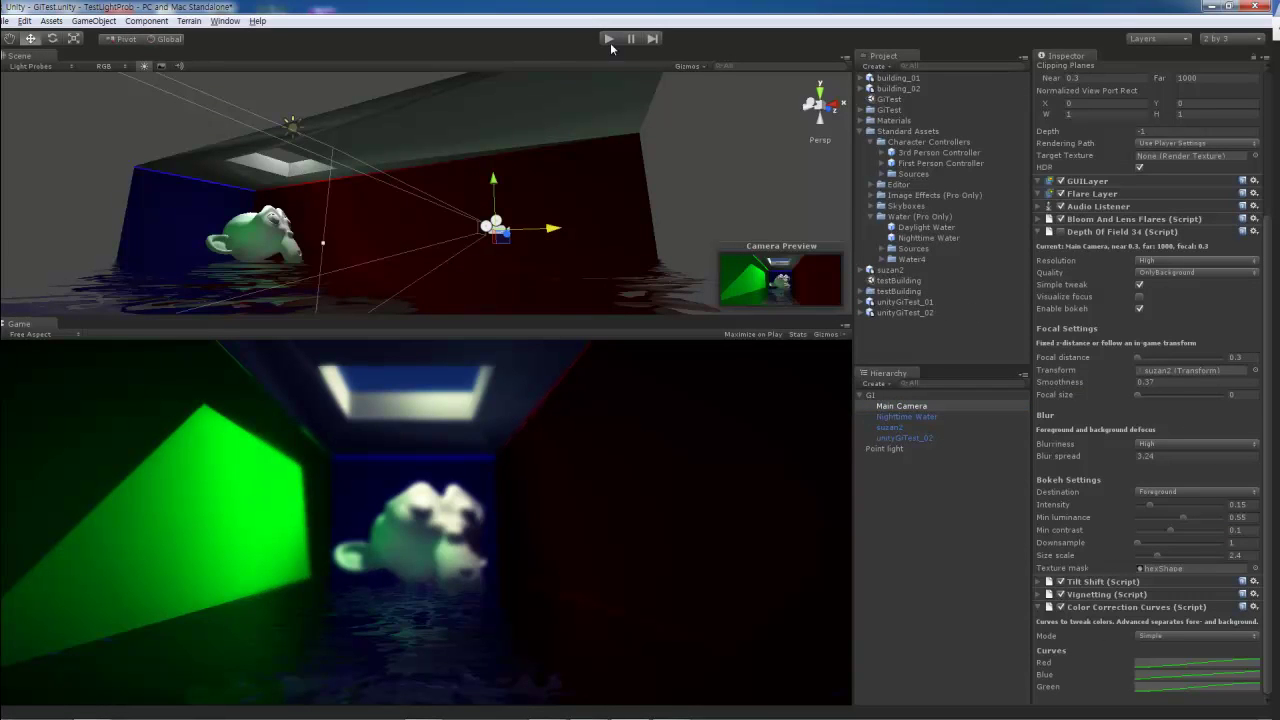
Step: Move the Point light to sit just below Nighttime Water in the Hierarchy
left_click(609, 42)
left_click(609, 42)
left_click(901, 447)
left_click_drag(898, 419, 900, 424)
Step: Clear the existing lightmaps and rebake them in the Lightmapping window
left_click(225, 20)
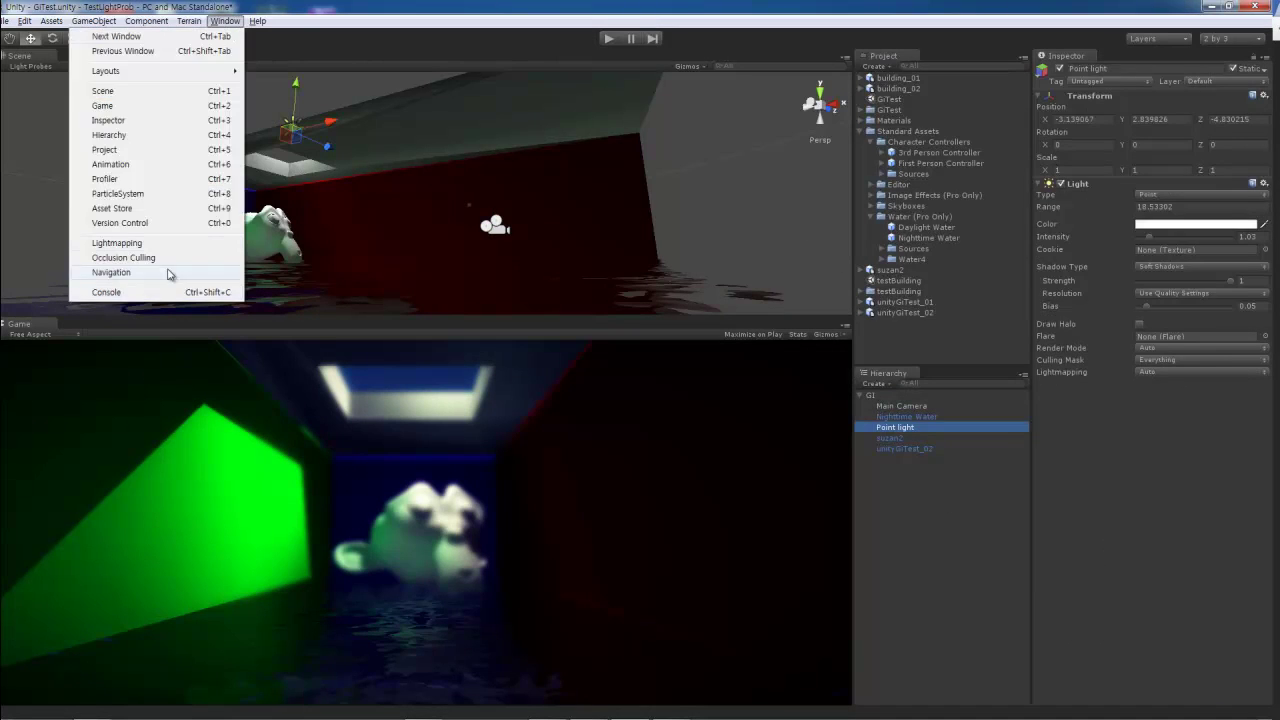
left_click(110, 252)
left_click(1068, 419)
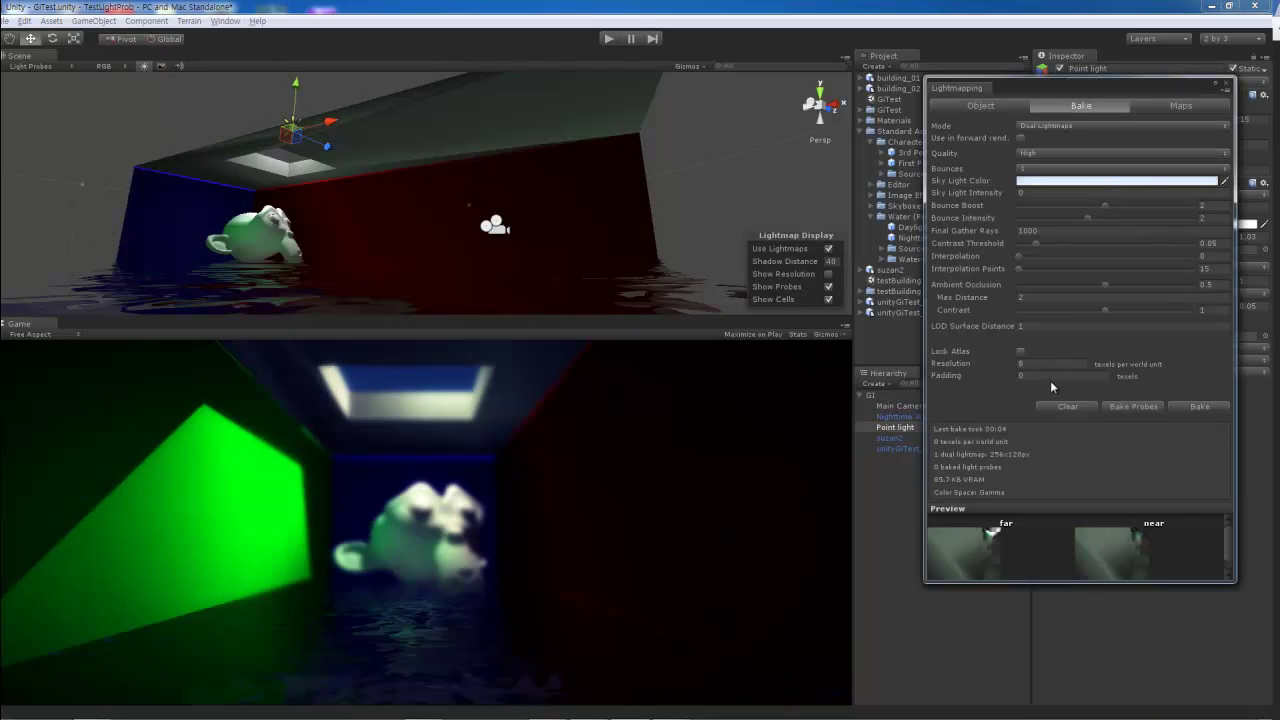
left_click(1230, 87)
Step: Select the Main Camera and nudge it slightly along X
left_click(901, 405)
scroll(1159, 285, "down", 5)
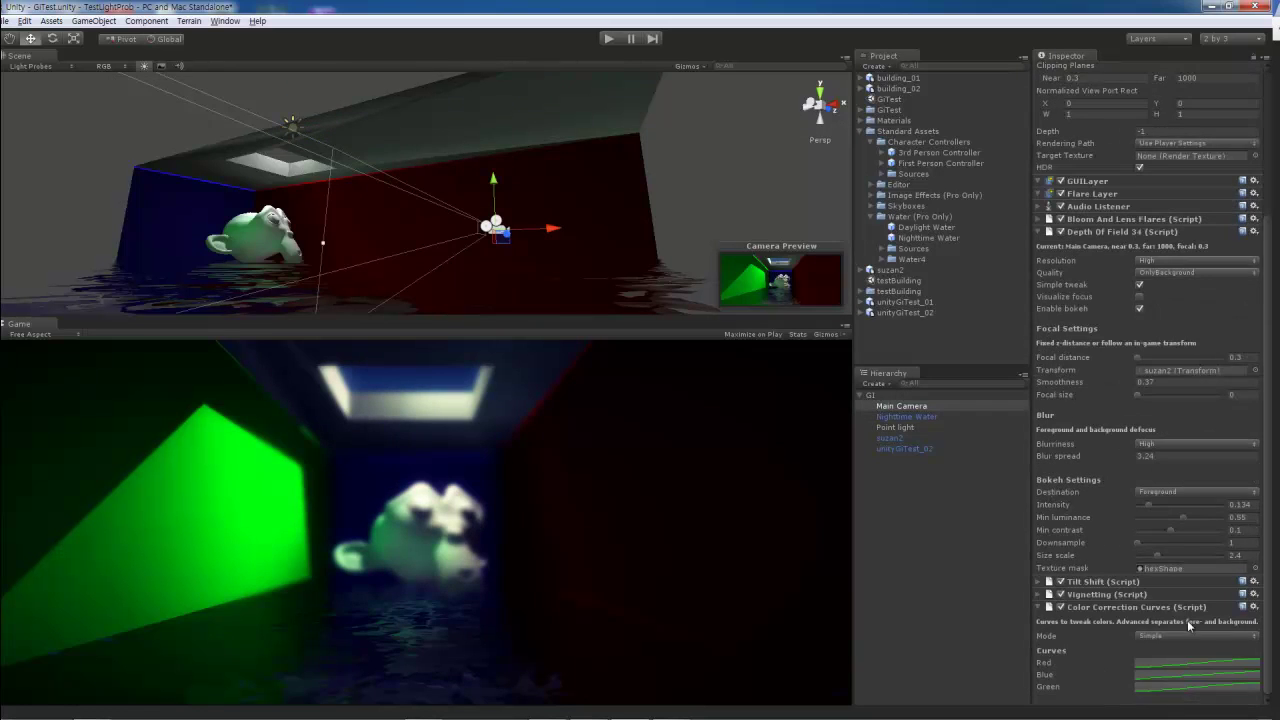
left_click_drag(553, 228, 568, 242)
Step: Add a Tonemapping image effect to the Main Camera
left_click(1046, 232)
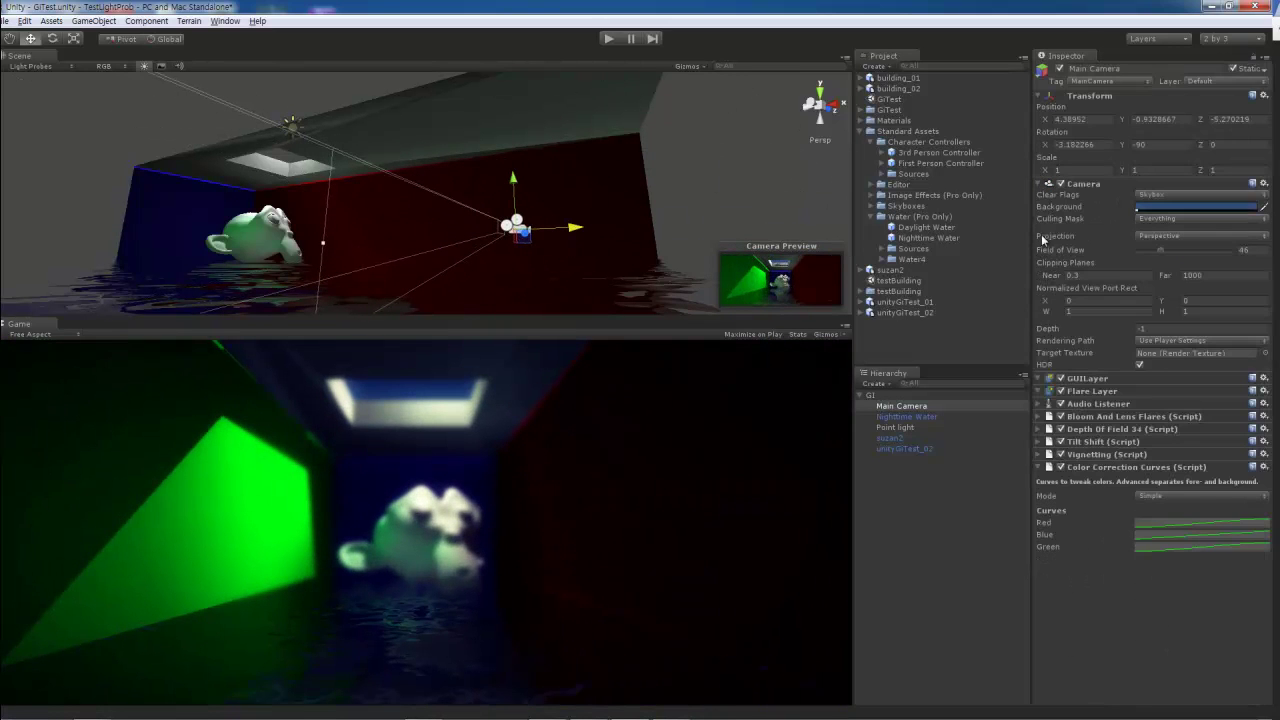
left_click(1060, 442)
left_click(146, 20)
mouse_move(85, 123)
left_click(250, 449)
Step: Set the tonemapping technique to AdaptiveReinhard with middle grey about 0.08
left_click(1170, 594)
left_click(1166, 622)
left_click(1170, 594)
left_click(1174, 638)
left_click(1170, 594)
left_click(1180, 652)
left_click(1200, 594)
left_click(1187, 682)
left_click_drag(1056, 608, 1097, 617)
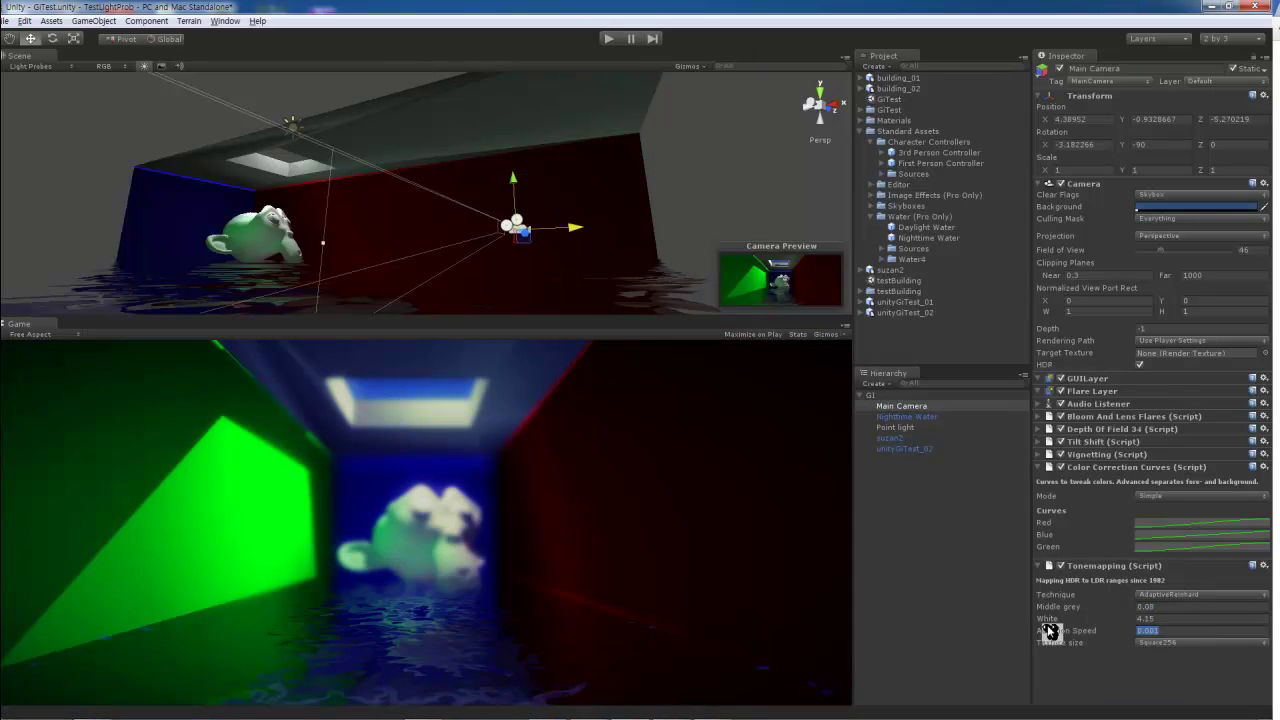
Step: Turn off the tilt-shift blur on the camera
left_click(1194, 648)
left_click(1180, 650)
left_click(1061, 441)
left_click(895, 427)
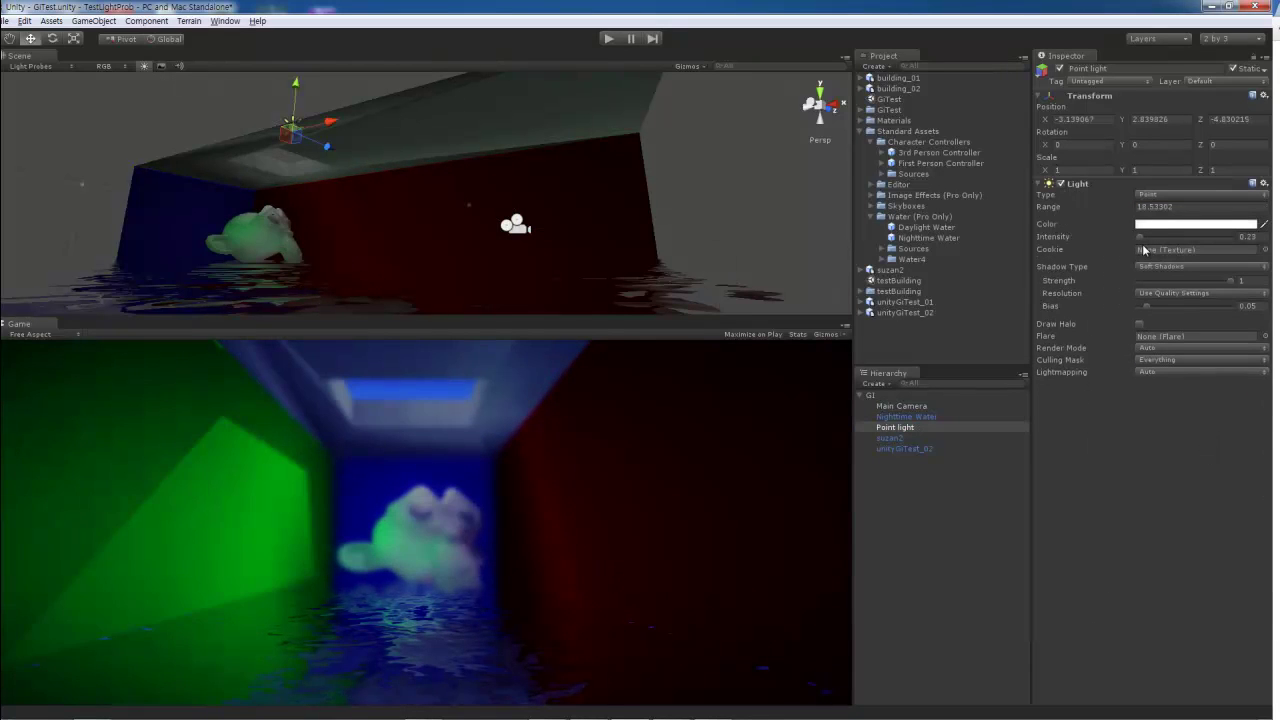
Step: Raise the Point light intensity to 0.8 and view the room from the front
left_click_drag(1147, 248, 1150, 247)
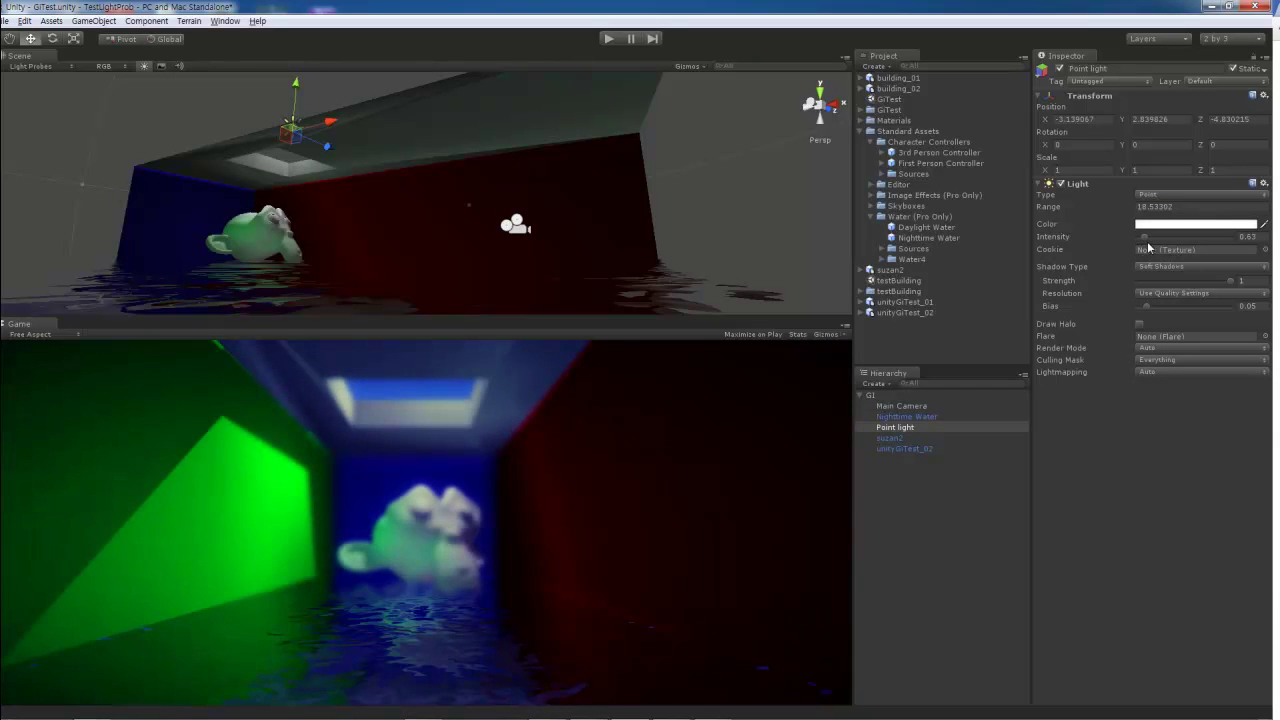
left_click(233, 235)
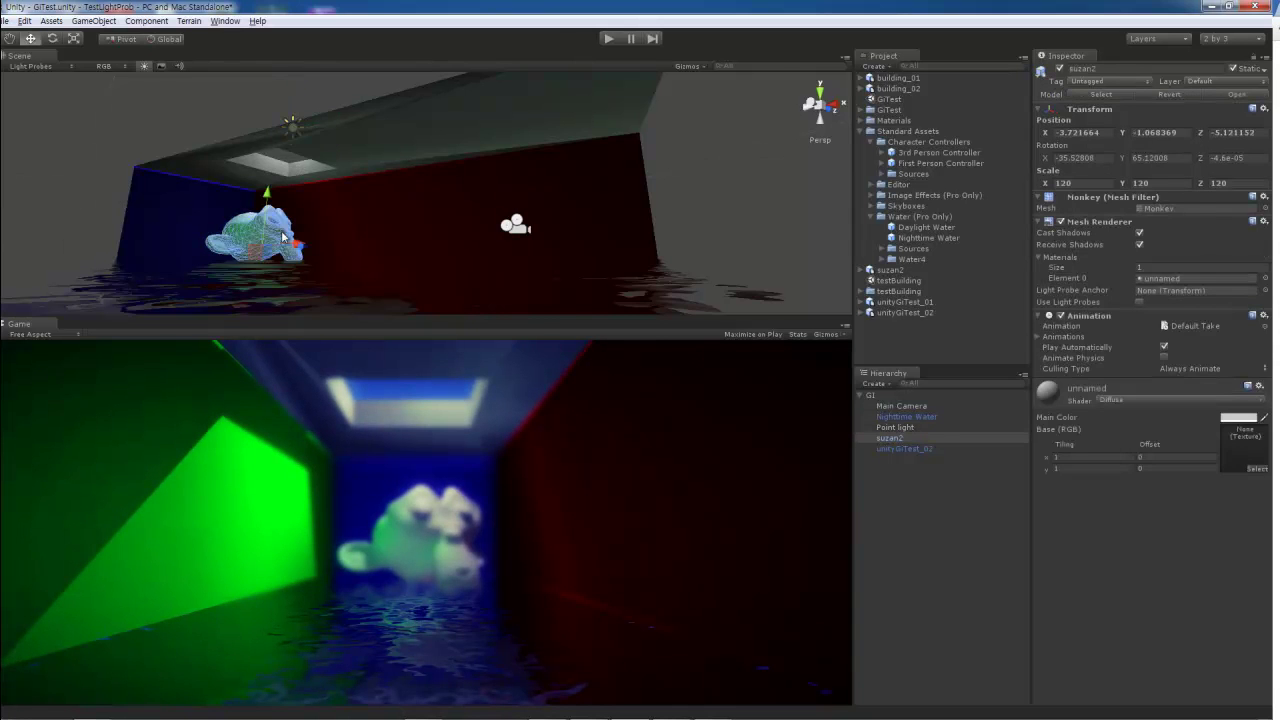
left_click_drag(233, 235, 355, 280, "alt")
left_click(430, 300)
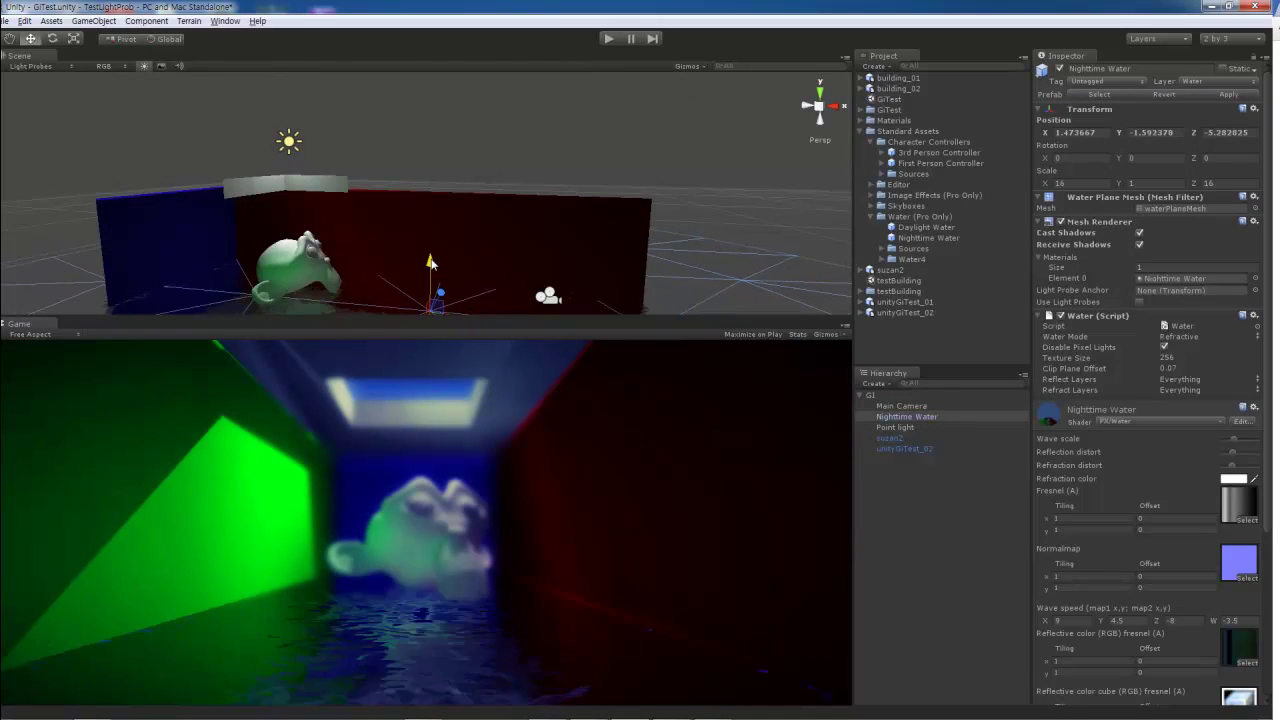
left_click_drag(420, 250, 406, 178, "alt")
Step: Preview in Play mode and move the Main Camera further along X
left_click(606, 38)
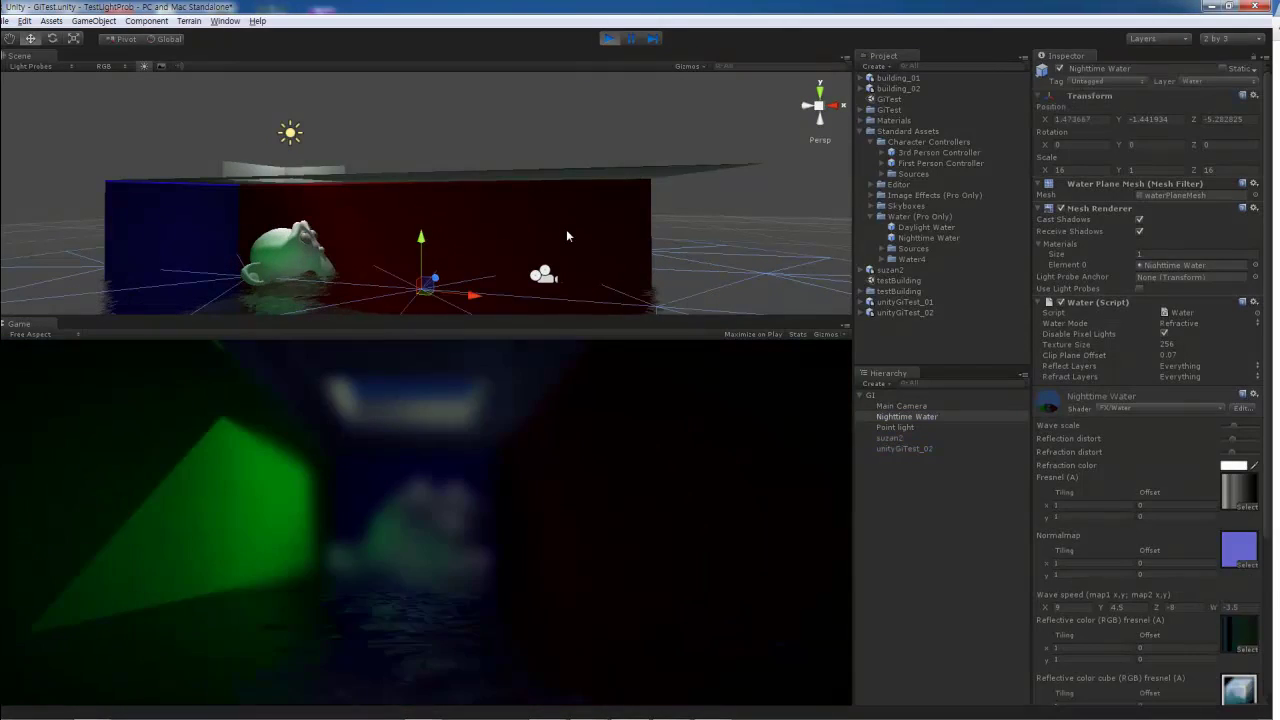
left_click(543, 275)
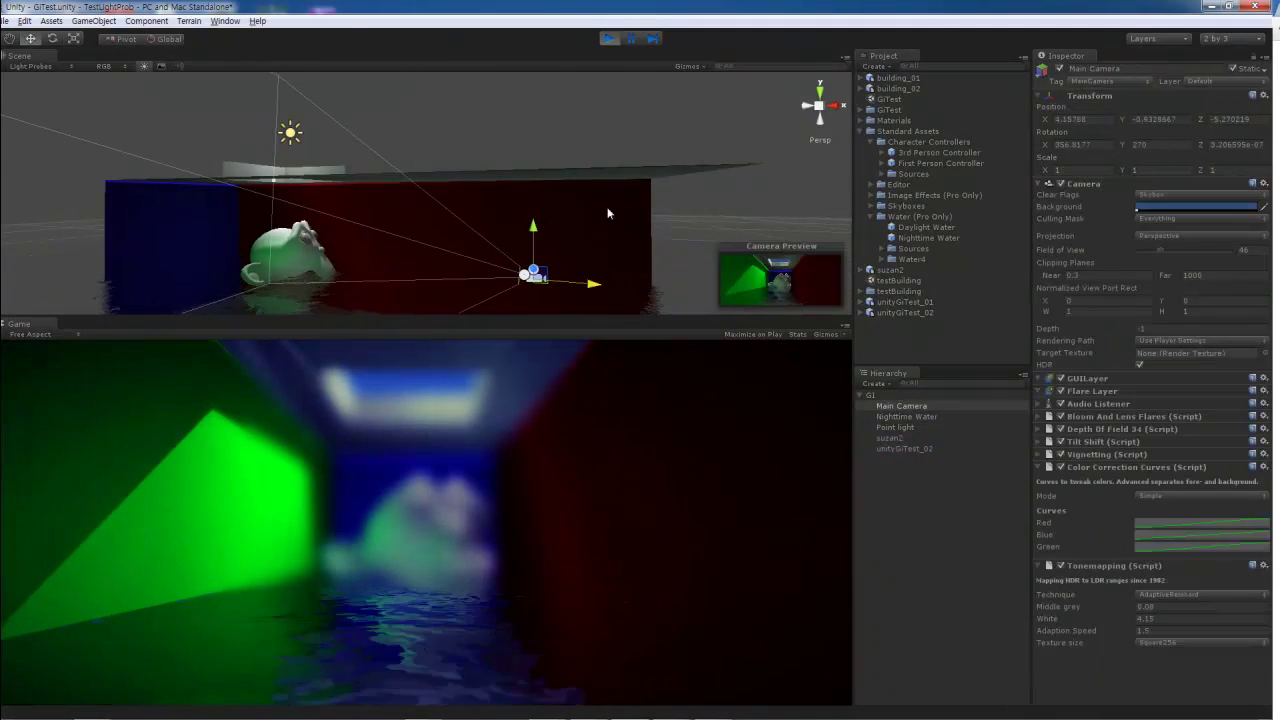
key("ctrl+p")
left_click(608, 38)
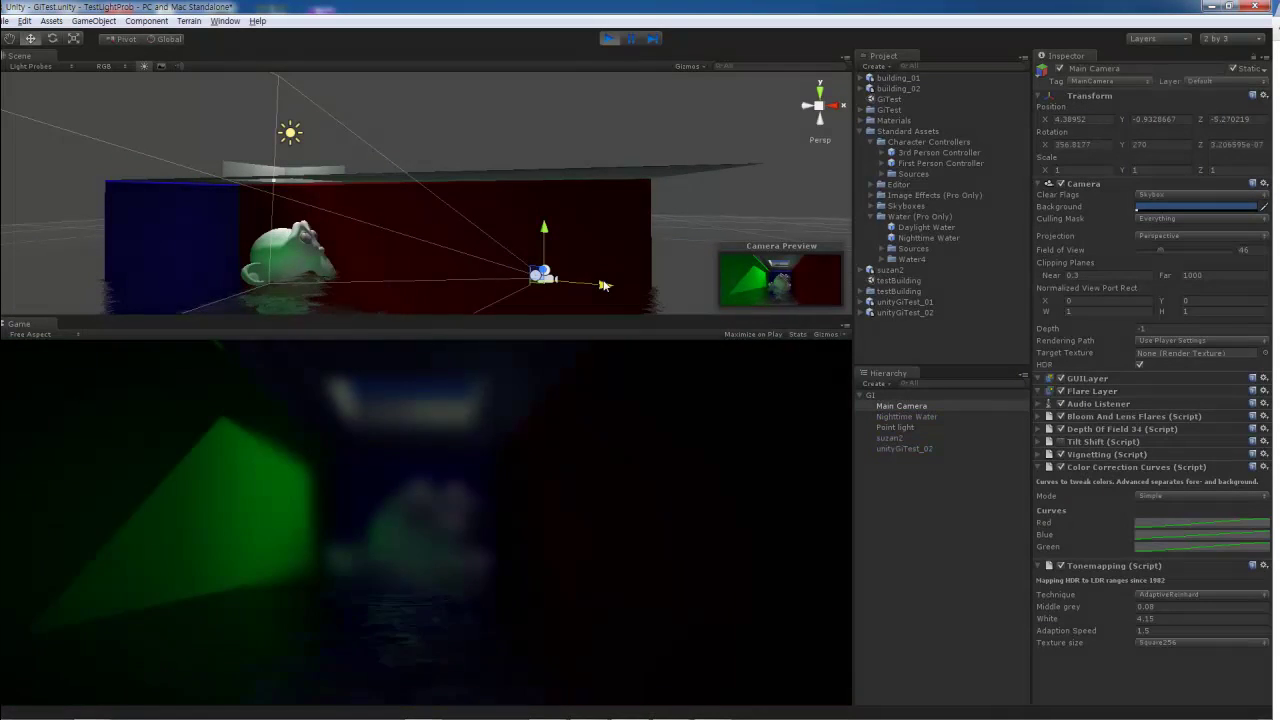
mouse_move(548, 284)
left_mouse_down()
mouse_move(722, 280)
mouse_move(411, 260)
mouse_move(635, 250)
mouse_move(455, 245)
left_mouse_up()
Step: Re-enable the Depth Of Field effect and expand its settings
left_click(1061, 428)
left_click(1048, 428)
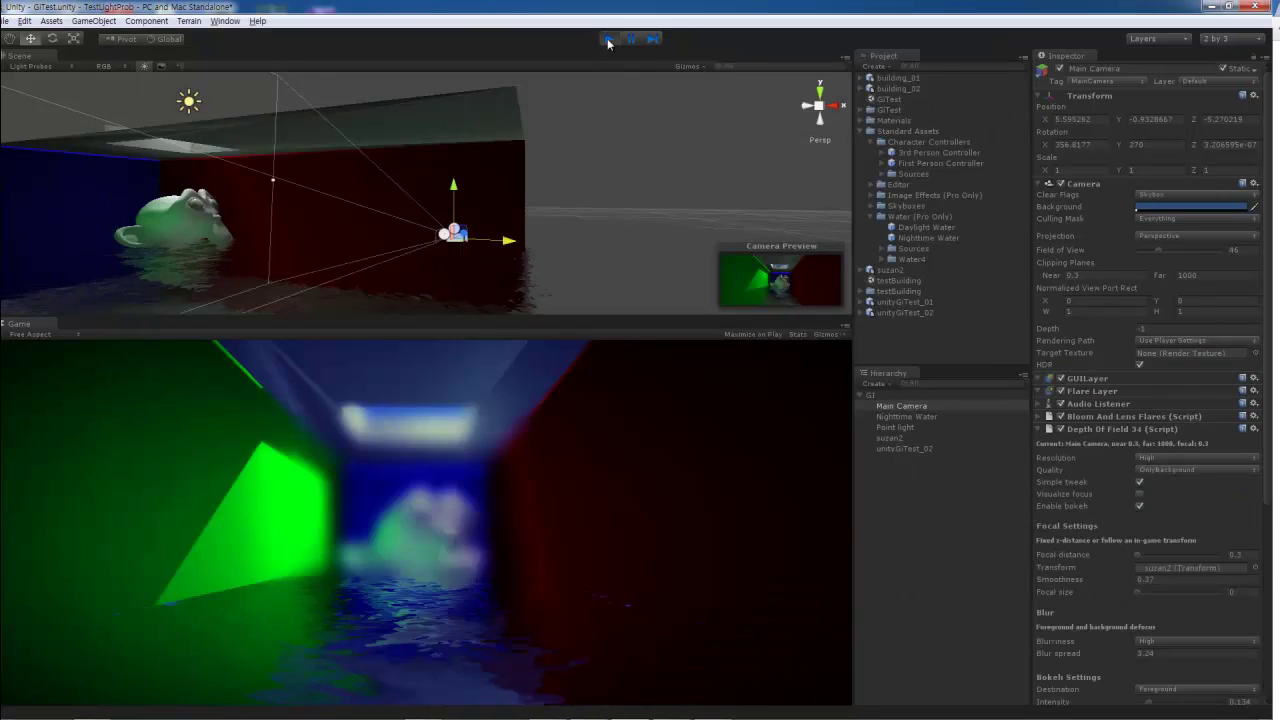
key("f")
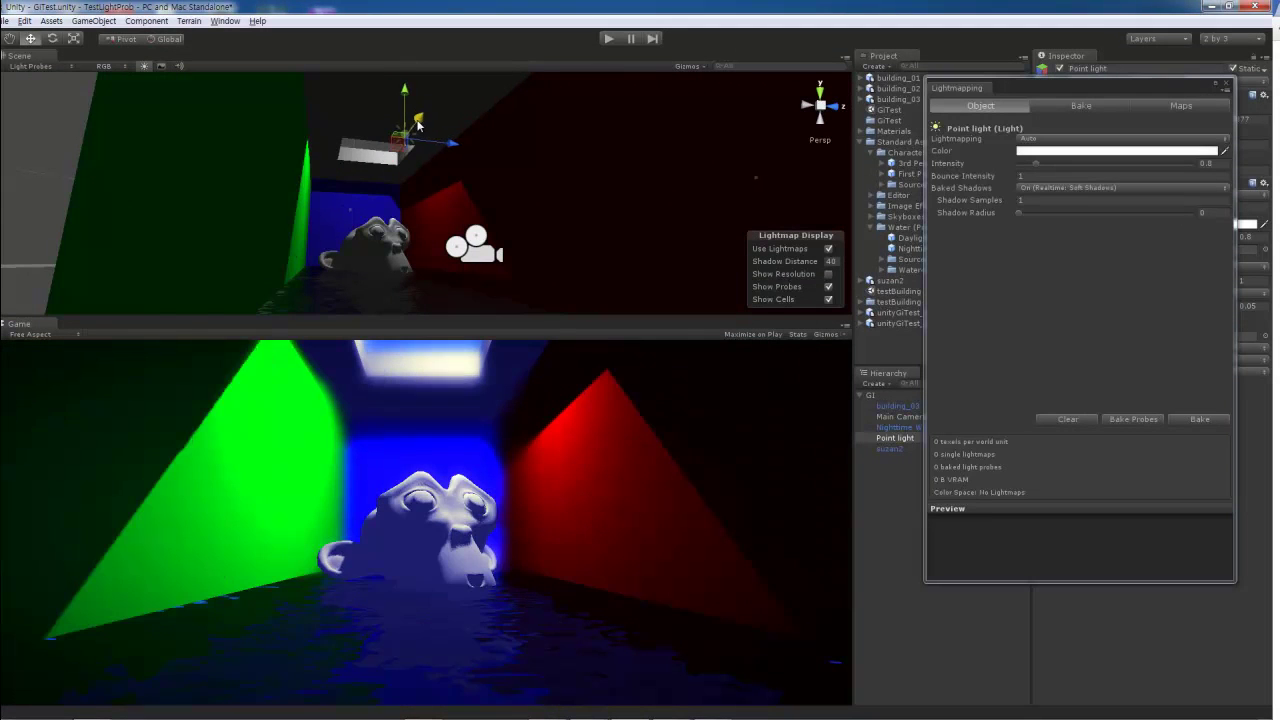
Step: Show lightmap resolution, lock the atlas, and rebake into one 1024×1024 dual lightmap
left_click(828, 274)
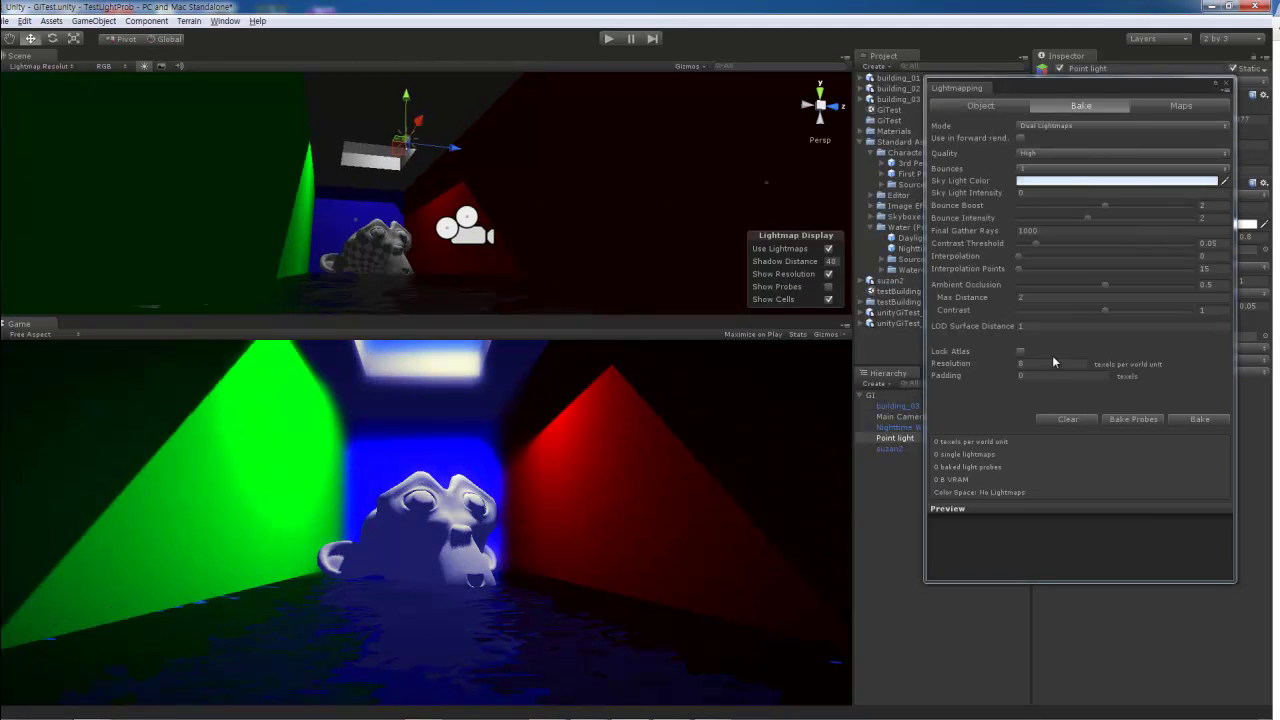
left_click(1020, 351)
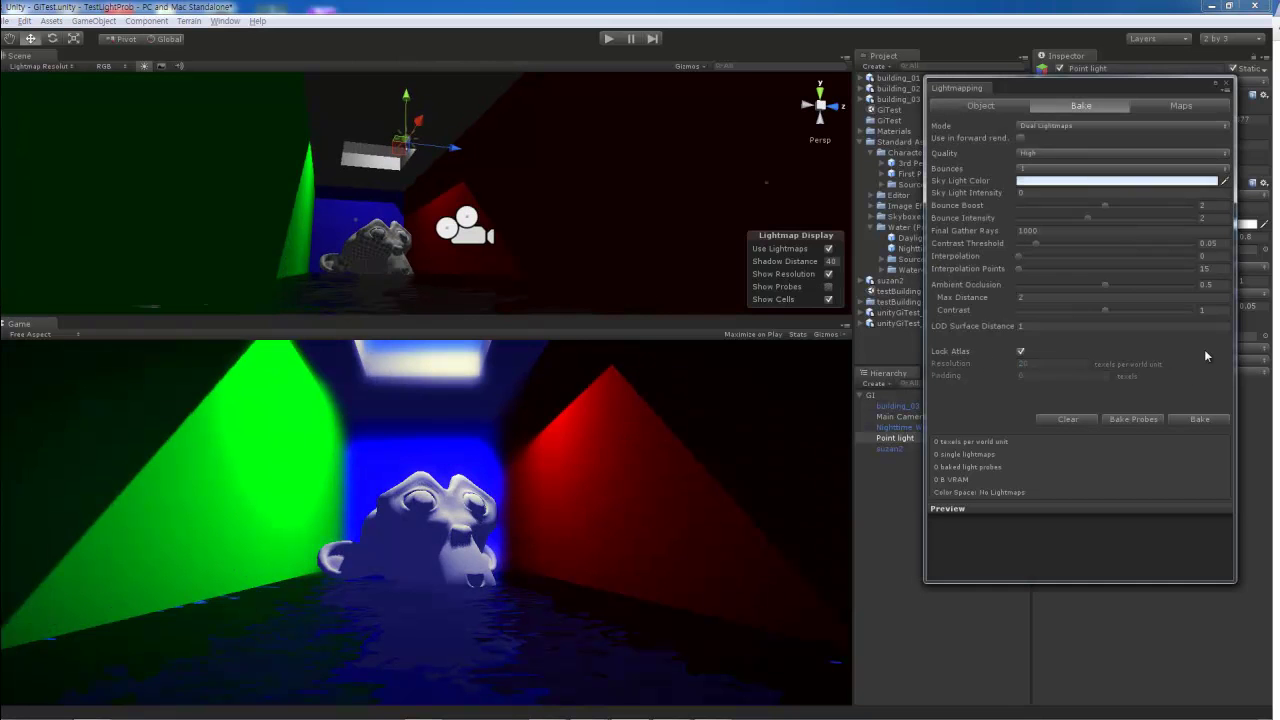
left_click(1200, 419)
left_click(720, 397)
left_click(1226, 85)
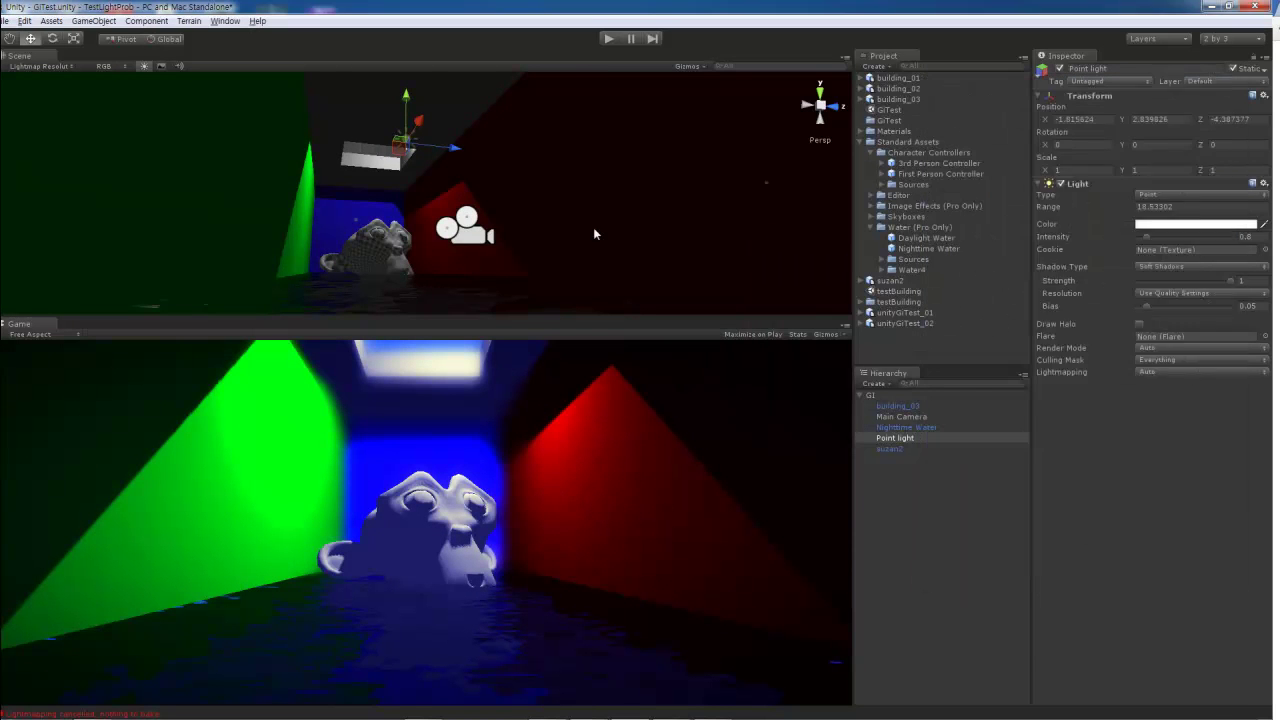
Step: Frame the Point light and reopen Lightmapping on the bake settings with light probes shown
left_click(886, 406)
left_click(895, 438)
key("f")
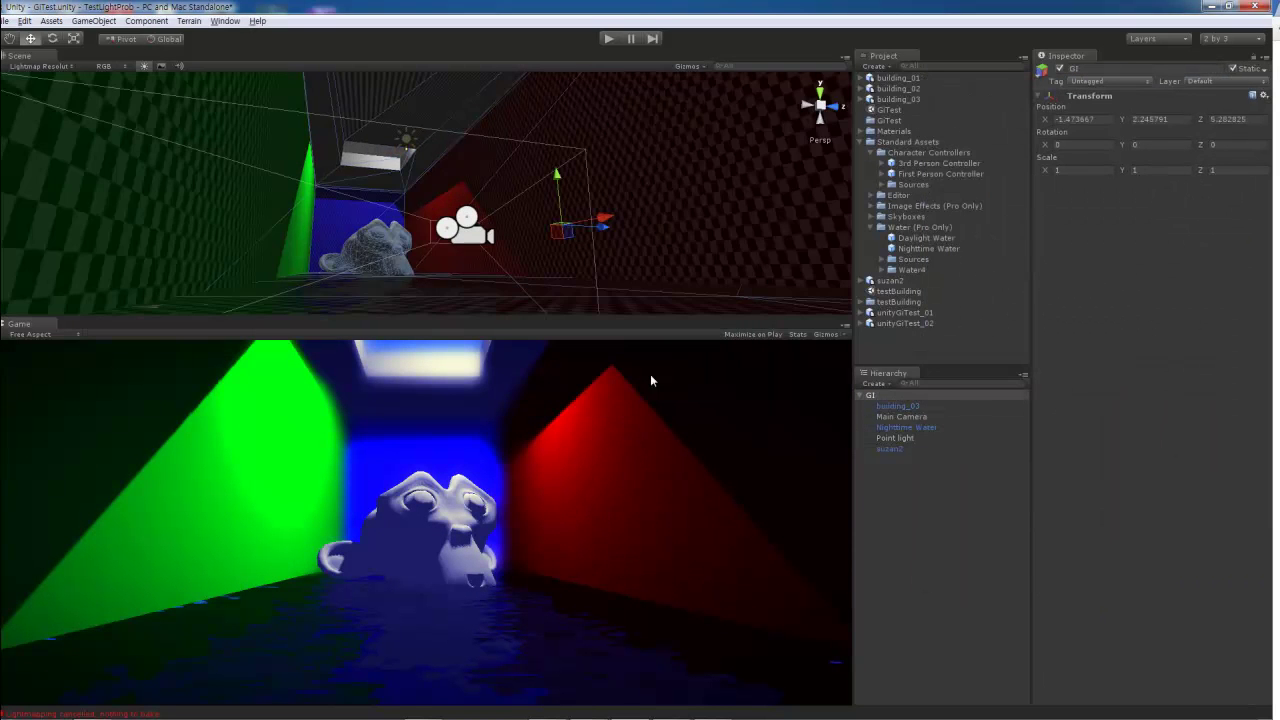
left_click_drag(414, 133, 410, 140, "alt")
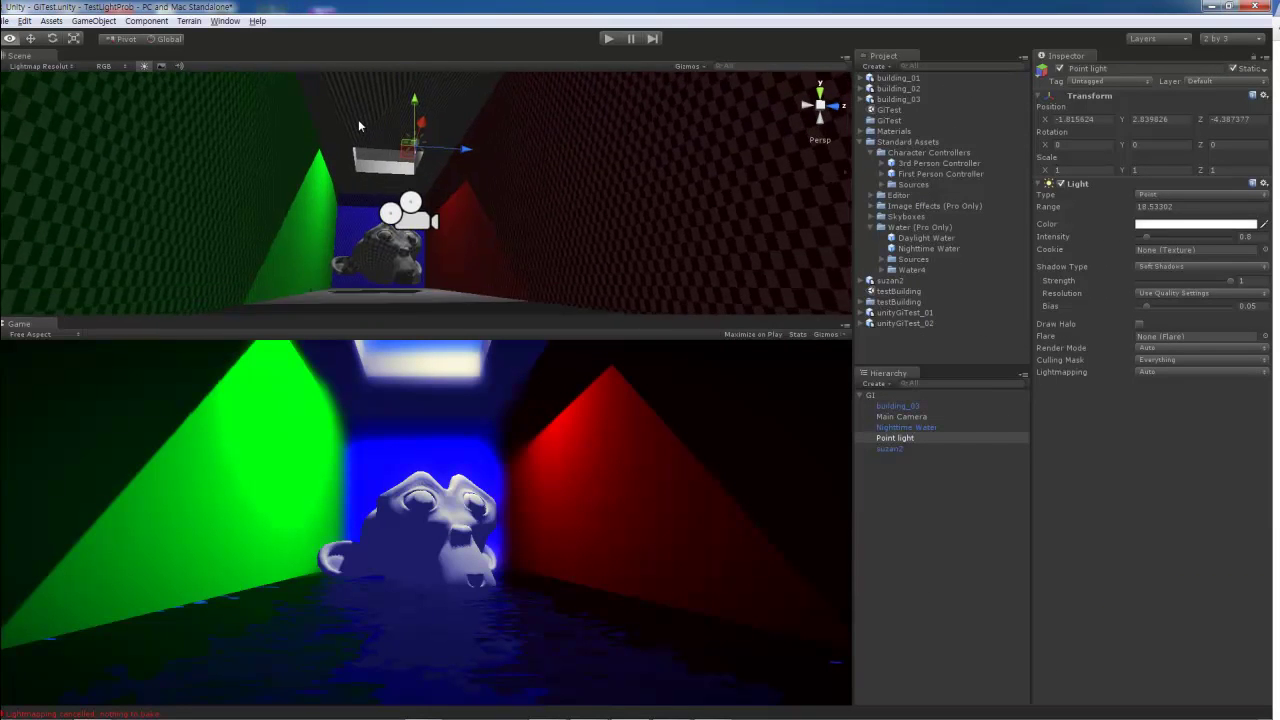
left_click(224, 20)
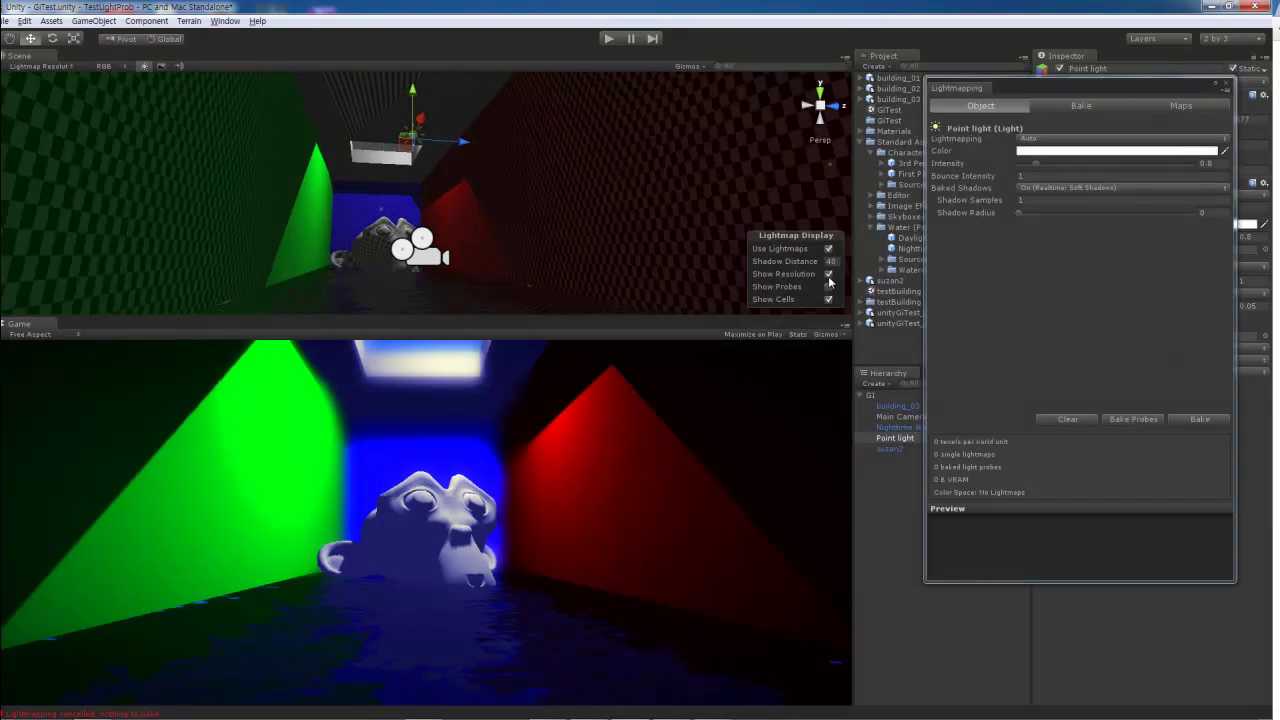
left_click(828, 286)
left_click(1075, 106)
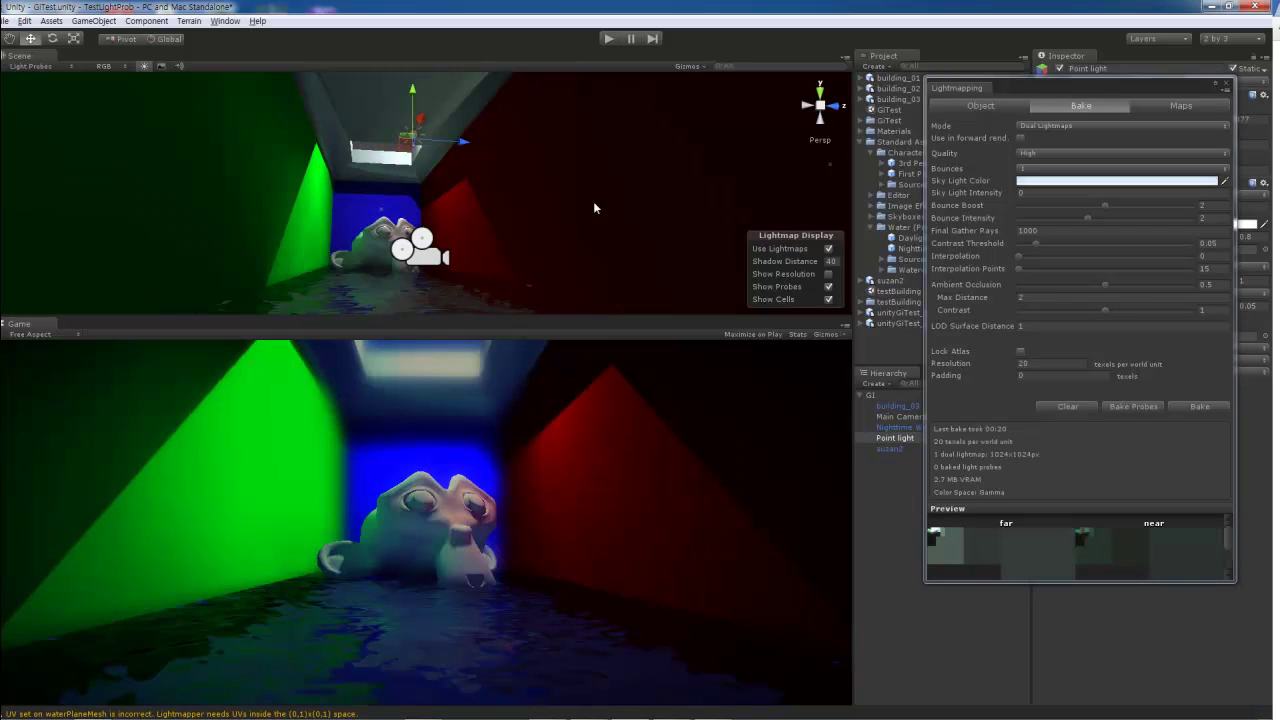
left_click_drag(446, 176, 390, 210, "alt")
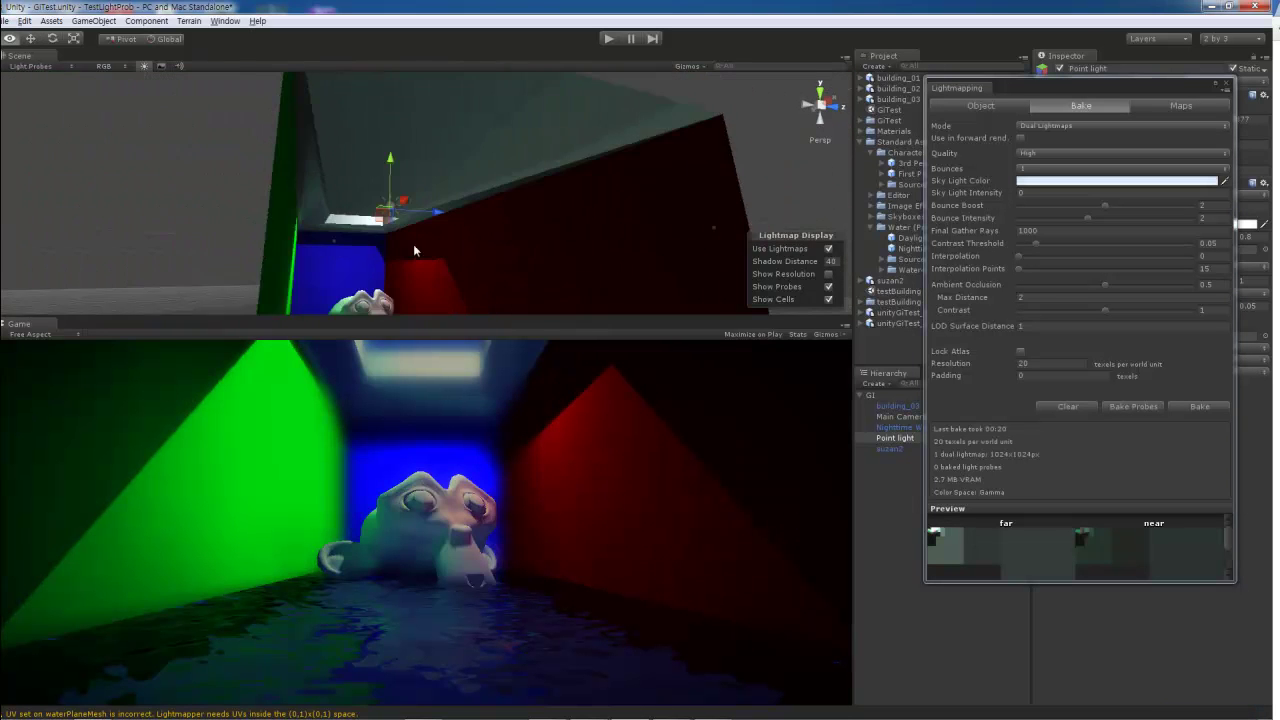
Step: Run the scene and raise the Main Camera's depth-of-field smoothness to about 1.65
key("ctrl+p")
left_click_drag(593, 201, 437, 201, "alt")
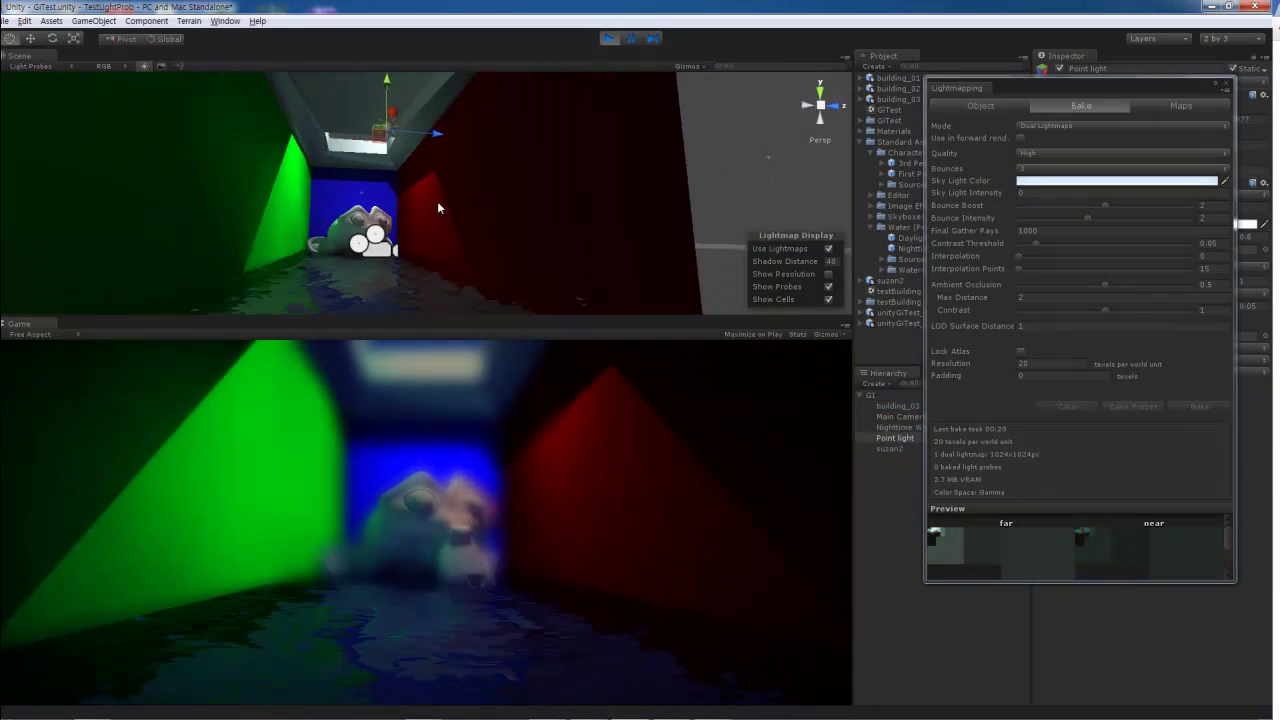
left_click(443, 272)
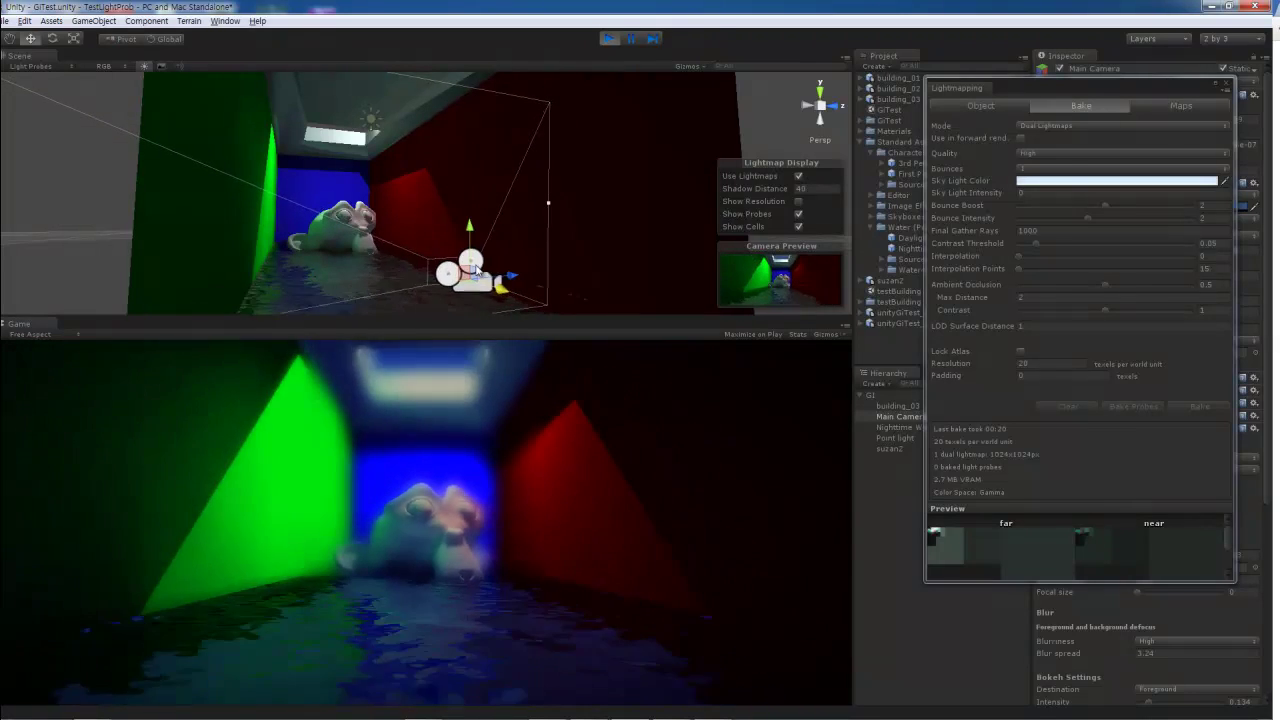
left_click(1227, 88)
scroll(1098, 430, "down", 3)
left_click(1080, 462)
left_click_drag(1080, 465, 1106, 459)
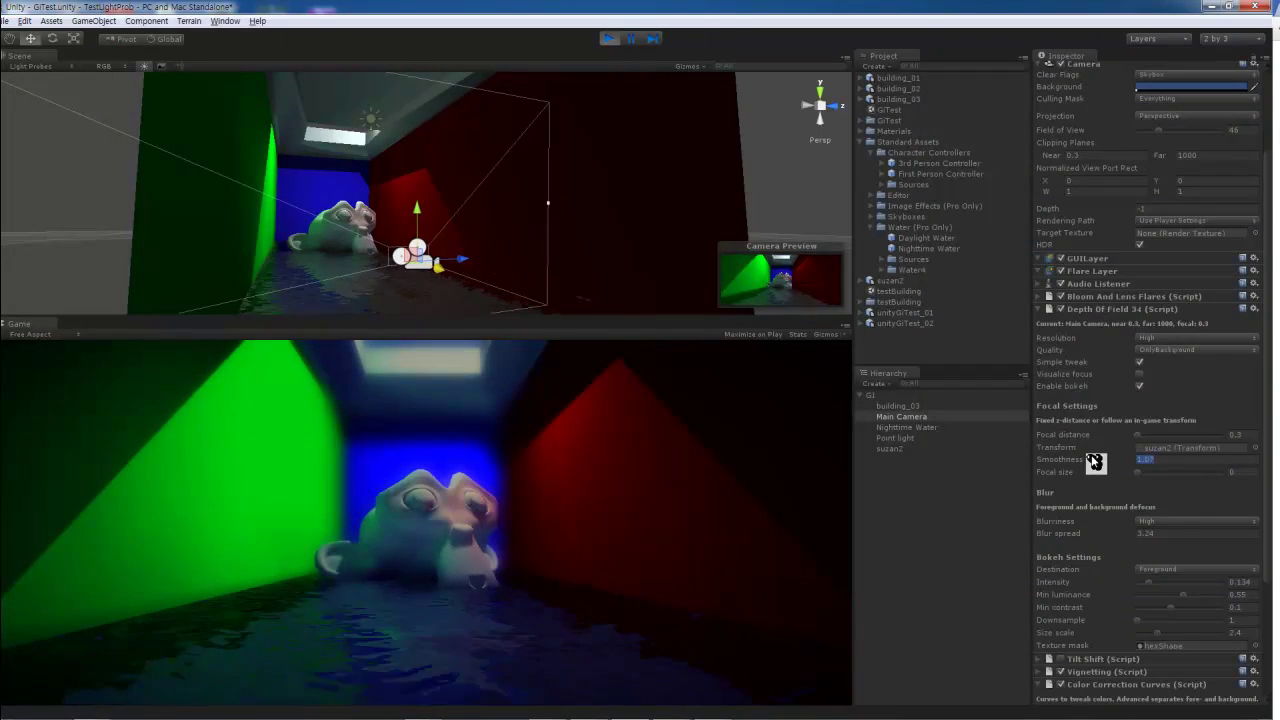
scroll(261, 190, "up", 5)
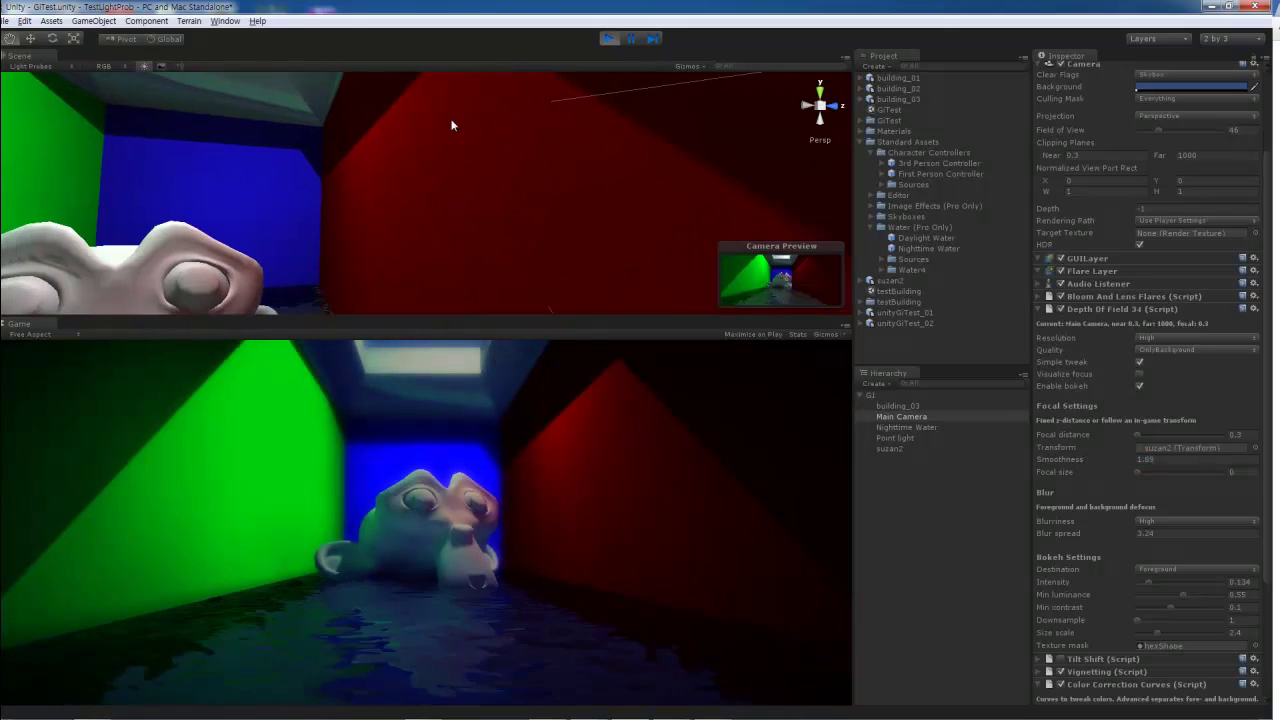
Step: Rebake the lightmaps at bake resolution 10 into one 256×256 lightmap
left_click(606, 38)
left_click(905, 448)
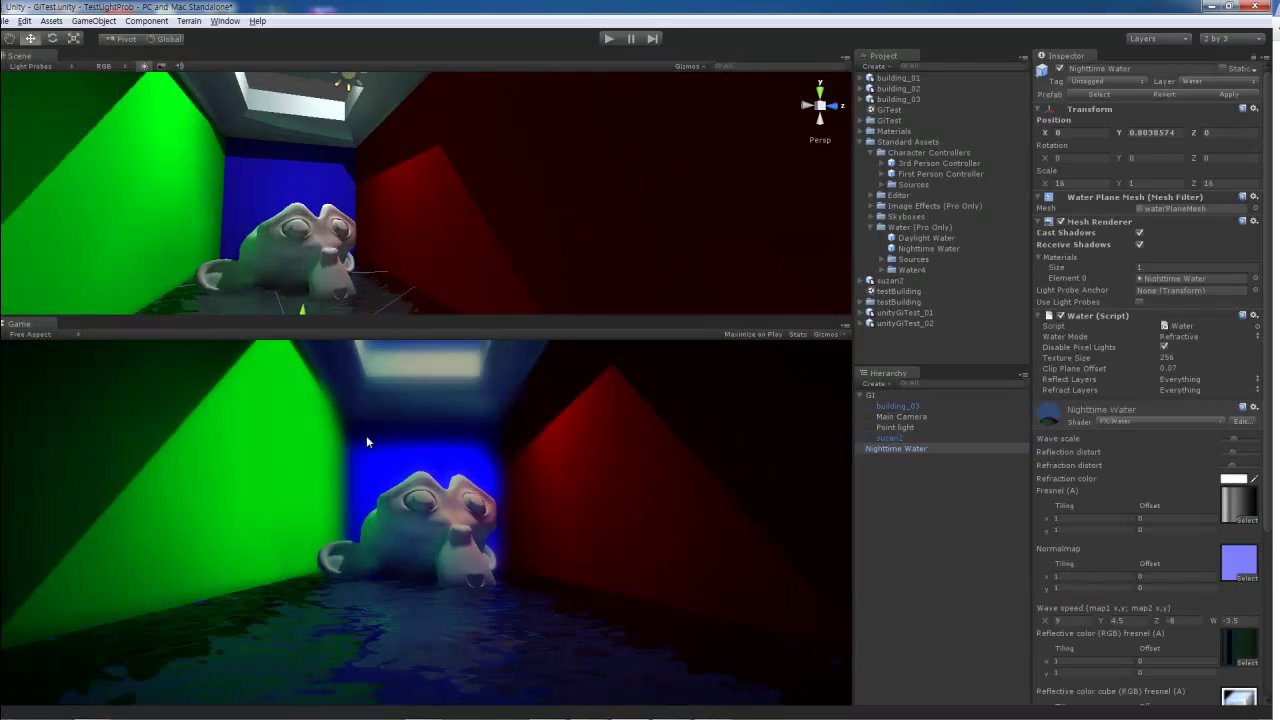
left_click(348, 88)
left_click(225, 20)
left_click(186, 237)
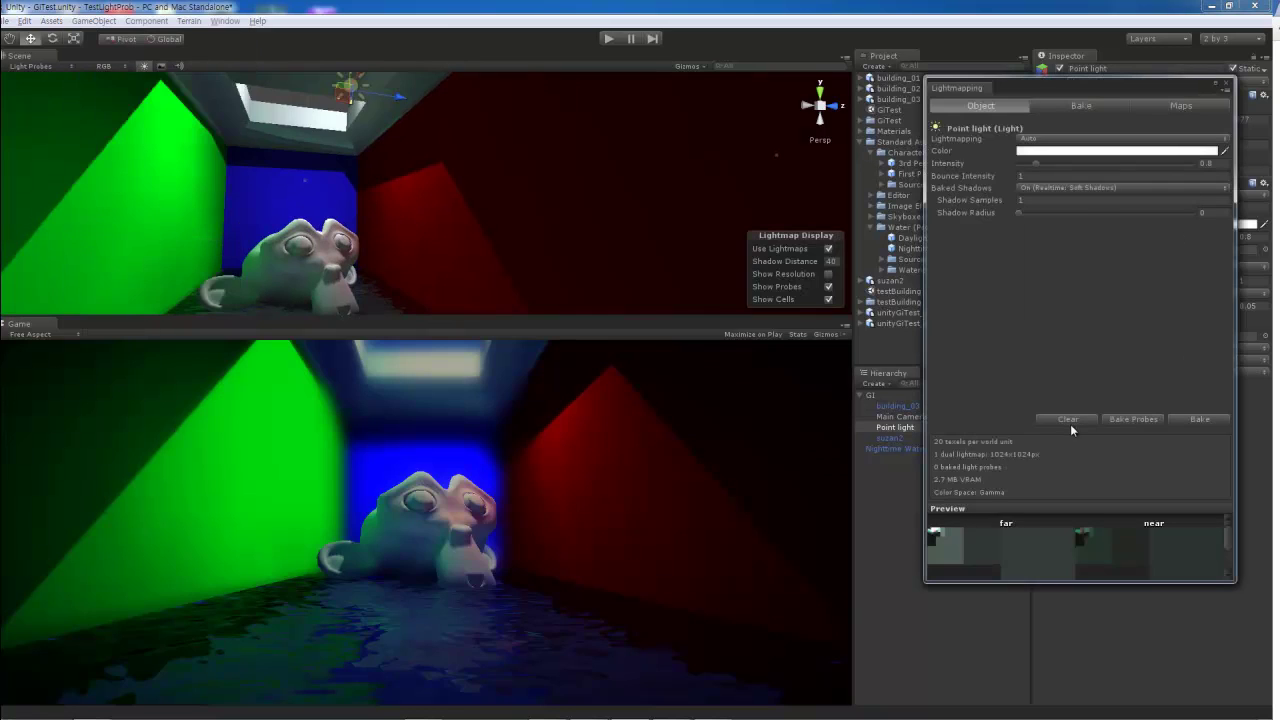
left_click(1081, 105)
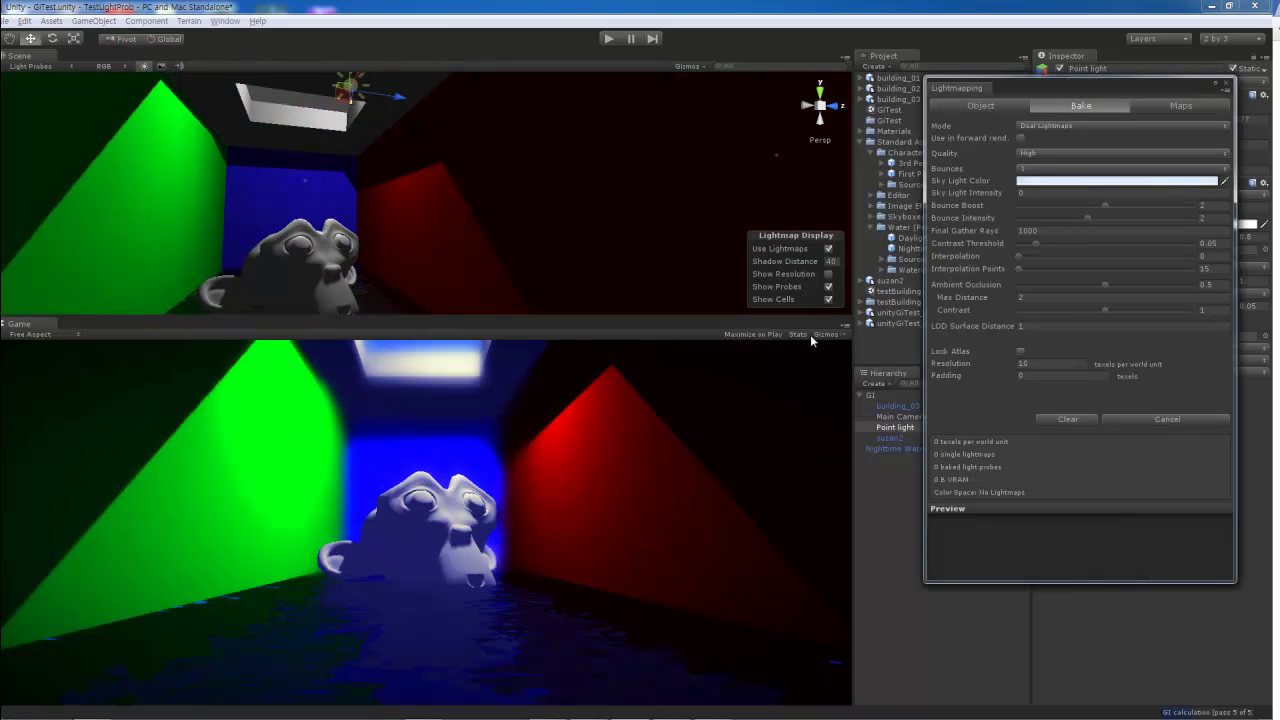
left_click(1228, 87)
left_click(893, 446)
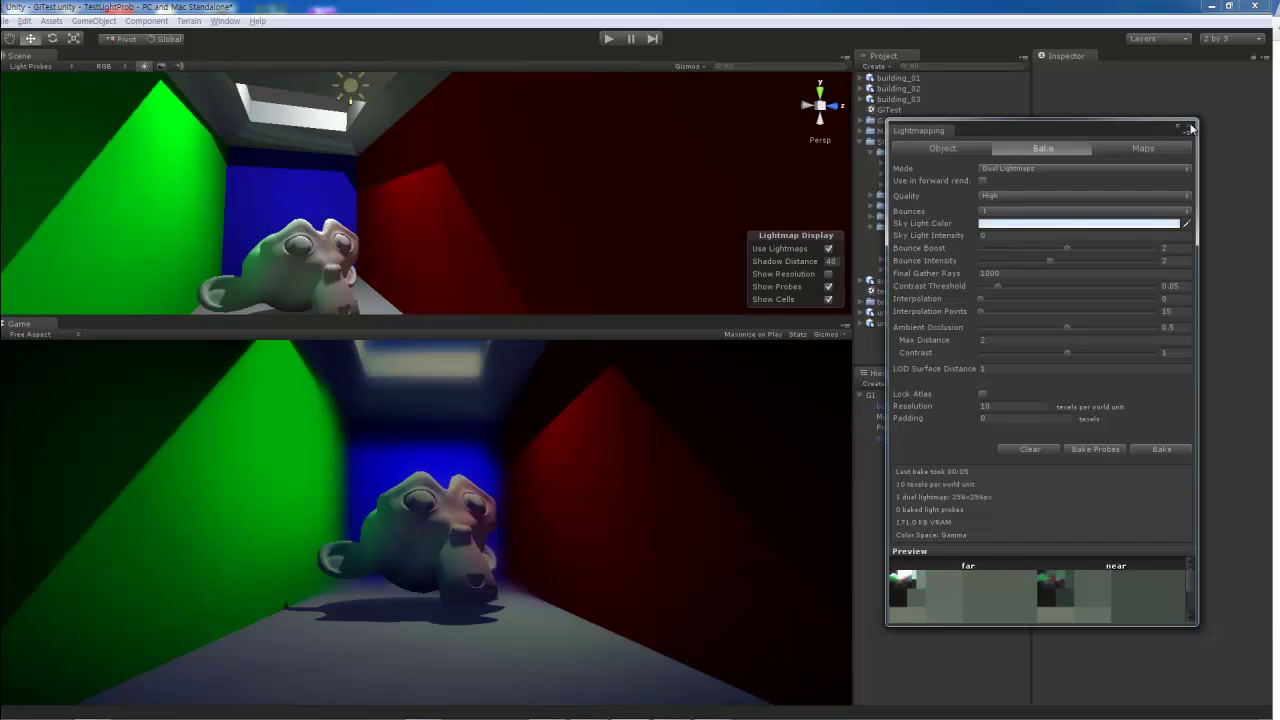
left_click(1190, 127)
Step: Replace Daylight Water with the Nighttime Water prefab covering the room floor
left_click_drag(908, 465, 875, 407)
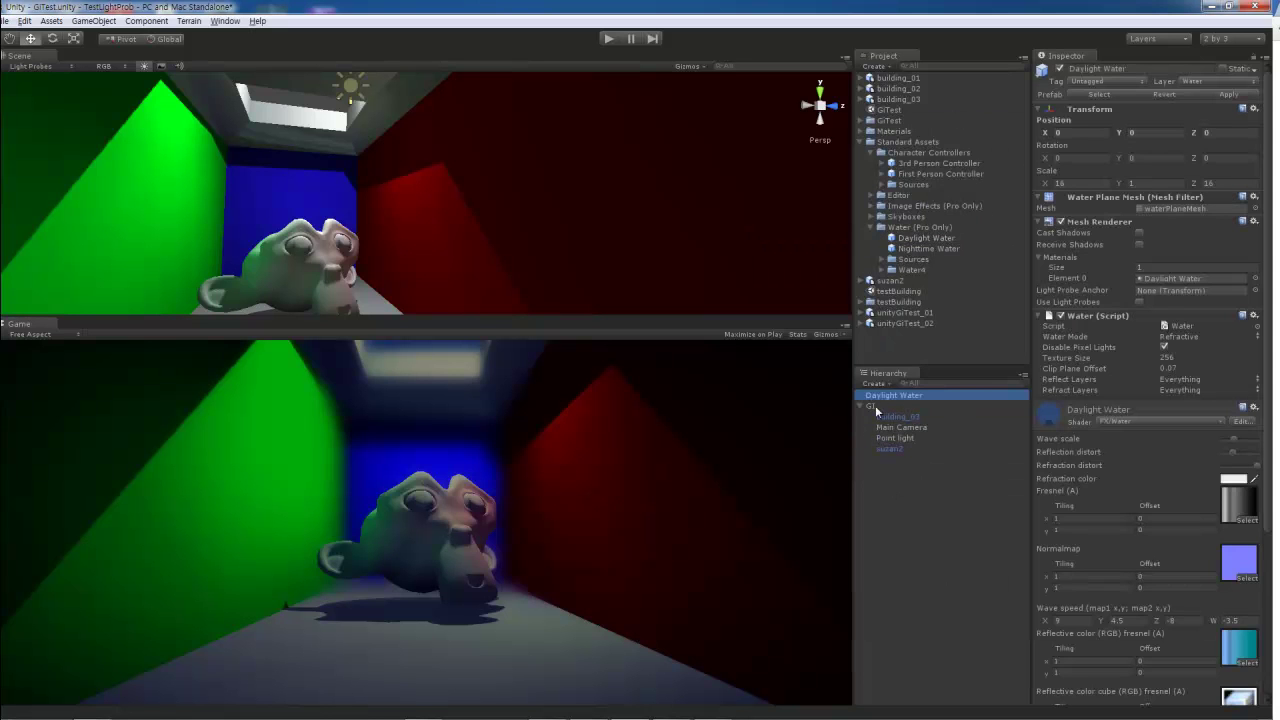
key("Delete")
left_click_drag(928, 248, 898, 449)
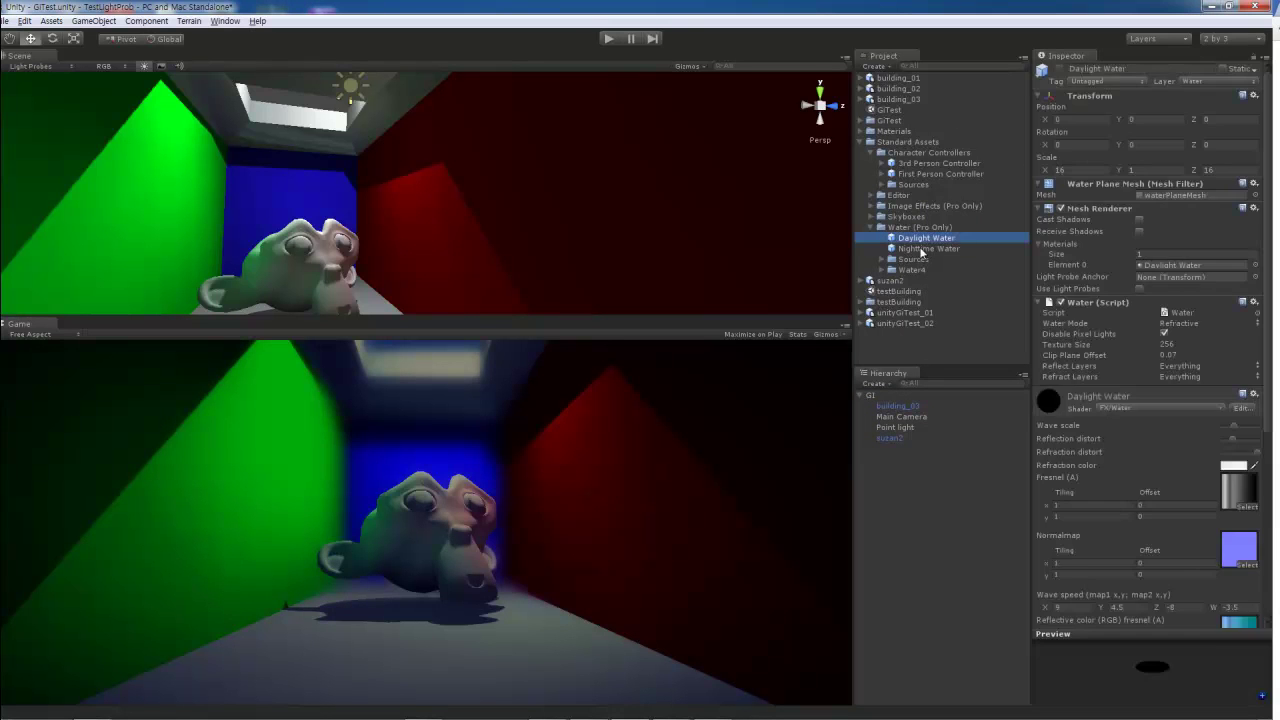
key("f")
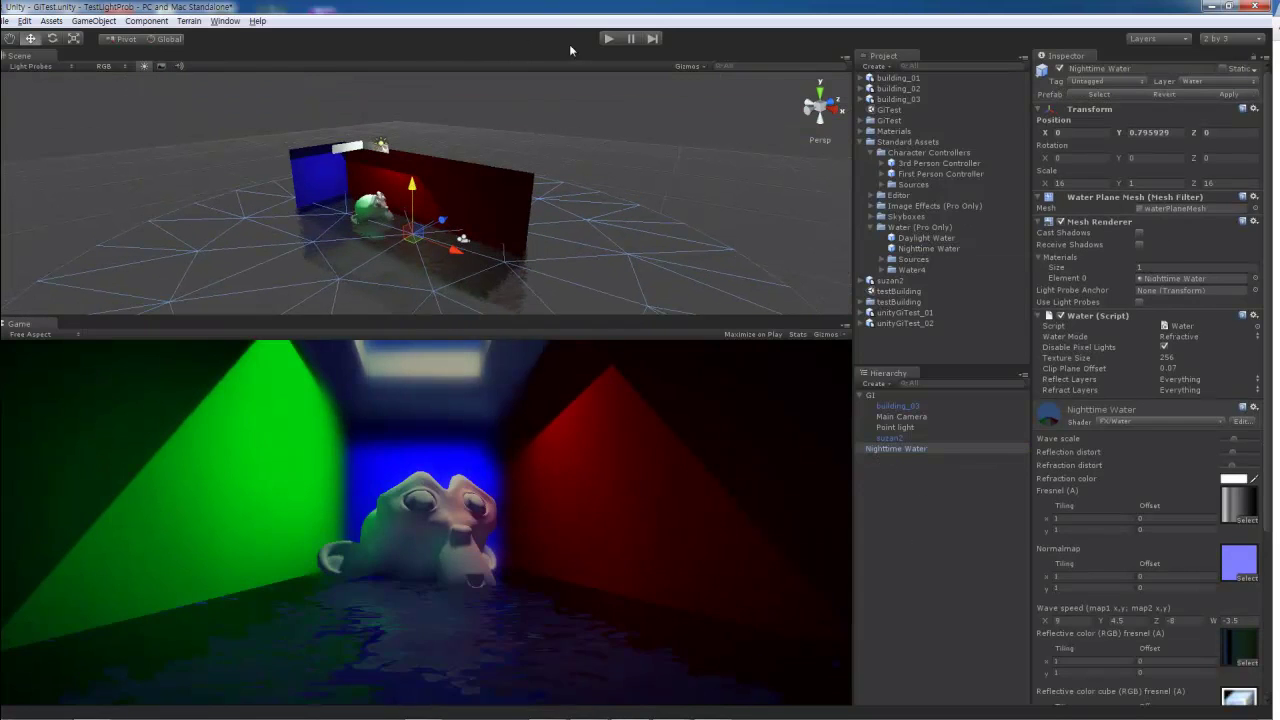
left_click(608, 38)
Step: Lower the Main Camera's depth-of-field blur spread and smoothness, nudging the camera along X
left_click(608, 38)
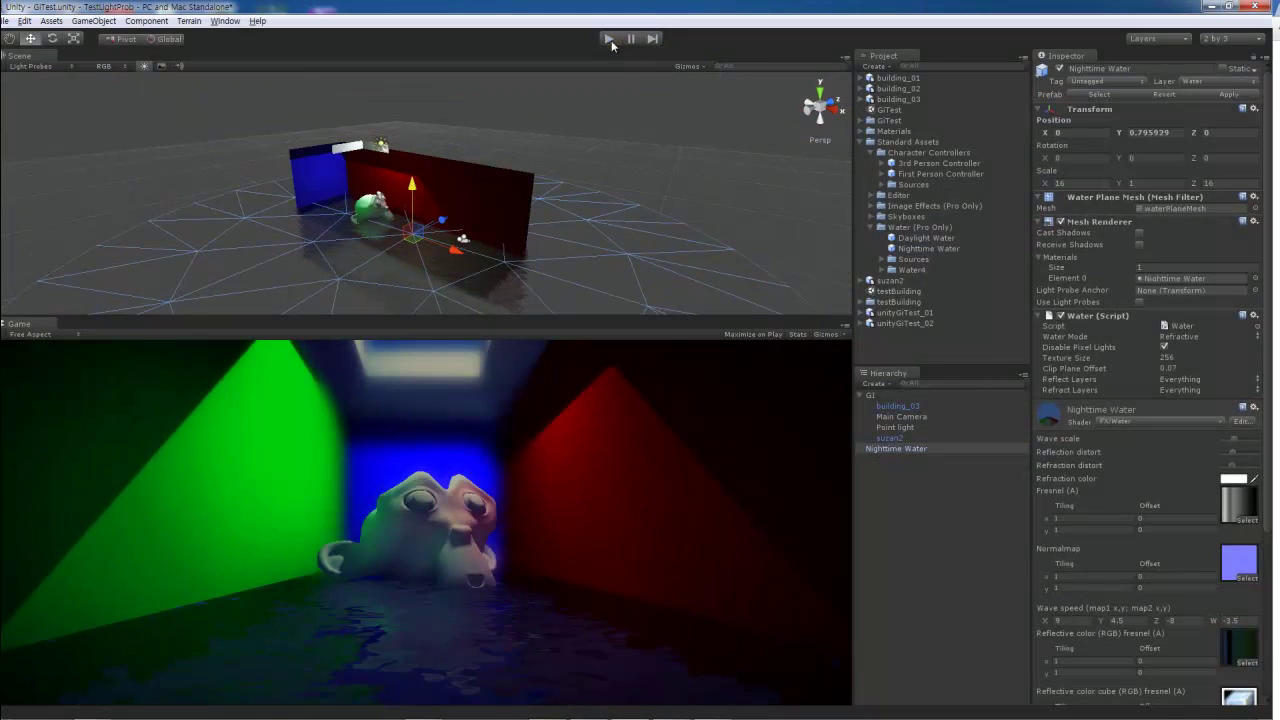
left_click(901, 416)
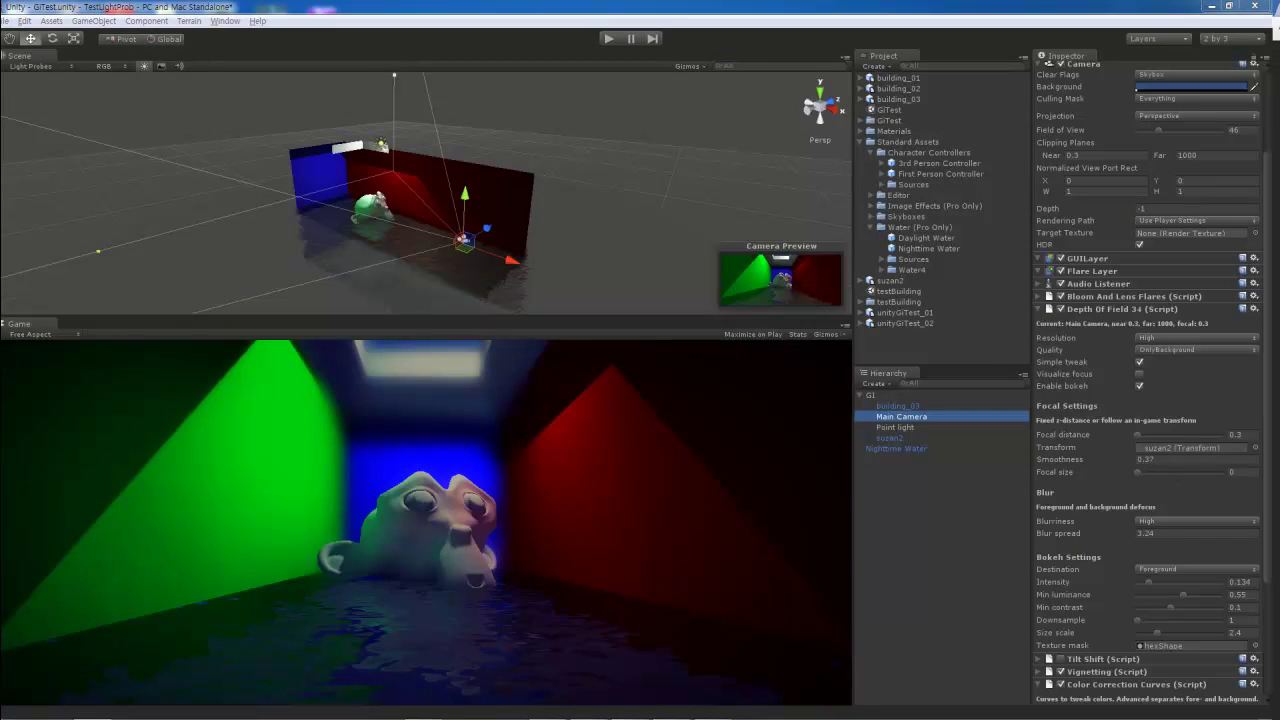
left_click_drag(1094, 537, 1064, 538)
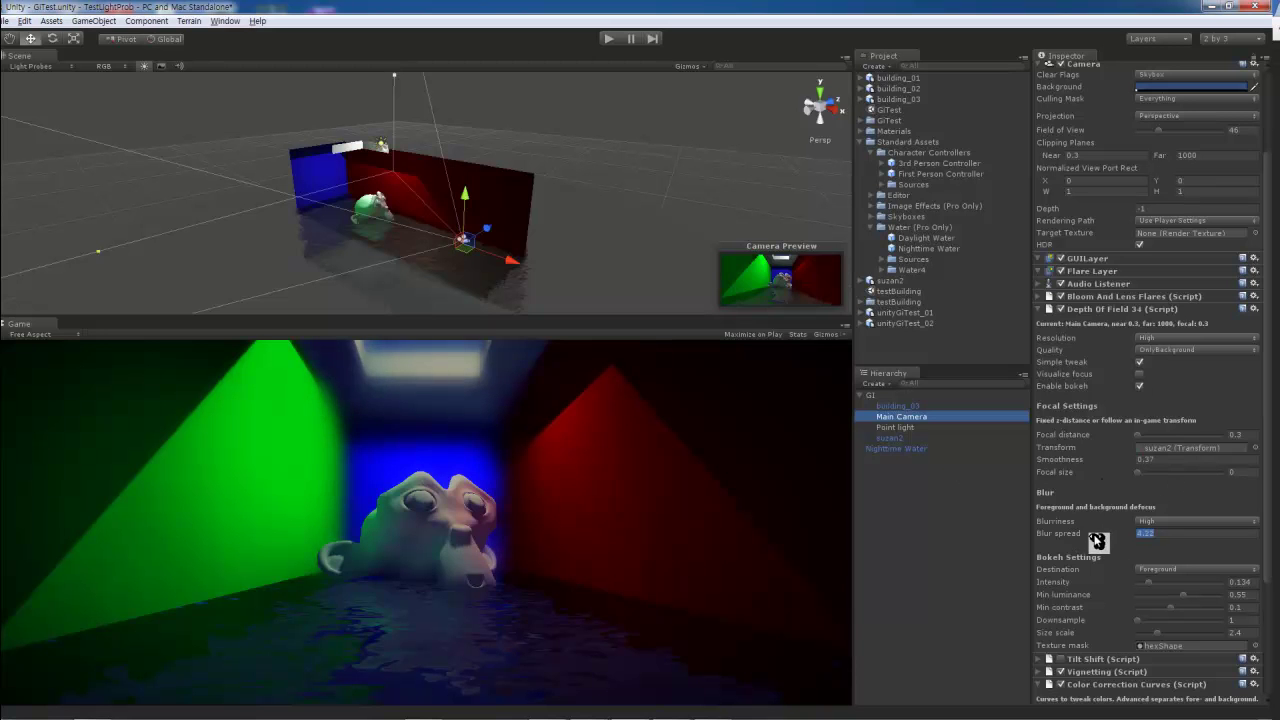
left_click_drag(1122, 464, 1115, 464)
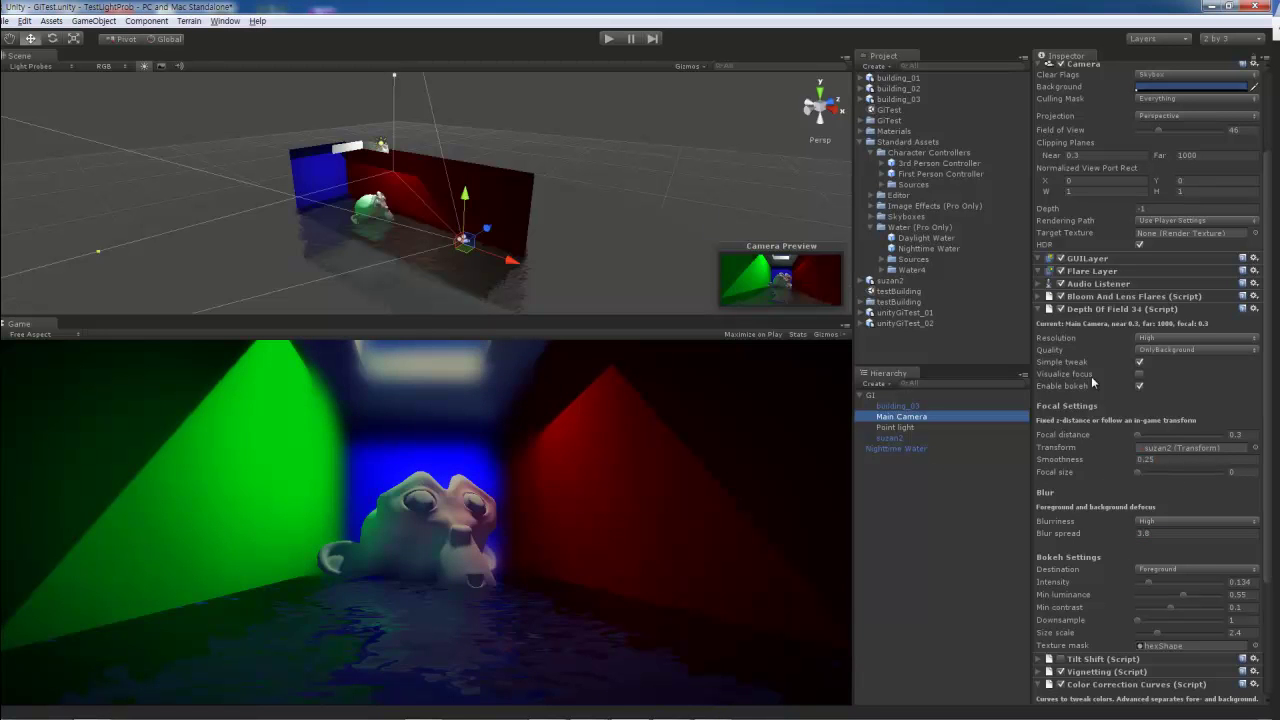
left_click_drag(511, 261, 511, 279)
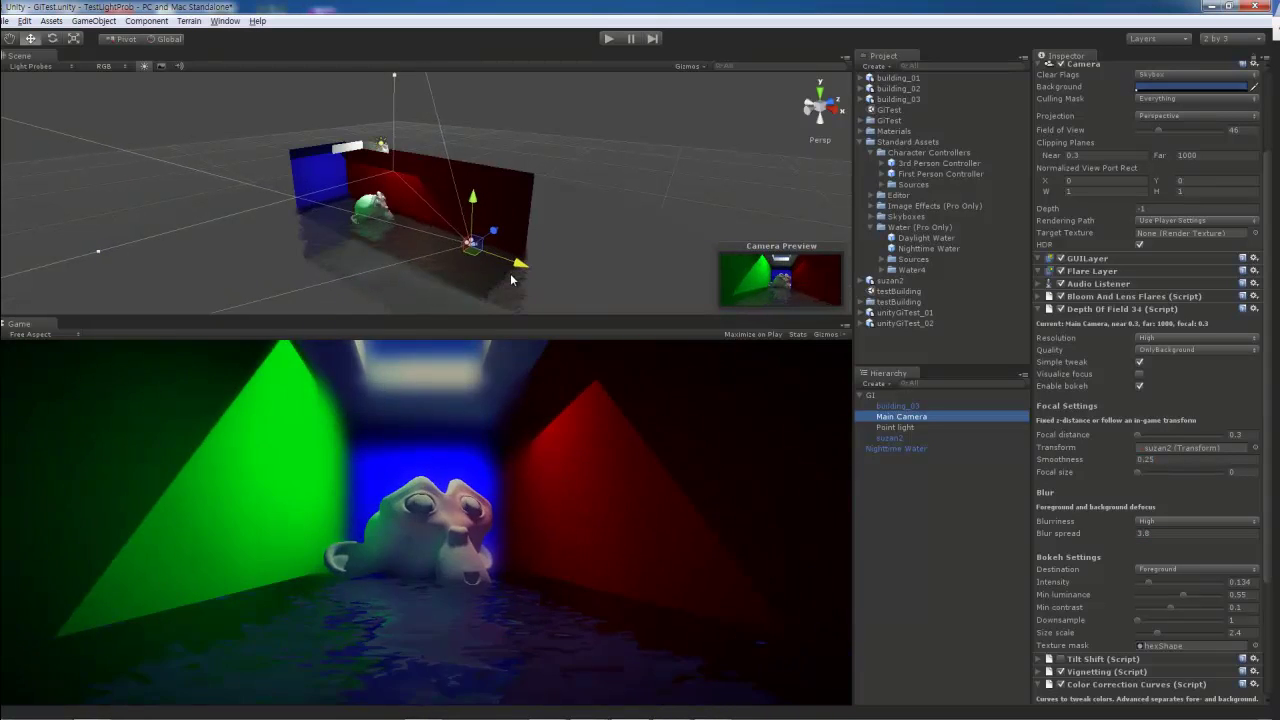
scroll(1150, 450, "down", 5)
Step: Switch tonemapping to AdaptiveReinhard and check it in Play mode
left_click(1198, 642)
left_click(1185, 609)
left_click(1198, 678)
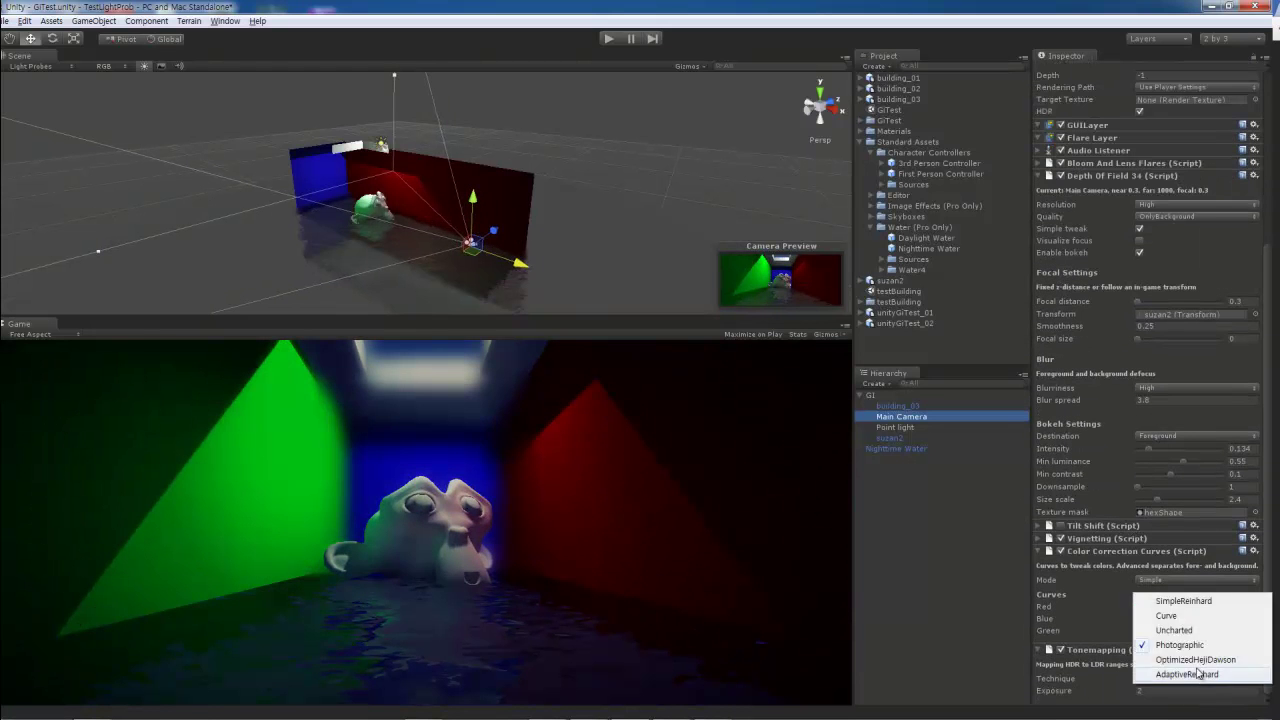
left_click(911, 350)
left_click(608, 38)
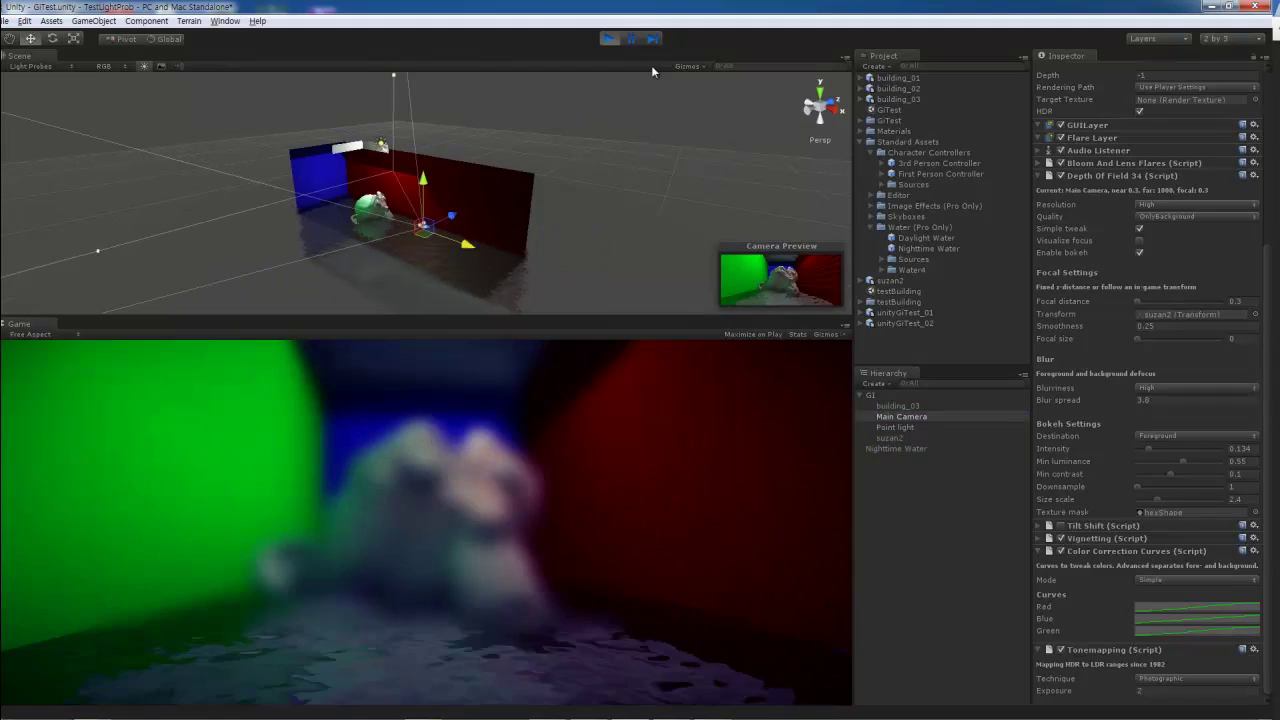
left_click(1198, 678)
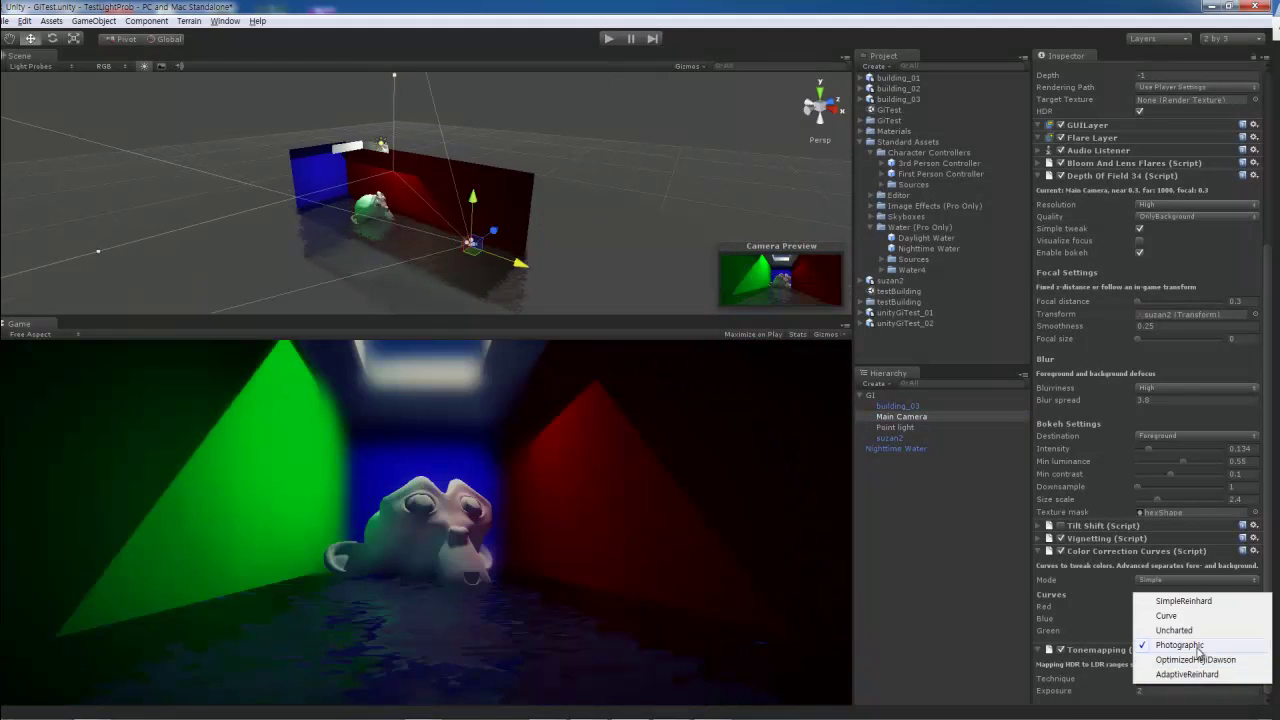
left_click(1180, 651)
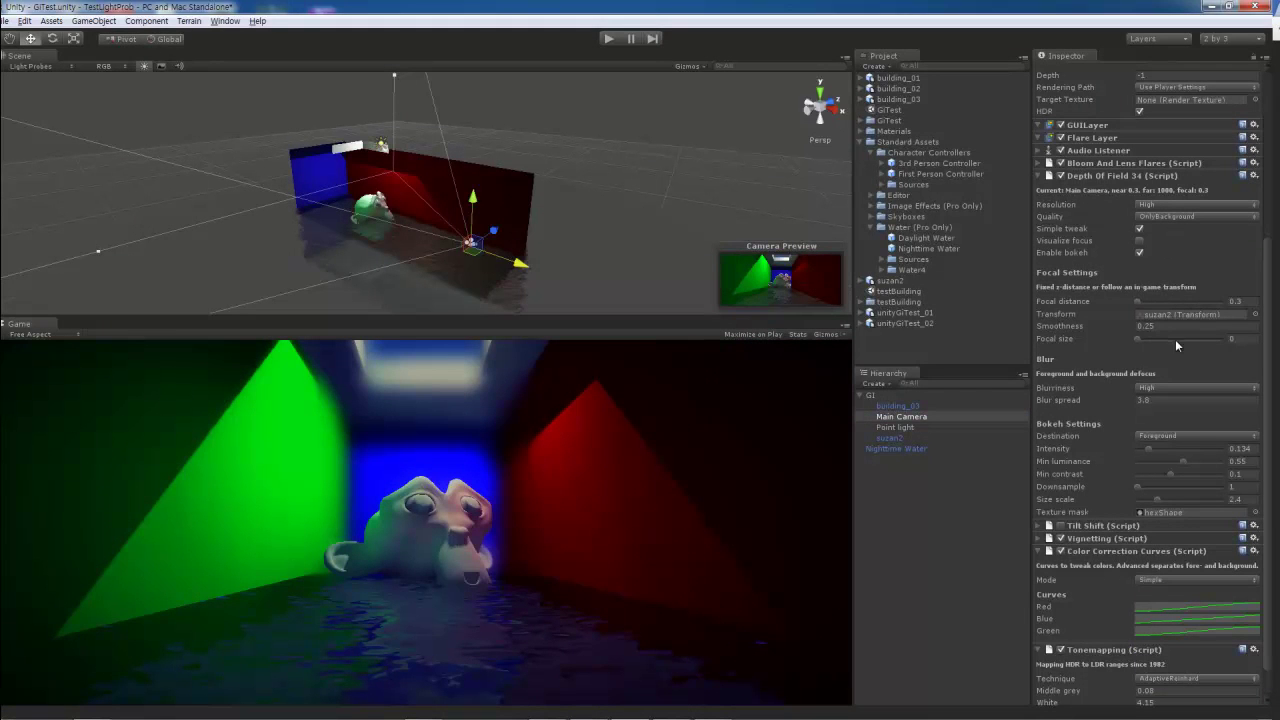
left_click(609, 38)
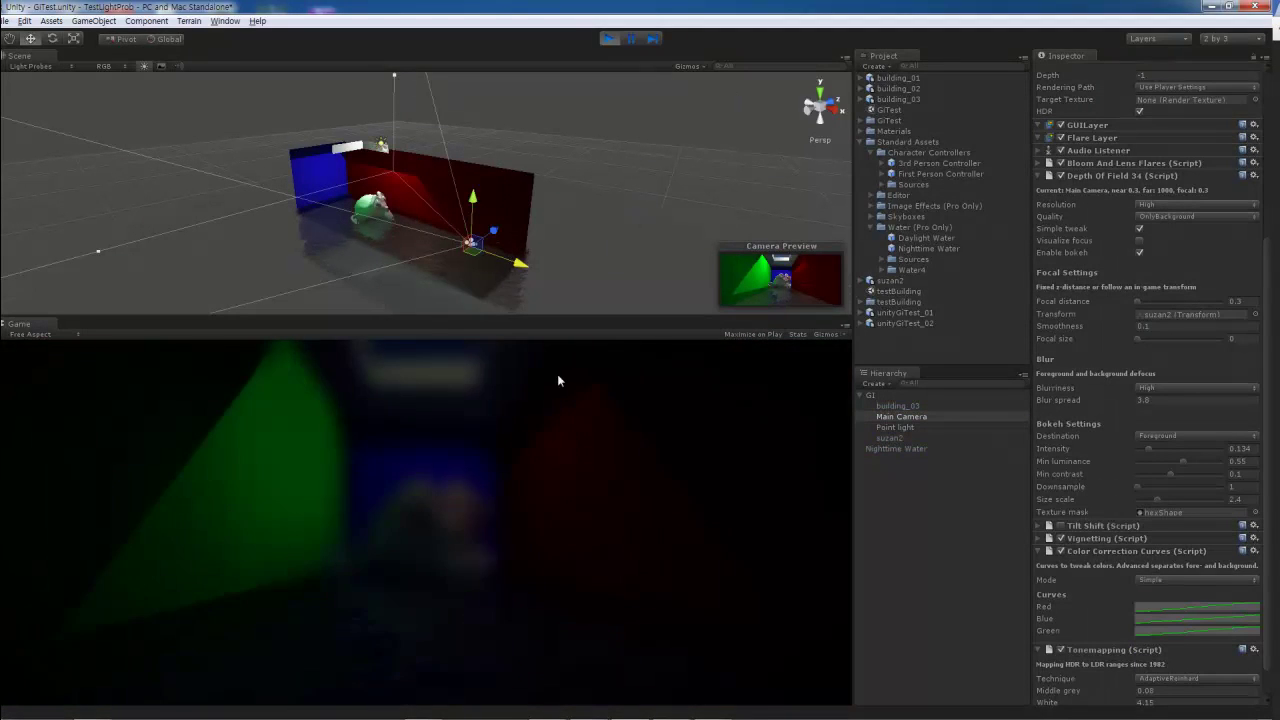
key("ctrl+p")
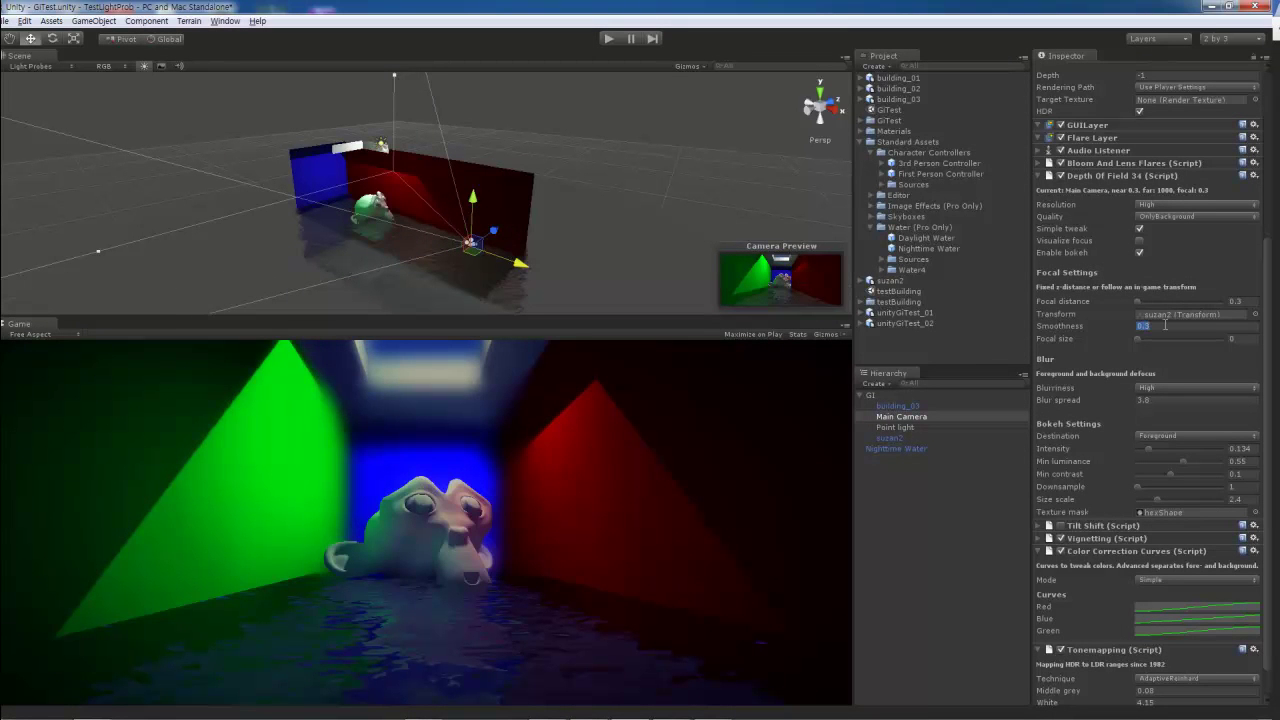
Step: Set depth-of-field smoothness to 0.6 and preview the result
type("0.6")
key("Return")
left_click(607, 38)
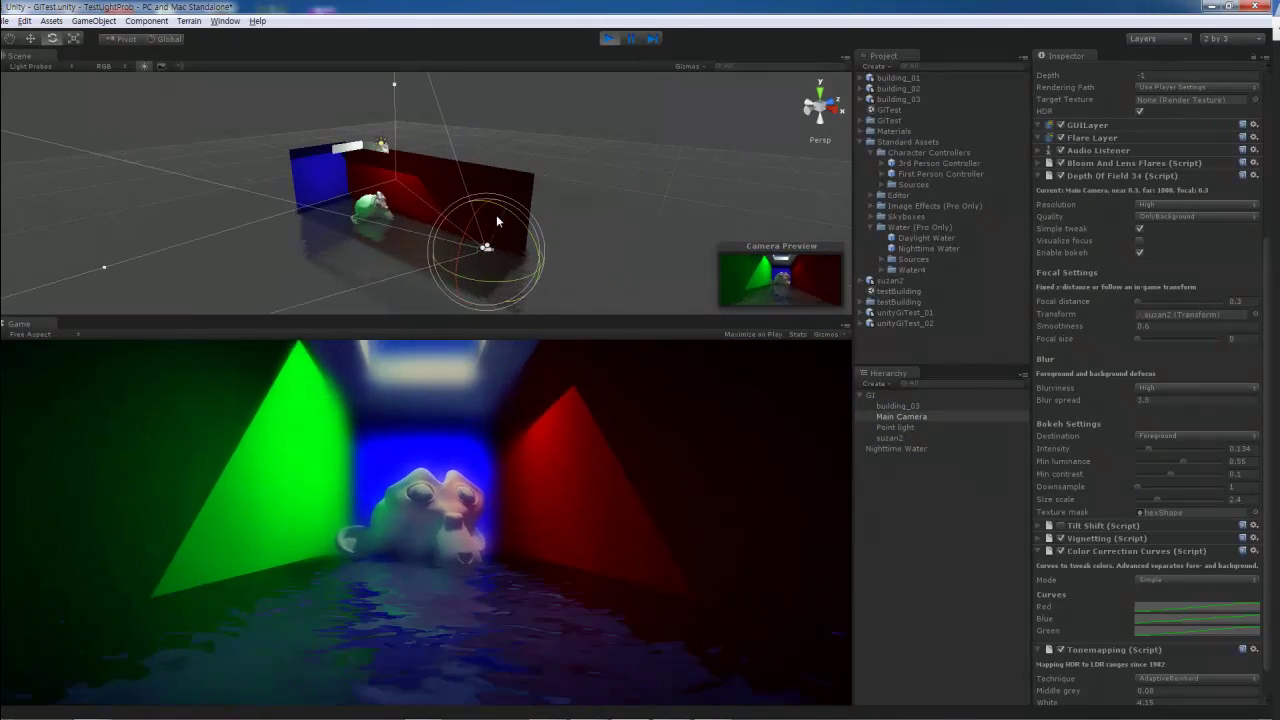
left_click(607, 38)
Step: Add an SSAO effect with High samples, blur 4 and downsampling 4, and preview it
left_click(146, 20)
mouse_move(140, 128)
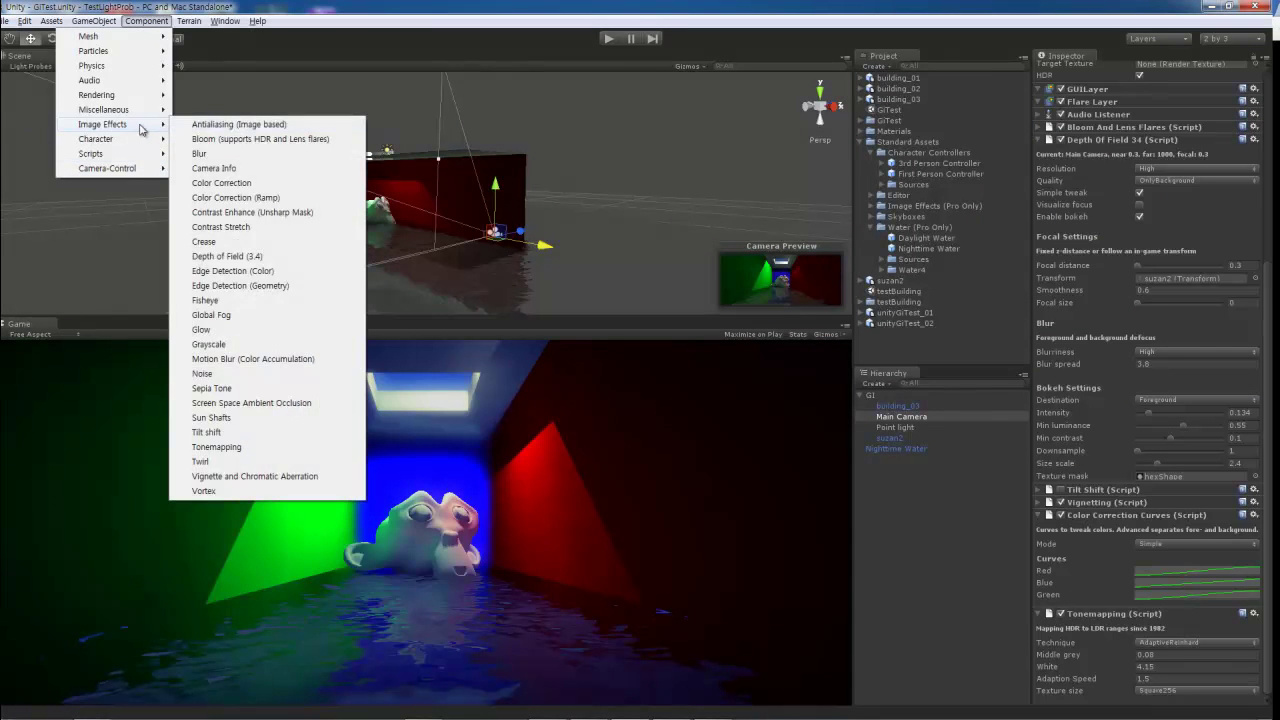
left_click(255, 404)
scroll(1221, 537, "down", 3)
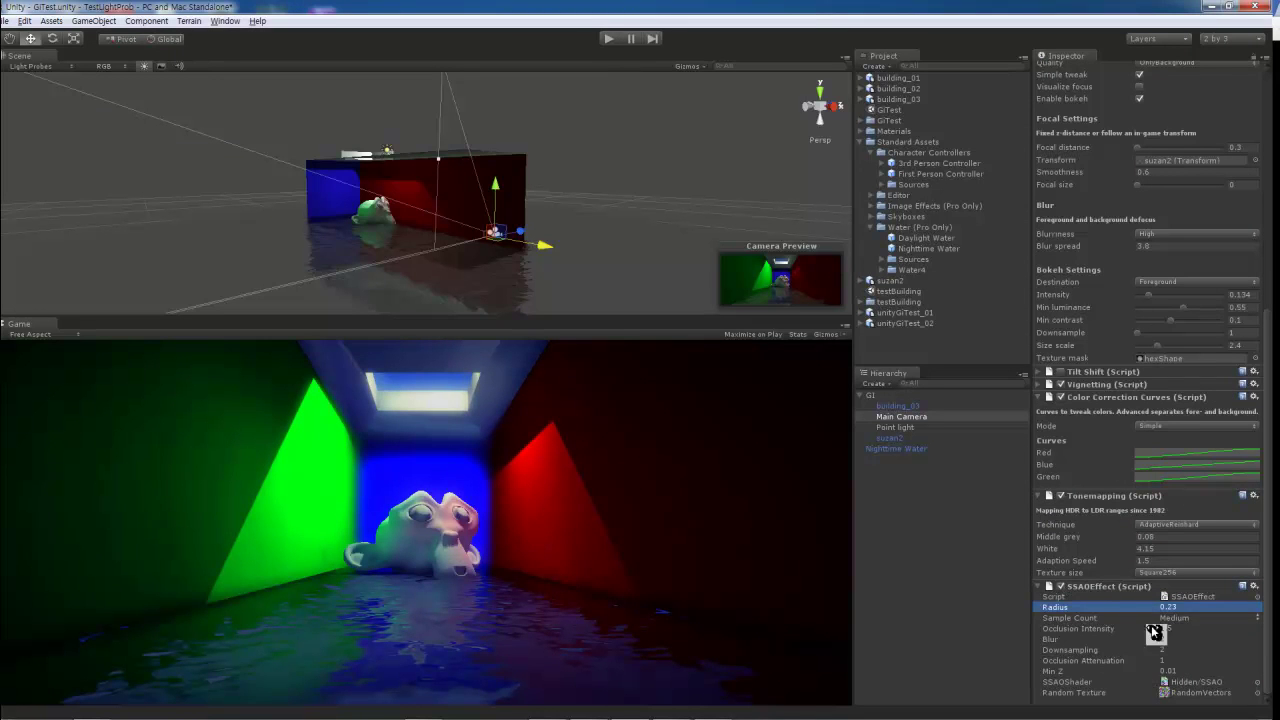
left_click(1094, 630)
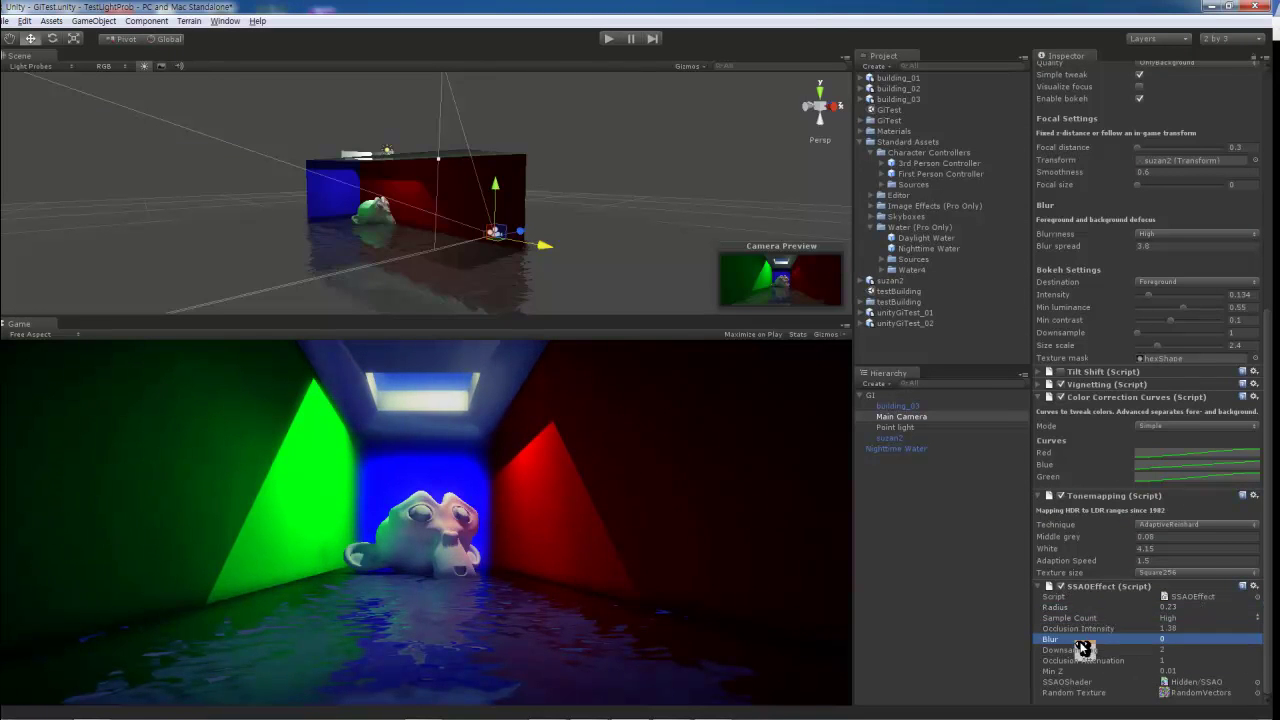
left_click_drag(1086, 649, 1090, 655)
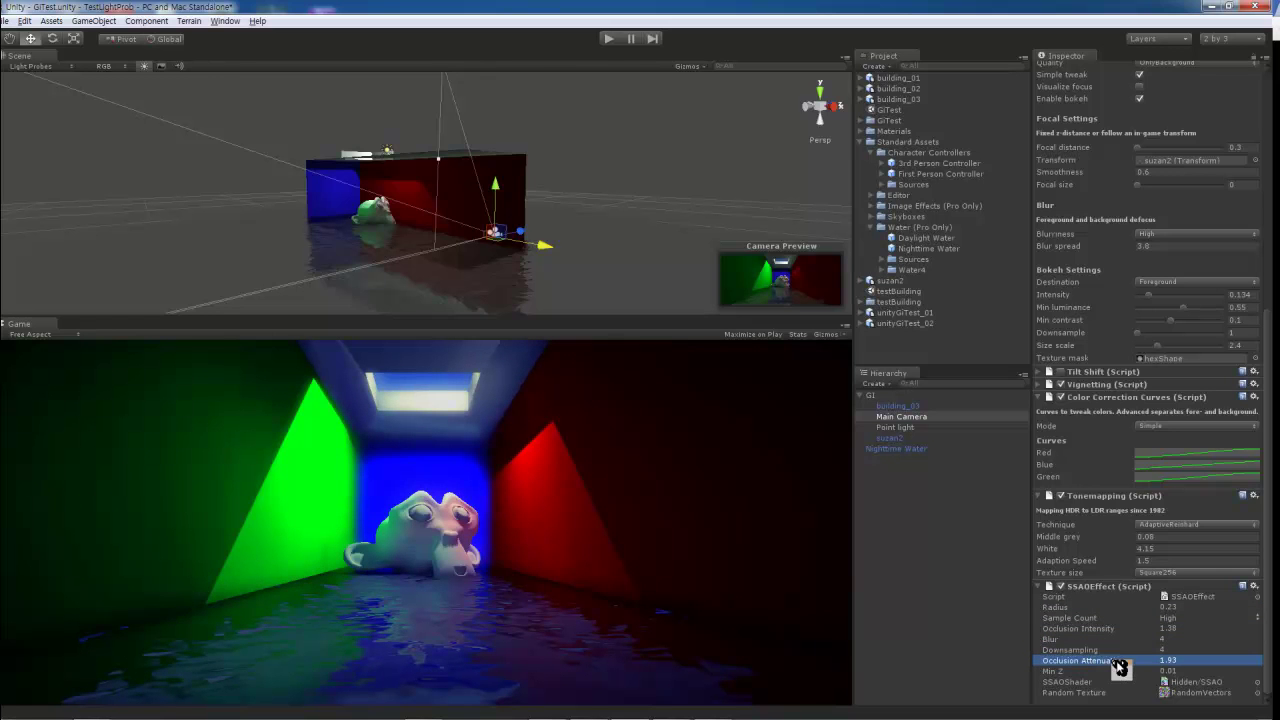
left_click(607, 40)
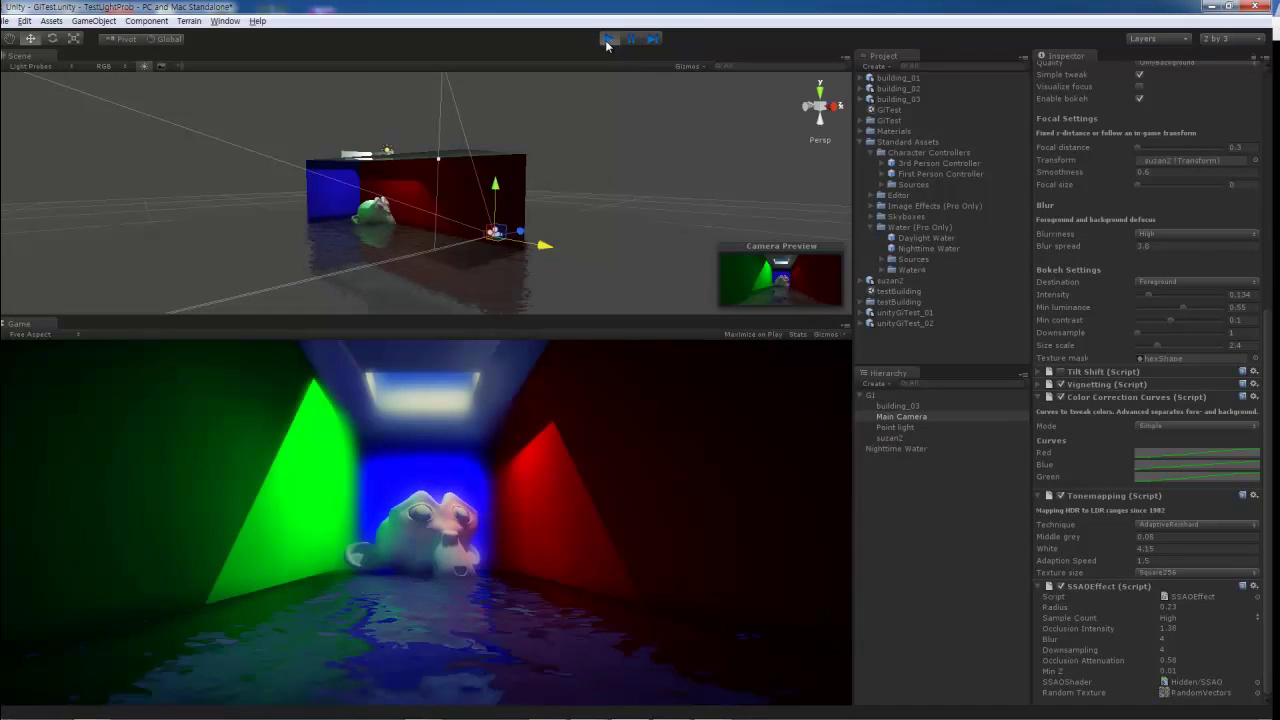
key("ctrl+p")
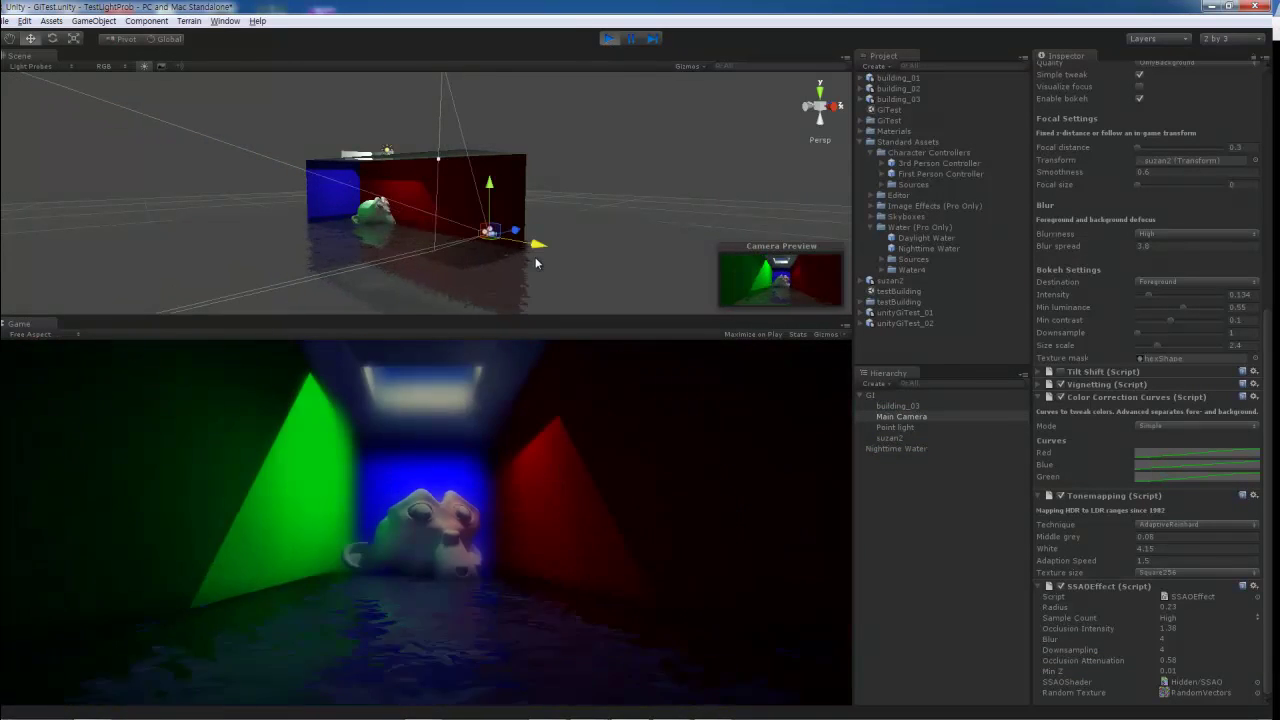
Step: Set tonemapping back to Photographic at exposure 4.1 and rerun the scene
left_click(1142, 526)
left_click(1068, 588)
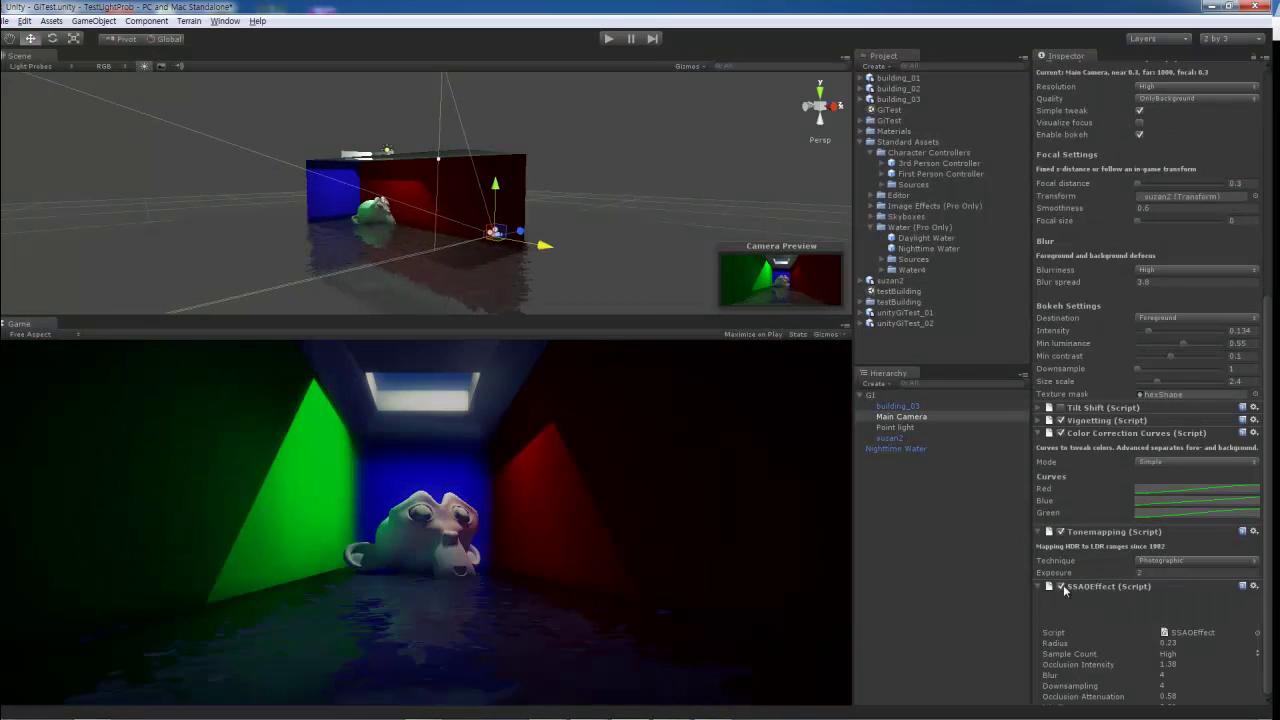
left_click(606, 40)
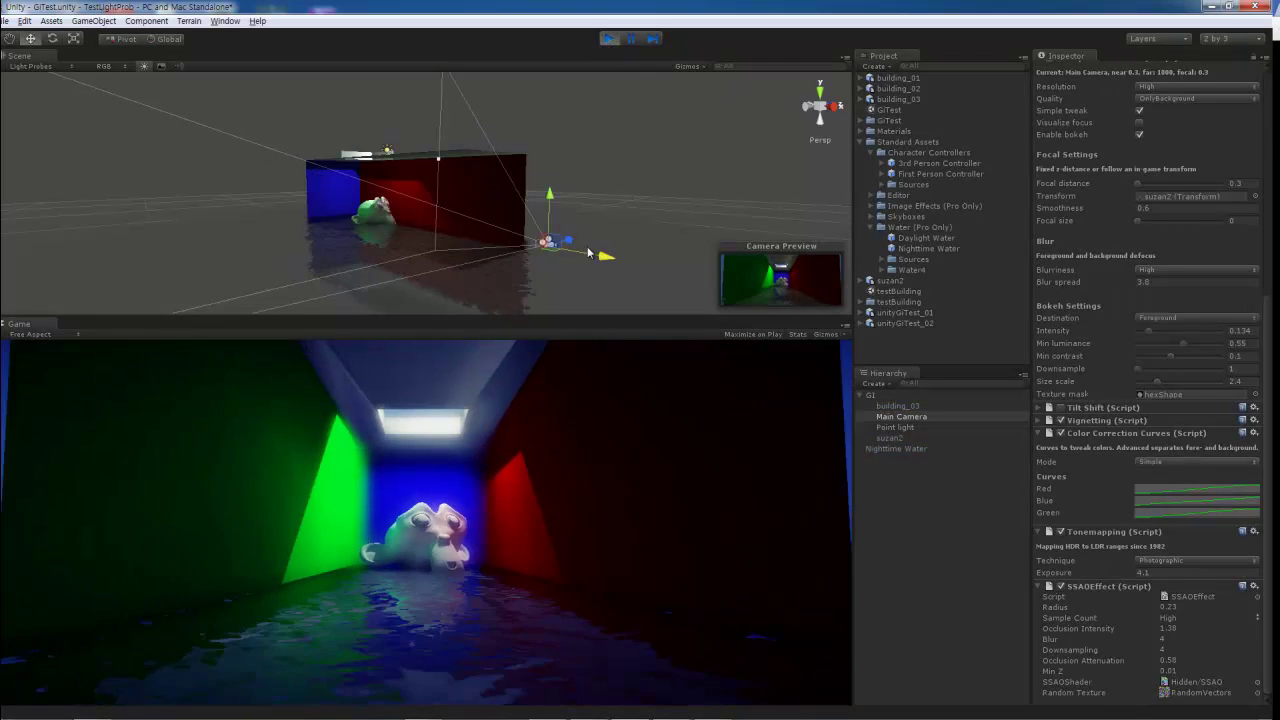